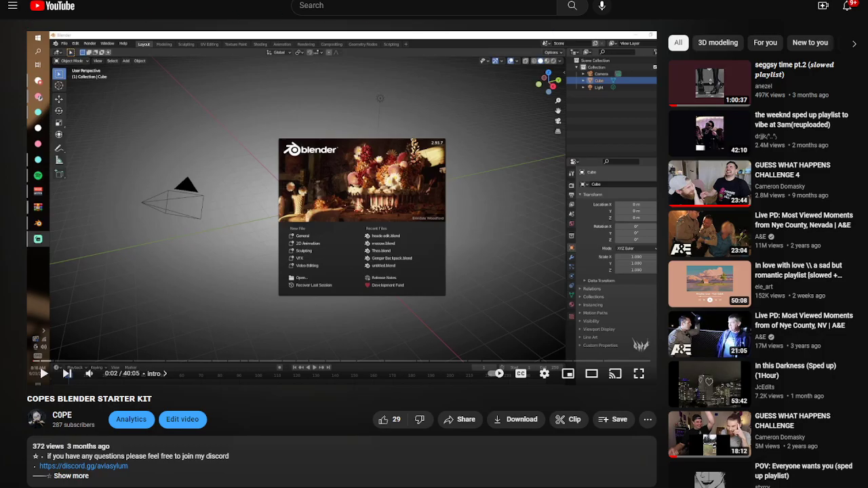
# - Look through the tutorials on the YouTube channel's Videos page
pyautogui.click(672, 0)
pyautogui.scroll(5, 292, 247)
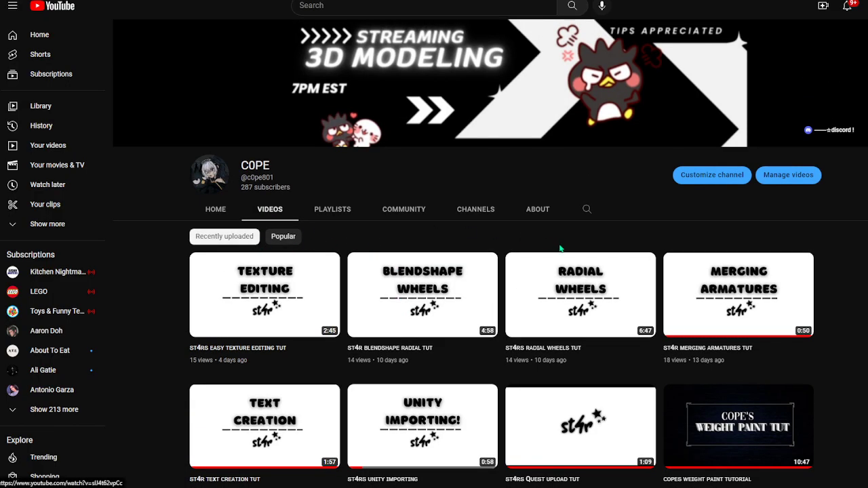
pyautogui.scroll(-2, 529, 263)
pyautogui.scroll(-1, 496, 278)
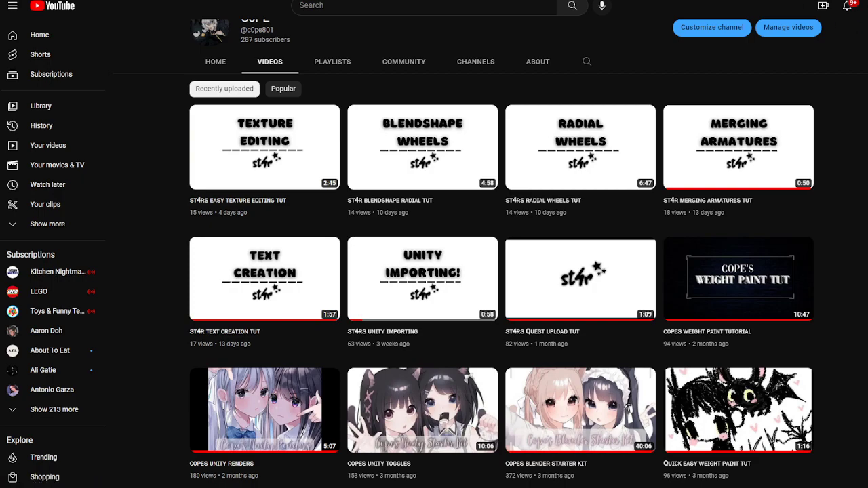
# - Search the computer for Blender and open it
pyautogui.press('super')
pyautogui.write('belnder')
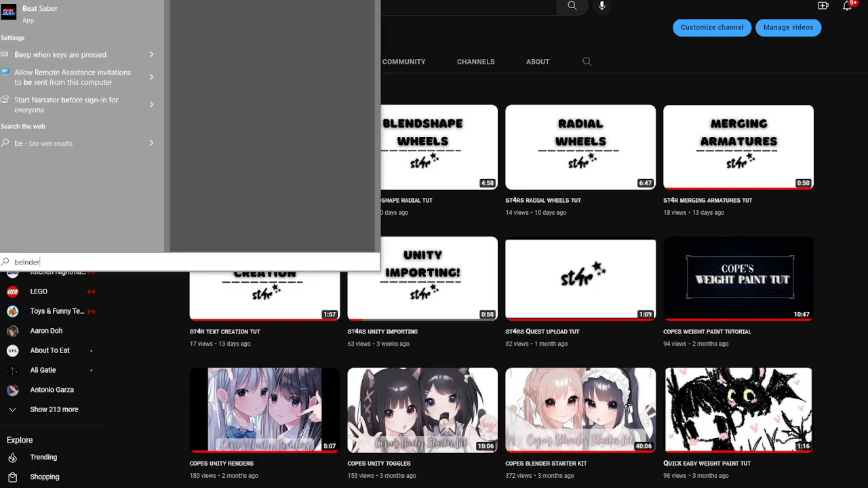
pyautogui.press('BackSpace')
pyautogui.press('BackSpace')
pyautogui.press('BackSpace')
pyautogui.press('BackSpace')
pyautogui.press('BackSpace')
pyautogui.press('BackSpace')
pyautogui.write('lend')
pyautogui.click(87, 17)
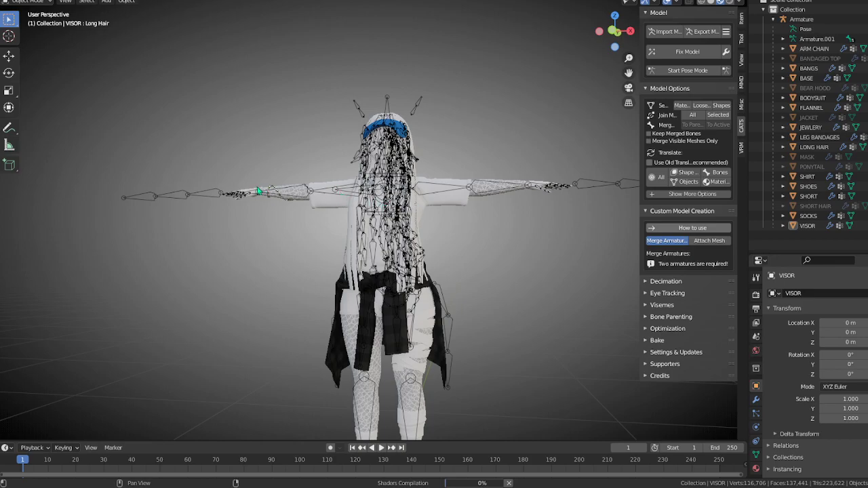
# - Hide the avatar's armature in the viewport
pyautogui.moveTo(325, 229); pyautogui.dragTo(385, 193, button='middle')
pyautogui.click(385, 192)
pyautogui.press('h')
pyautogui.moveTo(449, 203); pyautogui.dragTo(395, 193, button='middle')
# - Select the VISOR mesh and set its Long Hair shape key to 1.000, then deselect it
pyautogui.click(390, 162)
pyautogui.click(375, 130)
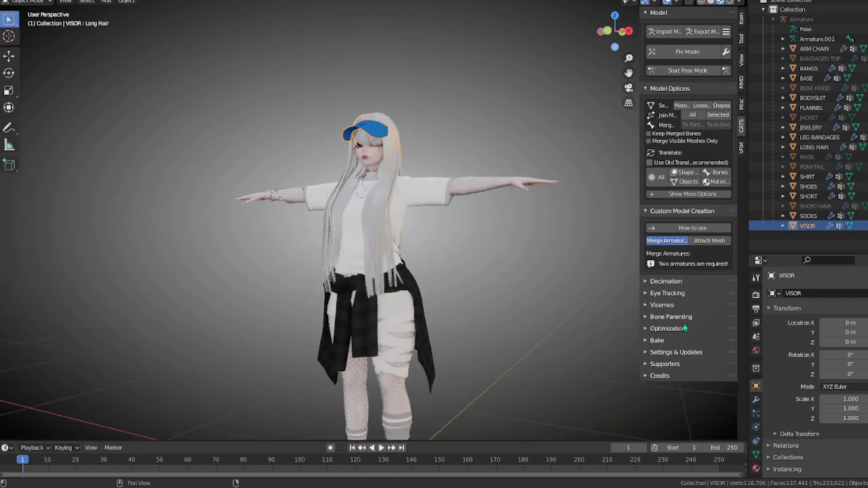
pyautogui.click(756, 455)
pyautogui.scroll(-4, 832, 408)
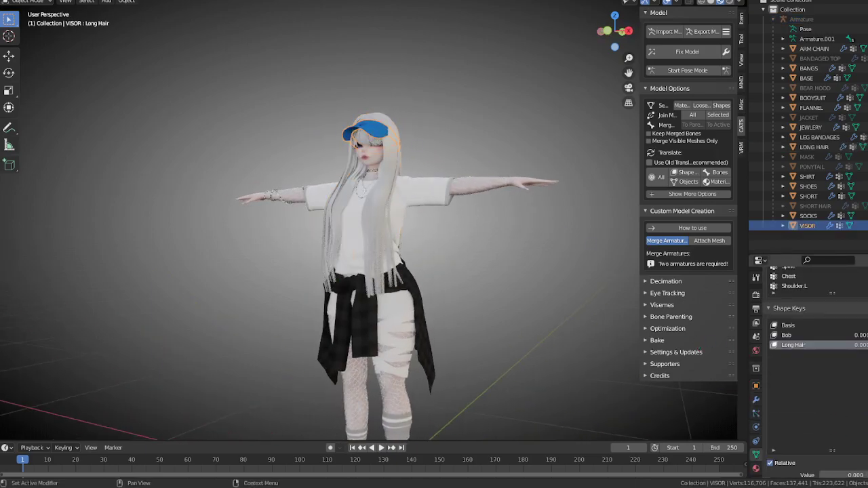
pyautogui.scroll(-3, 841, 390)
pyautogui.moveTo(833, 377); pyautogui.dragTo(866, 377)
pyautogui.click(531, 314)
pyautogui.moveTo(372, 255); pyautogui.dragTo(425, 259, button='middle')
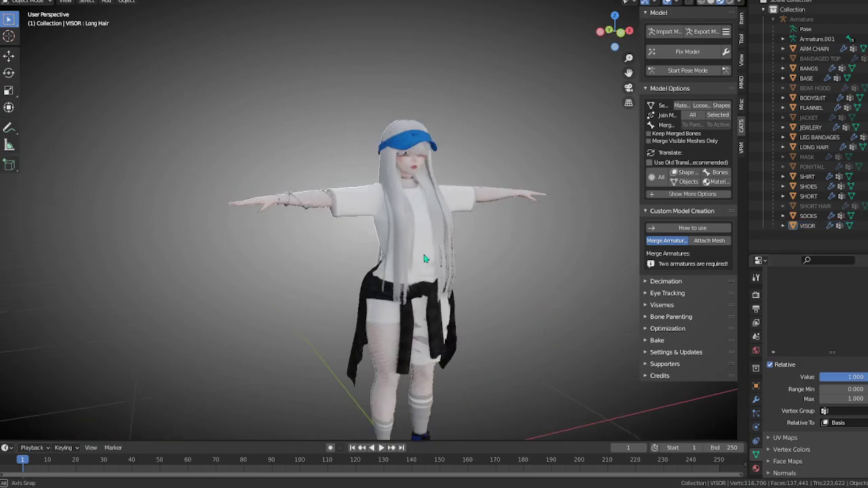
pyautogui.moveTo(500, 291); pyautogui.dragTo(447, 288, button='middle')
pyautogui.scroll(6, 428, 278)
pyautogui.scroll(-3, 463, 285)
# - Switch to Chrome and browse the purchased assets in the Gumroad library
pyautogui.hotkey('alt', 'Tab')
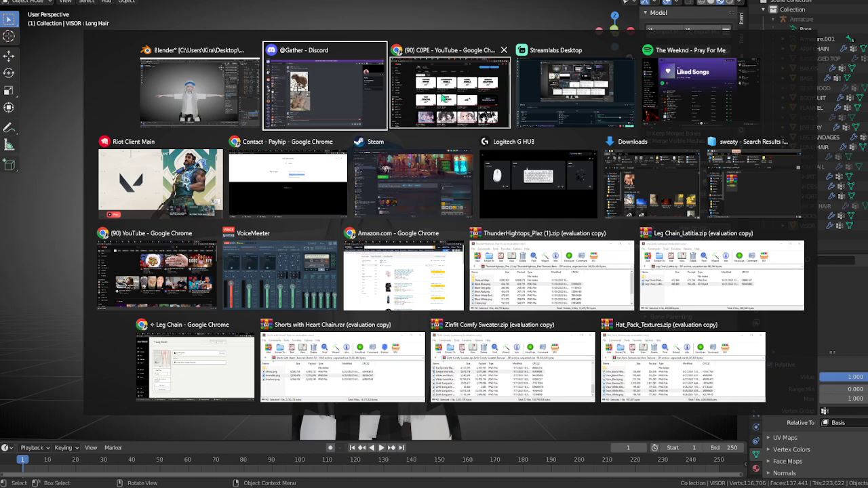
pyautogui.click(441, 95)
pyautogui.moveTo(703, 2); pyautogui.dragTo(867, 380)
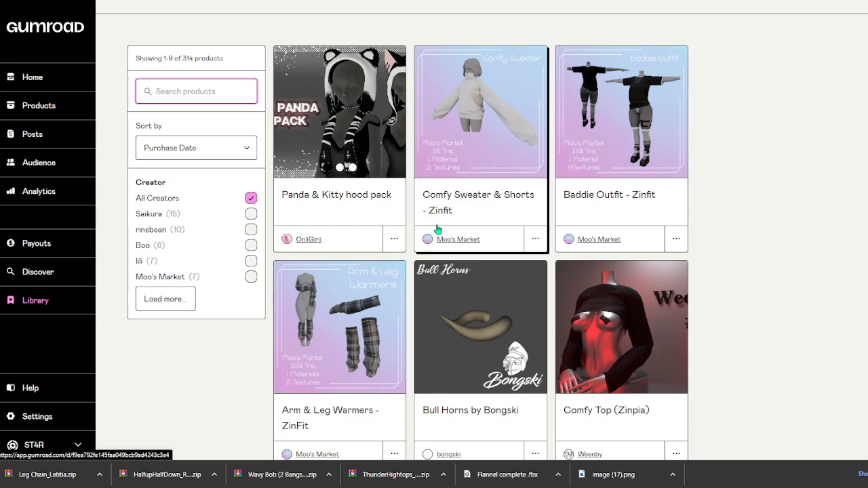
pyautogui.scroll(-3, 438, 229)
pyautogui.scroll(-5, 409, 232)
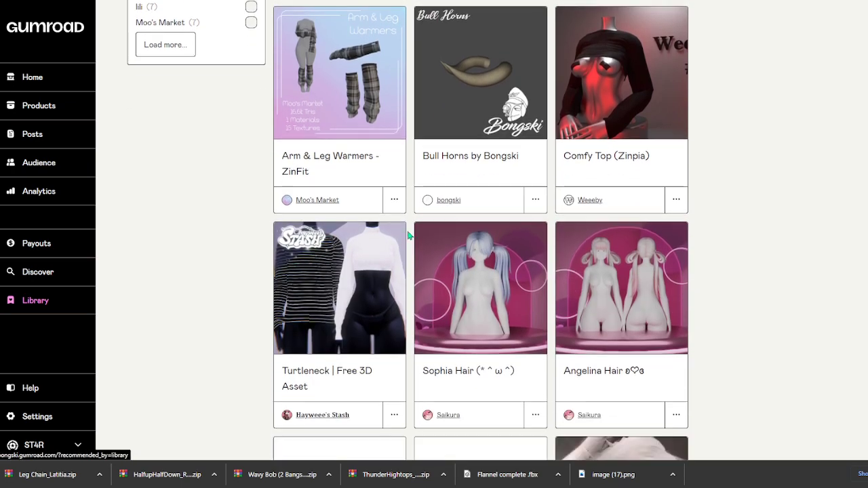
pyautogui.scroll(-2, 253, 249)
pyautogui.scroll(-3, 254, 267)
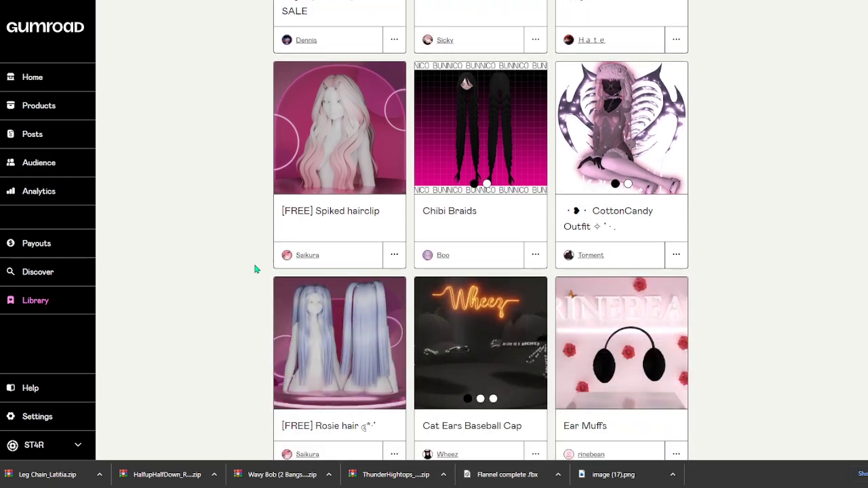
pyautogui.scroll(12, 246, 234)
# - Sort the Gumroad library by Purchase Date and look further through it for a clothing asset
pyautogui.click(181, 200)
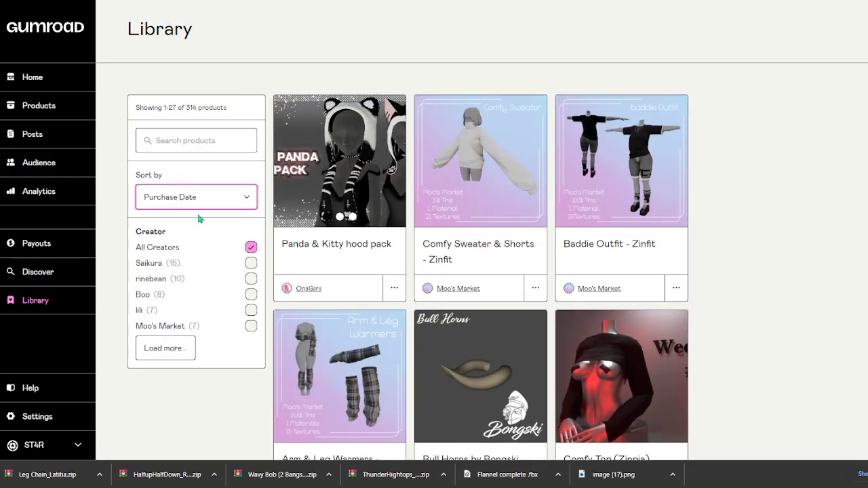
pyautogui.click(185, 216)
pyautogui.click(187, 224)
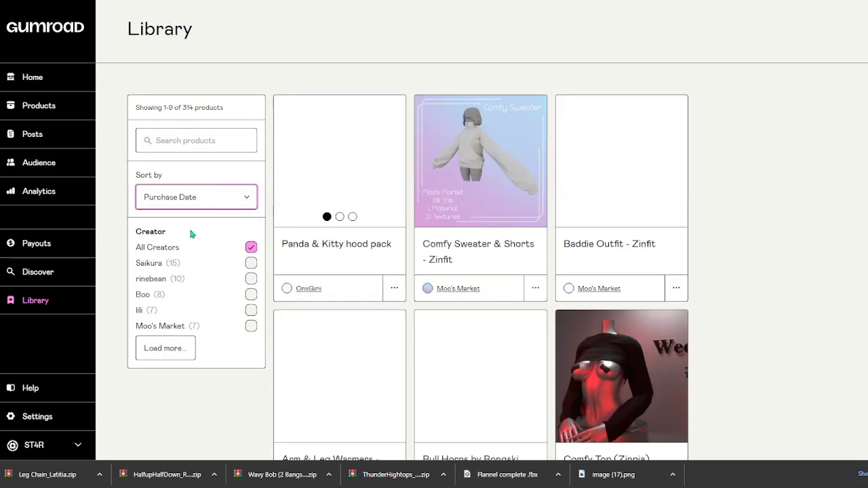
pyautogui.scroll(-10, 403, 267)
pyautogui.scroll(-10, 402, 268)
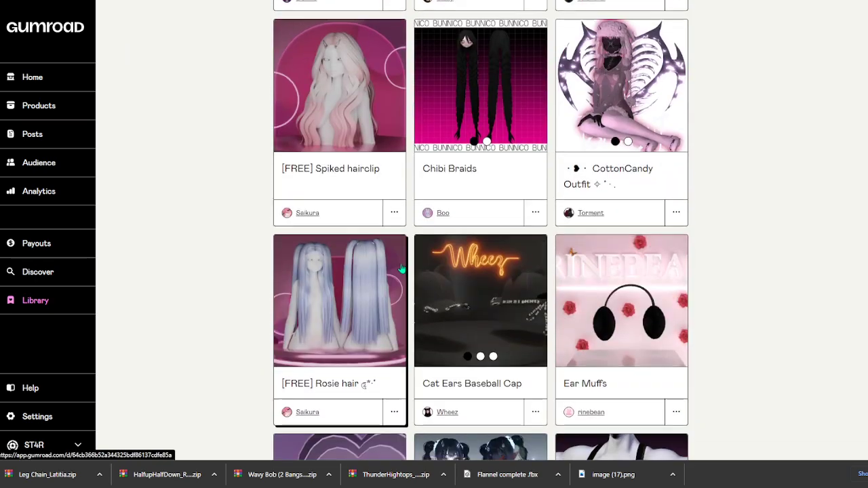
pyautogui.scroll(-4, 401, 268)
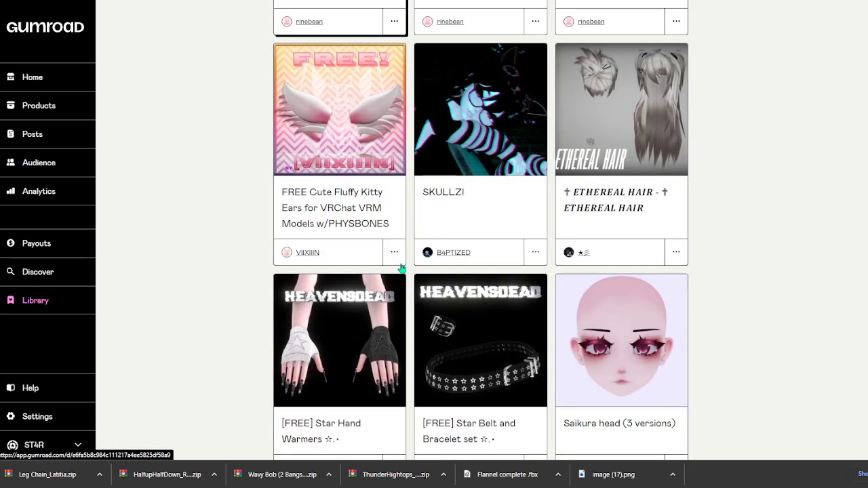
pyautogui.scroll(-3, 401, 268)
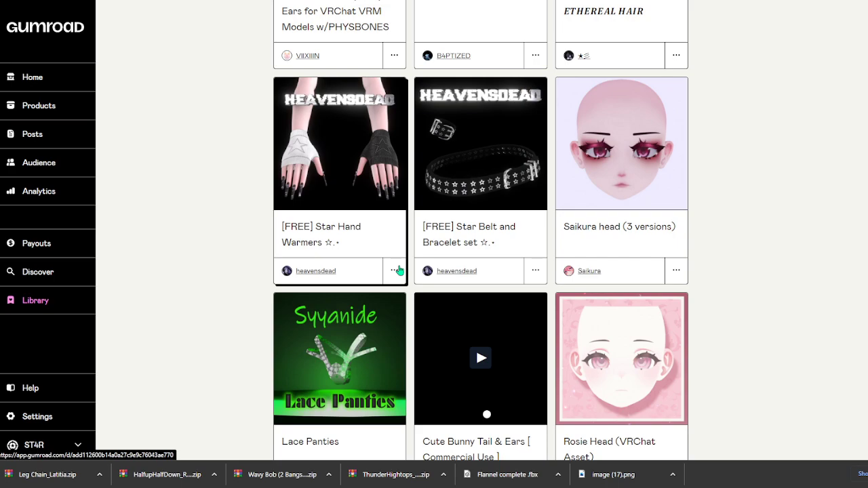
pyautogui.scroll(4, 399, 271)
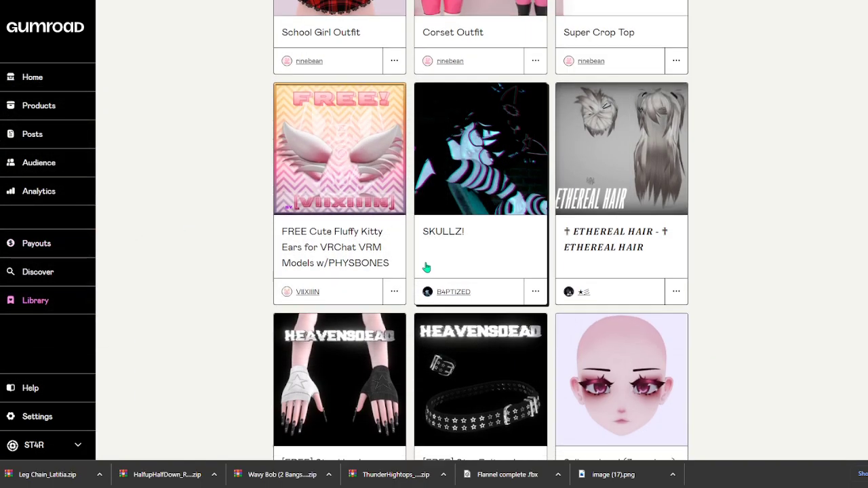
pyautogui.scroll(-5, 413, 267)
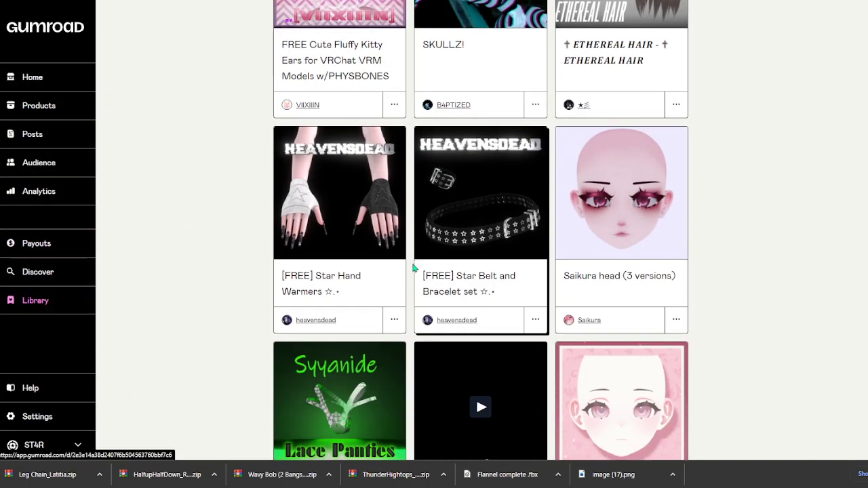
pyautogui.scroll(-9, 280, 270)
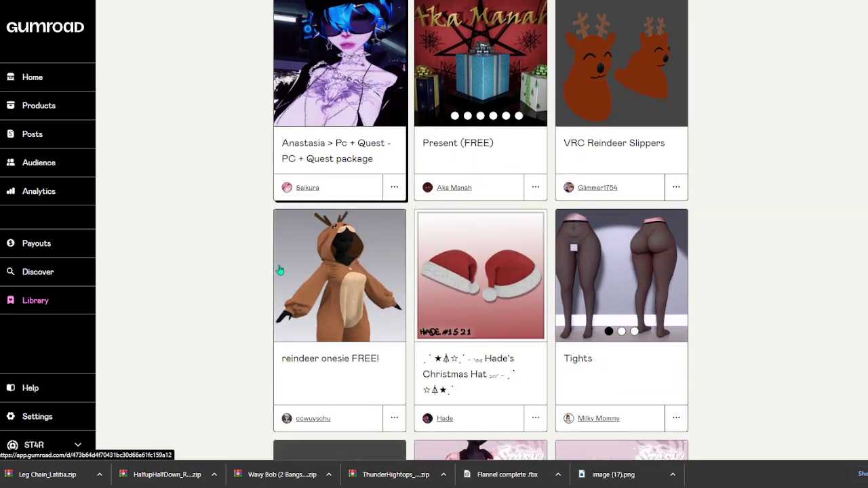
pyautogui.scroll(-1, 280, 270)
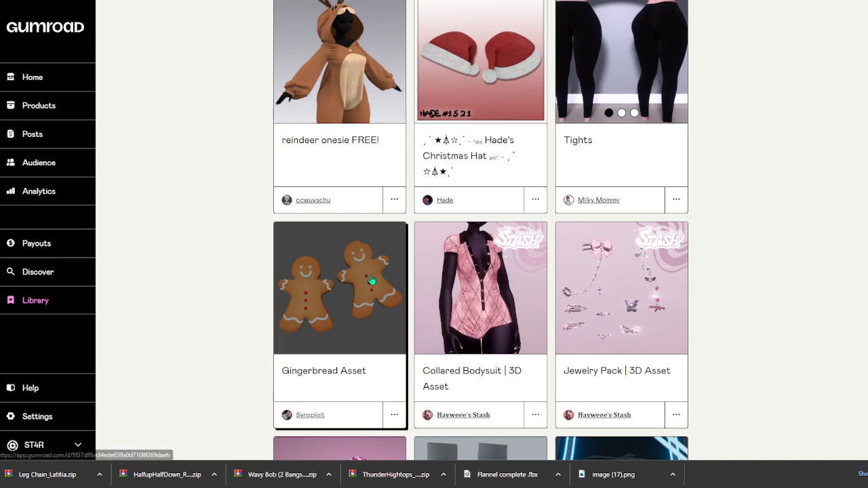
pyautogui.scroll(-4, 369, 278)
pyautogui.scroll(-2, 367, 279)
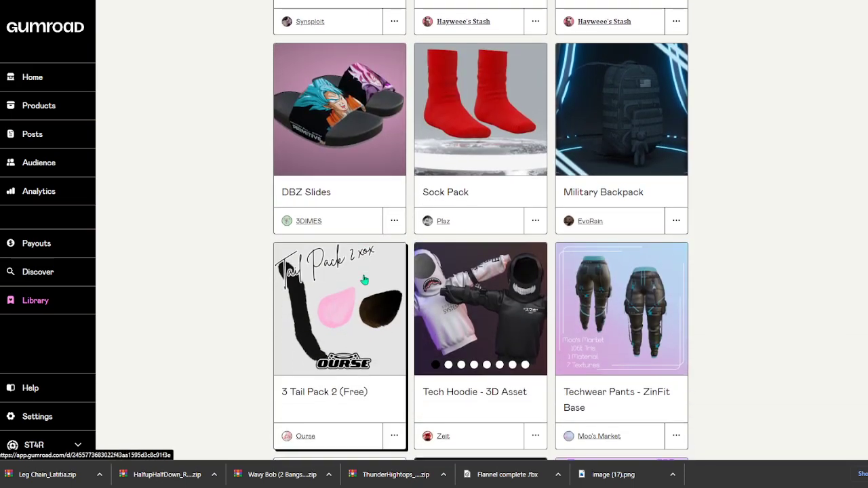
pyautogui.scroll(-4, 363, 281)
pyautogui.scroll(-10, 362, 280)
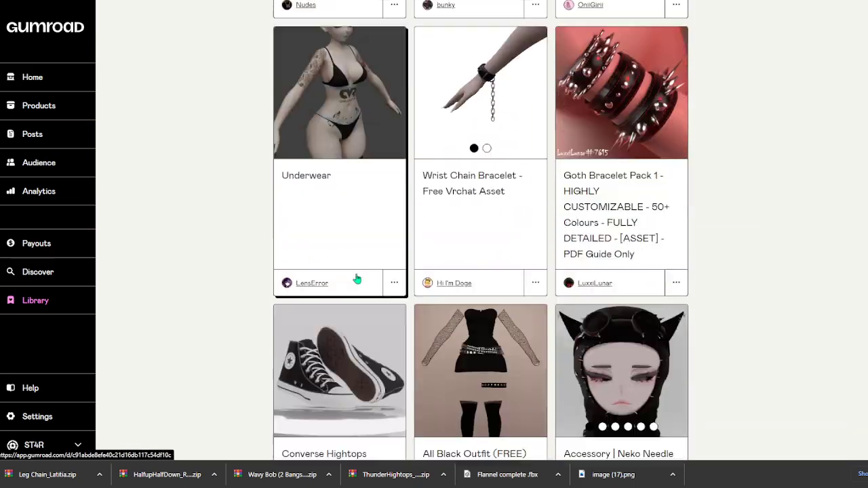
pyautogui.scroll(-6, 358, 279)
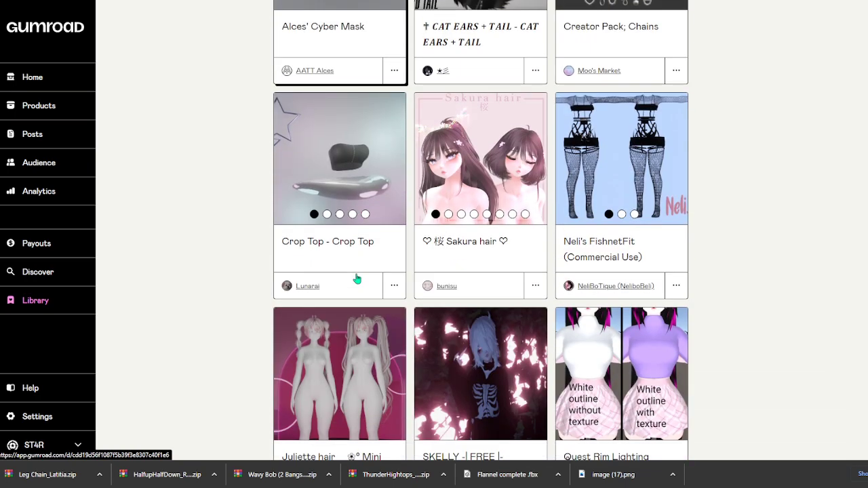
pyautogui.scroll(-1, 358, 279)
pyautogui.scroll(-5, 357, 279)
pyautogui.scroll(-7, 357, 279)
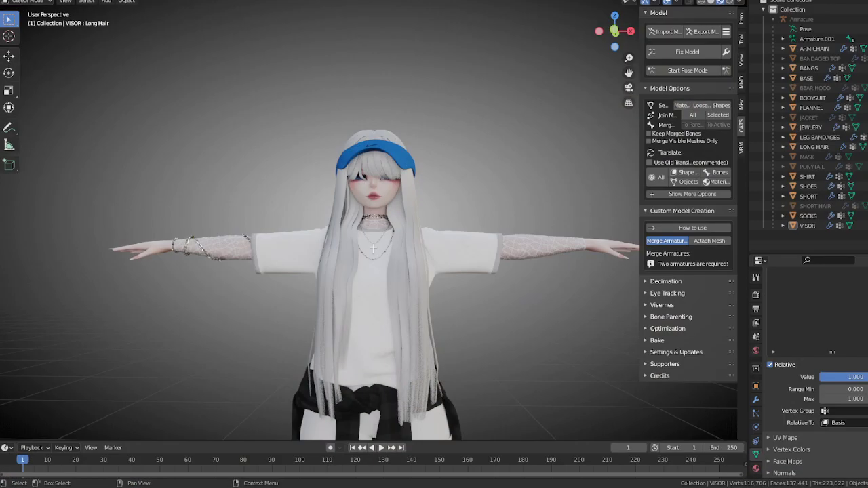
# - In Blender, select the avatar's SHORT mesh, enlarge the Properties editor, and deselect the mesh
pyautogui.scroll(-3, 434, 258)
pyautogui.moveTo(353, 261); pyautogui.dragTo(368, 285, button='middle')
pyautogui.scroll(5, 376, 332)
pyautogui.click(370, 268)
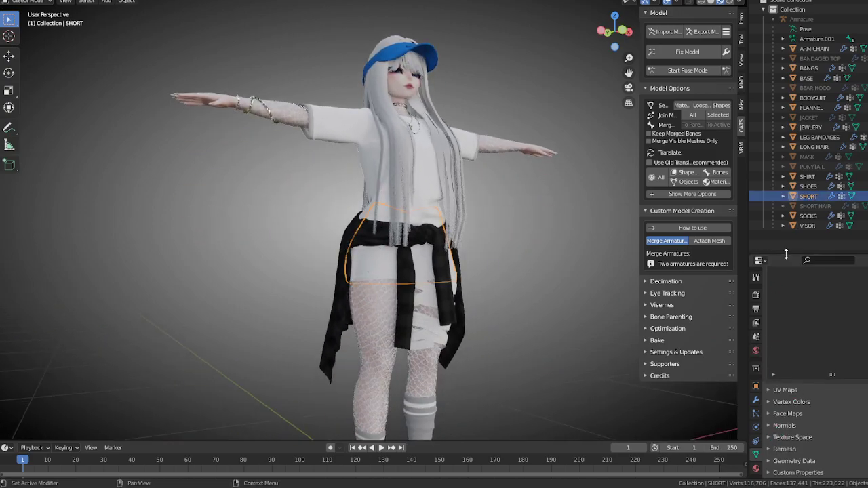
pyautogui.moveTo(785, 261); pyautogui.dragTo(785, 228)
pyautogui.moveTo(521, 264); pyautogui.dragTo(502, 247, button='middle')
pyautogui.click(502, 247)
# - Open the 'Itty Bitty' Bikini asset page in Gumroad, then find and open the downloaded IttyBittyBikini (1) archive on the computer
pyautogui.hotkey('alt', 'Tab')
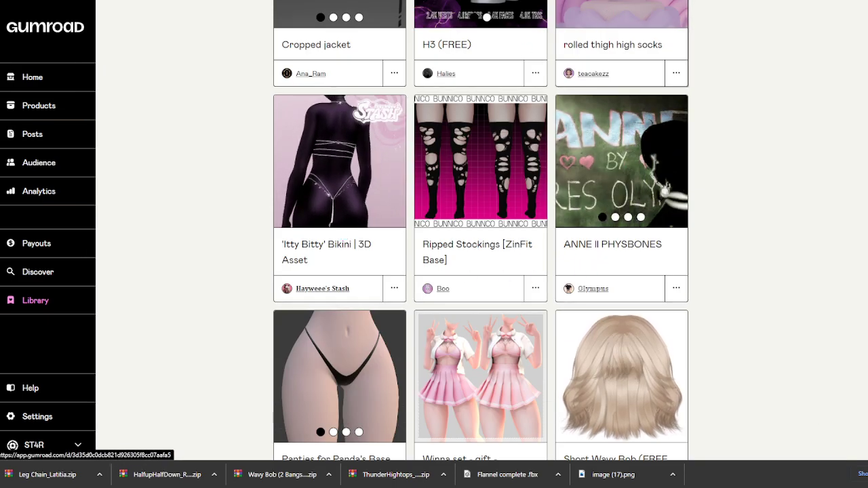
pyautogui.click(340, 236)
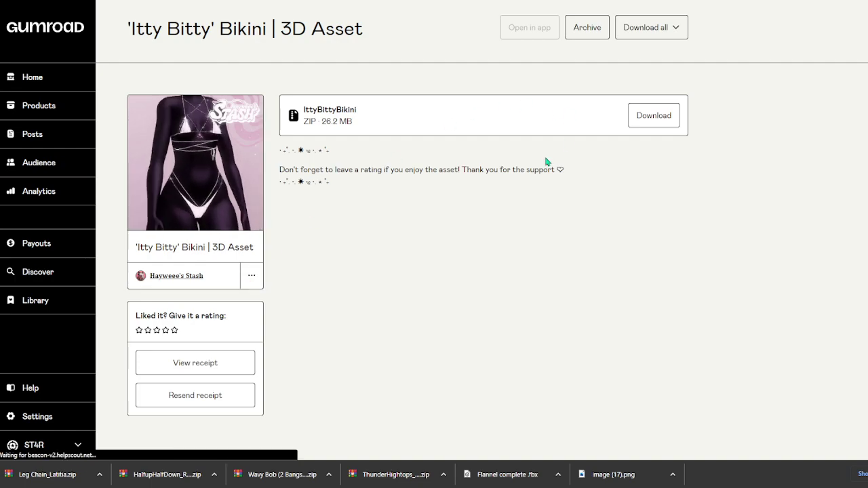
pyautogui.press('super')
pyautogui.write('itty')
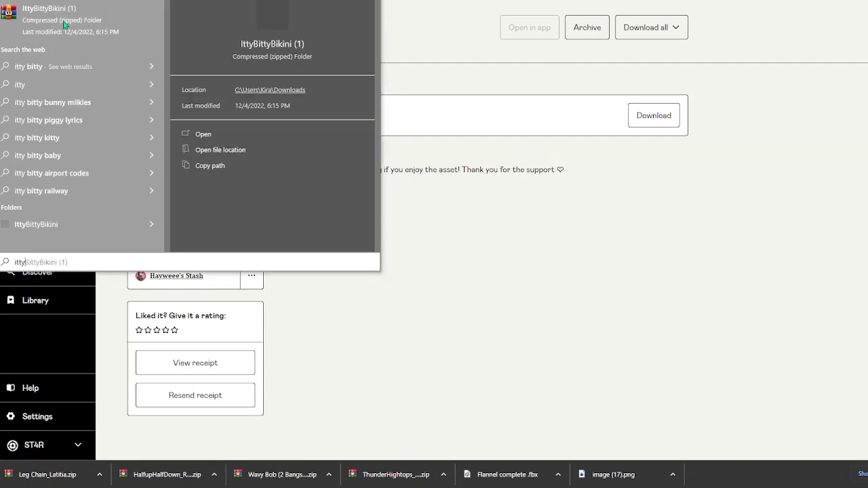
pyautogui.click(66, 26)
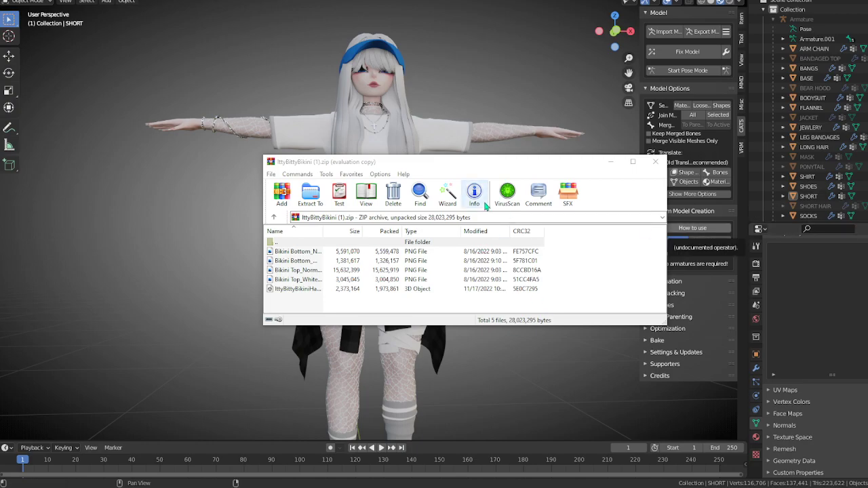
# - Import IttyBittyBikiniHayweee.fbx from the open archive into the Blender scene using the CATS model import
pyautogui.click(484, 171)
pyautogui.moveTo(346, 167); pyautogui.dragTo(265, 163)
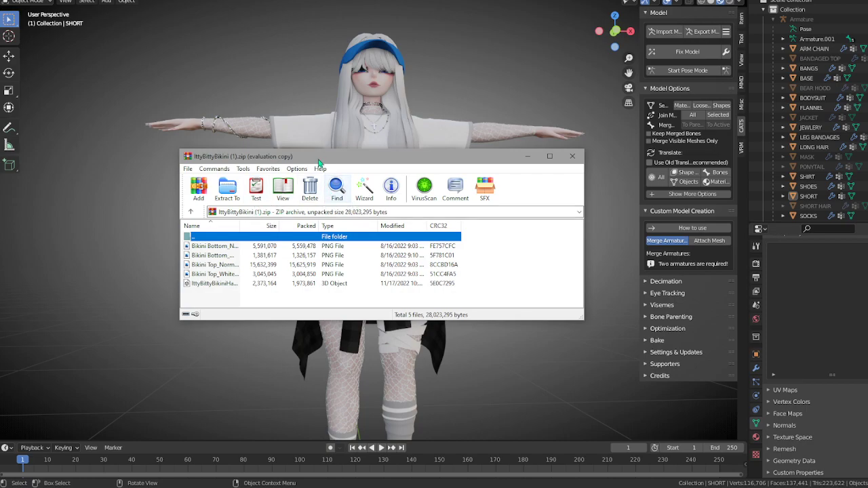
pyautogui.moveTo(321, 157); pyautogui.dragTo(867, 153)
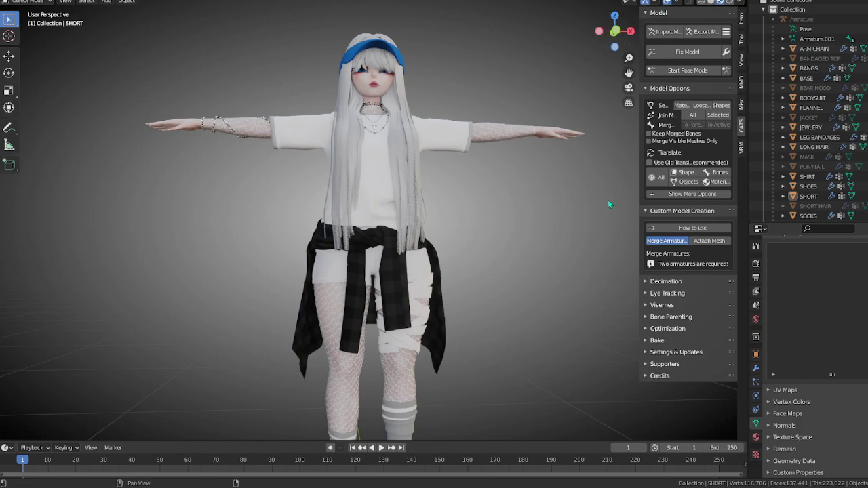
pyautogui.click(665, 31)
pyautogui.moveTo(867, 181); pyautogui.dragTo(321, 60)
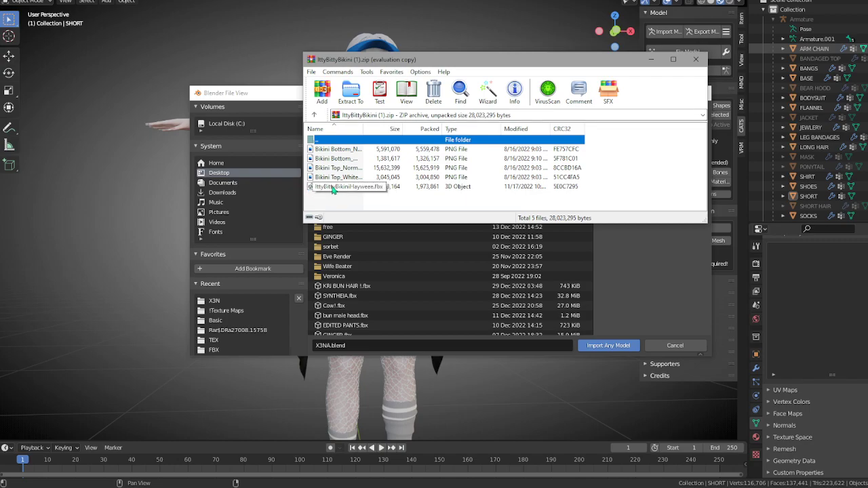
pyautogui.moveTo(333, 192); pyautogui.dragTo(395, 334)
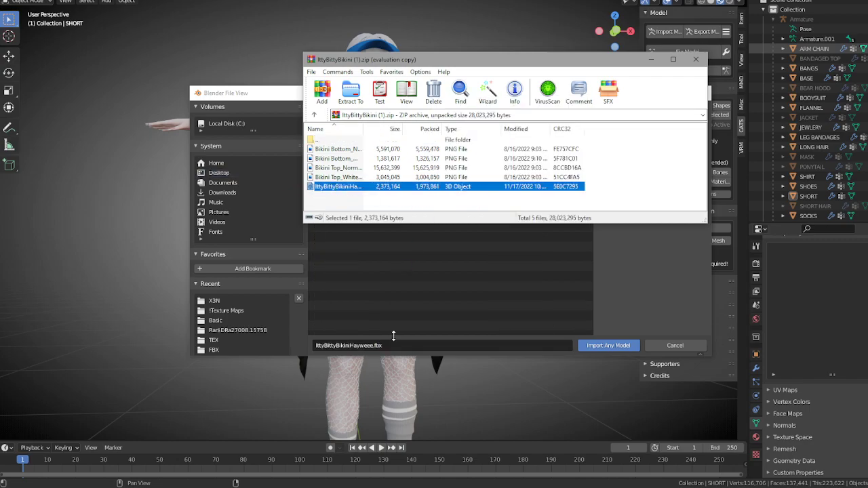
pyautogui.click(609, 345)
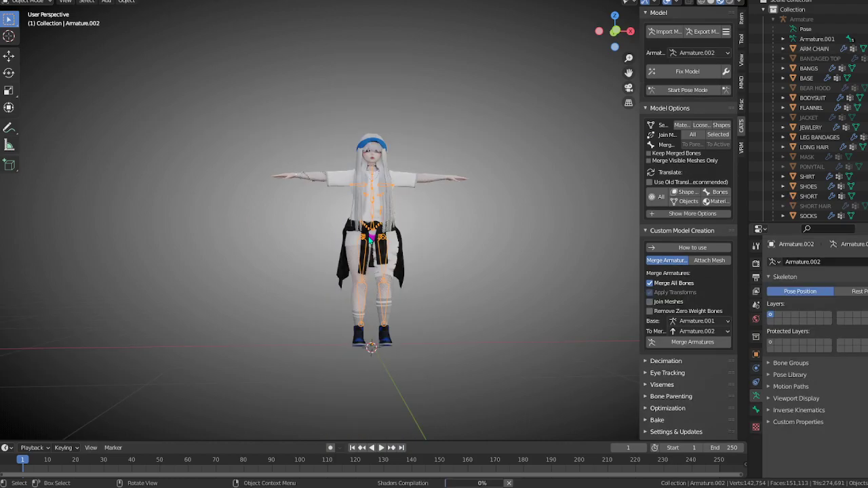
# - Hide the FLANNEL mesh around the avatar's waist to expose the imported bikini bottom
pyautogui.moveTo(335, 243); pyautogui.dragTo(417, 226, button='middle')
pyautogui.scroll(4, 450, 267)
pyautogui.moveTo(417, 226); pyautogui.dragTo(391, 225, button='middle')
pyautogui.click(375, 221)
pyautogui.press('h')
pyautogui.keyDown('shift'); pyautogui.moveTo(442, 169); pyautogui.dragTo(455, 253, button='middle'); pyautogui.keyUp('shift')
pyautogui.moveTo(455, 252); pyautogui.dragTo(321, 209, button='middle')
pyautogui.scroll(2, 346, 201)
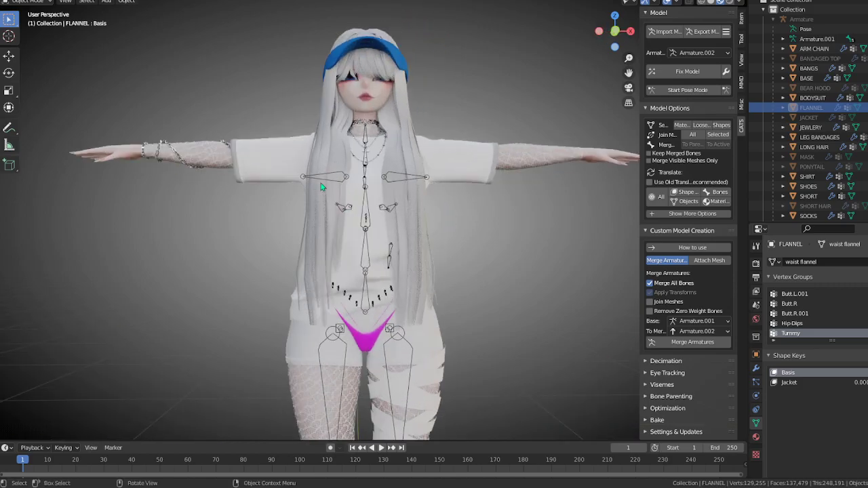
# - Hide the avatar's LONG HAIR, SHIRT and SHORT meshes to expose the imported bikini
pyautogui.click(332, 213)
pyautogui.press('h')
pyautogui.click(342, 220)
pyautogui.press('h')
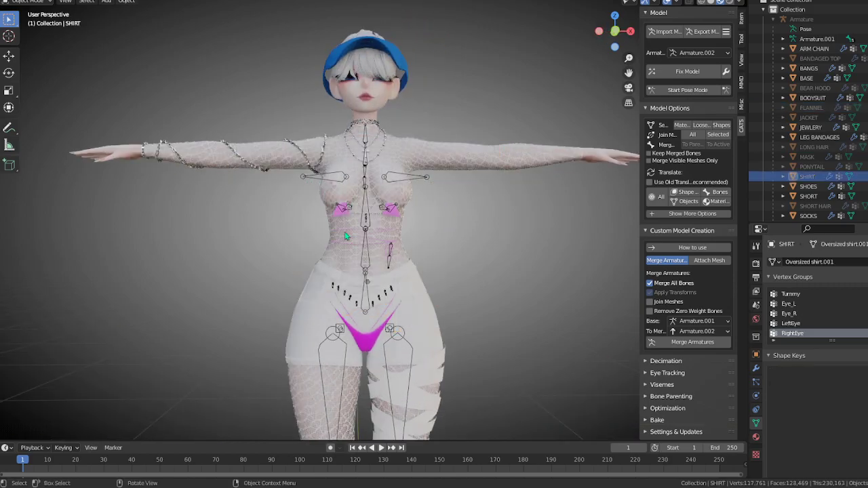
pyautogui.click(326, 288)
pyautogui.press('h')
# - Select the bikini's armature, Armature.002, and scale it up so the top sits higher on the chest
pyautogui.scroll(1, 316, 282)
pyautogui.moveTo(306, 279)
pyautogui.mouseDown(button='middle')
pyautogui.moveTo(364, 315)
pyautogui.moveTo(377, 270)
pyautogui.moveTo(320, 276)
pyautogui.mouseUp(button='middle')
pyautogui.click(395, 275)
pyautogui.moveTo(288, 266); pyautogui.dragTo(333, 268, button='middle')
pyautogui.click(401, 82)
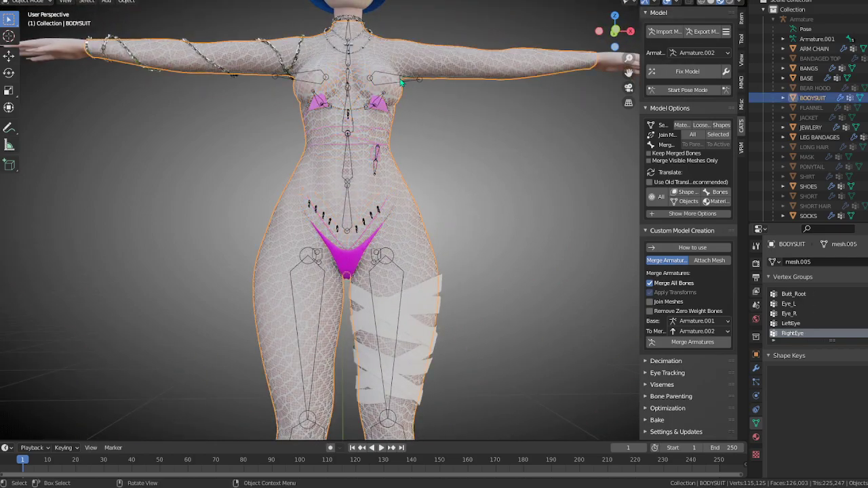
pyautogui.click(422, 80)
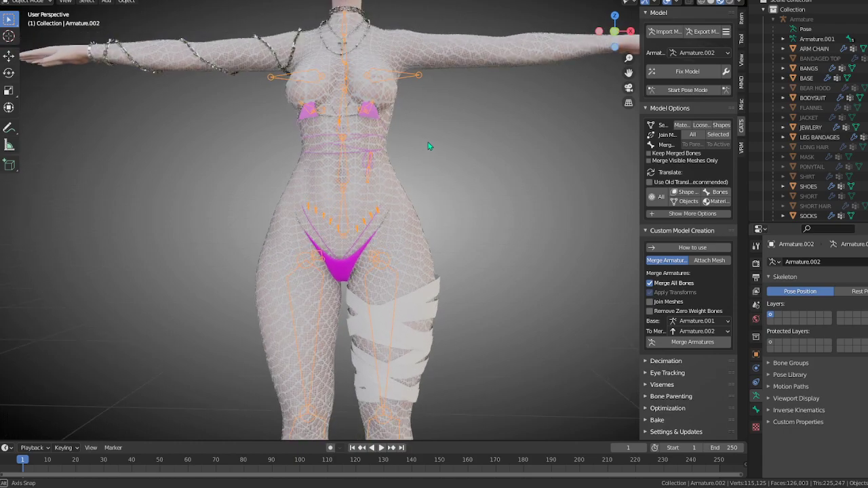
pyautogui.scroll(-6, 429, 151)
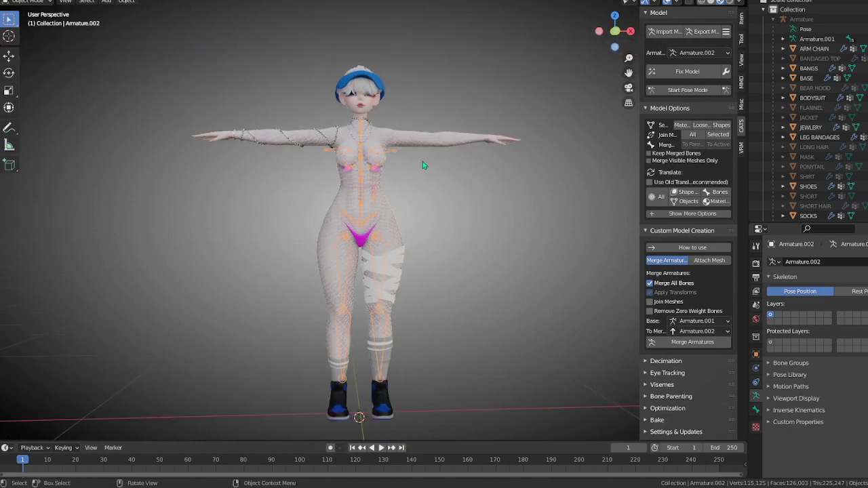
pyautogui.press('s')
pyautogui.click(463, 163)
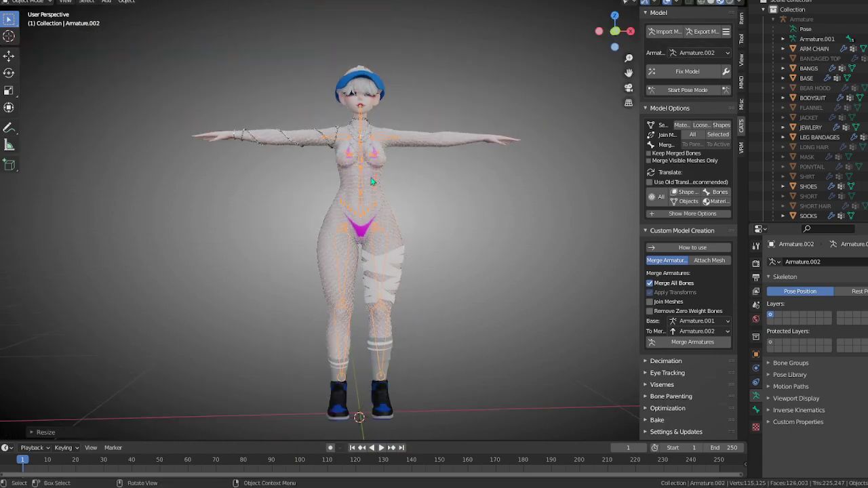
# - Move the origin of Armature.002 to the middle of its skeleton and scale the armature up slightly
pyautogui.rightClick(353, 175)
pyautogui.moveTo(353, 175)
pyautogui.click(424, 183)
pyautogui.press('s')
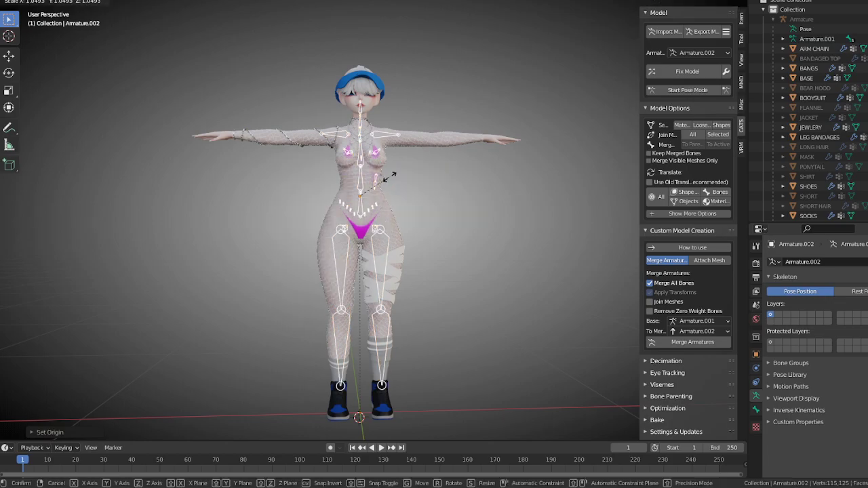
pyautogui.click(390, 178)
# - Move Armature.002 along Z and then along Y to align the bikini with the avatar's body
pyautogui.press('g')
pyautogui.press('z')
pyautogui.click(391, 180)
pyautogui.moveTo(372, 190); pyautogui.dragTo(270, 176, button='middle')
pyautogui.scroll(6, 416, 201)
pyautogui.press('g')
pyautogui.press('y')
pyautogui.click(406, 202)
# - Examine how the bikini top, straps and bottom sit on the avatar from the front, sides and below
pyautogui.keyDown('shift'); pyautogui.moveTo(267, 143); pyautogui.dragTo(253, 251, button='middle'); pyautogui.keyUp('shift')
pyautogui.moveTo(253, 251); pyautogui.dragTo(339, 252, button='middle')
pyautogui.scroll(2, 320, 253)
pyautogui.keyDown('shift'); pyautogui.moveTo(316, 160); pyautogui.dragTo(360, 187, button='middle'); pyautogui.keyUp('shift')
pyautogui.moveTo(442, 217); pyautogui.dragTo(400, 218, button='middle')
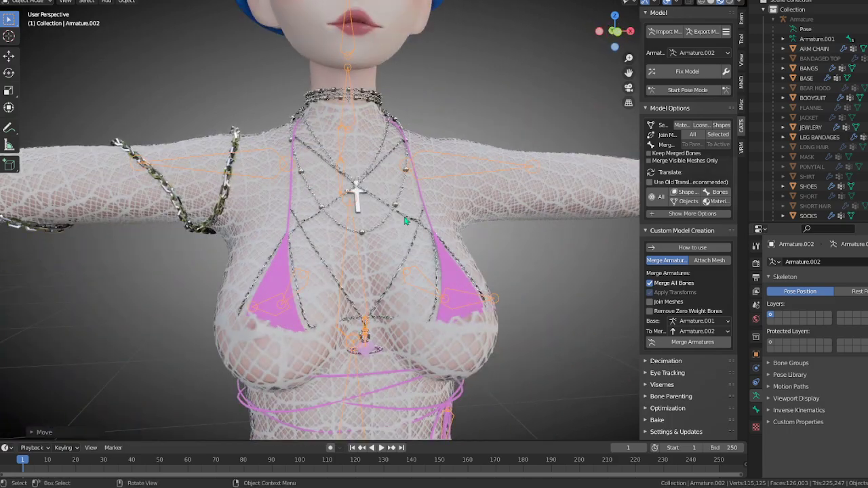
pyautogui.scroll(-3, 306, 299)
pyautogui.scroll(-2, 295, 289)
pyautogui.moveTo(294, 289); pyautogui.dragTo(273, 279, button='middle')
pyautogui.scroll(-2, 292, 282)
pyautogui.scroll(-1, 293, 282)
pyautogui.moveTo(390, 303); pyautogui.dragTo(417, 305, button='middle')
pyautogui.scroll(-2, 325, 278)
pyautogui.moveTo(363, 270); pyautogui.dragTo(402, 149, button='middle')
pyautogui.moveTo(397, 251); pyautogui.dragTo(330, 244, button='middle')
pyautogui.scroll(2, 441, 280)
pyautogui.scroll(3, 326, 199)
pyautogui.moveTo(326, 199)
pyautogui.mouseDown(button='middle')
pyautogui.moveTo(343, 229)
pyautogui.moveTo(387, 232)
pyautogui.moveTo(415, 207)
pyautogui.moveTo(343, 203)
pyautogui.mouseUp(button='middle')
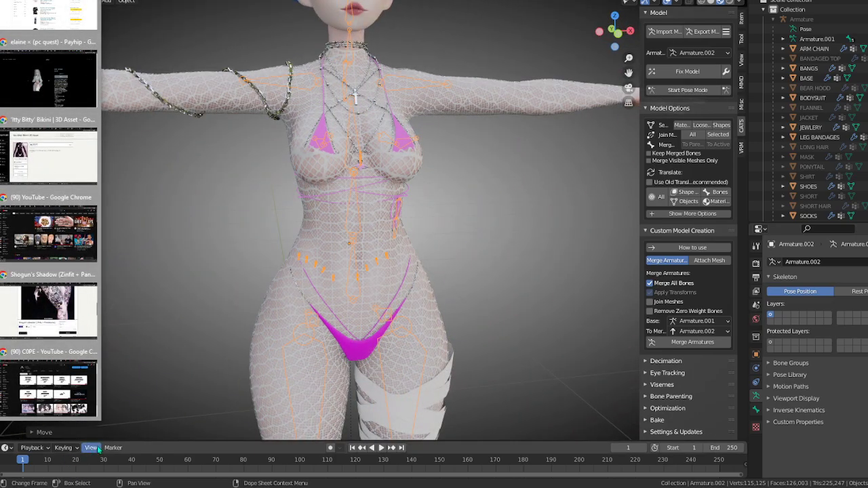
# - Switch to the 'Itty Bitty' Bikini page in Gumroad, open the Hayweee's Stash store and browse its listings
pyautogui.click(75, 158)
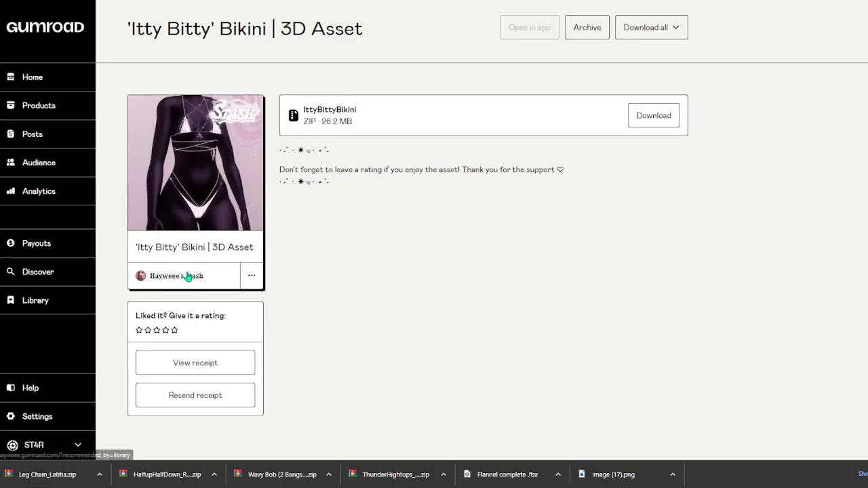
pyautogui.click(188, 276)
pyautogui.scroll(-4, 474, 203)
pyautogui.click(590, 126)
pyautogui.scroll(-2, 240, 217)
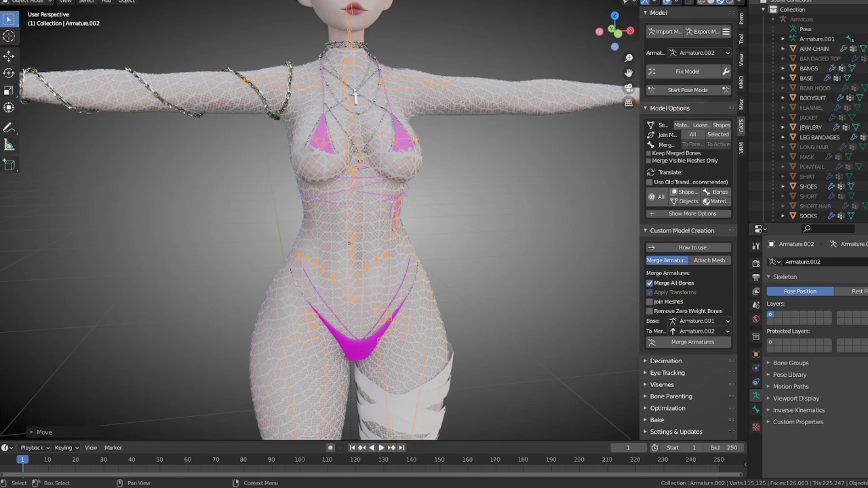
# - Return to Blender and hide the ARM CHAIN mesh on the avatar's arm
pyautogui.moveTo(257, 146); pyautogui.dragTo(299, 178, button='middle')
pyautogui.scroll(-4, 357, 150)
pyautogui.click(339, 181)
pyautogui.click(338, 179)
pyautogui.scroll(3, 337, 179)
pyautogui.press('h')
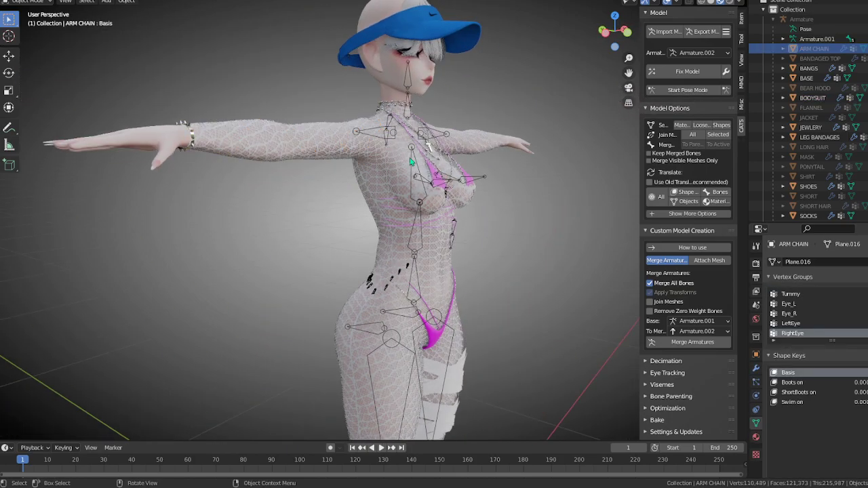
# - Examine the bikini and its bones around the torso, hips and legs from several angles
pyautogui.moveTo(416, 165); pyautogui.dragTo(377, 166, button='middle')
pyautogui.keyDown('shift'); pyautogui.moveTo(387, 319); pyautogui.dragTo(399, 173, button='middle'); pyautogui.keyUp('shift')
pyautogui.scroll(-4, 382, 236)
pyautogui.moveTo(313, 263); pyautogui.dragTo(450, 246, button='middle')
pyautogui.scroll(5, 363, 287)
pyautogui.keyDown('shift'); pyautogui.moveTo(424, 210); pyautogui.dragTo(448, 285, button='middle'); pyautogui.keyUp('shift')
pyautogui.moveTo(308, 245); pyautogui.dragTo(519, 247, button='middle')
pyautogui.scroll(2, 355, 178)
pyautogui.moveTo(355, 178); pyautogui.dragTo(380, 193, button='middle')
pyautogui.keyDown('shift'); pyautogui.moveTo(393, 246); pyautogui.dragTo(333, 187, button='middle'); pyautogui.keyUp('shift')
# - Open Armature.002 in Edit Mode and delete its two lower-leg bones
pyautogui.click(367, 174)
pyautogui.press('Tab')
pyautogui.keyDown('shift'); pyautogui.moveTo(394, 216); pyautogui.dragTo(488, 159, button='middle'); pyautogui.keyUp('shift')
pyautogui.moveTo(331, 169); pyautogui.dragTo(308, 160, button='middle')
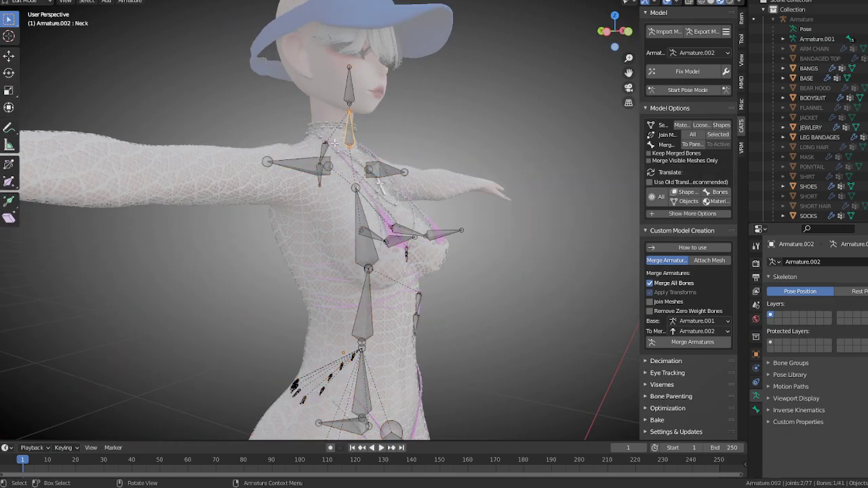
pyautogui.click(312, 171)
pyautogui.moveTo(311, 172); pyautogui.dragTo(302, 190, button='middle')
pyautogui.scroll(-6, 300, 192)
pyautogui.keyDown('shift'); pyautogui.moveTo(302, 304); pyautogui.dragTo(314, 116, button='middle'); pyautogui.keyUp('shift')
pyautogui.scroll(2, 390, 234)
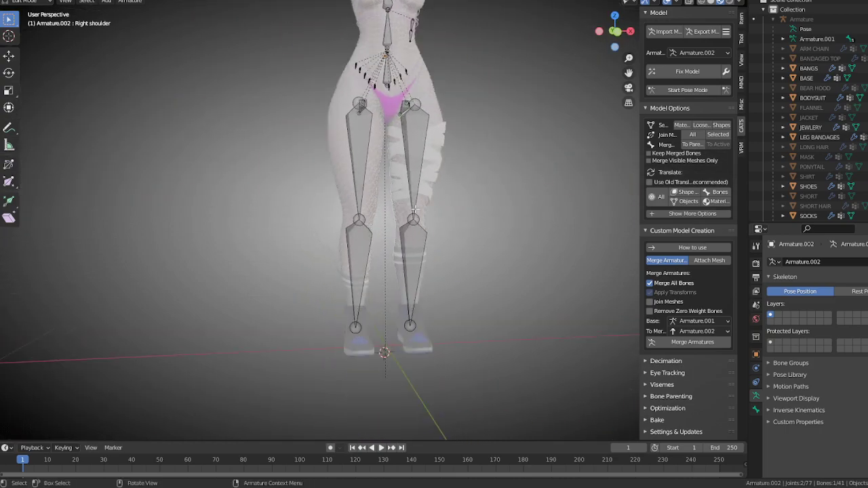
pyautogui.press('x')
pyautogui.click(368, 265)
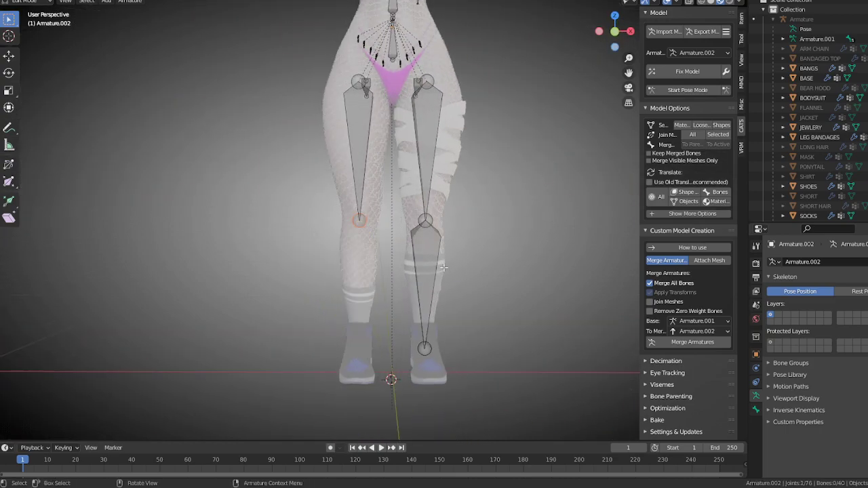
# - Compare the bikini armature's Right_Butt bone with the Butt.R and Butt_Root bones of the avatar's armature in Edit Mode
pyautogui.moveTo(395, 162); pyautogui.dragTo(314, 209, button='middle')
pyautogui.scroll(2, 310, 212)
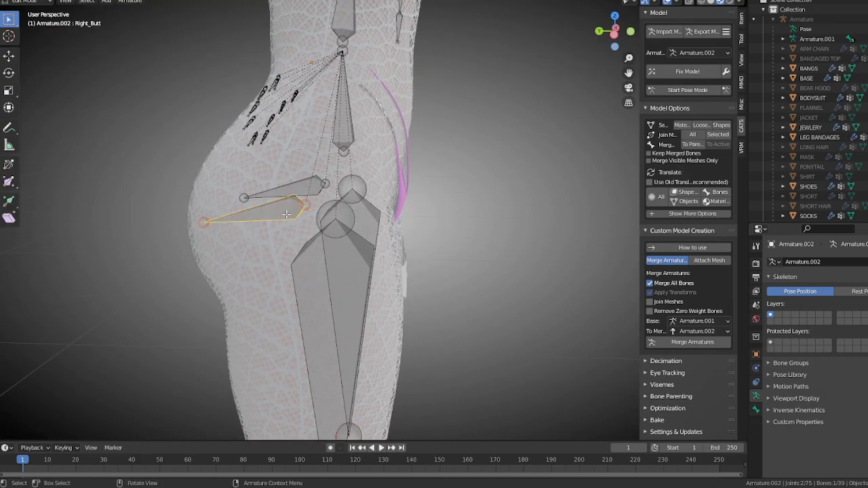
pyautogui.moveTo(295, 181); pyautogui.dragTo(314, 241, button='middle')
pyautogui.click(352, 234)
pyautogui.press('Tab')
pyautogui.click(317, 249)
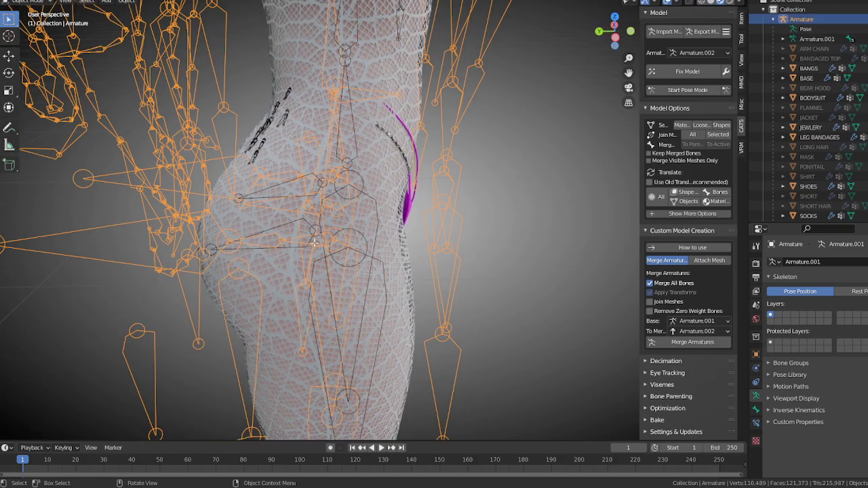
pyautogui.press('Tab')
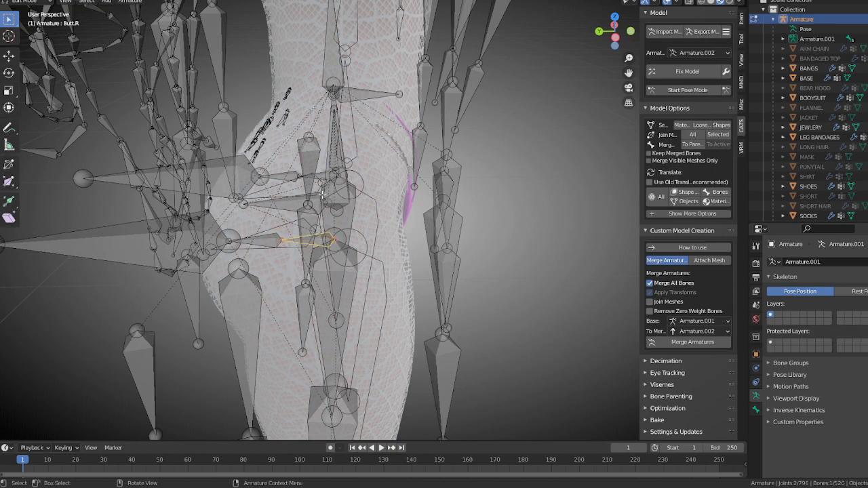
pyautogui.moveTo(391, 212); pyautogui.dragTo(313, 204, button='middle')
pyautogui.click(313, 204)
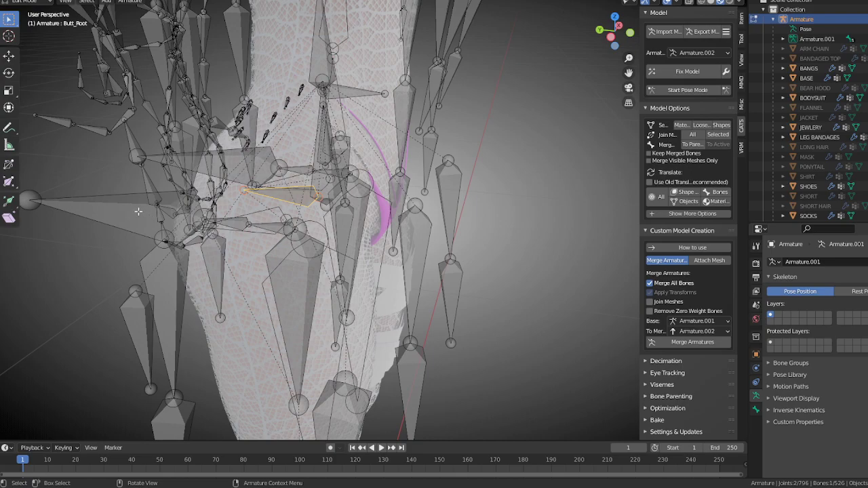
pyautogui.press('Tab')
# - Hide the avatar's main armature and the bikini's Armature.002 so that only the meshes show
pyautogui.scroll(-3, 311, 228)
pyautogui.moveTo(400, 234); pyautogui.dragTo(337, 257, button='middle')
pyautogui.hotkey('alt', 'a')
pyautogui.scroll(1, 325, 262)
pyautogui.scroll(1, 311, 244)
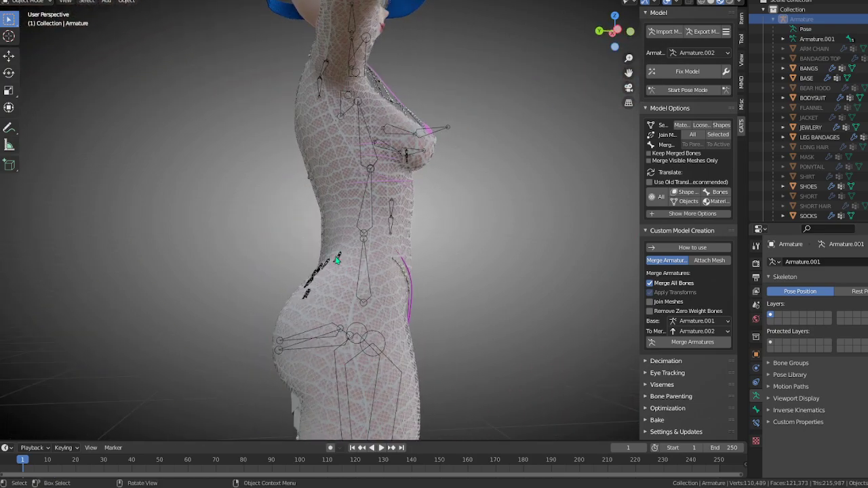
pyautogui.click(338, 259)
pyautogui.press('h')
pyautogui.moveTo(448, 249); pyautogui.dragTo(350, 204, button='middle')
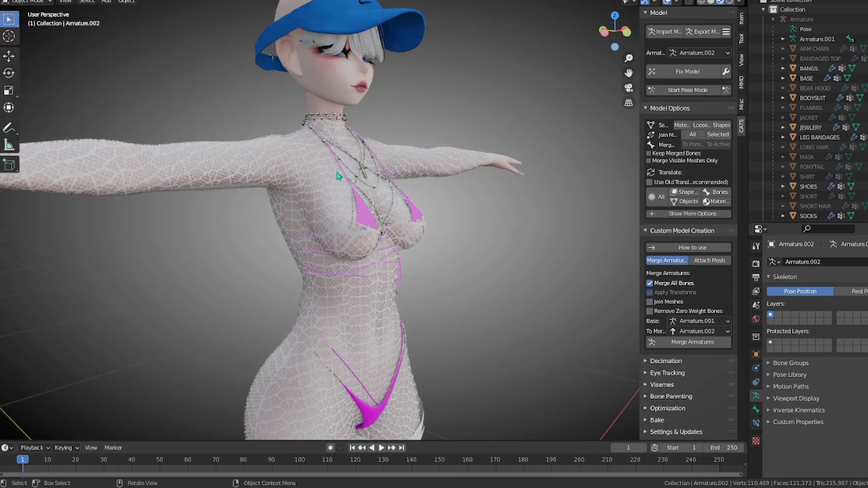
# - Select the Bikini.001 mesh, switch it to Sculpt Mode and choose the Elastic Deform brush
pyautogui.click(353, 139)
pyautogui.moveTo(339, 194); pyautogui.dragTo(363, 157, button='middle')
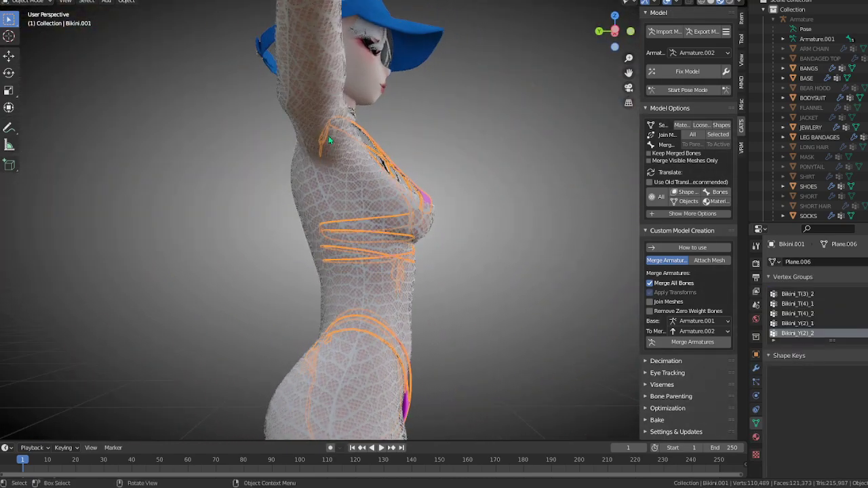
pyautogui.click(25, 3)
pyautogui.click(34, 32)
pyautogui.click(15, 3)
pyautogui.click(30, 14)
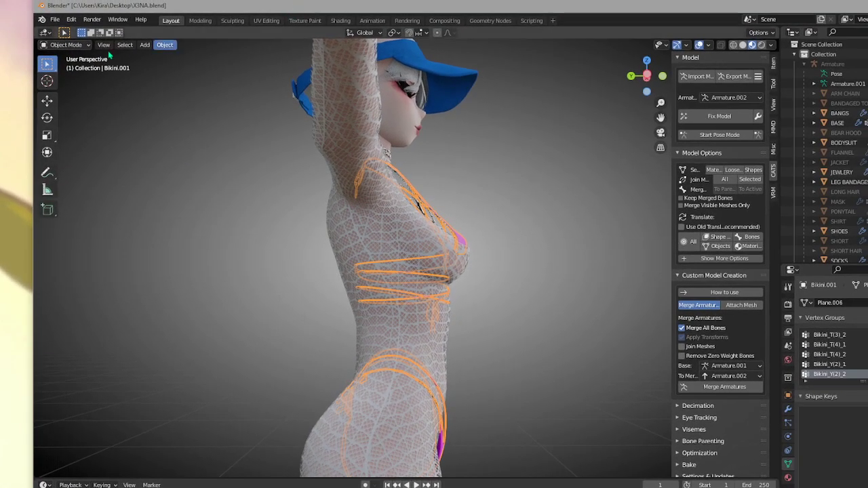
pyautogui.click(86, 45)
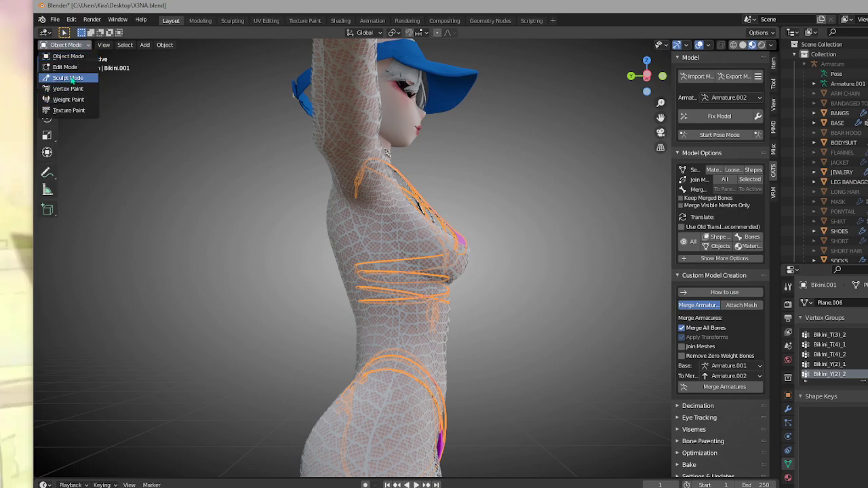
pyautogui.click(67, 78)
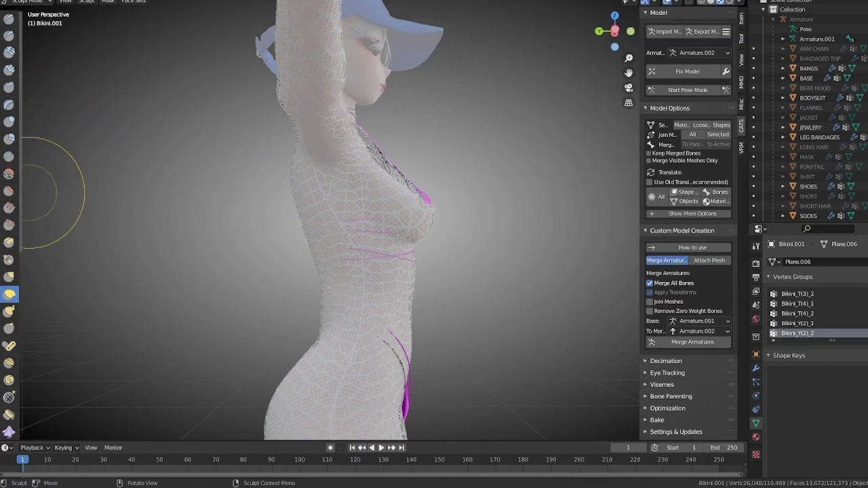
pyautogui.click(9, 295)
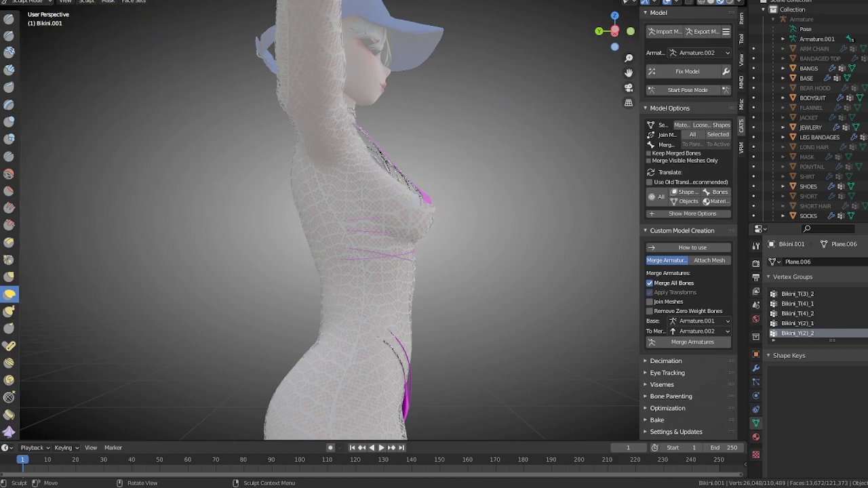
# - Enable X mirror symmetry and pull the bikini cups forward off the breasts with Elastic Deform
pyautogui.moveTo(434, 273)
pyautogui.mouseDown(button='middle')
pyautogui.moveTo(394, 267)
pyautogui.moveTo(317, 278)
pyautogui.mouseUp(button='middle')
pyautogui.scroll(2, 317, 271)
pyautogui.keyDown('shift'); pyautogui.moveTo(319, 227); pyautogui.dragTo(323, 268, button='middle'); pyautogui.keyUp('shift')
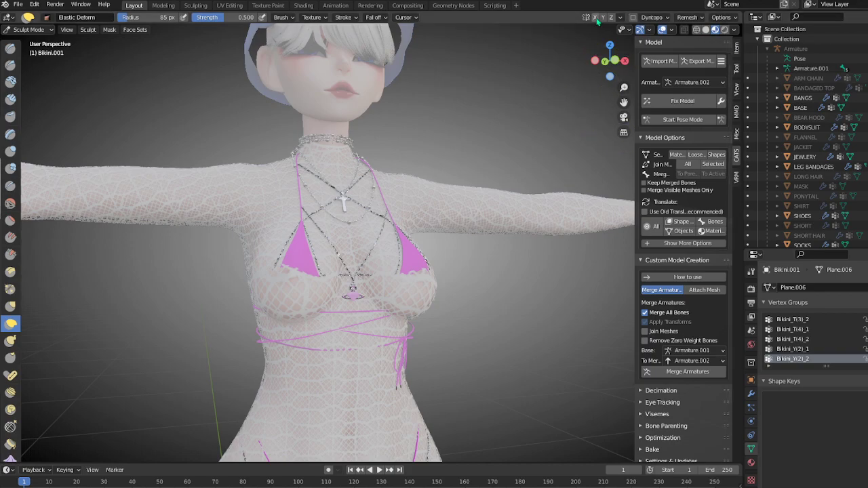
pyautogui.moveTo(397, 166)
pyautogui.mouseDown(button='middle')
pyautogui.moveTo(301, 359)
pyautogui.moveTo(398, 280)
pyautogui.moveTo(397, 271)
pyautogui.moveTo(371, 285)
pyautogui.mouseUp(button='middle')
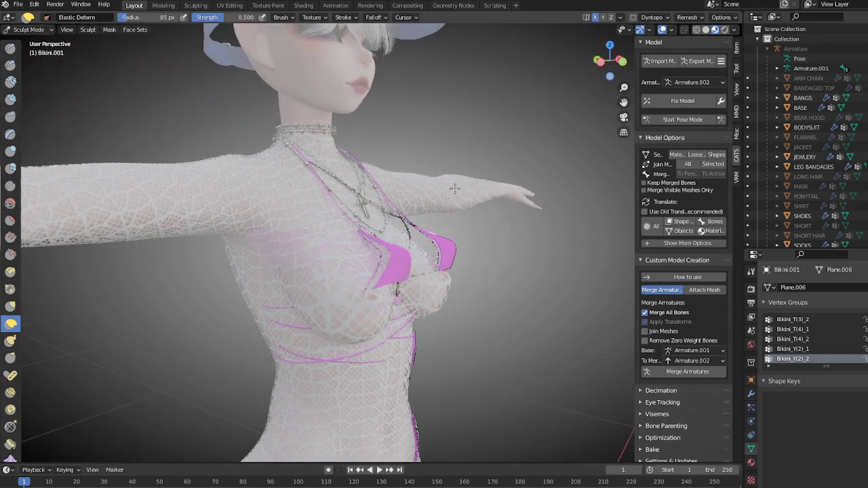
# - Reshape the bikini cups around the breasts, checking them in Solid shading and returning to Material Preview
pyautogui.scroll(-3, 447, 230)
pyautogui.moveTo(447, 230)
pyautogui.mouseDown(button='middle')
pyautogui.moveTo(320, 300)
pyautogui.moveTo(454, 228)
pyautogui.moveTo(346, 287)
pyautogui.moveTo(411, 248)
pyautogui.mouseUp(button='middle')
pyautogui.scroll(2, 320, 300)
pyautogui.scroll(5, 454, 228)
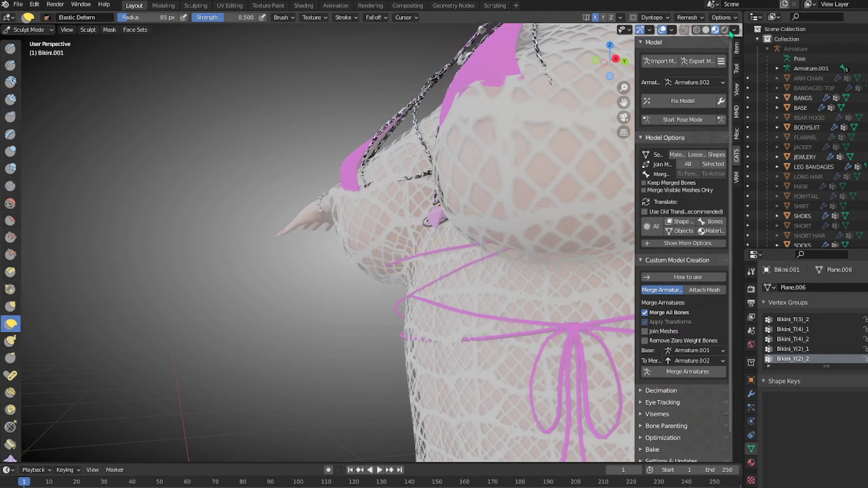
pyautogui.click(706, 30)
pyautogui.moveTo(333, 276)
pyautogui.mouseDown(button='middle')
pyautogui.moveTo(455, 300)
pyautogui.moveTo(573, 144)
pyautogui.mouseUp(button='middle')
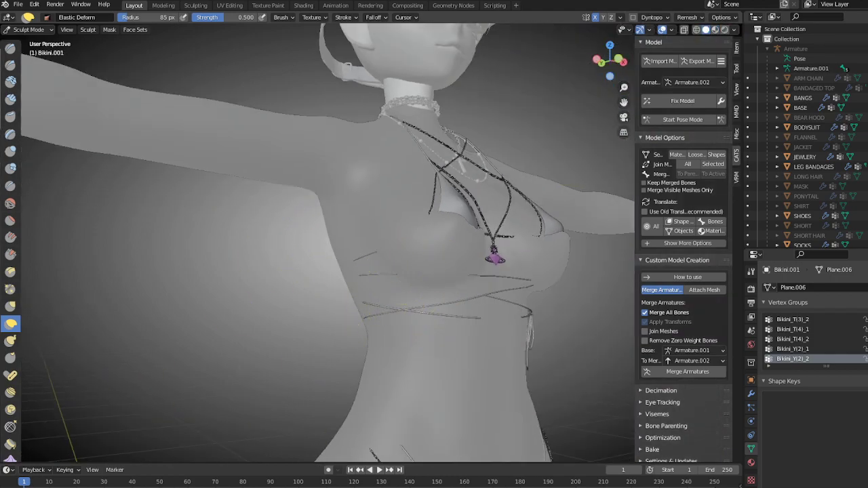
pyautogui.click(725, 30)
pyautogui.moveTo(368, 262)
pyautogui.mouseDown(button='middle')
pyautogui.moveTo(430, 217)
pyautogui.moveTo(502, 202)
pyautogui.moveTo(409, 264)
pyautogui.moveTo(443, 228)
pyautogui.moveTo(461, 232)
pyautogui.mouseUp(button='middle')
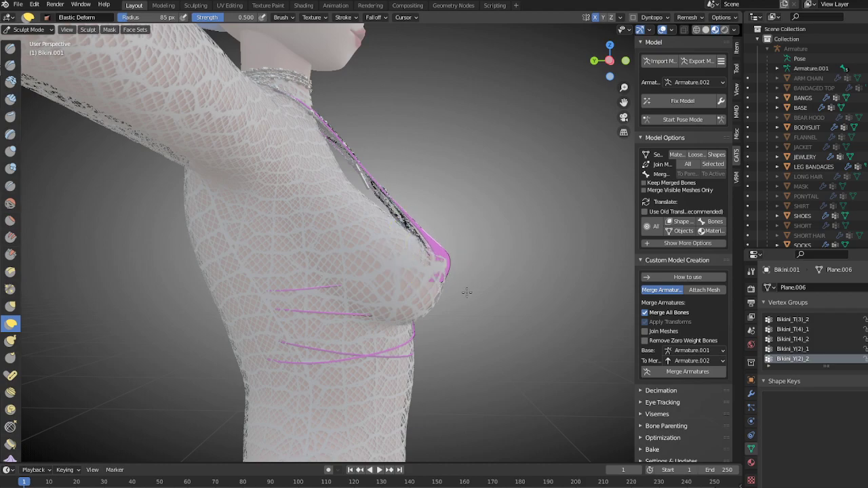
pyautogui.moveTo(476, 305)
pyautogui.mouseDown(button='middle')
pyautogui.moveTo(439, 340)
pyautogui.moveTo(398, 319)
pyautogui.moveTo(336, 261)
pyautogui.moveTo(306, 138)
pyautogui.mouseUp(button='middle')
pyautogui.moveTo(406, 204)
pyautogui.mouseDown(button='middle')
pyautogui.moveTo(380, 224)
pyautogui.moveTo(387, 237)
pyautogui.moveTo(427, 248)
pyautogui.moveTo(407, 239)
pyautogui.moveTo(398, 254)
pyautogui.moveTo(374, 245)
pyautogui.mouseUp(button='middle')
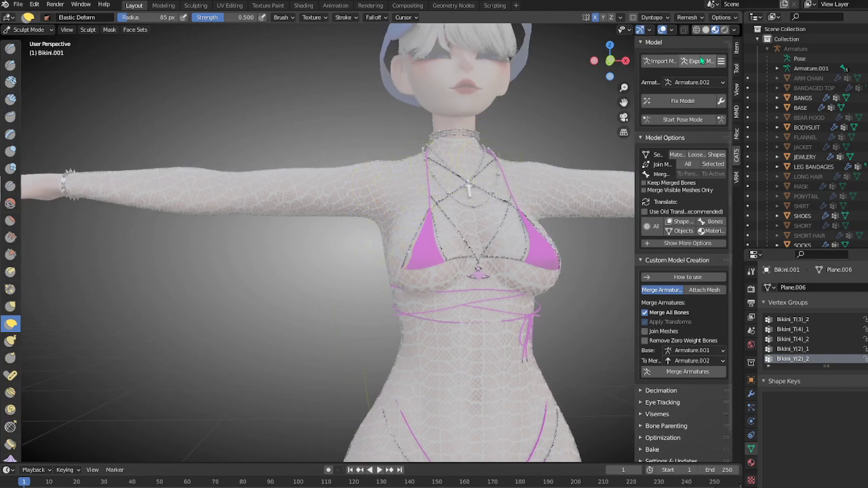
# - Switch to Solid shading and push up the lower outer edge of the bikini cup with Elastic Deform
pyautogui.click(706, 30)
pyautogui.moveTo(378, 223)
pyautogui.mouseDown(button='middle')
pyautogui.moveTo(310, 252)
pyautogui.moveTo(375, 274)
pyautogui.mouseUp(button='middle')
pyautogui.scroll(-5, 375, 274)
pyautogui.moveTo(380, 349)
pyautogui.mouseDown(button='middle')
pyautogui.moveTo(378, 271)
pyautogui.moveTo(375, 279)
pyautogui.mouseUp(button='middle')
pyautogui.scroll(8, 377, 265)
pyautogui.moveTo(370, 210)
pyautogui.mouseDown(button='middle')
pyautogui.moveTo(374, 298)
pyautogui.moveTo(457, 287)
pyautogui.moveTo(457, 246)
pyautogui.moveTo(475, 254)
pyautogui.moveTo(373, 253)
pyautogui.moveTo(456, 242)
pyautogui.moveTo(423, 296)
pyautogui.moveTo(327, 274)
pyautogui.moveTo(424, 265)
pyautogui.mouseUp(button='middle')
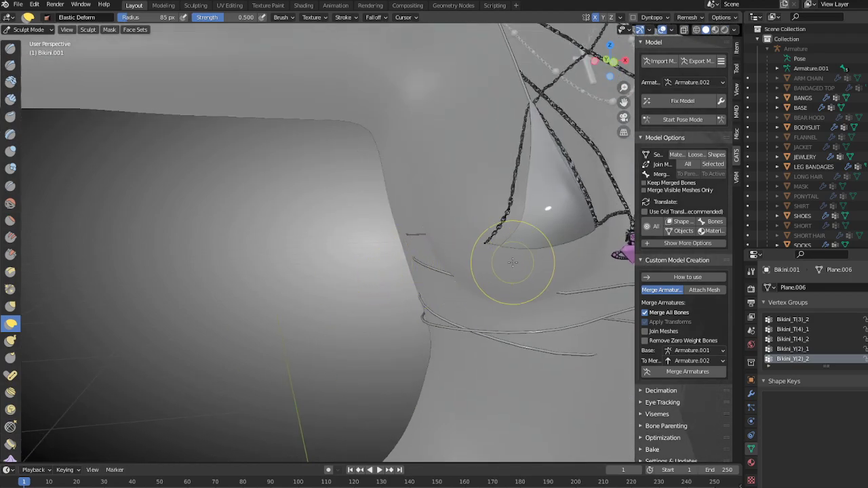
pyautogui.moveTo(512, 263); pyautogui.dragTo(509, 237)
# - Examine the undersides of the cups, the chest chain and the waist straps for places sunk into the body
pyautogui.scroll(-3, 504, 269)
pyautogui.keyDown('shift'); pyautogui.moveTo(504, 269); pyautogui.dragTo(349, 269, button='middle'); pyautogui.keyUp('shift')
pyautogui.scroll(-4, 392, 243)
pyautogui.moveTo(391, 243)
pyautogui.mouseDown(button='middle')
pyautogui.moveTo(292, 240)
pyautogui.moveTo(341, 238)
pyautogui.moveTo(499, 268)
pyautogui.moveTo(376, 193)
pyautogui.mouseUp(button='middle')
pyautogui.scroll(6, 341, 239)
pyautogui.scroll(2, 500, 268)
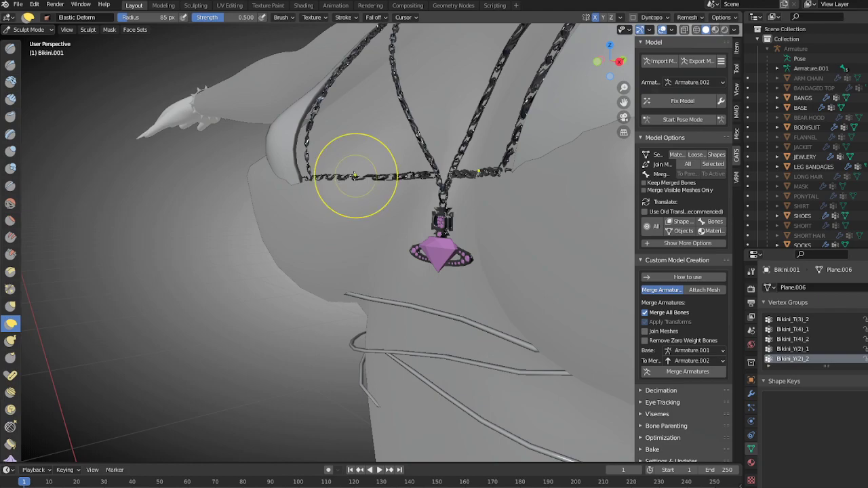
pyautogui.scroll(-5, 334, 177)
pyautogui.moveTo(346, 188)
pyautogui.mouseDown(button='middle')
pyautogui.moveTo(374, 251)
pyautogui.moveTo(325, 237)
pyautogui.moveTo(341, 231)
pyautogui.mouseUp(button='middle')
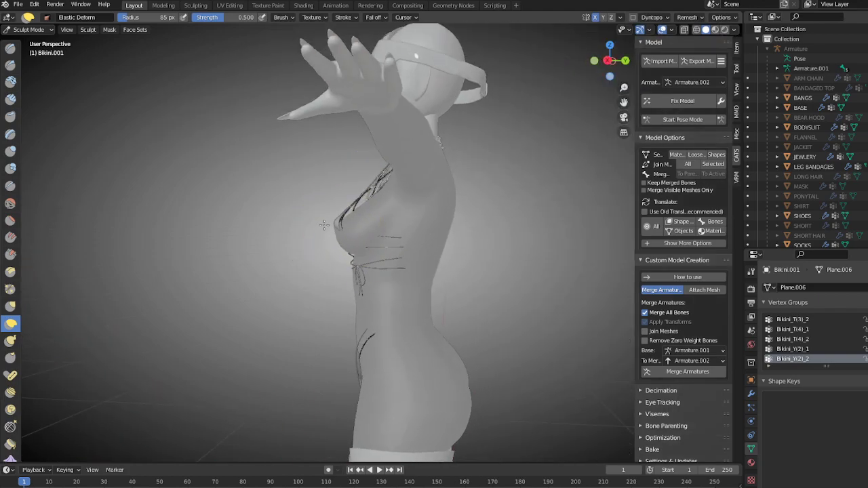
# - Pull the underside edge of the bikini cup into place around the breast with Elastic Deform
pyautogui.moveTo(320, 247); pyautogui.dragTo(422, 204, button='middle')
pyautogui.scroll(6, 326, 248)
pyautogui.moveTo(370, 282)
pyautogui.mouseDown(button='middle')
pyautogui.moveTo(341, 262)
pyautogui.moveTo(395, 175)
pyautogui.moveTo(457, 207)
pyautogui.moveTo(404, 180)
pyautogui.mouseUp(button='middle')
pyautogui.moveTo(398, 174); pyautogui.dragTo(390, 188)
pyautogui.moveTo(371, 207)
pyautogui.mouseDown(button='middle')
pyautogui.moveTo(355, 285)
pyautogui.moveTo(331, 255)
pyautogui.moveTo(323, 226)
pyautogui.moveTo(400, 197)
pyautogui.moveTo(388, 190)
pyautogui.moveTo(364, 209)
pyautogui.mouseUp(button='middle')
pyautogui.scroll(5, 349, 290)
# - Pull the outer side of the bikini cup outward where the breast pokes through the fabric
pyautogui.moveTo(449, 260); pyautogui.dragTo(512, 234, button='middle')
pyautogui.moveTo(332, 261); pyautogui.dragTo(414, 257, button='middle')
pyautogui.scroll(2, 466, 285)
pyautogui.scroll(-2, 465, 284)
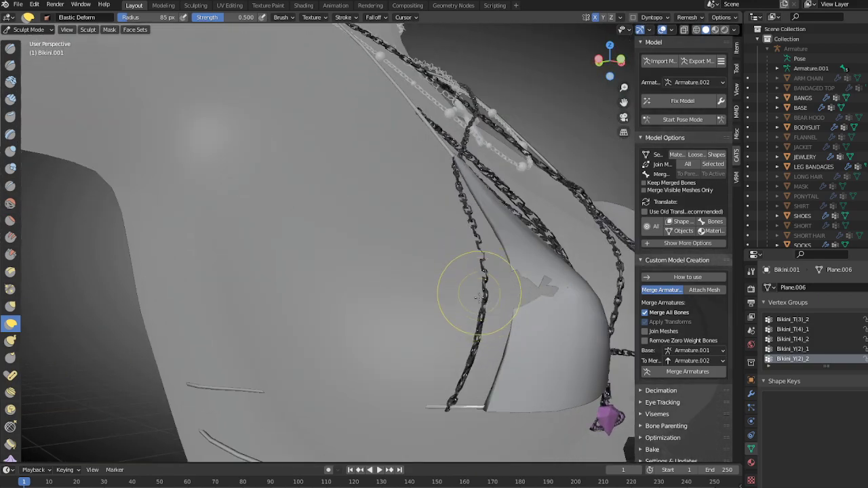
pyautogui.scroll(-2, 420, 319)
pyautogui.scroll(2, 419, 319)
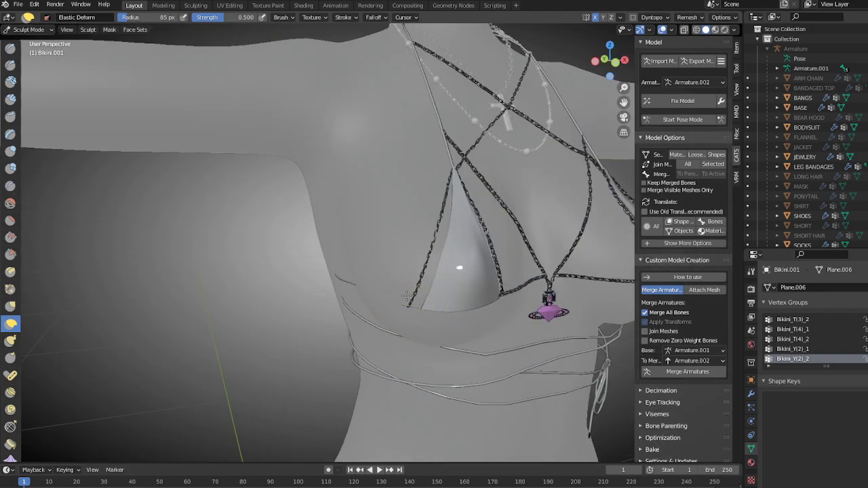
pyautogui.moveTo(373, 300); pyautogui.dragTo(414, 315, button='middle')
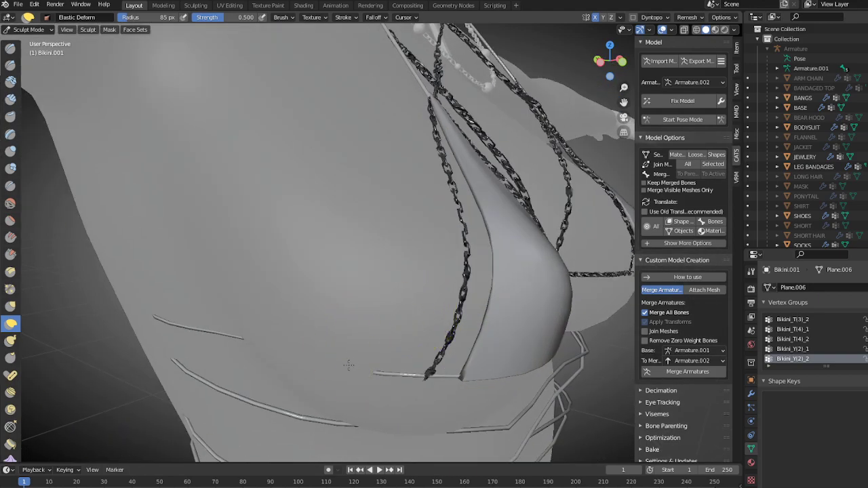
pyautogui.moveTo(271, 360); pyautogui.dragTo(364, 359, button='middle')
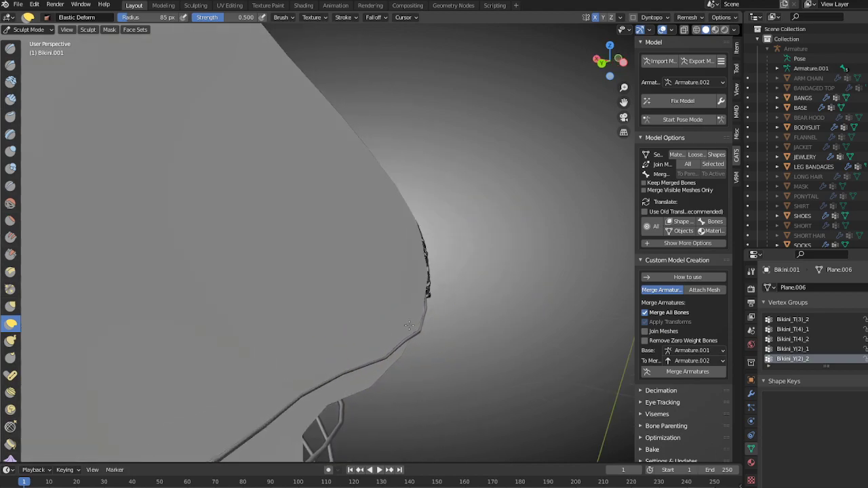
# - Pull the strap running back from the cup out of the ribcage along the side of the torso
pyautogui.scroll(-5, 452, 333)
pyautogui.moveTo(452, 333); pyautogui.dragTo(297, 299, button='middle')
pyautogui.scroll(-3, 296, 299)
pyautogui.moveTo(488, 292); pyautogui.dragTo(330, 293, button='middle')
pyautogui.moveTo(435, 260); pyautogui.dragTo(326, 326, button='middle')
pyautogui.scroll(-3, 382, 271)
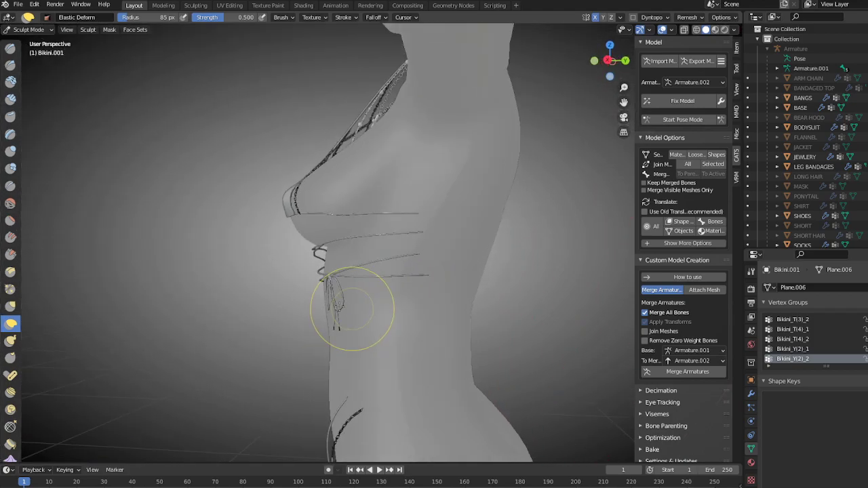
pyautogui.scroll(2, 328, 314)
pyautogui.scroll(3, 317, 279)
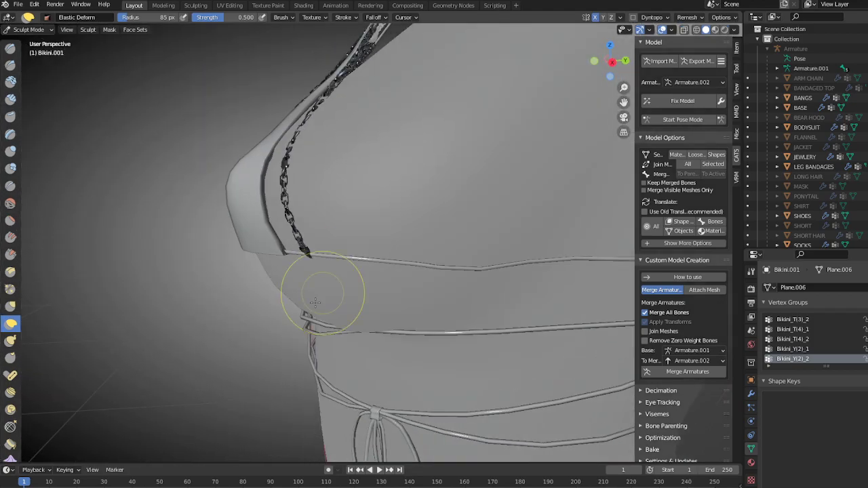
pyautogui.moveTo(306, 316); pyautogui.dragTo(330, 285, button='middle')
pyautogui.moveTo(437, 223); pyautogui.dragTo(442, 223, button='middle')
pyautogui.moveTo(314, 251); pyautogui.dragTo(338, 323, button='middle')
# - Pull the waist straps outward with Elastic Deform and undo the last stroke
pyautogui.moveTo(333, 320); pyautogui.dragTo(389, 315)
pyautogui.moveTo(407, 314)
pyautogui.mouseDown(button='middle')
pyautogui.moveTo(380, 308)
pyautogui.moveTo(395, 297)
pyautogui.moveTo(400, 322)
pyautogui.moveTo(386, 347)
pyautogui.mouseUp(button='middle')
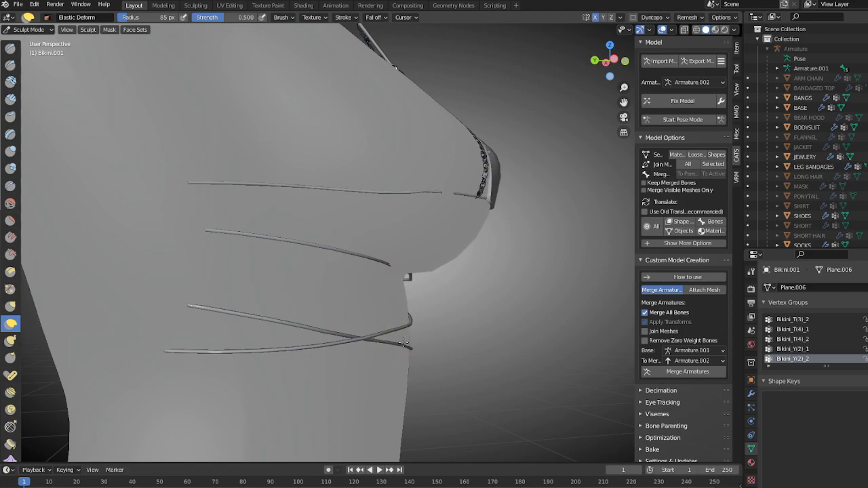
pyautogui.moveTo(429, 316)
pyautogui.mouseDown(button='middle')
pyautogui.moveTo(360, 294)
pyautogui.moveTo(373, 270)
pyautogui.moveTo(294, 364)
pyautogui.moveTo(414, 321)
pyautogui.mouseUp(button='middle')
pyautogui.scroll(4, 412, 312)
pyautogui.moveTo(407, 292); pyautogui.dragTo(427, 246, button='middle')
pyautogui.hotkey('ctrl', 'z')
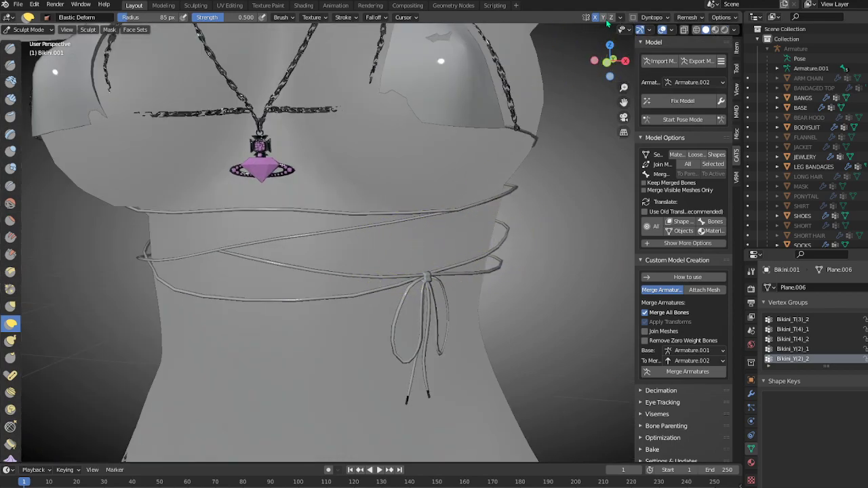
# - Turn off X mirror symmetry and pull one cup's side strap out of the body below the breast
pyautogui.moveTo(195, 245); pyautogui.dragTo(209, 259, button='middle')
pyautogui.scroll(-3, 197, 249)
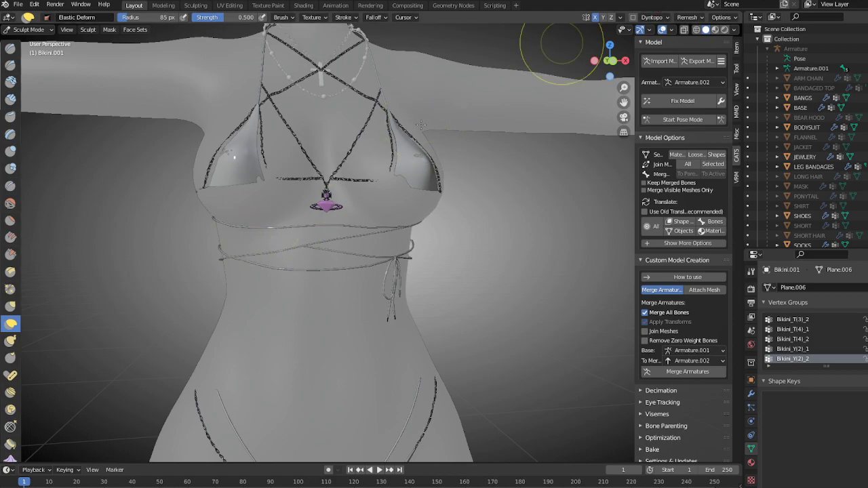
pyautogui.scroll(4, 183, 268)
pyautogui.click(595, 17)
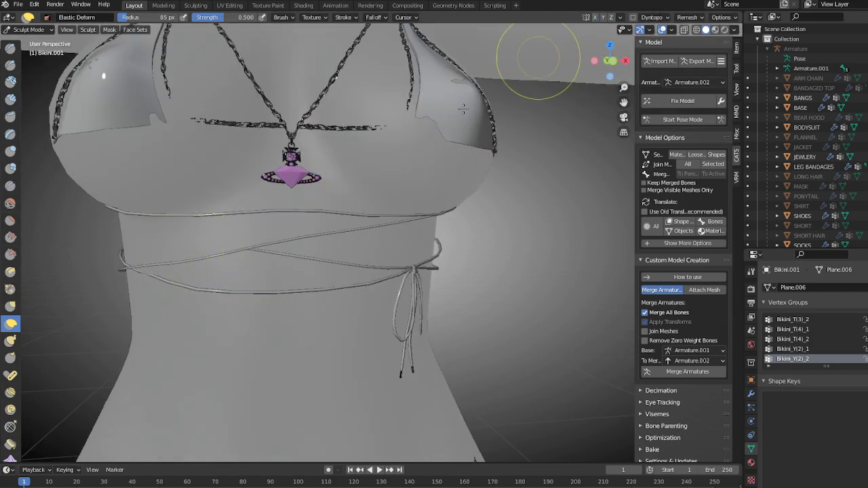
pyautogui.keyDown('shift'); pyautogui.moveTo(245, 231); pyautogui.dragTo(423, 197, button='middle'); pyautogui.keyUp('shift')
pyautogui.scroll(4, 349, 275)
pyautogui.moveTo(349, 275)
pyautogui.mouseDown(button='middle')
pyautogui.moveTo(307, 253)
pyautogui.moveTo(349, 254)
pyautogui.moveTo(262, 262)
pyautogui.moveTo(296, 248)
pyautogui.moveTo(245, 237)
pyautogui.moveTo(380, 226)
pyautogui.moveTo(348, 194)
pyautogui.moveTo(314, 237)
pyautogui.moveTo(381, 226)
pyautogui.mouseUp(button='middle')
pyautogui.scroll(-3, 344, 259)
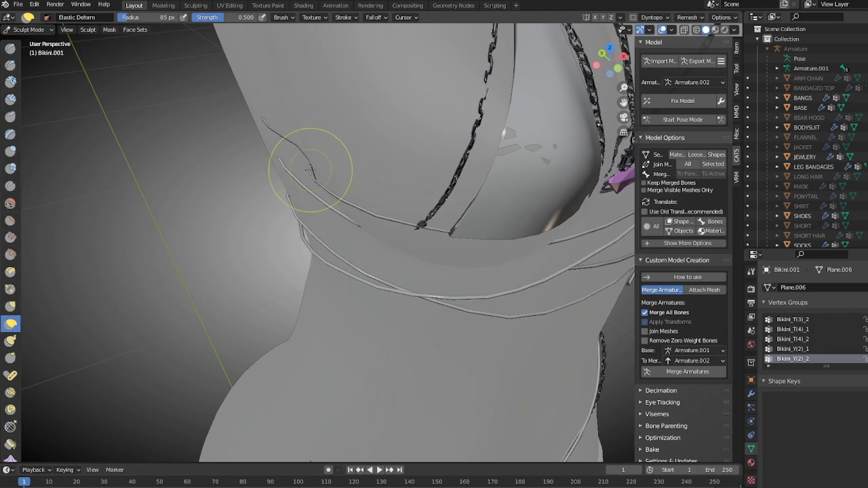
# - Pull the bikini cups and the central chest chain forward off the breasts with Elastic Deform
pyautogui.scroll(-4, 357, 176)
pyautogui.moveTo(363, 178); pyautogui.dragTo(380, 258, button='middle')
pyautogui.scroll(3, 334, 201)
pyautogui.moveTo(374, 203); pyautogui.dragTo(363, 196)
pyautogui.moveTo(384, 180); pyautogui.dragTo(353, 234, button='middle')
pyautogui.moveTo(392, 95); pyautogui.dragTo(408, 141, button='middle')
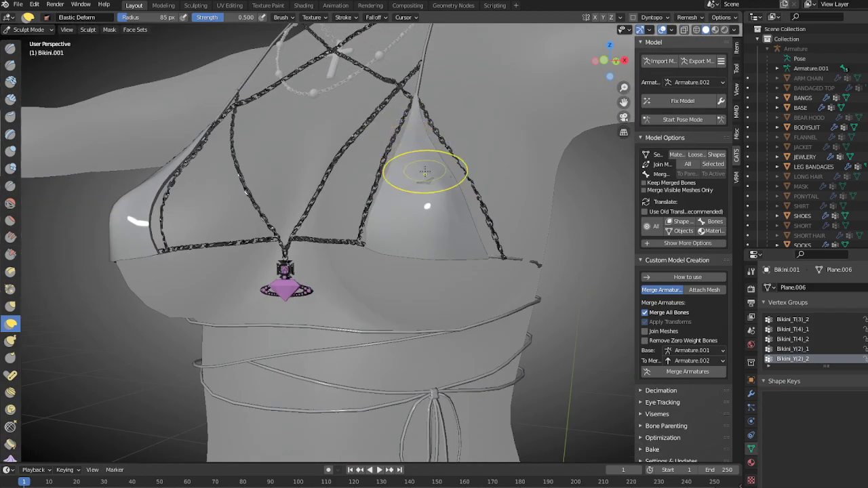
# - Pull the outer part of the cup over the side of the breast, checking it from several angles
pyautogui.scroll(-5, 426, 166)
pyautogui.moveTo(310, 204)
pyautogui.mouseDown(button='middle')
pyautogui.moveTo(348, 206)
pyautogui.moveTo(355, 231)
pyautogui.mouseUp(button='middle')
pyautogui.moveTo(409, 242)
pyautogui.mouseDown(button='middle')
pyautogui.moveTo(317, 247)
pyautogui.moveTo(389, 272)
pyautogui.moveTo(438, 247)
pyautogui.moveTo(440, 314)
pyautogui.moveTo(407, 325)
pyautogui.moveTo(403, 292)
pyautogui.moveTo(421, 248)
pyautogui.moveTo(382, 235)
pyautogui.mouseUp(button='middle')
pyautogui.scroll(5, 332, 258)
pyautogui.scroll(2, 438, 247)
pyautogui.moveTo(339, 254); pyautogui.dragTo(385, 269, button='middle')
pyautogui.scroll(-6, 384, 269)
pyautogui.moveTo(297, 273); pyautogui.dragTo(322, 295, button='middle')
pyautogui.moveTo(315, 334); pyautogui.dragTo(325, 295, button='middle')
pyautogui.scroll(5, 291, 306)
pyautogui.scroll(4, 329, 293)
pyautogui.moveTo(380, 272); pyautogui.dragTo(415, 257, button='middle')
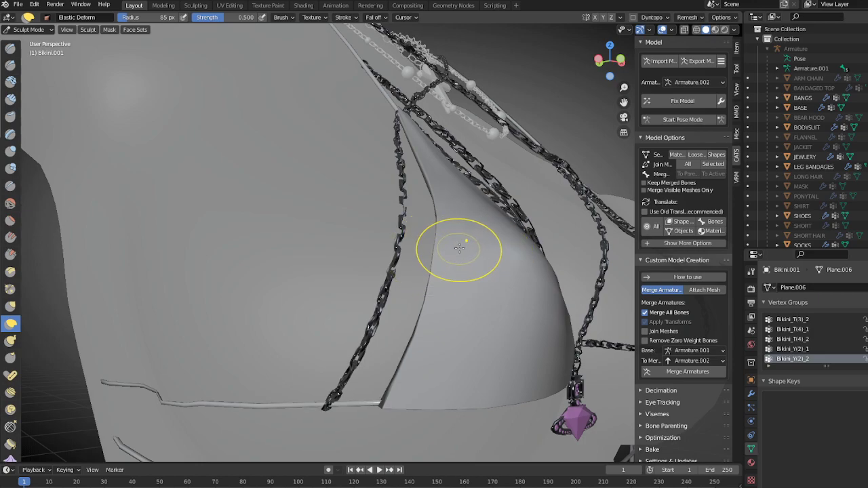
# - Turn X mirror symmetry back on and pull the rear straps out behind the back in Wireframe shading
pyautogui.scroll(-7, 475, 238)
pyautogui.moveTo(498, 234); pyautogui.dragTo(388, 277, button='middle')
pyautogui.scroll(2, 389, 276)
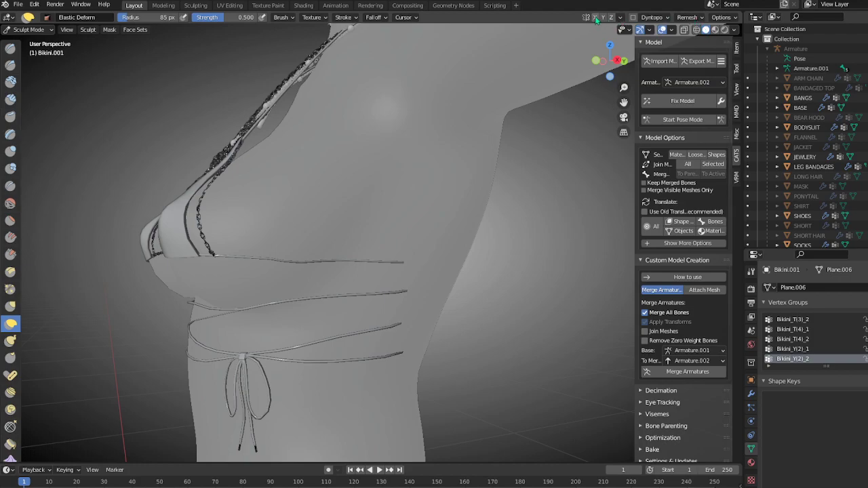
pyautogui.moveTo(350, 326); pyautogui.dragTo(383, 278, button='middle')
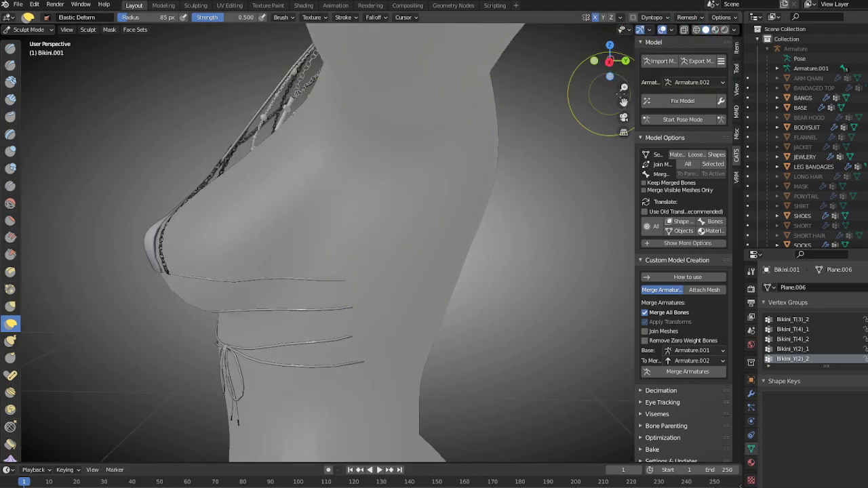
pyautogui.click(696, 30)
pyautogui.scroll(4, 428, 271)
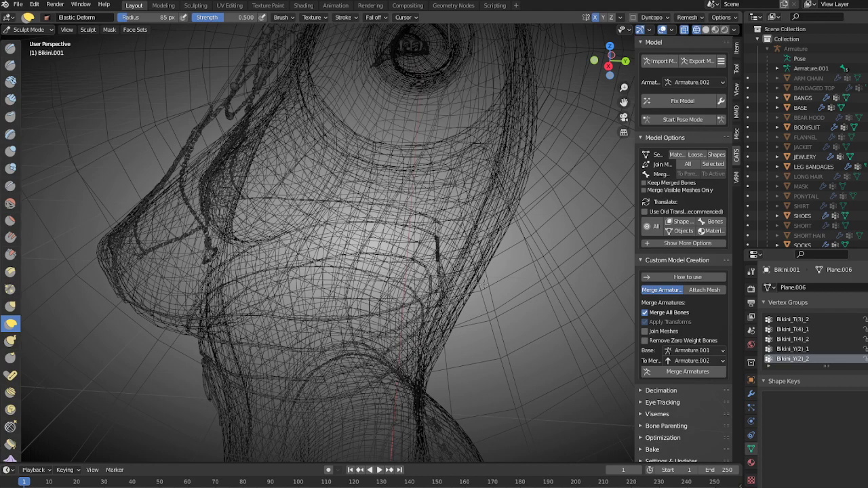
pyautogui.scroll(-5, 453, 263)
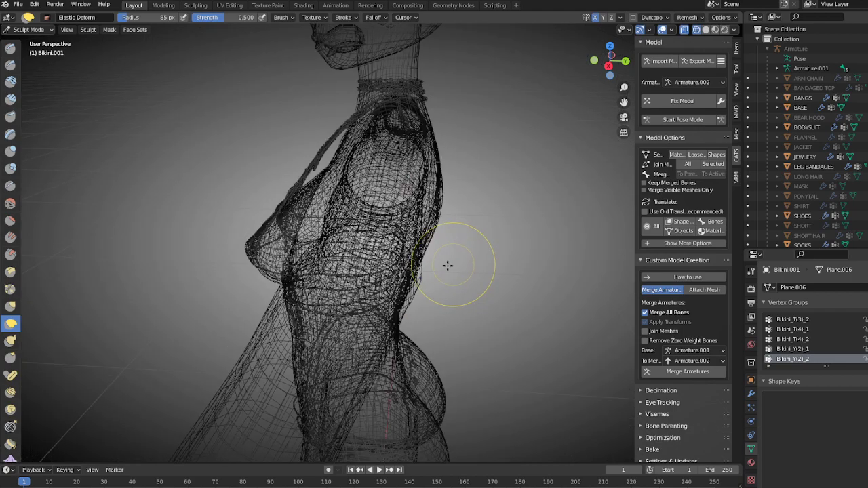
pyautogui.scroll(3, 405, 267)
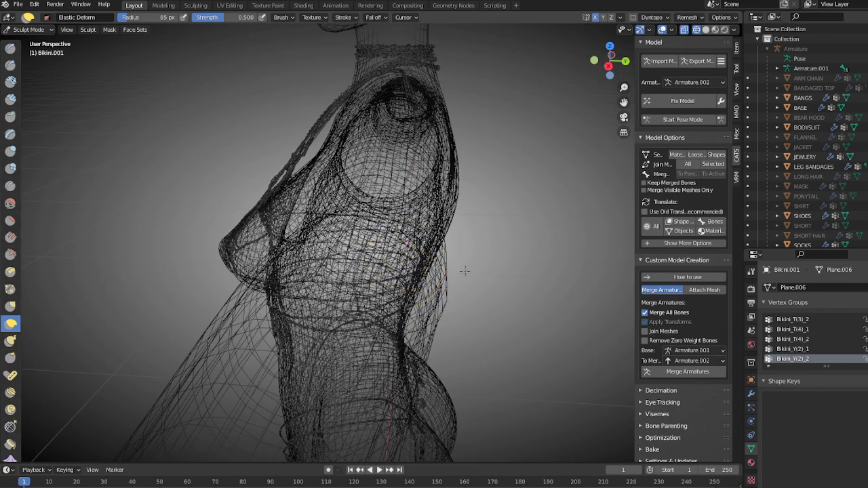
pyautogui.moveTo(421, 251)
pyautogui.mouseDown(button='middle')
pyautogui.moveTo(425, 261)
pyautogui.moveTo(361, 274)
pyautogui.mouseUp(button='middle')
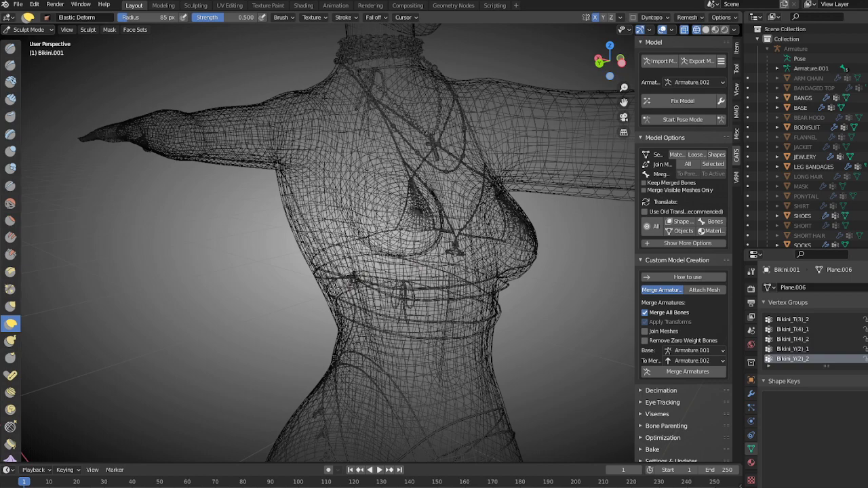
# - Return to Solid shading and shape the rear straps around both sides of the back
pyautogui.click(705, 29)
pyautogui.moveTo(194, 285)
pyautogui.mouseDown(button='middle')
pyautogui.moveTo(387, 283)
pyautogui.moveTo(299, 299)
pyautogui.moveTo(310, 336)
pyautogui.moveTo(294, 320)
pyautogui.moveTo(341, 312)
pyautogui.mouseUp(button='middle')
pyautogui.moveTo(356, 341)
pyautogui.mouseDown(button='middle')
pyautogui.moveTo(408, 307)
pyautogui.moveTo(436, 319)
pyautogui.moveTo(305, 316)
pyautogui.moveTo(304, 325)
pyautogui.moveTo(360, 310)
pyautogui.moveTo(412, 314)
pyautogui.moveTo(435, 329)
pyautogui.moveTo(403, 344)
pyautogui.moveTo(459, 345)
pyautogui.moveTo(449, 350)
pyautogui.mouseUp(button='middle')
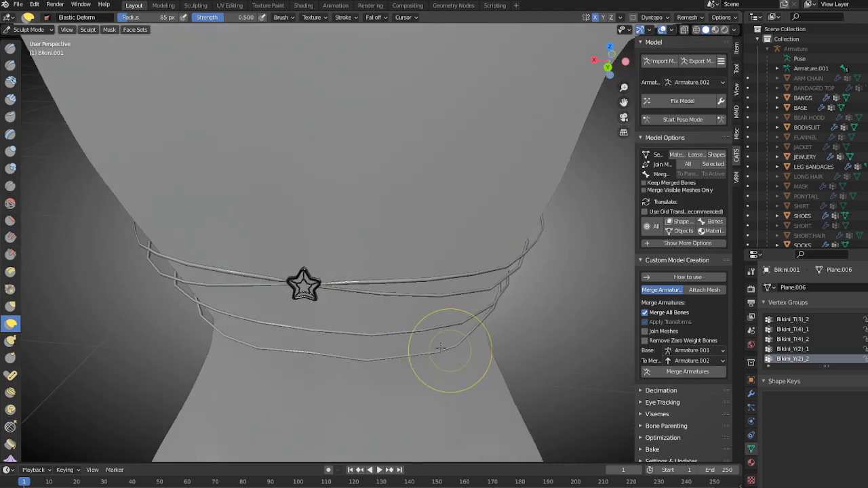
pyautogui.moveTo(153, 263); pyautogui.dragTo(179, 277)
pyautogui.moveTo(388, 309); pyautogui.dragTo(403, 281, button='middle')
pyautogui.keyDown('shift'); pyautogui.moveTo(268, 250); pyautogui.dragTo(346, 292, button='middle'); pyautogui.keyUp('shift')
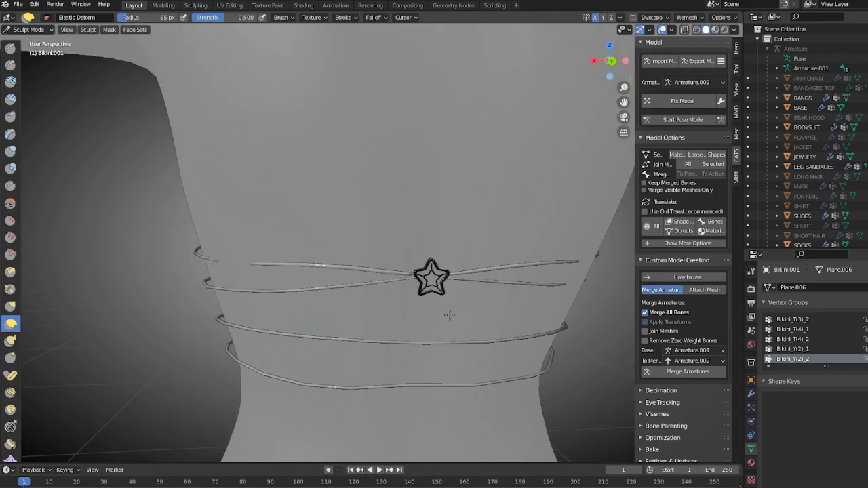
pyautogui.moveTo(475, 330); pyautogui.dragTo(342, 366, button='middle')
pyautogui.moveTo(261, 348); pyautogui.dragTo(513, 330, button='middle')
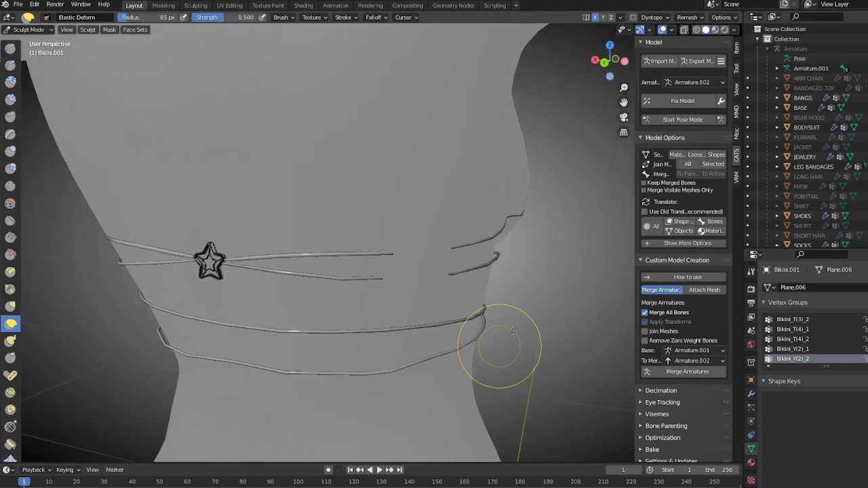
# - Turn off X mirror symmetry and fit the straps closely against the sides of the torso with Elastic Deform
pyautogui.click(597, 19)
pyautogui.scroll(3, 473, 238)
pyautogui.moveTo(454, 285); pyautogui.dragTo(460, 301, button='middle')
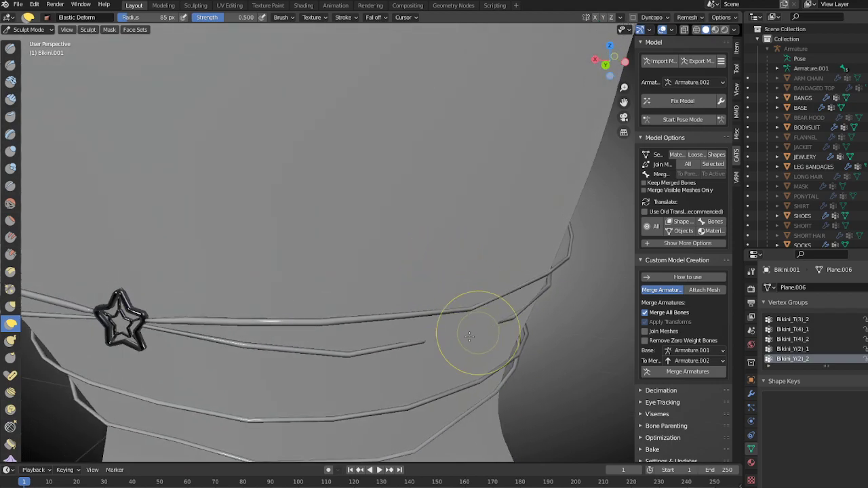
pyautogui.moveTo(466, 331); pyautogui.dragTo(219, 294, button='middle')
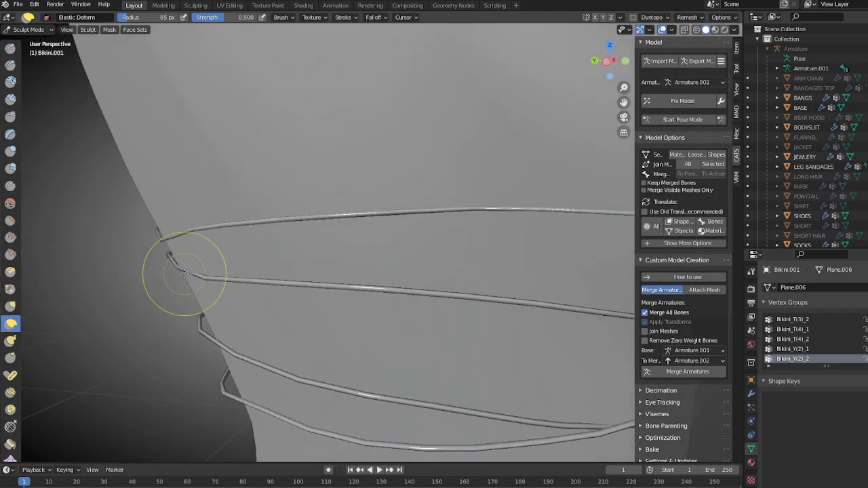
pyautogui.moveTo(175, 273); pyautogui.dragTo(193, 282)
pyautogui.moveTo(202, 331); pyautogui.dragTo(229, 326)
pyautogui.moveTo(219, 300); pyautogui.dragTo(213, 326, button='middle')
pyautogui.moveTo(149, 270); pyautogui.dragTo(164, 269)
pyautogui.moveTo(165, 271); pyautogui.dragTo(293, 326, button='middle')
pyautogui.scroll(5, 330, 283)
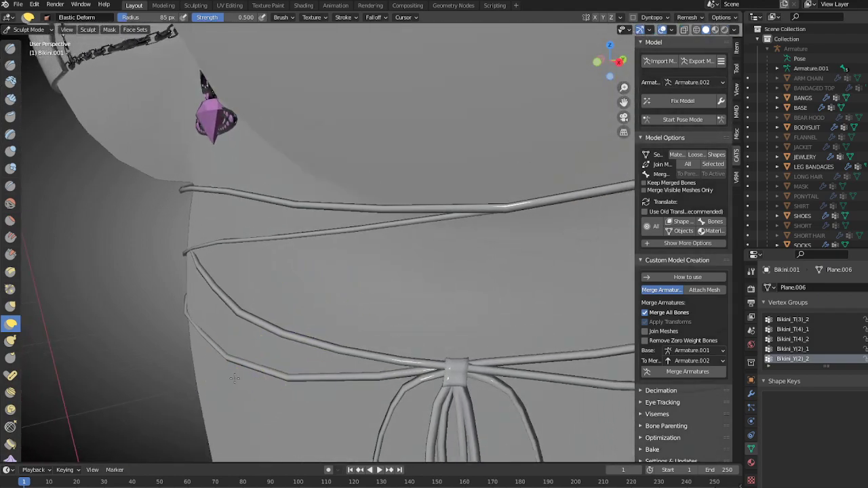
# - Pull the sunken upper back strap out of the body between the star ornament and the torso's side
pyautogui.scroll(-7, 264, 367)
pyautogui.moveTo(397, 319); pyautogui.dragTo(312, 319, button='middle')
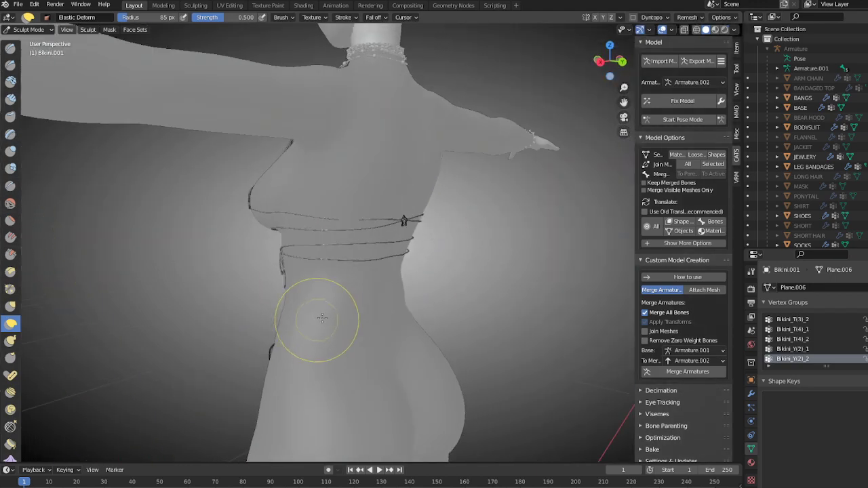
pyautogui.scroll(6, 342, 250)
pyautogui.moveTo(343, 250); pyautogui.dragTo(377, 306, button='middle')
pyautogui.scroll(4, 321, 297)
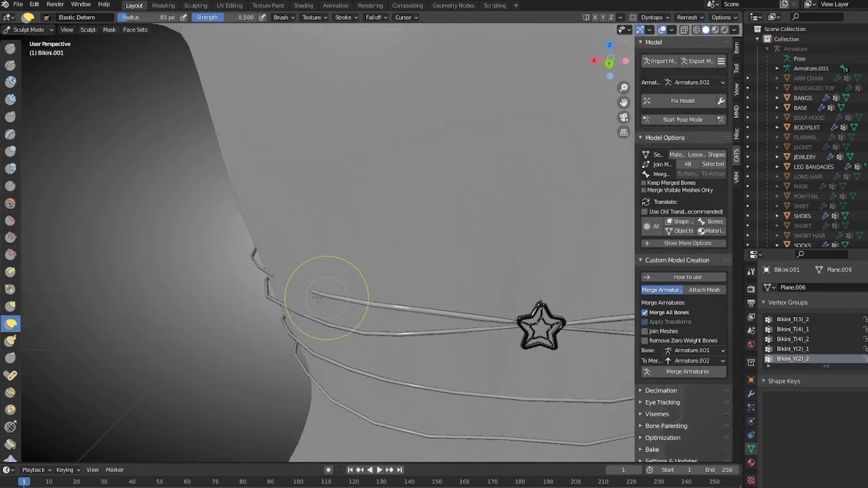
pyautogui.moveTo(290, 288); pyautogui.dragTo(314, 288, button='middle')
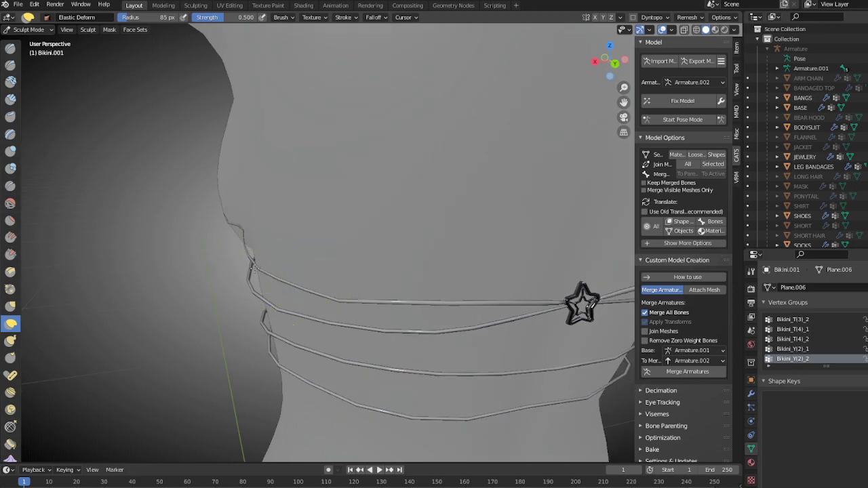
pyautogui.moveTo(293, 285); pyautogui.dragTo(338, 282, button='middle')
pyautogui.moveTo(230, 293)
pyautogui.keyDown('shift'); pyautogui.mouseDown(button='middle')
pyautogui.moveTo(307, 284)
pyautogui.moveTo(274, 259)
pyautogui.mouseUp(button='middle'); pyautogui.keyUp('shift')
pyautogui.moveTo(335, 261); pyautogui.dragTo(395, 288, button='middle')
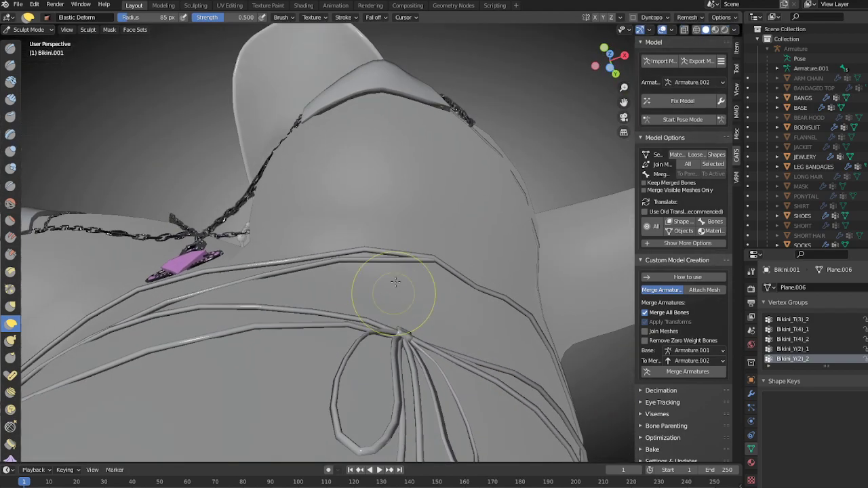
# - Pull the sunken stretches of the strap beside and beneath the cup out of the body
pyautogui.moveTo(296, 254); pyautogui.dragTo(277, 365, button='middle')
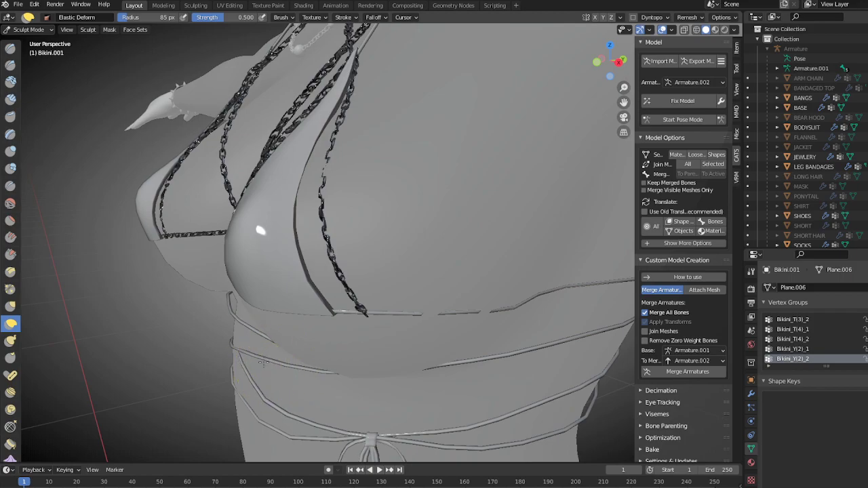
pyautogui.moveTo(230, 348); pyautogui.dragTo(394, 305, button='middle')
pyautogui.moveTo(302, 352)
pyautogui.keyDown('shift'); pyautogui.mouseDown(button='middle')
pyautogui.moveTo(438, 300)
pyautogui.moveTo(324, 338)
pyautogui.moveTo(194, 342)
pyautogui.moveTo(223, 330)
pyautogui.moveTo(329, 330)
pyautogui.moveTo(289, 315)
pyautogui.moveTo(324, 386)
pyautogui.mouseUp(button='middle'); pyautogui.keyUp('shift')
pyautogui.moveTo(204, 292); pyautogui.dragTo(384, 292, button='middle')
pyautogui.scroll(4, 384, 292)
# - Adjust the star ornament and its adjoining straps against the back with Elastic Deform
pyautogui.moveTo(581, 342); pyautogui.dragTo(446, 310, button='middle')
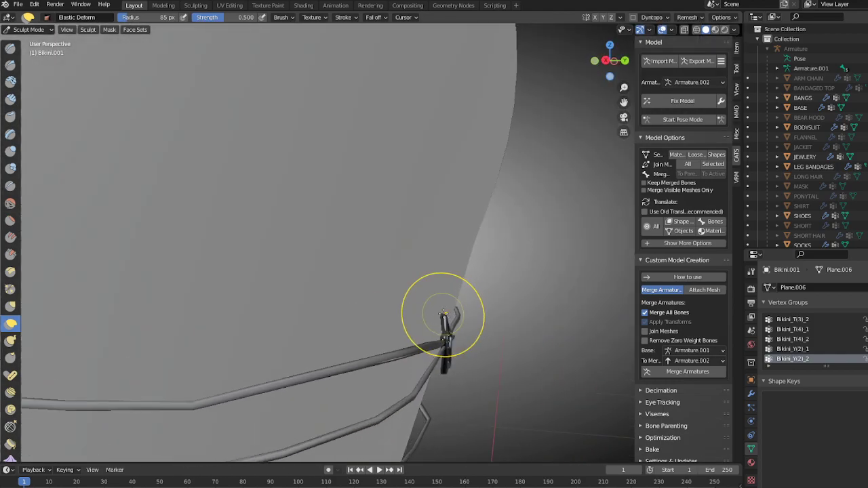
pyautogui.moveTo(444, 341); pyautogui.dragTo(200, 334, button='middle')
pyautogui.moveTo(419, 328); pyautogui.dragTo(451, 335, button='middle')
pyautogui.moveTo(187, 334)
pyautogui.mouseDown(button='middle')
pyautogui.moveTo(231, 338)
pyautogui.moveTo(345, 294)
pyautogui.moveTo(329, 324)
pyautogui.moveTo(346, 302)
pyautogui.moveTo(319, 300)
pyautogui.moveTo(378, 271)
pyautogui.moveTo(425, 280)
pyautogui.moveTo(398, 316)
pyautogui.moveTo(410, 306)
pyautogui.moveTo(423, 368)
pyautogui.moveTo(287, 229)
pyautogui.moveTo(291, 293)
pyautogui.mouseUp(button='middle')
# - Turn X mirror symmetry back on and check the neck straps in Wireframe shading
pyautogui.scroll(-3, 271, 317)
pyautogui.scroll(6, 345, 294)
pyautogui.moveTo(363, 204)
pyautogui.mouseDown(button='middle')
pyautogui.moveTo(378, 233)
pyautogui.moveTo(349, 252)
pyautogui.moveTo(135, 331)
pyautogui.mouseUp(button='middle')
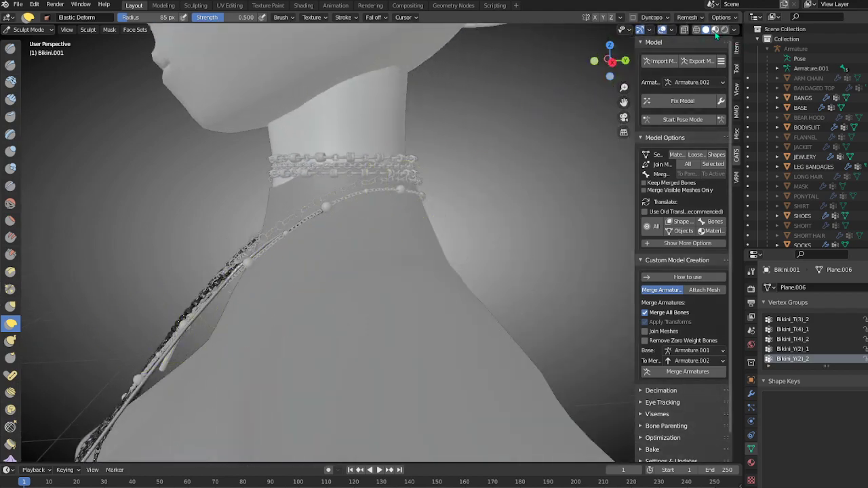
pyautogui.moveTo(329, 223); pyautogui.dragTo(426, 213, button='middle')
pyautogui.moveTo(330, 218)
pyautogui.keyDown('shift'); pyautogui.mouseDown(button='middle')
pyautogui.moveTo(337, 291)
pyautogui.moveTo(333, 281)
pyautogui.moveTo(270, 282)
pyautogui.mouseUp(button='middle'); pyautogui.keyUp('shift')
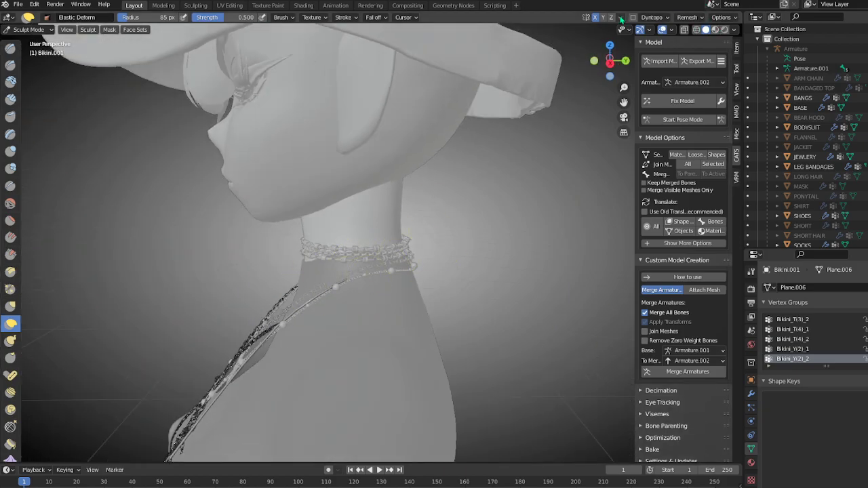
pyautogui.click(697, 30)
pyautogui.scroll(-3, 437, 275)
pyautogui.moveTo(436, 275)
pyautogui.mouseDown(button='middle')
pyautogui.moveTo(490, 266)
pyautogui.moveTo(409, 259)
pyautogui.mouseUp(button='middle')
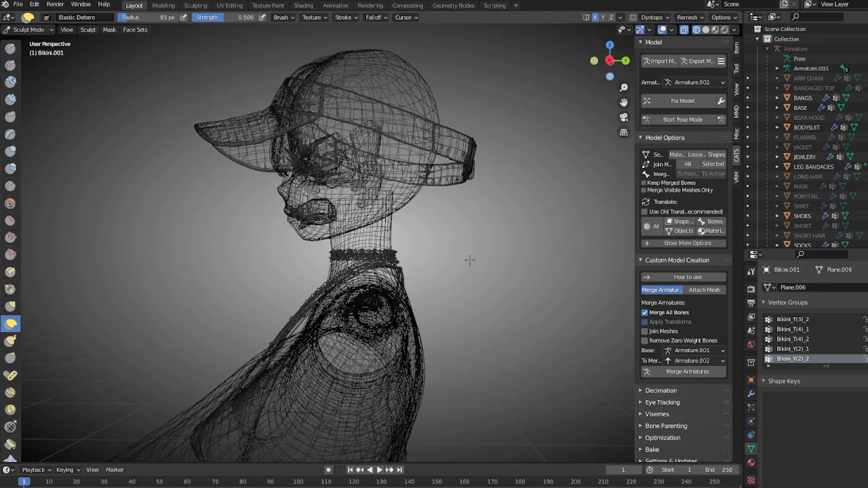
# - Reshape the bikini straps around the neck and upper back, switching between Solid and Wireframe shading
pyautogui.click(706, 30)
pyautogui.scroll(3, 364, 327)
pyautogui.moveTo(364, 327)
pyautogui.mouseDown(button='middle')
pyautogui.moveTo(253, 304)
pyautogui.moveTo(352, 346)
pyautogui.moveTo(393, 345)
pyautogui.moveTo(440, 331)
pyautogui.moveTo(412, 305)
pyautogui.moveTo(413, 264)
pyautogui.mouseUp(button='middle')
pyautogui.moveTo(419, 251); pyautogui.dragTo(405, 263)
pyautogui.click(697, 30)
pyautogui.moveTo(441, 299); pyautogui.dragTo(364, 344, button='middle')
pyautogui.moveTo(337, 392); pyautogui.dragTo(317, 395)
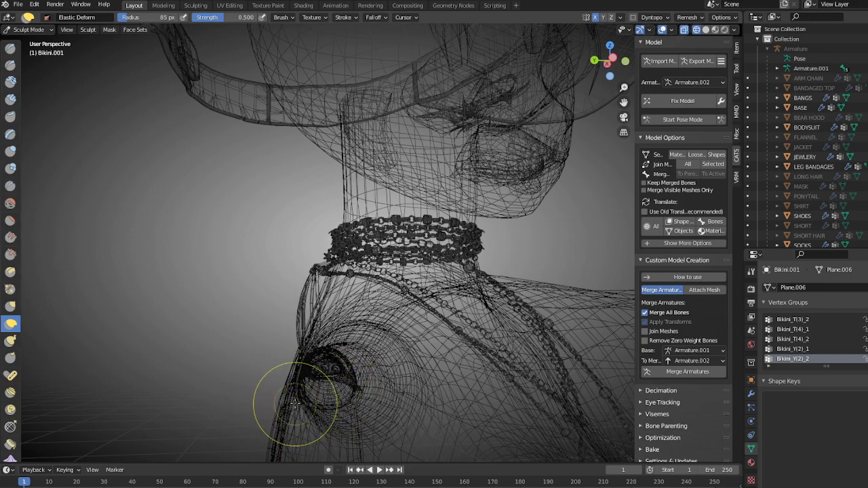
# - Pull the dangling ends of the neck tie out of the back, switching to Object Mode and back to Sculpt Mode
pyautogui.moveTo(296, 395); pyautogui.dragTo(241, 395)
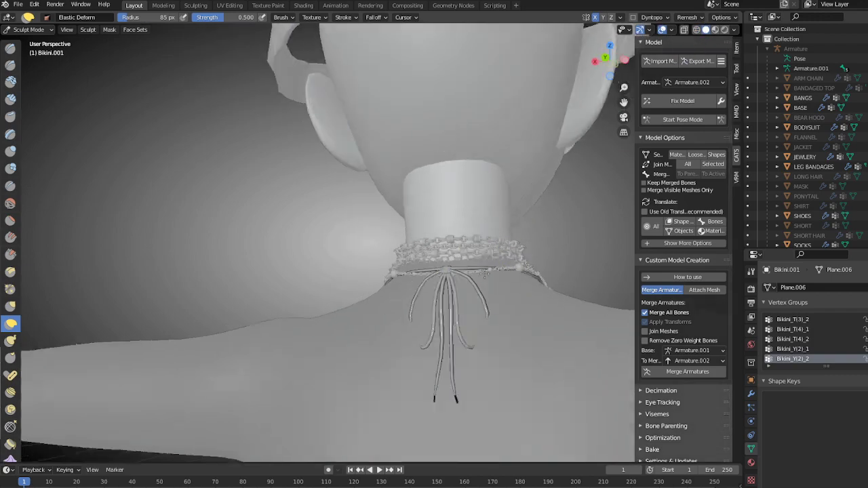
pyautogui.scroll(4, 419, 300)
pyautogui.moveTo(526, 298); pyautogui.dragTo(407, 264, button='middle')
pyautogui.scroll(2, 507, 302)
pyautogui.keyDown('shift'); pyautogui.moveTo(508, 306); pyautogui.dragTo(417, 277, button='middle'); pyautogui.keyUp('shift')
pyautogui.scroll(2, 434, 280)
pyautogui.scroll(-3, 441, 280)
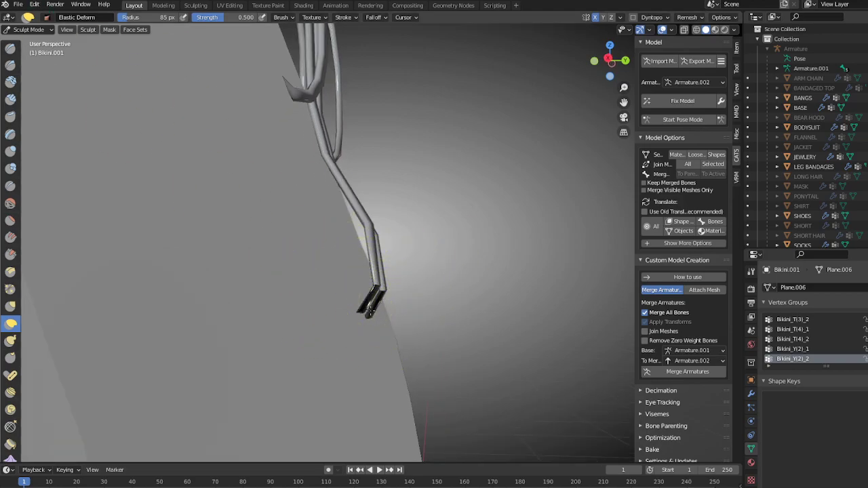
pyautogui.click(28, 29)
pyautogui.click(31, 40)
pyautogui.click(28, 29)
pyautogui.click(31, 63)
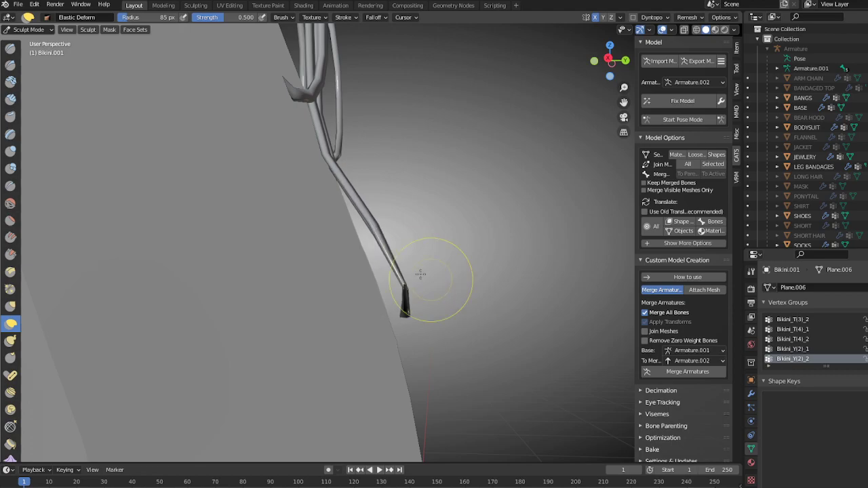
# - Nudge the bends of the hanging neck-tie strings so they sit just off the upper back
pyautogui.moveTo(361, 230); pyautogui.dragTo(354, 227)
pyautogui.moveTo(333, 158); pyautogui.dragTo(338, 163)
pyautogui.scroll(-3, 325, 133)
pyautogui.moveTo(324, 130); pyautogui.dragTo(246, 145, button='middle')
pyautogui.moveTo(245, 145)
pyautogui.keyDown('shift'); pyautogui.mouseDown(button='middle')
pyautogui.moveTo(273, 242)
pyautogui.moveTo(238, 234)
pyautogui.moveTo(310, 262)
pyautogui.mouseUp(button='middle'); pyautogui.keyUp('shift')
pyautogui.moveTo(361, 287); pyautogui.dragTo(367, 286)
# - Examine the neck straps, front chains and cups for stretches that sink into the body
pyautogui.moveTo(373, 285); pyautogui.dragTo(291, 286, button='middle')
pyautogui.scroll(-3, 340, 270)
pyautogui.moveTo(401, 246); pyautogui.dragTo(415, 250, button='middle')
pyautogui.moveTo(353, 258)
pyautogui.keyDown('shift'); pyautogui.mouseDown(button='middle')
pyautogui.moveTo(368, 316)
pyautogui.moveTo(316, 368)
pyautogui.moveTo(349, 368)
pyautogui.mouseUp(button='middle'); pyautogui.keyUp('shift')
pyautogui.scroll(3, 368, 330)
pyautogui.scroll(-4, 422, 344)
pyautogui.moveTo(518, 366); pyautogui.dragTo(378, 239, button='middle')
pyautogui.scroll(-7, 371, 335)
pyautogui.moveTo(330, 291); pyautogui.dragTo(359, 291, button='middle')
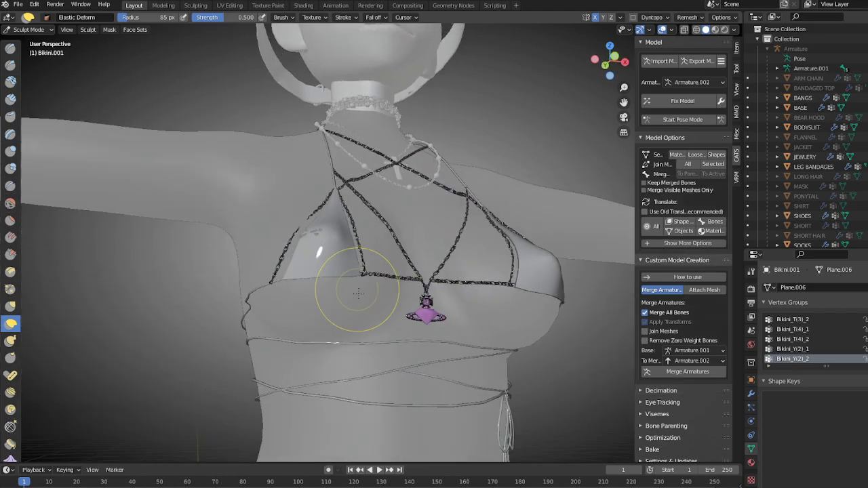
pyautogui.scroll(4, 359, 292)
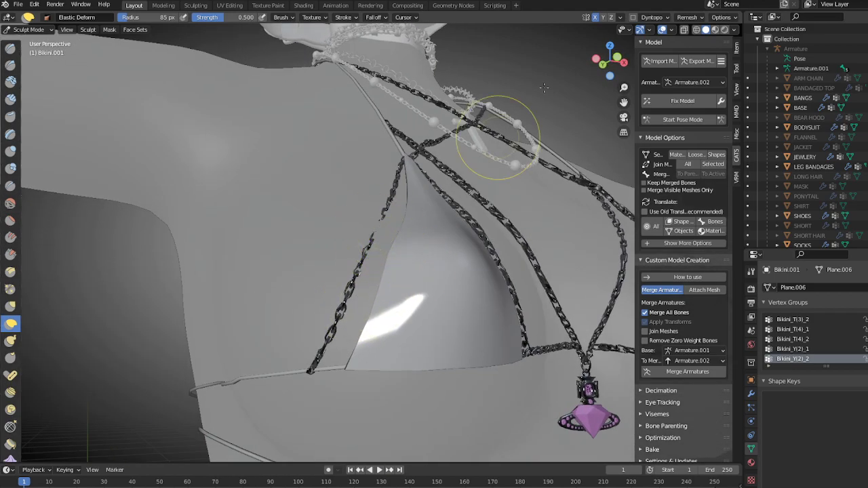
pyautogui.moveTo(418, 215); pyautogui.dragTo(443, 217, button='middle')
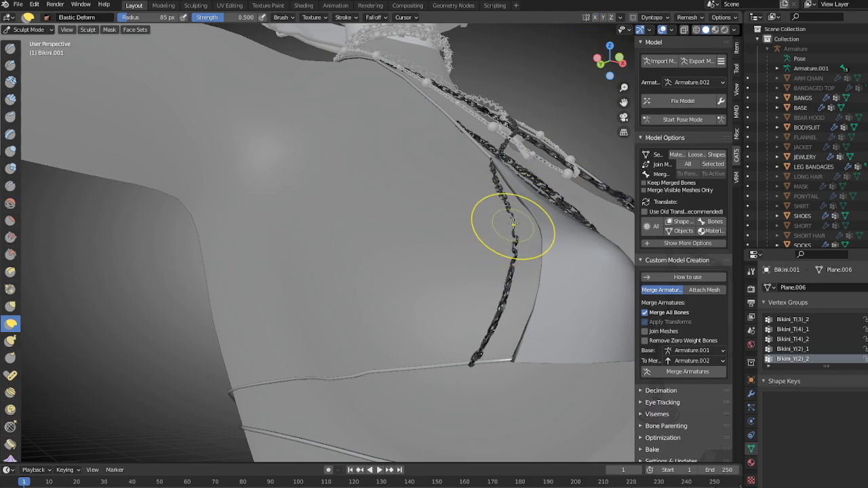
# - Pull the sunken links of the chain along the cup's outer edge out of the body
pyautogui.scroll(2, 518, 226)
pyautogui.scroll(-4, 407, 224)
pyautogui.keyDown('shift'); pyautogui.moveTo(529, 229); pyautogui.dragTo(428, 226, button='middle'); pyautogui.keyUp('shift')
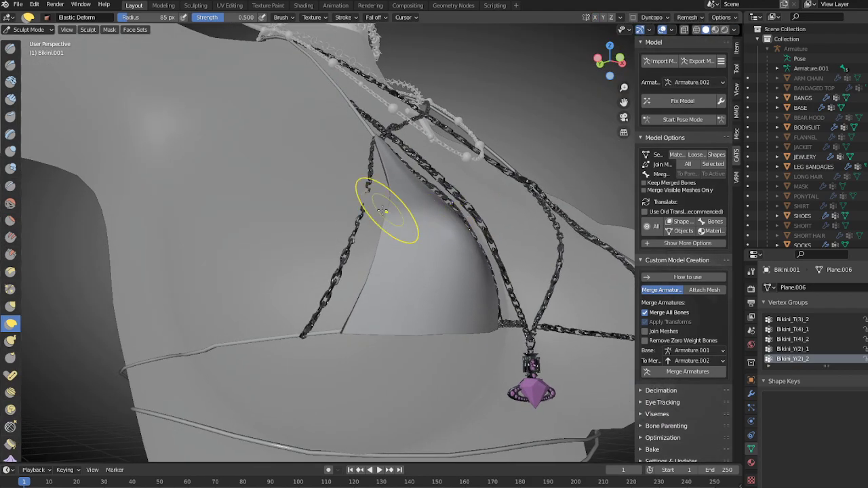
pyautogui.scroll(3, 366, 200)
pyautogui.keyDown('shift'); pyautogui.moveTo(366, 199); pyautogui.dragTo(387, 219, button='middle'); pyautogui.keyUp('shift')
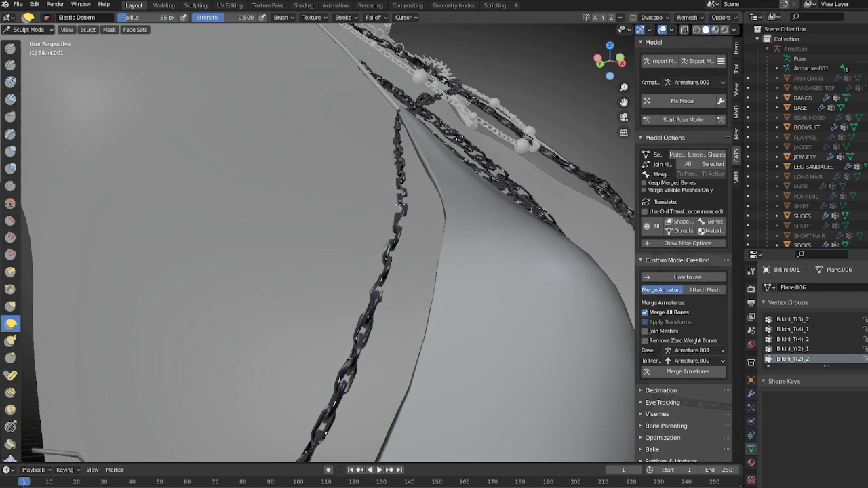
pyautogui.scroll(-4, 393, 238)
pyautogui.moveTo(393, 237); pyautogui.dragTo(382, 283, button='middle')
pyautogui.scroll(3, 392, 242)
pyautogui.scroll(-4, 392, 241)
pyautogui.scroll(2, 382, 282)
pyautogui.moveTo(332, 380)
pyautogui.keyDown('shift'); pyautogui.mouseDown(button='middle')
pyautogui.moveTo(361, 311)
pyautogui.moveTo(374, 340)
pyautogui.mouseUp(button='middle'); pyautogui.keyUp('shift')
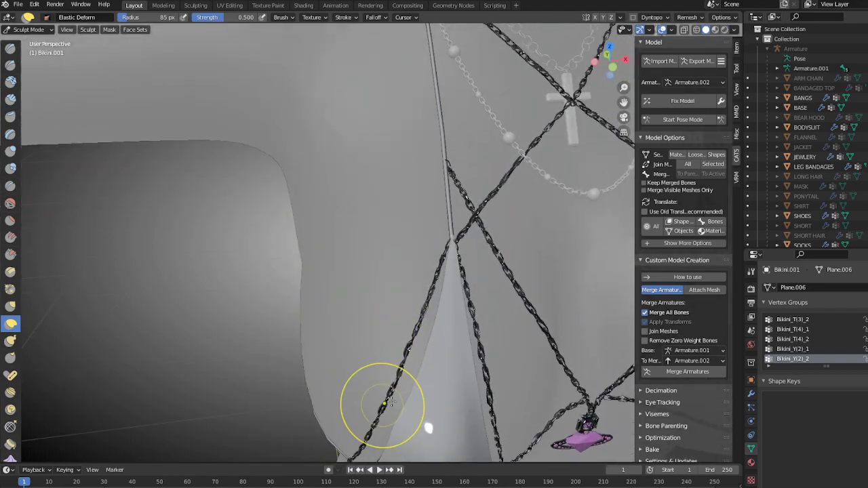
pyautogui.keyDown('shift'); pyautogui.moveTo(384, 404); pyautogui.dragTo(285, 369, button='middle'); pyautogui.keyUp('shift')
pyautogui.keyDown('shift'); pyautogui.moveTo(387, 350); pyautogui.dragTo(288, 337, button='middle'); pyautogui.keyUp('shift')
pyautogui.moveTo(414, 333); pyautogui.dragTo(345, 333, button='middle')
pyautogui.moveTo(424, 315); pyautogui.dragTo(436, 291, button='middle')
pyautogui.scroll(3, 392, 286)
pyautogui.moveTo(407, 370); pyautogui.dragTo(395, 300, button='middle')
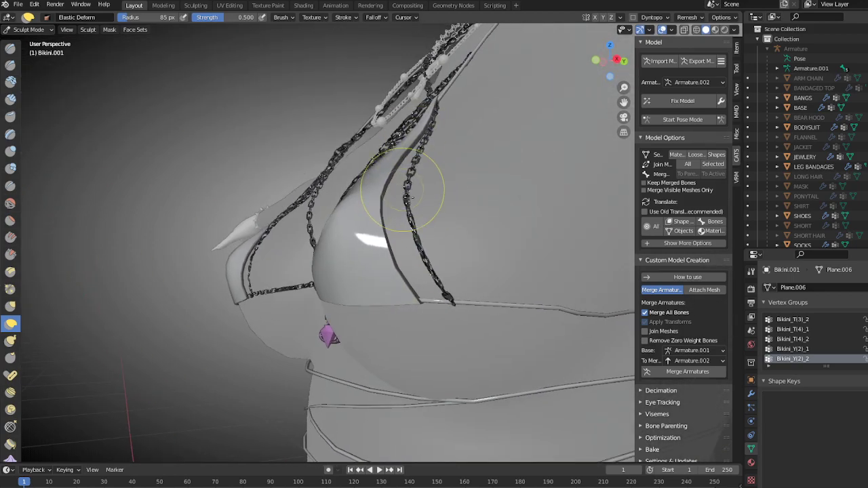
# - Examine the straps around the ribs, back and star ornament, and the overall fit on the whole figure
pyautogui.scroll(-5, 475, 271)
pyautogui.moveTo(479, 275); pyautogui.dragTo(325, 258, button='middle')
pyautogui.scroll(3, 326, 258)
pyautogui.moveTo(276, 274); pyautogui.dragTo(329, 279, button='middle')
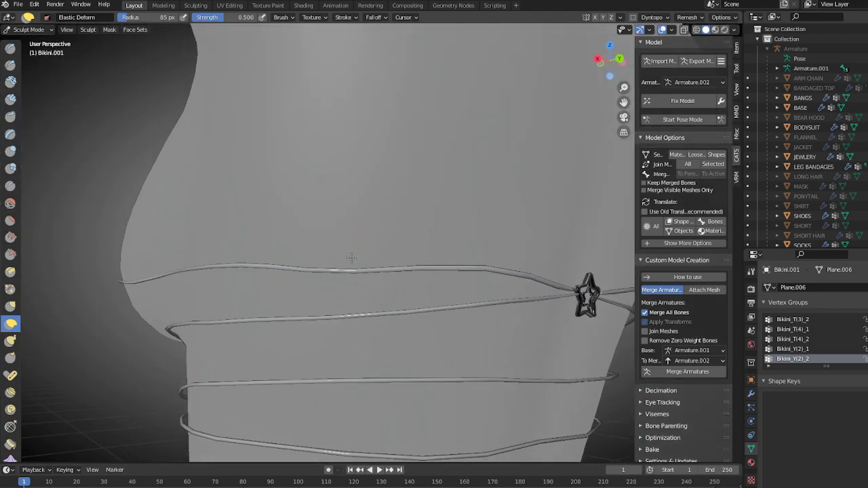
pyautogui.scroll(-3, 407, 268)
pyautogui.moveTo(453, 301); pyautogui.dragTo(390, 304, button='middle')
pyautogui.scroll(3, 359, 296)
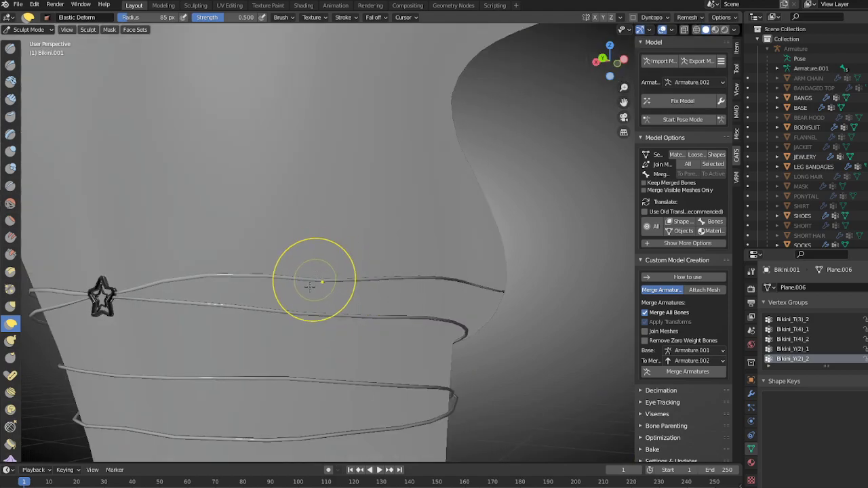
pyautogui.scroll(-5, 314, 282)
pyautogui.moveTo(314, 281); pyautogui.dragTo(133, 311, button='middle')
pyautogui.moveTo(318, 327); pyautogui.dragTo(421, 307, button='middle')
pyautogui.scroll(-2, 368, 342)
pyautogui.scroll(-5, 420, 308)
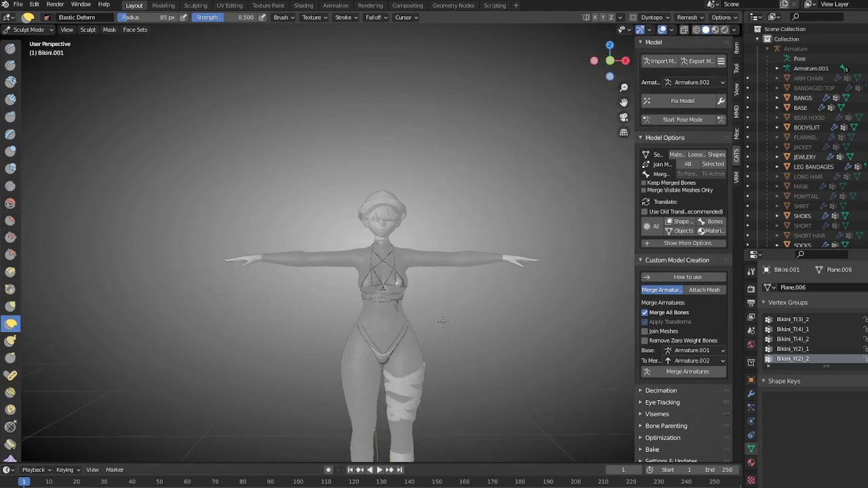
pyautogui.scroll(3, 405, 316)
# - Return to Object Mode, select the bikini in Material Preview shading and inspect it from the side
pyautogui.click(29, 29)
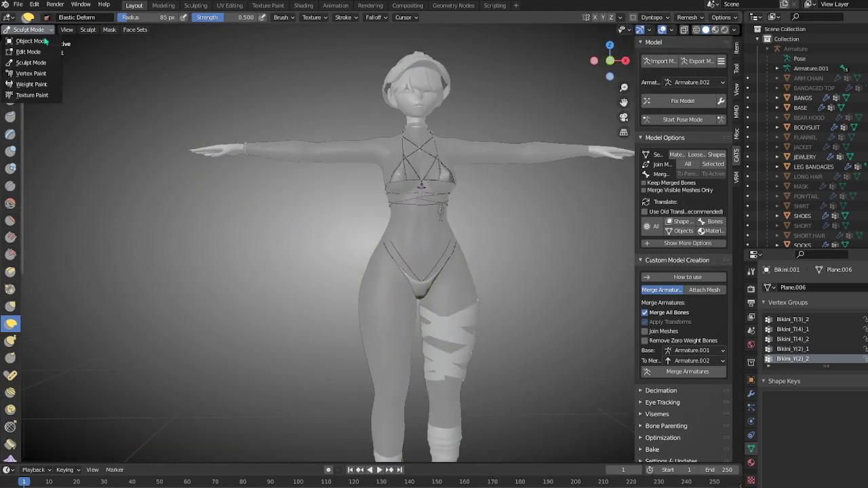
pyautogui.click(27, 38)
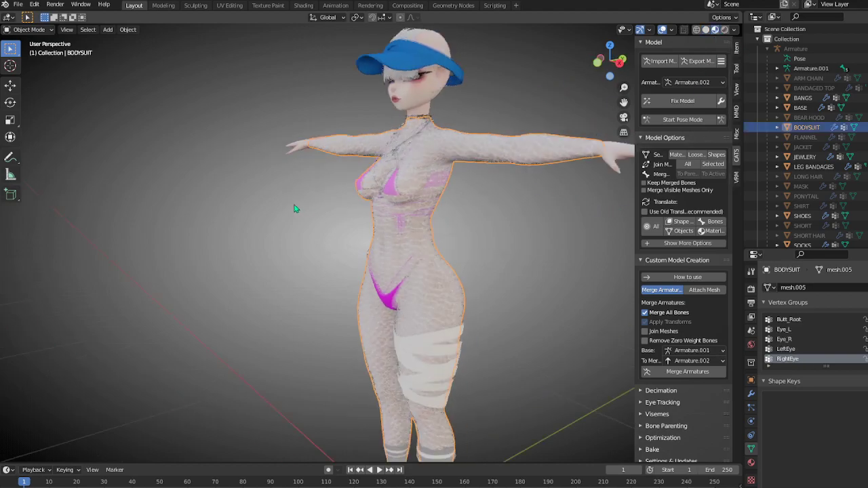
pyautogui.moveTo(295, 206); pyautogui.dragTo(397, 184, button='middle')
pyautogui.click(389, 203)
pyautogui.keyDown('shift'); pyautogui.moveTo(390, 147); pyautogui.dragTo(527, 227, button='middle'); pyautogui.keyUp('shift')
pyautogui.scroll(4, 360, 242)
pyautogui.scroll(-2, 807, 207)
pyautogui.scroll(2, 799, 154)
# - Collapse the Armature hierarchy in the Outliner, then unhide and select Armature.002
pyautogui.click(768, 49)
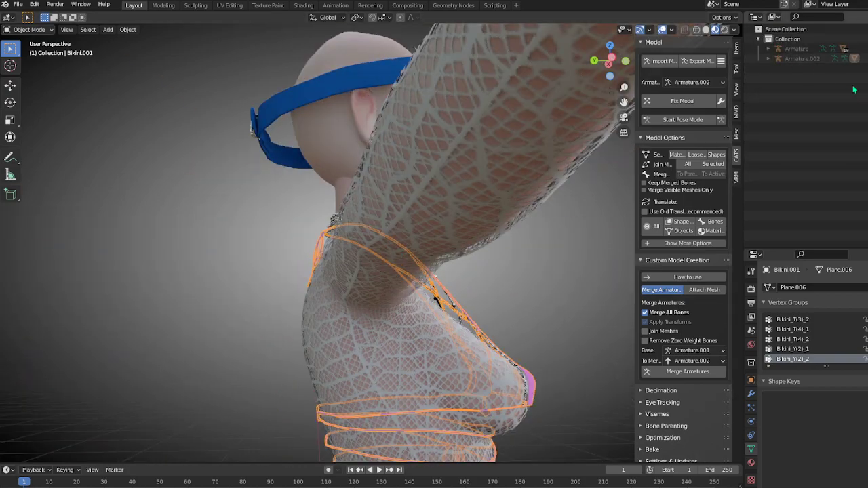
pyautogui.click(867, 58)
pyautogui.click(802, 59)
pyautogui.scroll(2, 360, 221)
pyautogui.moveTo(359, 221); pyautogui.dragTo(443, 286, button='middle')
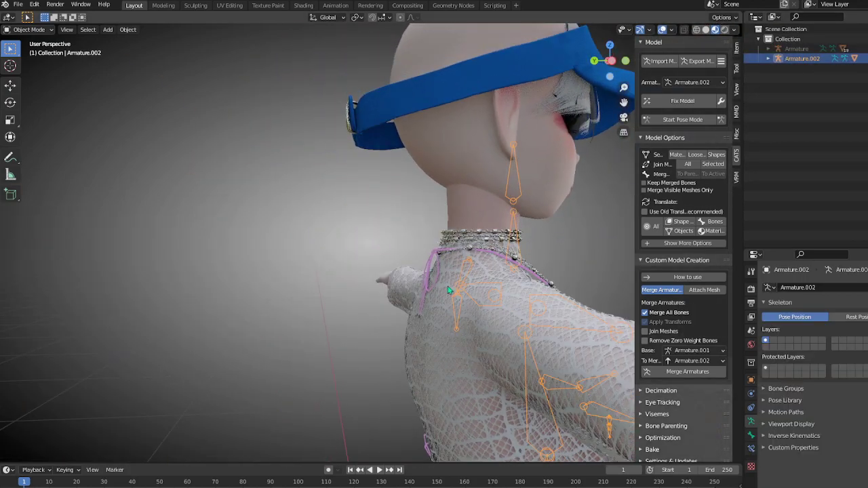
# - Edit Armature.002 and move the neck string bones along Y and Z onto the strings hanging behind the neck
pyautogui.press('Tab')
pyautogui.press('Tab')
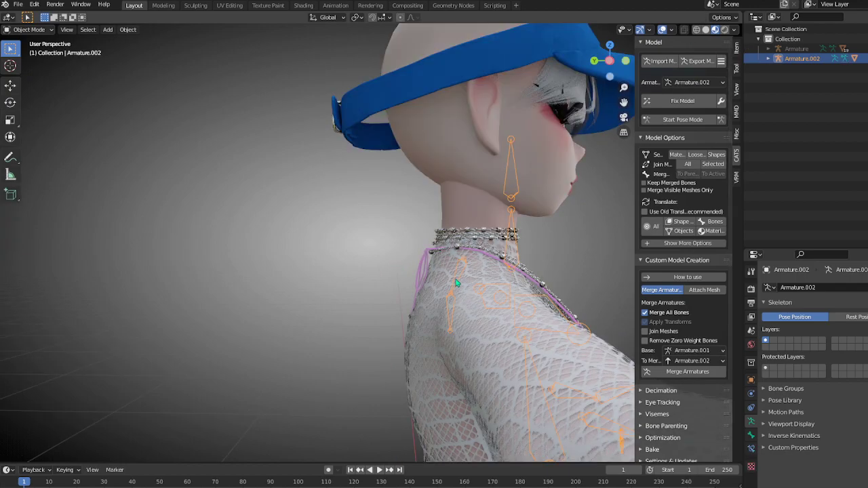
pyautogui.hotkey('alt', 'z')
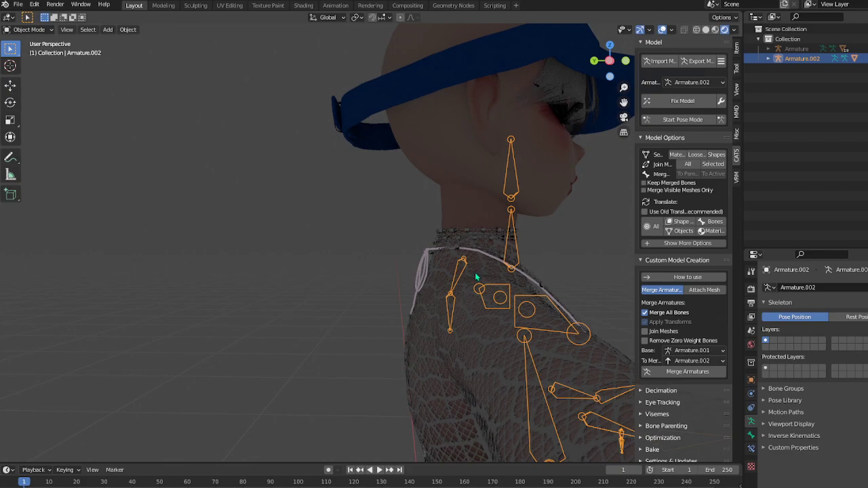
pyautogui.hotkey('alt', 'z')
pyautogui.press('Tab')
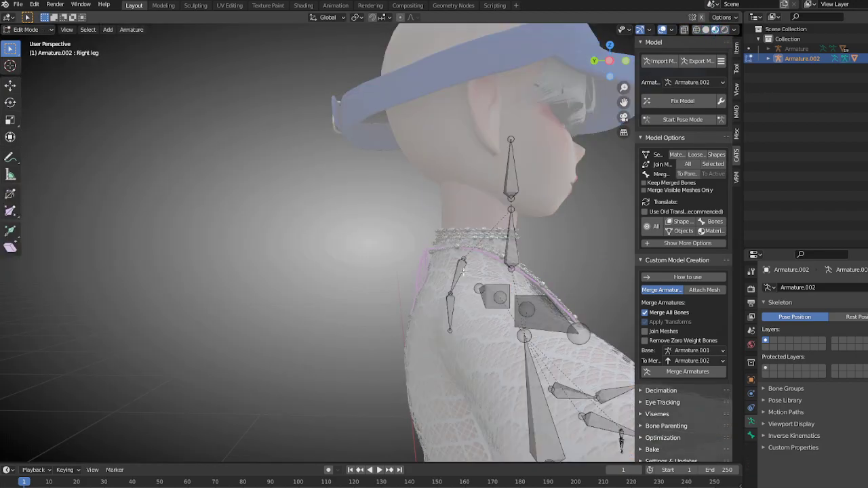
pyautogui.press('g')
pyautogui.press('y')
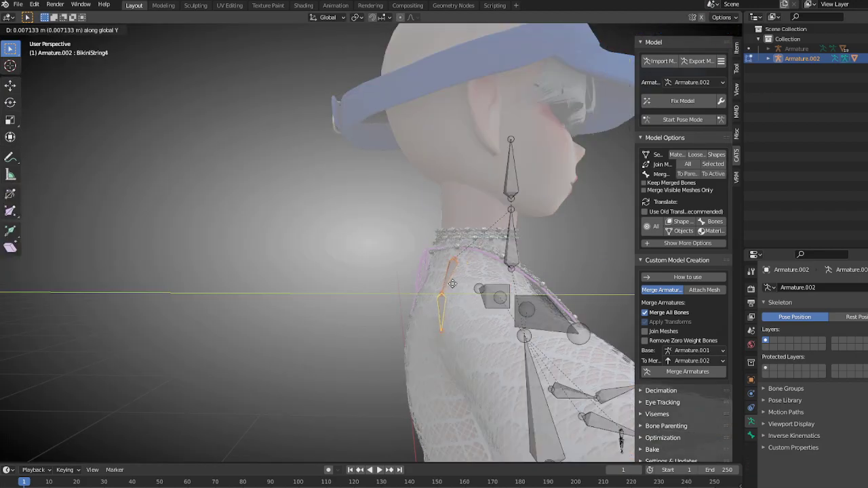
pyautogui.click(425, 284)
pyautogui.press('g')
pyautogui.press('z')
pyautogui.click(424, 290)
# - Move and rotate the string bones at the waist along the hanging bikini strings, adjusting them along X and Y
pyautogui.moveTo(423, 290); pyautogui.dragTo(366, 249, button='middle')
pyautogui.scroll(5, 471, 306)
pyautogui.scroll(-5, 415, 298)
pyautogui.scroll(4, 359, 248)
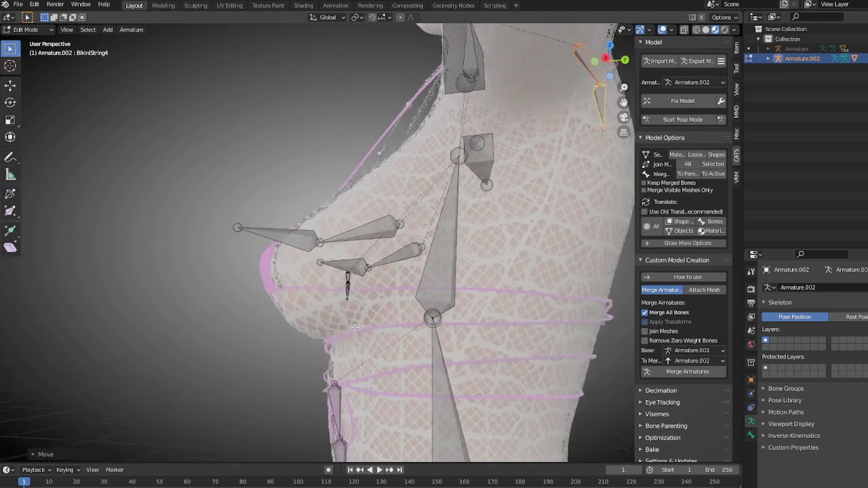
pyautogui.keyDown('shift'); pyautogui.moveTo(392, 316); pyautogui.dragTo(420, 266, button='middle'); pyautogui.keyUp('shift')
pyautogui.press('g')
pyautogui.click(323, 324)
pyautogui.press('g')
pyautogui.press('x')
pyautogui.click(372, 274)
pyautogui.press('r')
pyautogui.click(360, 259)
pyautogui.press('r')
pyautogui.click(448, 269)
pyautogui.press('g')
pyautogui.press('x')
pyautogui.click(436, 262)
pyautogui.press('g')
pyautogui.press('y')
pyautogui.click(344, 261)
# - Leave Edit Mode, hide Armature.002 and put the bikini mesh into Sculpt Mode
pyautogui.scroll(-5, 329, 366)
pyautogui.press('Tab')
pyautogui.moveTo(329, 366); pyautogui.dragTo(380, 380, button='middle')
pyautogui.keyDown('shift'); pyautogui.moveTo(379, 380); pyautogui.dragTo(358, 267, button='middle'); pyautogui.keyUp('shift')
pyautogui.press('h')
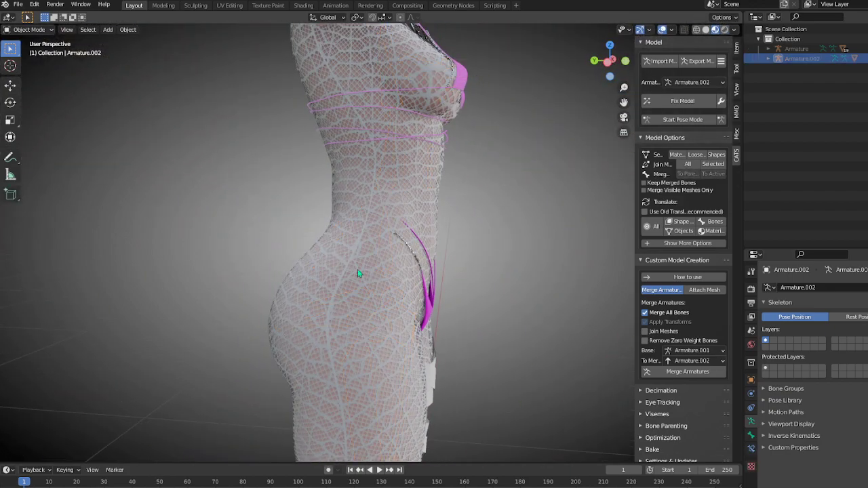
pyautogui.click(429, 299)
pyautogui.click(27, 29)
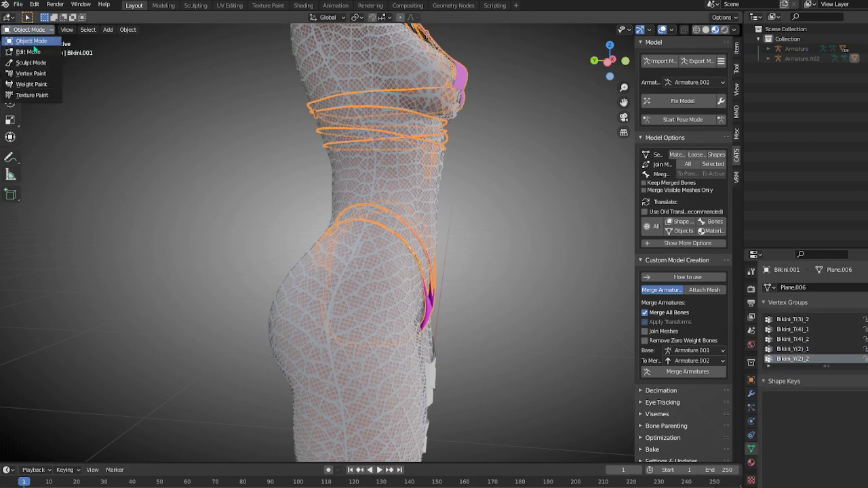
pyautogui.click(30, 56)
# - Switch to Solid shading and pull the sunken front end of the bikini bottom's upper strap out of the hip
pyautogui.moveTo(442, 300); pyautogui.dragTo(406, 270, button='middle')
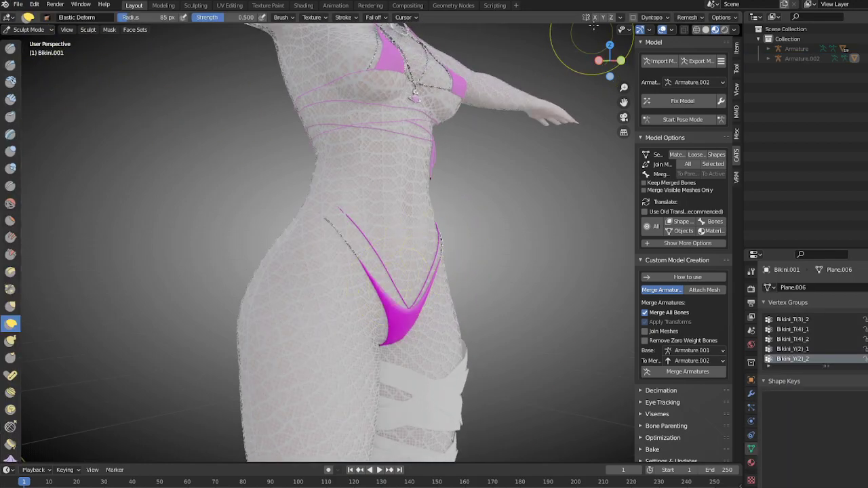
pyautogui.scroll(1, 434, 319)
pyautogui.moveTo(434, 322)
pyautogui.mouseDown(button='middle')
pyautogui.moveTo(428, 300)
pyautogui.moveTo(441, 337)
pyautogui.mouseUp(button='middle')
pyautogui.scroll(1, 434, 353)
pyautogui.moveTo(399, 402); pyautogui.dragTo(360, 288, button='middle')
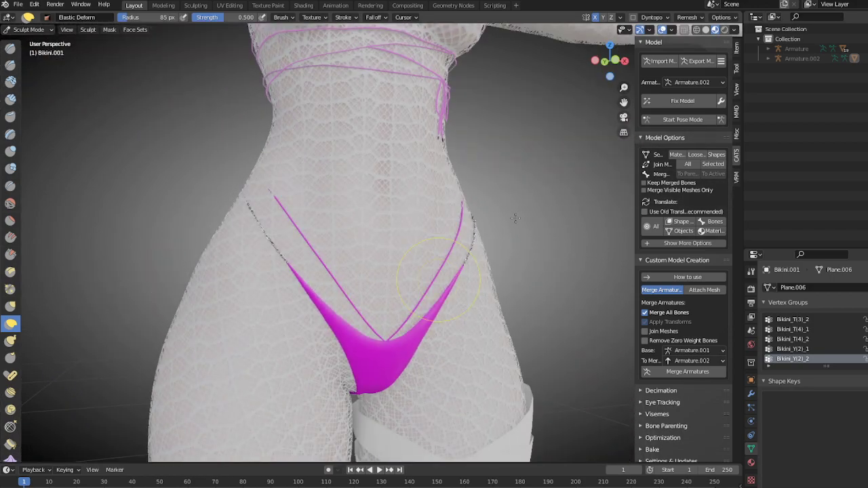
pyautogui.press('z')
pyautogui.moveTo(364, 289)
pyautogui.mouseDown(button='middle')
pyautogui.moveTo(262, 223)
pyautogui.moveTo(279, 236)
pyautogui.mouseUp(button='middle')
pyautogui.scroll(1, 279, 236)
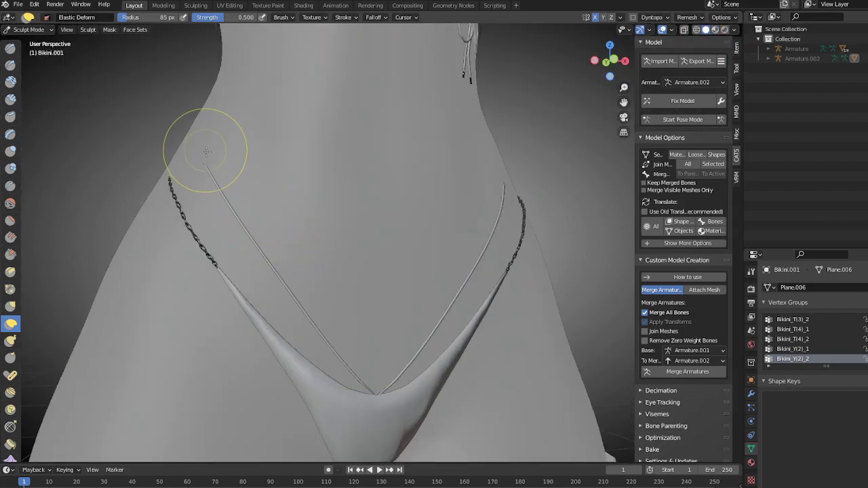
pyautogui.moveTo(196, 154); pyautogui.dragTo(206, 156)
pyautogui.moveTo(206, 155)
pyautogui.keyDown('shift'); pyautogui.mouseDown(button='middle')
pyautogui.moveTo(350, 246)
pyautogui.moveTo(342, 261)
pyautogui.moveTo(375, 277)
pyautogui.mouseUp(button='middle'); pyautogui.keyUp('shift')
pyautogui.scroll(2, 350, 246)
# - Reshape the bikini bottom's strap and chain so they lie over the side of the hip
pyautogui.moveTo(341, 245)
pyautogui.mouseDown(button='middle')
pyautogui.moveTo(403, 253)
pyautogui.moveTo(406, 278)
pyautogui.moveTo(457, 326)
pyautogui.moveTo(548, 355)
pyautogui.moveTo(423, 301)
pyautogui.moveTo(492, 359)
pyautogui.moveTo(504, 386)
pyautogui.mouseUp(button='middle')
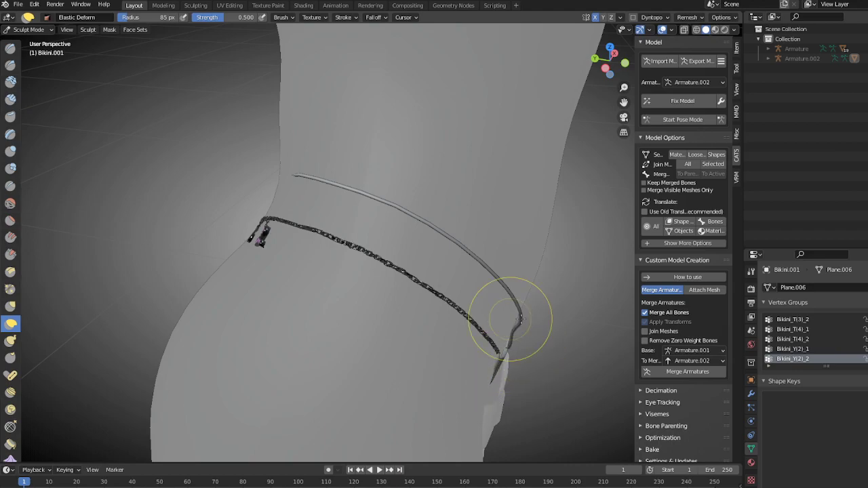
pyautogui.moveTo(510, 318); pyautogui.dragTo(331, 264, button='middle')
pyautogui.moveTo(304, 243)
pyautogui.mouseDown()
pyautogui.moveTo(304, 223)
pyautogui.moveTo(313, 238)
pyautogui.mouseUp()
# - Pull the sunken side edge and lower tip of the bikini bottom's front panel out of the body with Elastic Deform
pyautogui.keyDown('shift'); pyautogui.moveTo(434, 396); pyautogui.dragTo(424, 291, button='middle'); pyautogui.keyUp('shift')
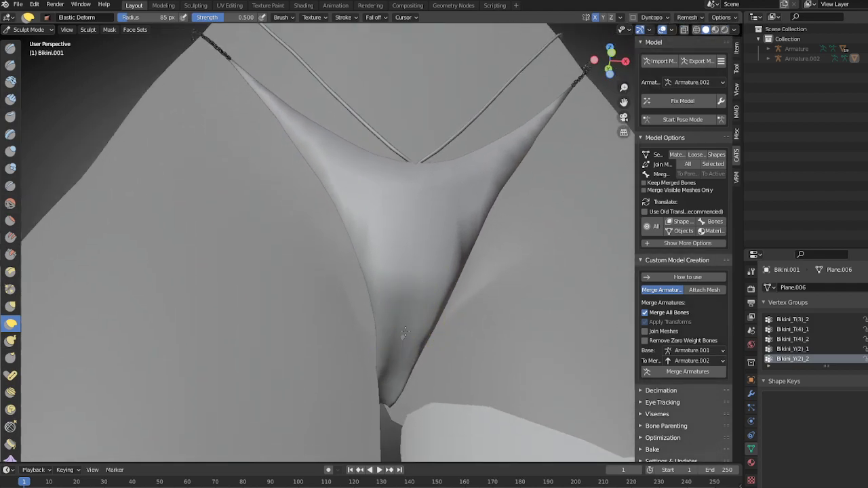
pyautogui.moveTo(407, 333)
pyautogui.mouseDown(button='middle')
pyautogui.moveTo(443, 306)
pyautogui.moveTo(457, 333)
pyautogui.moveTo(500, 328)
pyautogui.mouseUp(button='middle')
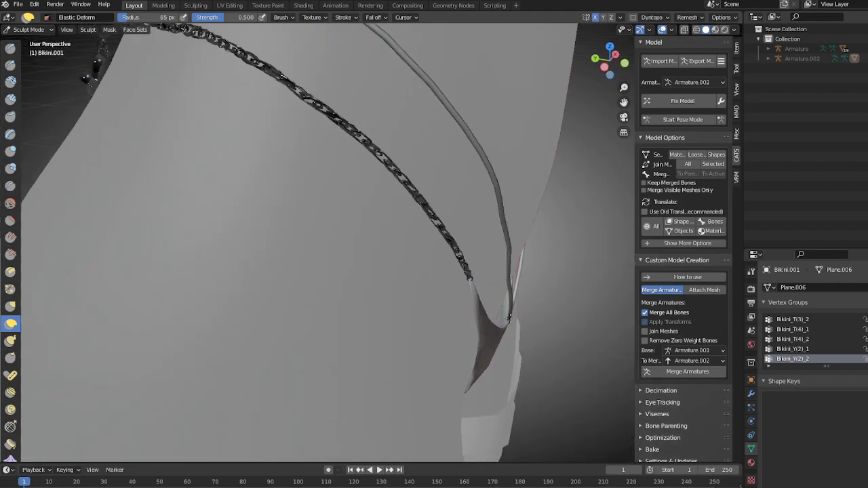
pyautogui.moveTo(475, 295); pyautogui.dragTo(354, 366, button='middle')
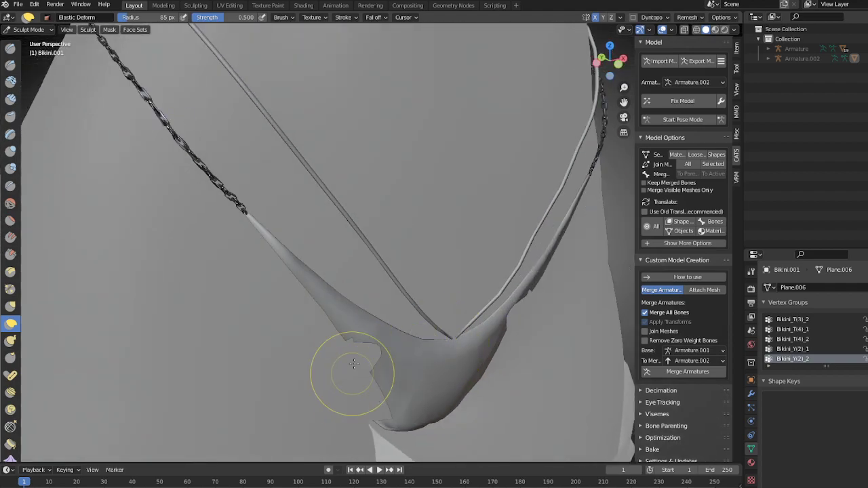
pyautogui.moveTo(375, 359); pyautogui.dragTo(370, 365)
pyautogui.moveTo(400, 398); pyautogui.dragTo(422, 365, button='middle')
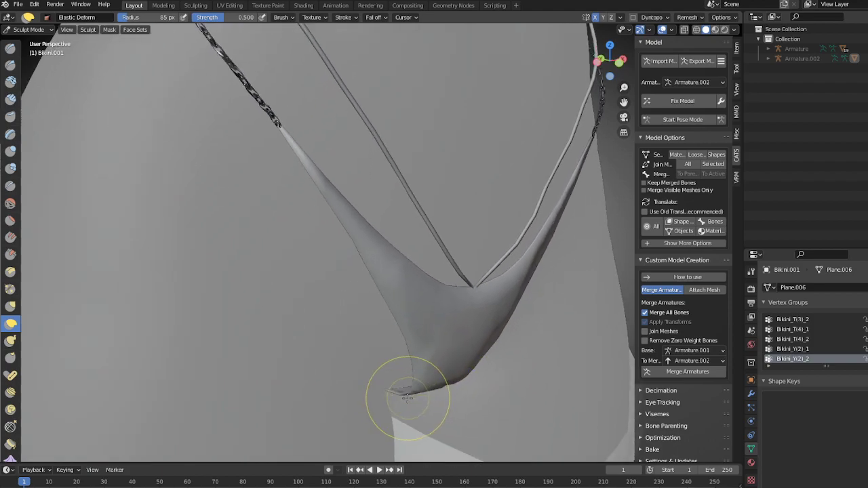
pyautogui.moveTo(405, 392); pyautogui.dragTo(409, 384)
pyautogui.moveTo(404, 388); pyautogui.dragTo(381, 297, button='middle')
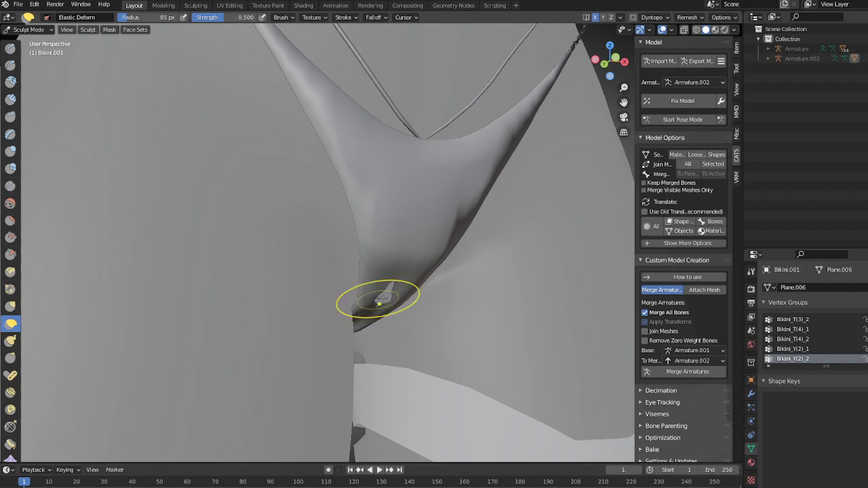
pyautogui.moveTo(389, 252)
pyautogui.mouseDown(button='middle')
pyautogui.moveTo(444, 277)
pyautogui.moveTo(370, 251)
pyautogui.mouseUp(button='middle')
# - Pull the sunken rear section of the bikini bottom's letter chain out over the surface of the buttocks
pyautogui.keyDown('shift'); pyautogui.moveTo(352, 140); pyautogui.dragTo(444, 332, button='middle'); pyautogui.keyUp('shift')
pyautogui.moveTo(303, 233)
pyautogui.keyDown('shift'); pyautogui.mouseDown(button='middle')
pyautogui.moveTo(525, 424)
pyautogui.moveTo(355, 235)
pyautogui.moveTo(388, 246)
pyautogui.mouseUp(button='middle'); pyautogui.keyUp('shift')
pyautogui.moveTo(456, 254)
pyautogui.keyDown('shift'); pyautogui.mouseDown(button='middle')
pyautogui.moveTo(434, 340)
pyautogui.moveTo(400, 336)
pyautogui.mouseUp(button='middle'); pyautogui.keyUp('shift')
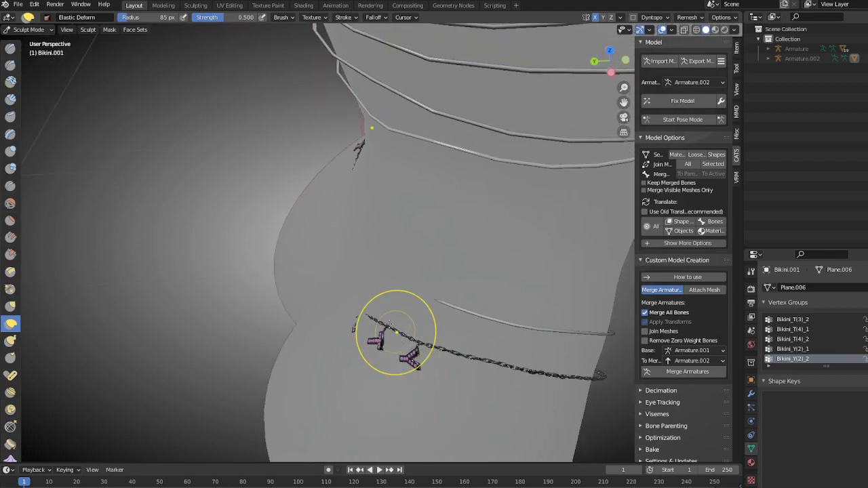
pyautogui.moveTo(316, 272)
pyautogui.mouseDown(button='middle')
pyautogui.moveTo(327, 328)
pyautogui.moveTo(294, 325)
pyautogui.moveTo(326, 304)
pyautogui.moveTo(302, 319)
pyautogui.moveTo(441, 311)
pyautogui.mouseUp(button='middle')
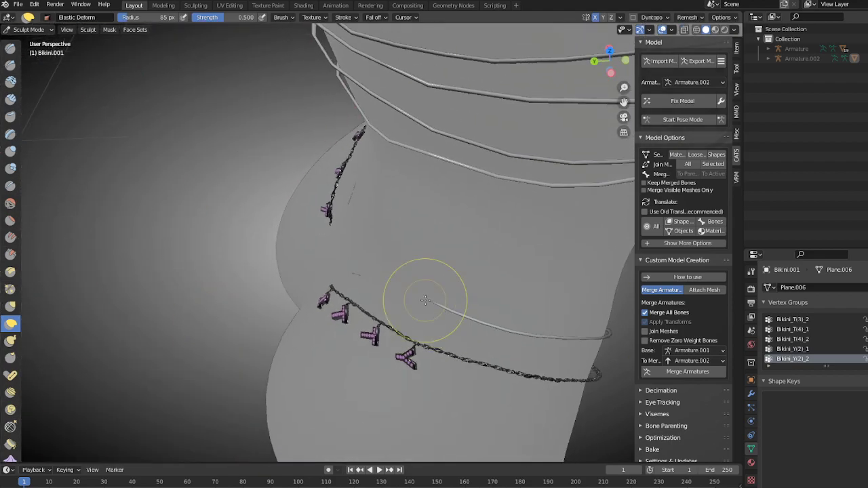
pyautogui.moveTo(378, 280)
pyautogui.mouseDown(button='middle')
pyautogui.moveTo(380, 262)
pyautogui.moveTo(388, 281)
pyautogui.moveTo(316, 329)
pyautogui.moveTo(372, 314)
pyautogui.mouseUp(button='middle')
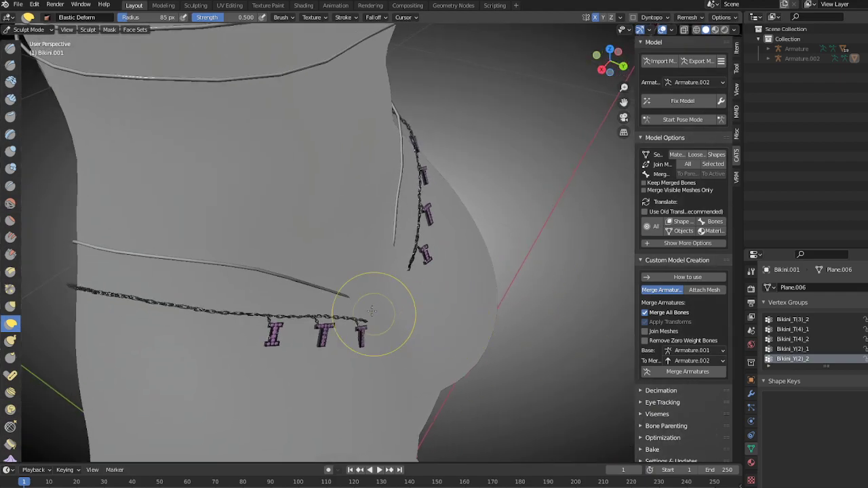
pyautogui.moveTo(423, 332)
pyautogui.mouseDown(button='middle')
pyautogui.moveTo(403, 345)
pyautogui.moveTo(411, 237)
pyautogui.moveTo(398, 319)
pyautogui.moveTo(384, 320)
pyautogui.mouseUp(button='middle')
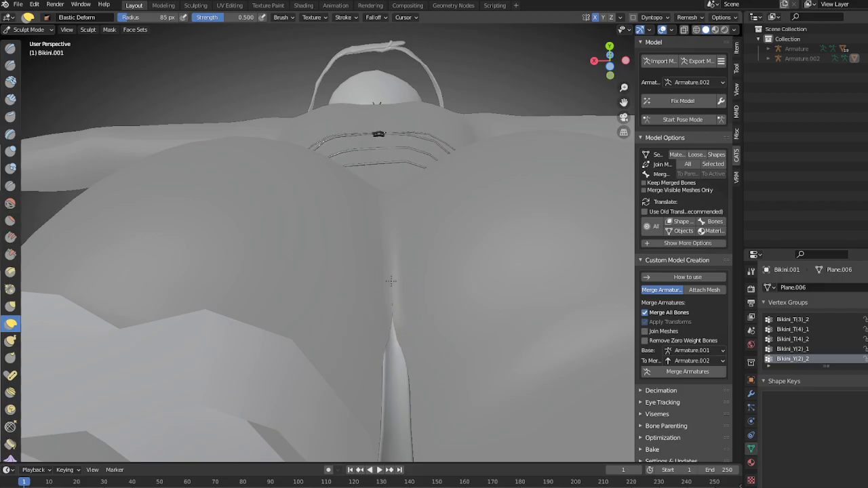
# - Reshape the bikini bottom's rear centre strap in wireframe shading, and return the viewport to Solid shading
pyautogui.click(696, 30)
pyautogui.moveTo(364, 267)
pyautogui.mouseDown(button='middle')
pyautogui.moveTo(285, 348)
pyautogui.moveTo(265, 324)
pyautogui.mouseUp(button='middle')
pyautogui.moveTo(370, 254); pyautogui.dragTo(302, 247)
pyautogui.moveTo(373, 180); pyautogui.dragTo(342, 174)
pyautogui.click(707, 30)
pyautogui.moveTo(325, 212)
pyautogui.mouseDown(button='middle')
pyautogui.moveTo(426, 192)
pyautogui.moveTo(387, 252)
pyautogui.moveTo(390, 333)
pyautogui.mouseUp(button='middle')
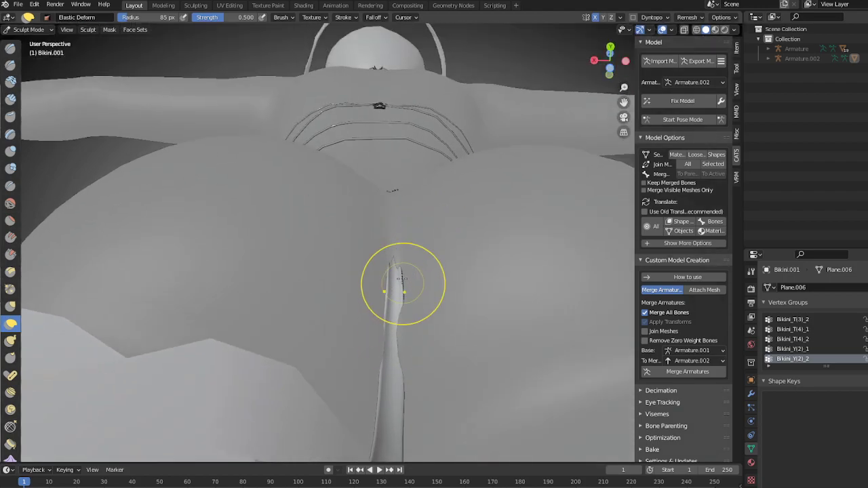
# - Pull the rear centre strap out of the buttocks up to the chain and adjust the front panel's lower tip
pyautogui.moveTo(394, 215); pyautogui.dragTo(392, 273, button='middle')
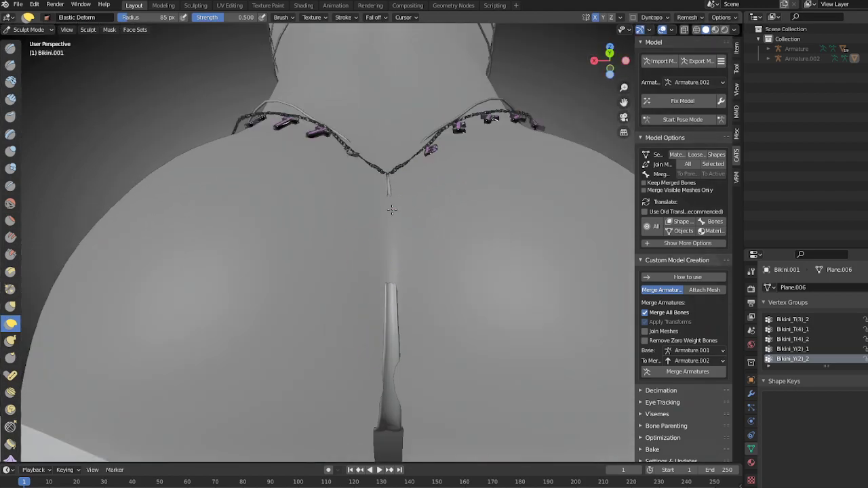
pyautogui.moveTo(391, 230)
pyautogui.mouseDown()
pyautogui.moveTo(387, 218)
pyautogui.moveTo(404, 330)
pyautogui.mouseUp()
pyautogui.moveTo(404, 330); pyautogui.dragTo(397, 303, button='middle')
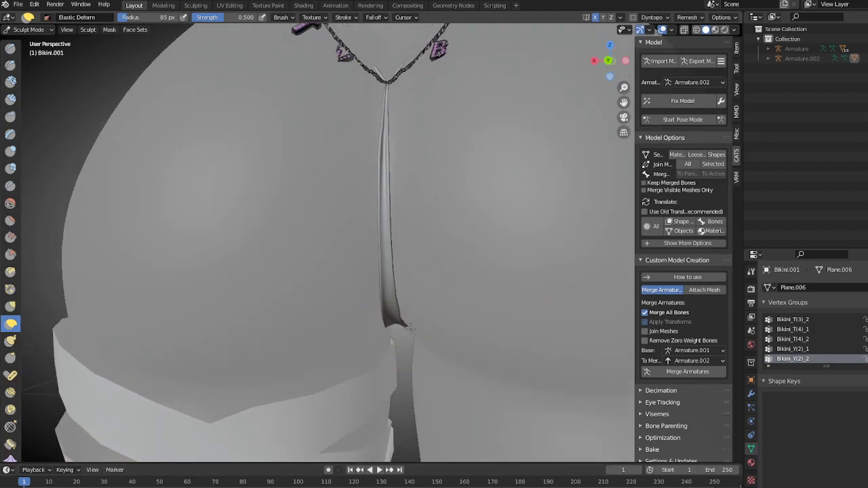
pyautogui.moveTo(419, 331); pyautogui.dragTo(238, 314, button='middle')
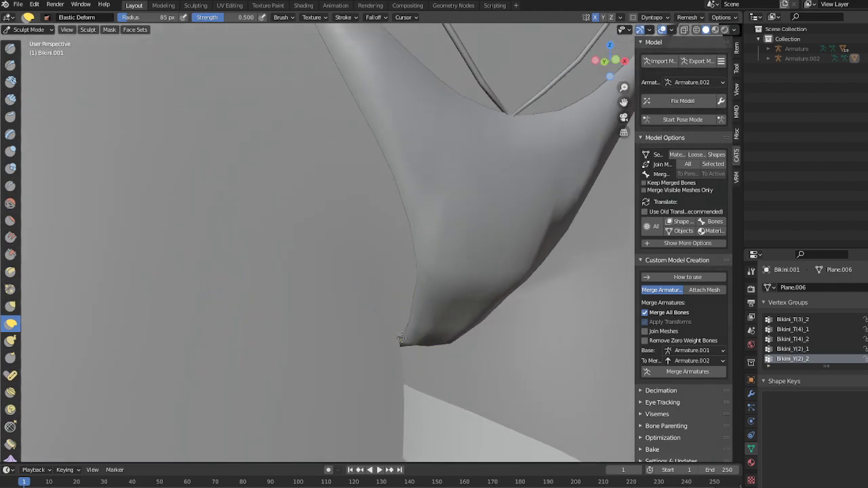
pyautogui.moveTo(402, 319); pyautogui.dragTo(438, 232, button='middle')
pyautogui.moveTo(407, 194); pyautogui.dragTo(411, 254, button='middle')
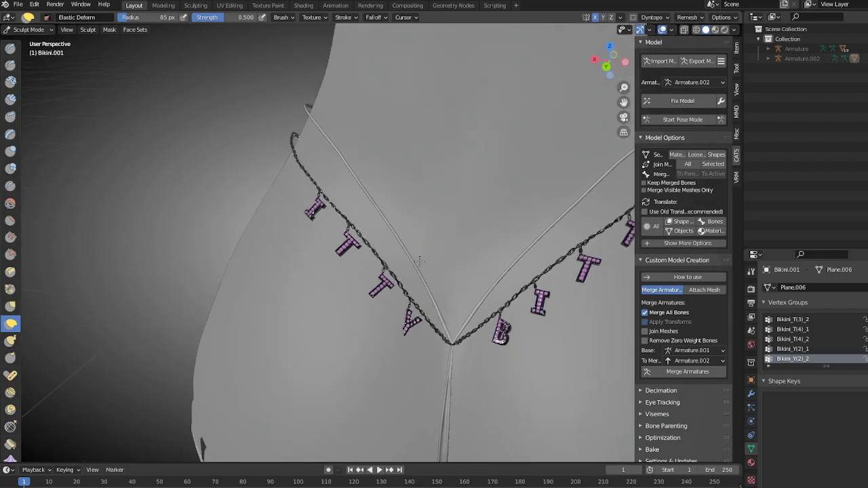
# - Shape the bikini bottom's chain with Elastic Deform so it follows closely around the side of the hip
pyautogui.scroll(5, 335, 167)
pyautogui.keyDown('shift'); pyautogui.moveTo(335, 166); pyautogui.dragTo(366, 234, button='middle'); pyautogui.keyUp('shift')
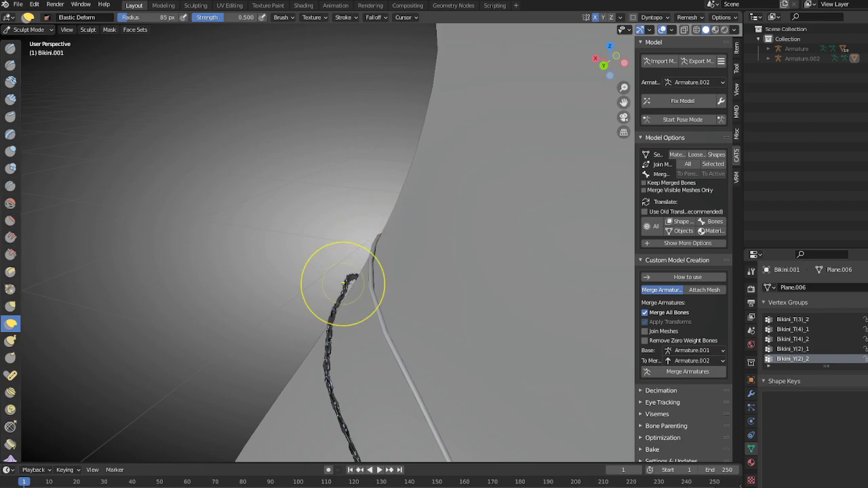
pyautogui.moveTo(343, 286); pyautogui.dragTo(455, 346, button='middle')
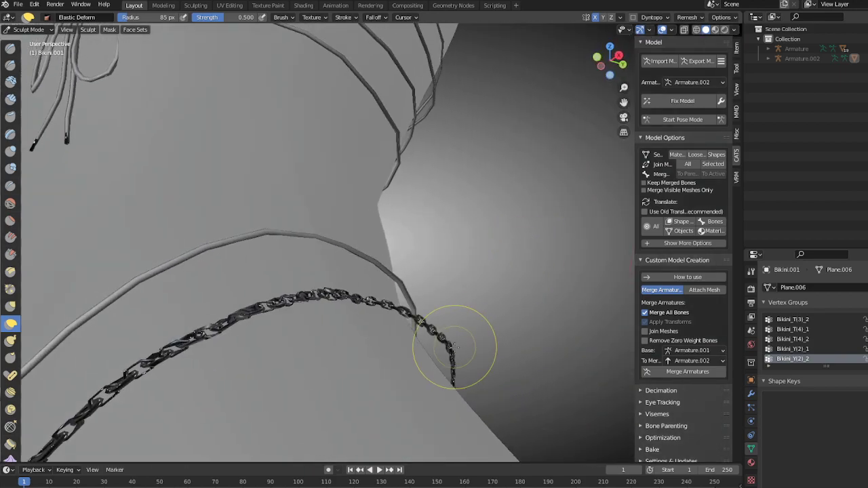
pyautogui.moveTo(442, 341)
pyautogui.mouseDown()
pyautogui.moveTo(432, 348)
pyautogui.moveTo(447, 355)
pyautogui.mouseUp()
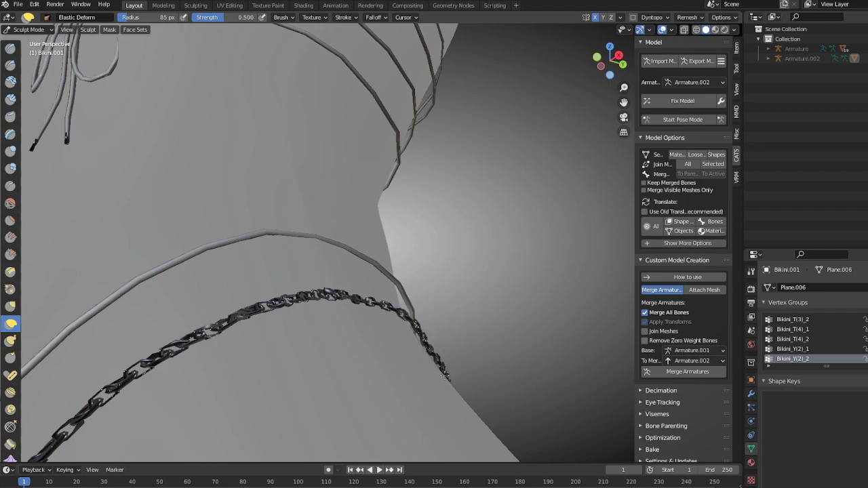
pyautogui.moveTo(402, 302); pyautogui.dragTo(445, 369, button='middle')
pyautogui.moveTo(523, 387)
pyautogui.mouseDown(button='middle')
pyautogui.moveTo(319, 359)
pyautogui.moveTo(296, 324)
pyautogui.mouseUp(button='middle')
pyautogui.moveTo(266, 354); pyautogui.dragTo(280, 360)
pyautogui.moveTo(240, 381); pyautogui.dragTo(251, 387)
pyautogui.moveTo(271, 323); pyautogui.dragTo(291, 319)
# - Reshape the bikini bottom's upper strap where it sinks into the side and back of the hip
pyautogui.moveTo(288, 318)
pyautogui.mouseDown(button='middle')
pyautogui.moveTo(317, 317)
pyautogui.moveTo(411, 270)
pyautogui.moveTo(438, 231)
pyautogui.mouseUp(button='middle')
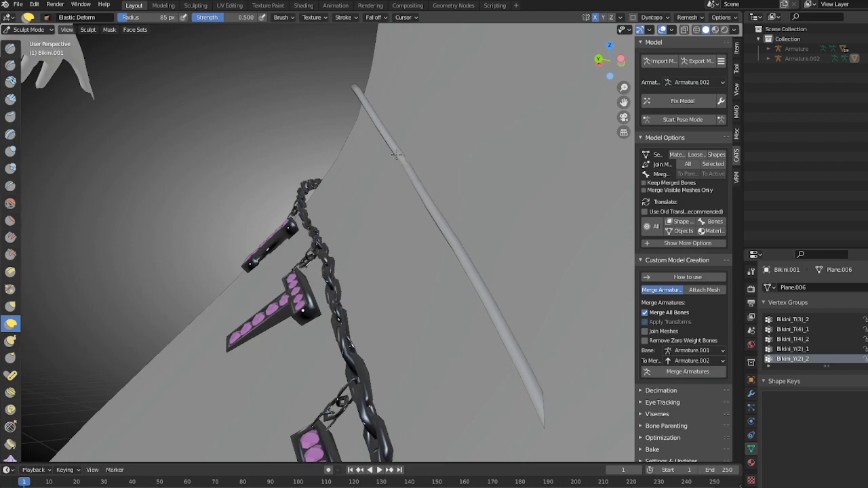
pyautogui.moveTo(364, 97)
pyautogui.mouseDown(button='middle')
pyautogui.moveTo(450, 97)
pyautogui.moveTo(450, 213)
pyautogui.moveTo(373, 331)
pyautogui.moveTo(411, 314)
pyautogui.moveTo(413, 366)
pyautogui.moveTo(388, 281)
pyautogui.moveTo(442, 317)
pyautogui.moveTo(427, 299)
pyautogui.moveTo(369, 306)
pyautogui.moveTo(458, 236)
pyautogui.moveTo(508, 359)
pyautogui.mouseUp(button='middle')
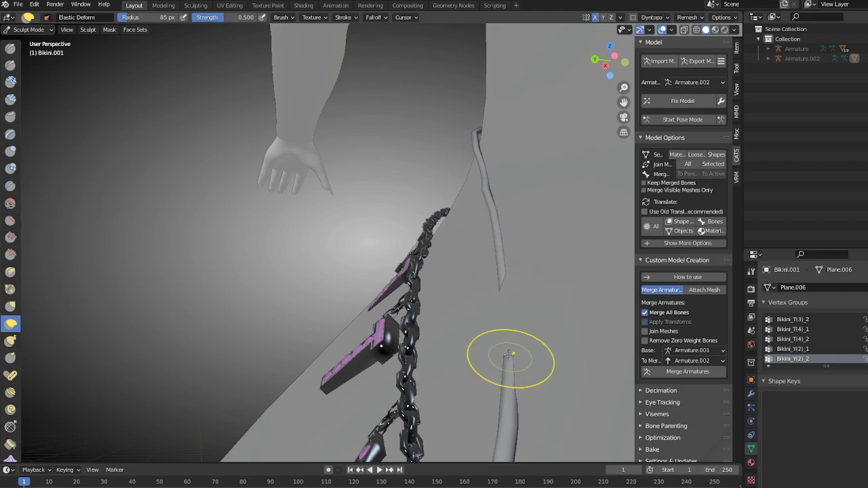
pyautogui.moveTo(498, 220)
pyautogui.mouseDown(button='middle')
pyautogui.moveTo(475, 281)
pyautogui.moveTo(482, 198)
pyautogui.moveTo(598, 223)
pyautogui.moveTo(426, 263)
pyautogui.moveTo(244, 273)
pyautogui.moveTo(242, 233)
pyautogui.moveTo(407, 252)
pyautogui.moveTo(337, 264)
pyautogui.moveTo(434, 270)
pyautogui.mouseUp(button='middle')
pyautogui.scroll(-4, 498, 174)
pyautogui.scroll(-3, 599, 223)
pyautogui.scroll(-3, 433, 267)
pyautogui.scroll(-3, 244, 273)
# - Leave Sculpt Mode and open the bikini mesh in Edit Mode at the chain's letter charms
pyautogui.click(31, 29)
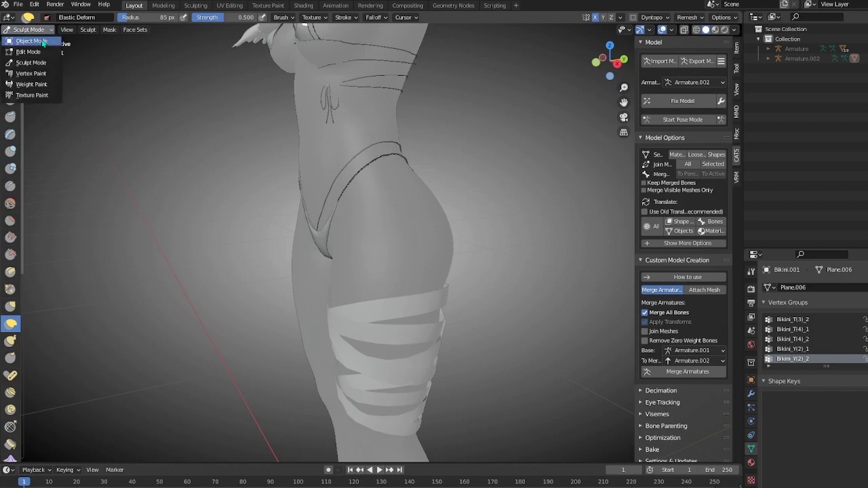
pyautogui.click(43, 40)
pyautogui.keyDown('shift'); pyautogui.moveTo(421, 209); pyautogui.dragTo(390, 252, button='middle'); pyautogui.keyUp('shift')
pyautogui.press('Tab')
pyautogui.scroll(6, 326, 258)
pyautogui.scroll(4, 263, 228)
pyautogui.press('Tab')
pyautogui.click(323, 123)
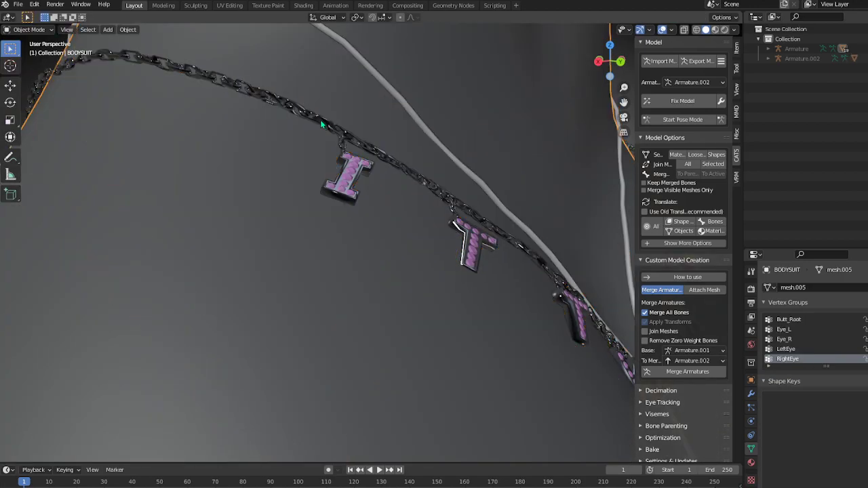
pyautogui.click(321, 121)
pyautogui.press('Tab')
# - Select all linked parts of the letter I charm, including its gems, and delete their vertices
pyautogui.scroll(5, 333, 184)
pyautogui.keyDown('shift'); pyautogui.moveTo(338, 126); pyautogui.dragTo(358, 261, button='middle'); pyautogui.keyUp('shift')
pyautogui.scroll(-3, 359, 261)
pyautogui.click(361, 260)
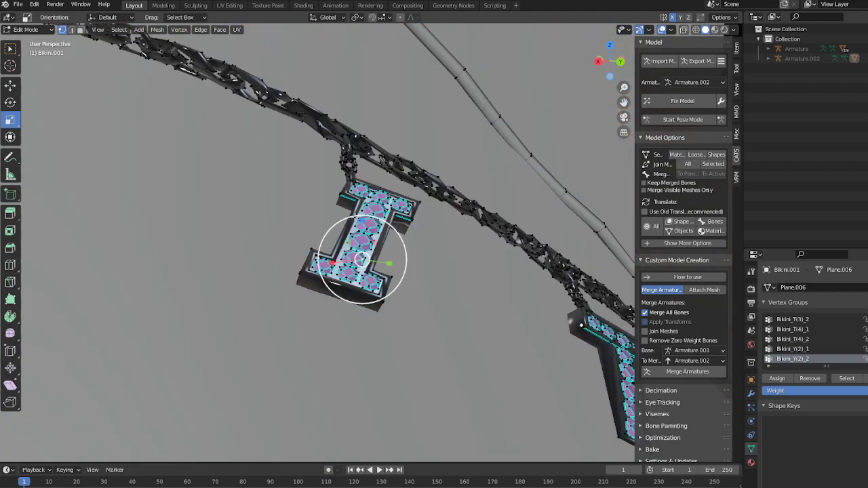
pyautogui.hotkey('ctrl', 'l')
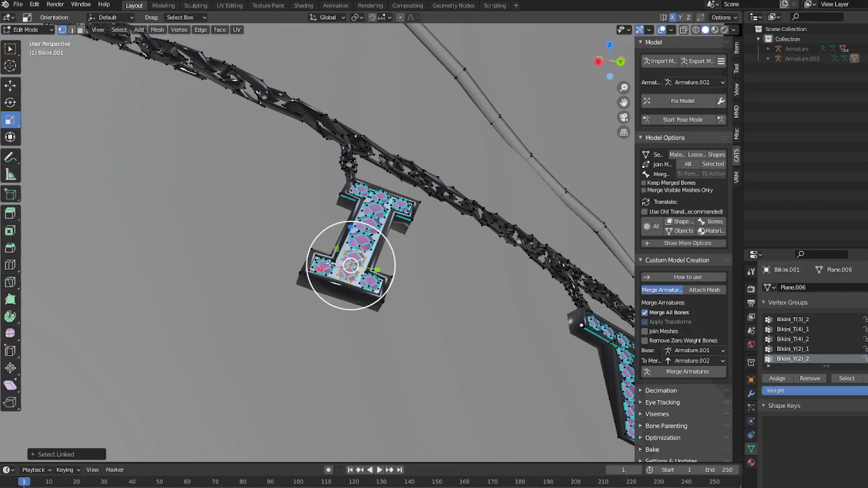
pyautogui.press('l')
pyautogui.press('l')
pyautogui.press('l')
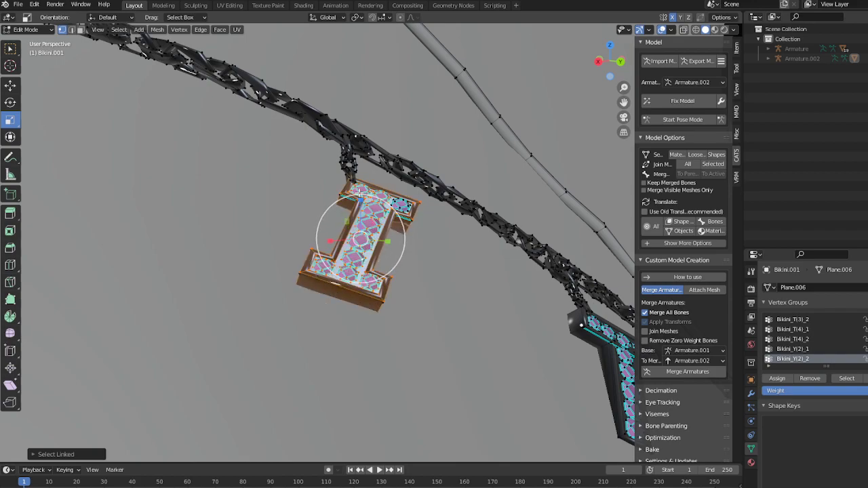
pyautogui.press('l')
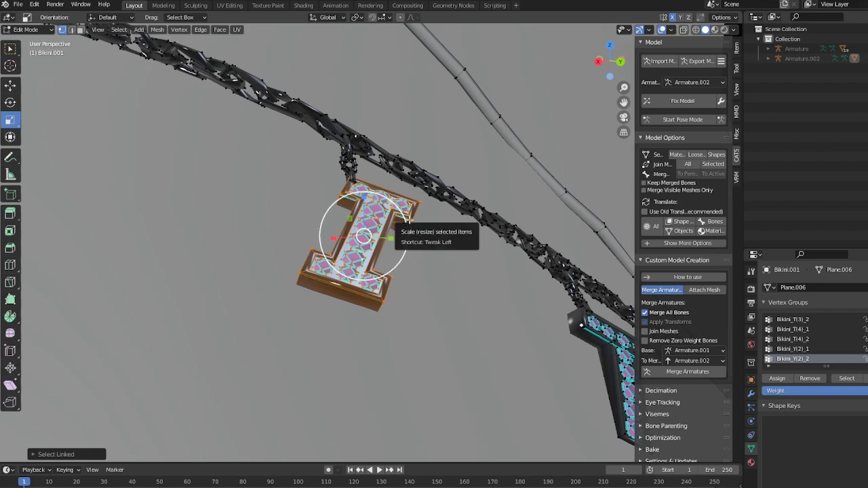
pyautogui.press('x')
pyautogui.click(411, 222)
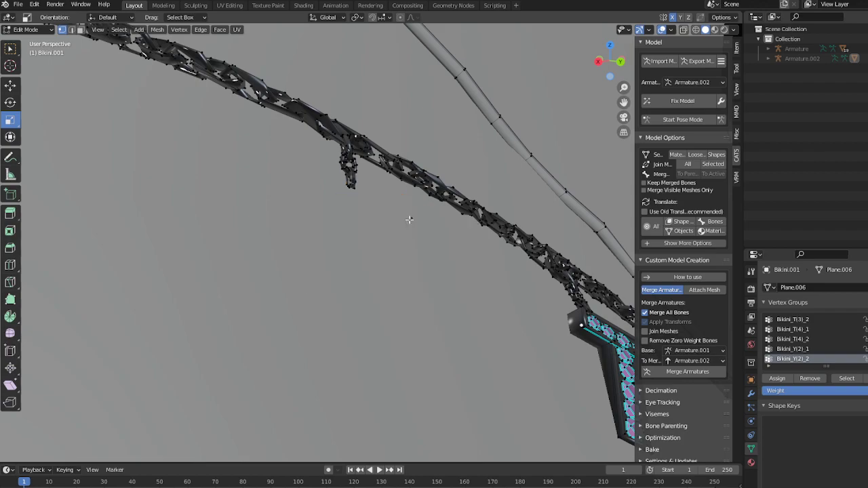
# - Delete the small hanger link left below the chain where the letter I charm was attached
pyautogui.moveTo(350, 175); pyautogui.dragTo(349, 187, button='middle')
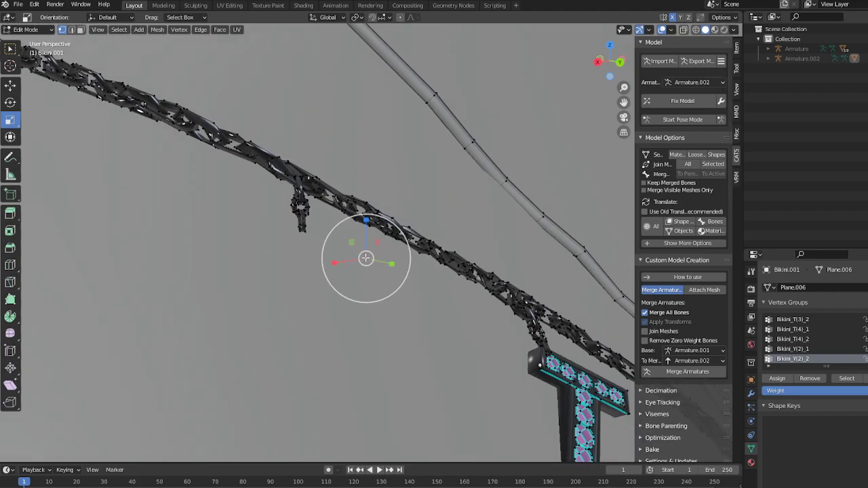
pyautogui.press('l')
pyautogui.press('x')
pyautogui.click(319, 269)
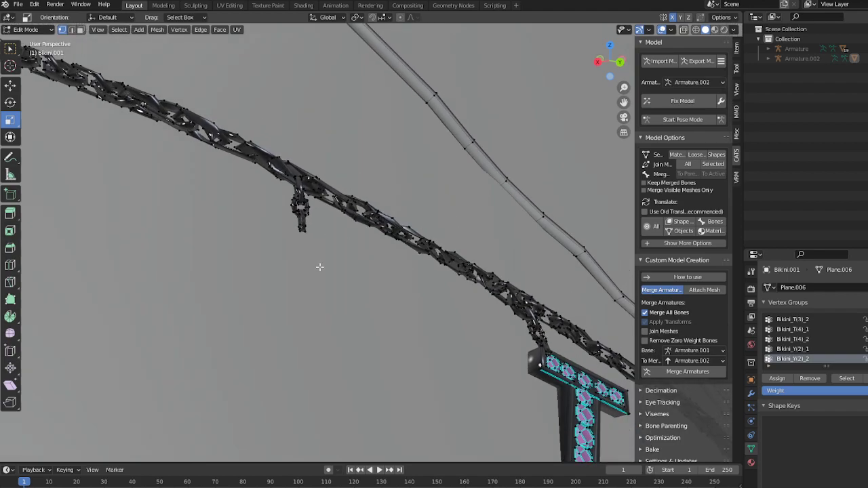
pyautogui.click(302, 224)
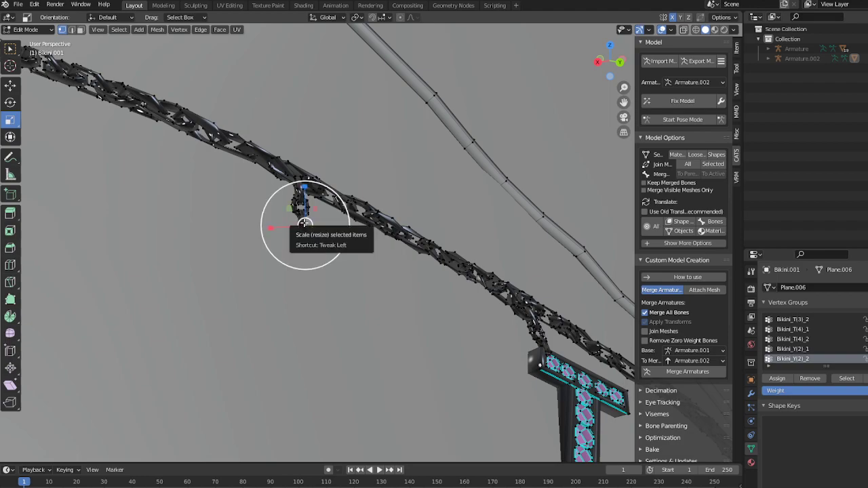
pyautogui.press('l')
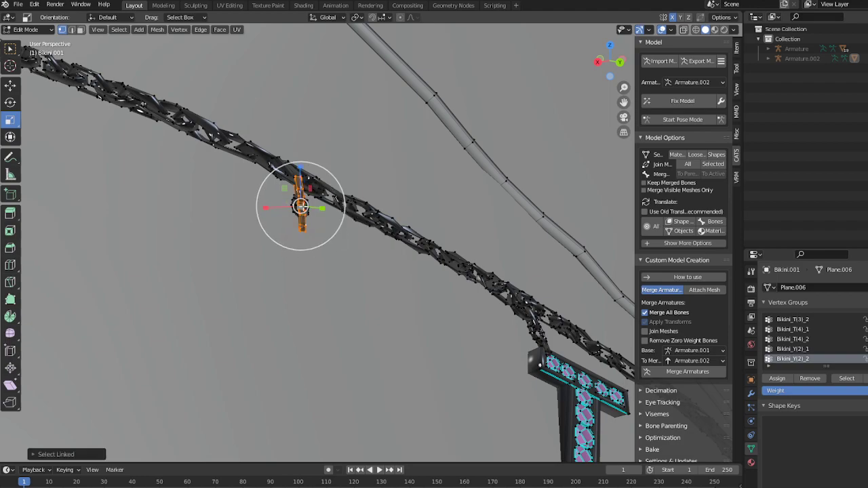
pyautogui.press('x')
pyautogui.click(310, 208)
# - Select the linked gems, body and hanger links of the adjacent letter T charm without the main chain, and delete them
pyautogui.keyDown('shift'); pyautogui.moveTo(494, 365); pyautogui.dragTo(347, 264, button='middle'); pyautogui.keyUp('shift')
pyautogui.press('l')
pyautogui.press('l')
pyautogui.press('l')
pyautogui.press('l')
pyautogui.press('l')
pyautogui.press('l')
pyautogui.press('l')
pyautogui.press('l')
pyautogui.press('l')
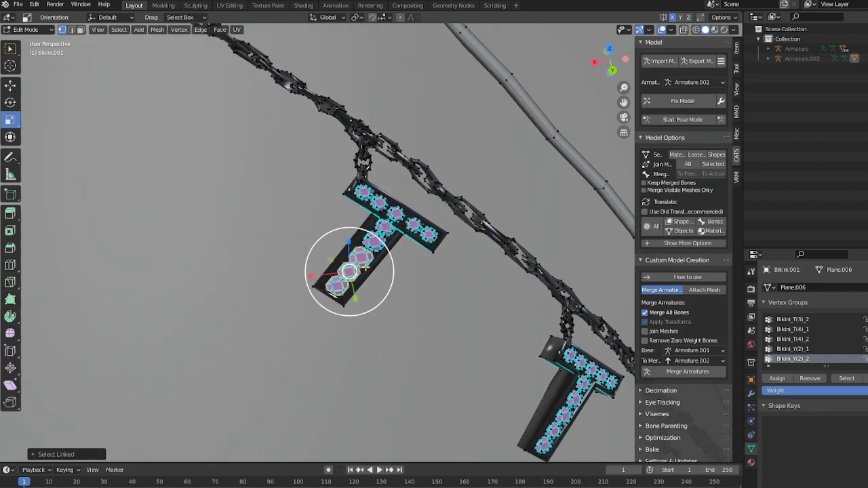
pyautogui.press('l')
pyautogui.press('l')
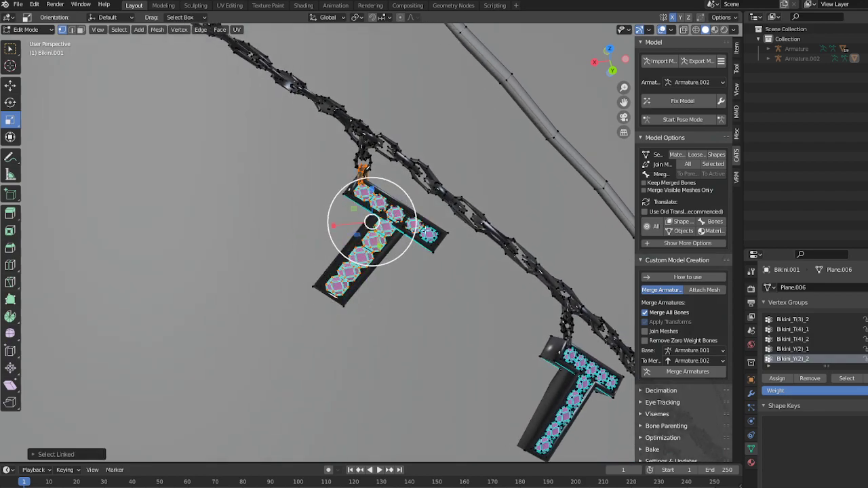
pyautogui.press('l')
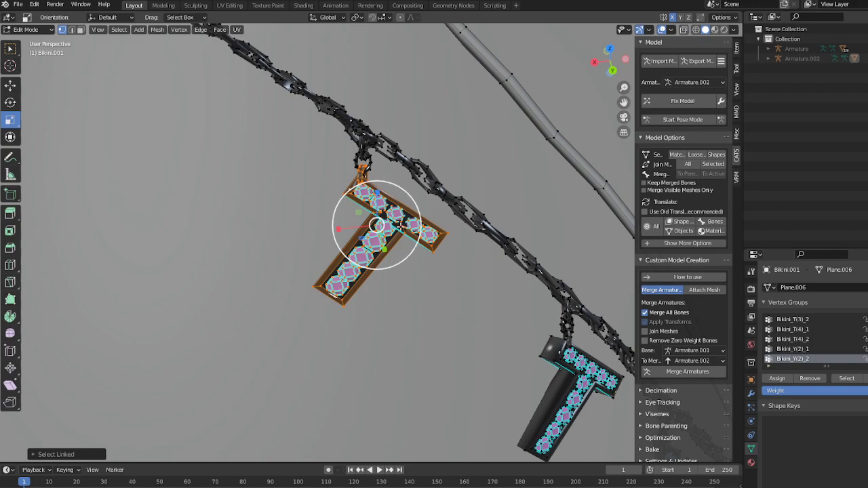
pyautogui.press('l')
pyautogui.press('l')
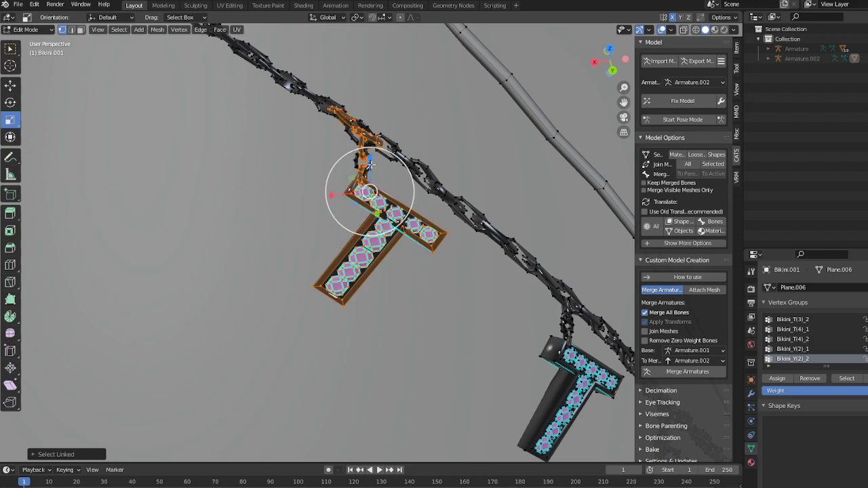
pyautogui.hotkey('ctrl', 'z')
pyautogui.press('l')
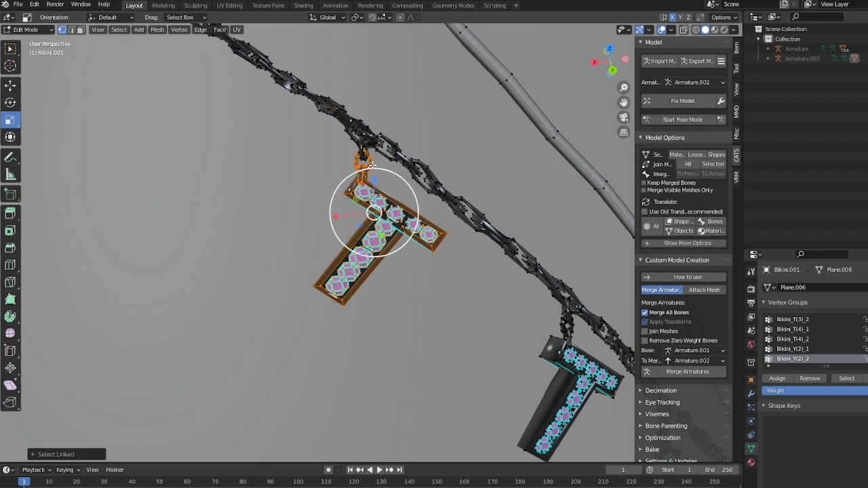
pyautogui.press('x')
pyautogui.click(372, 165)
# - Delete the loose linked pieces remaining where the first letter T charm was removed
pyautogui.press('l')
pyautogui.press('x')
pyautogui.click(344, 190)
pyautogui.moveTo(345, 190); pyautogui.dragTo(441, 130, button='middle')
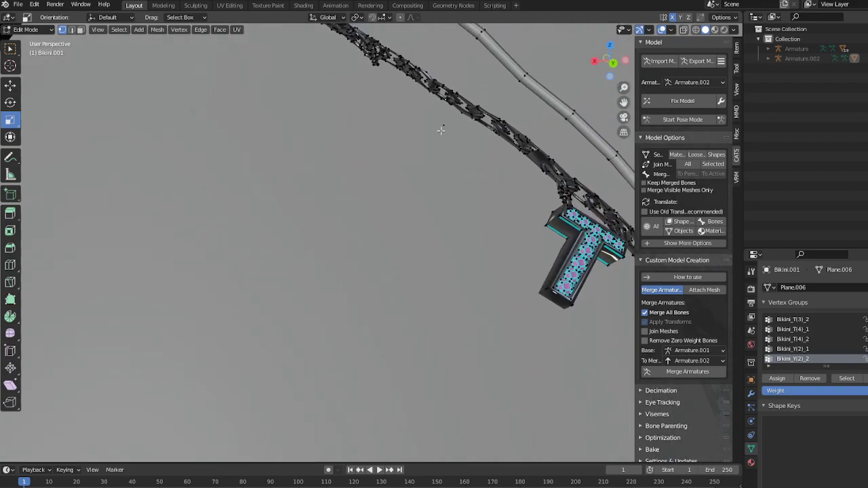
pyautogui.press('l')
pyautogui.press('x')
pyautogui.click(438, 125)
# - Delete the vertices of the leftover hanger link that stick out below the main chain
pyautogui.scroll(9, 380, 198)
pyautogui.keyDown('shift'); pyautogui.moveTo(388, 78); pyautogui.dragTo(320, 279, button='middle'); pyautogui.keyUp('shift')
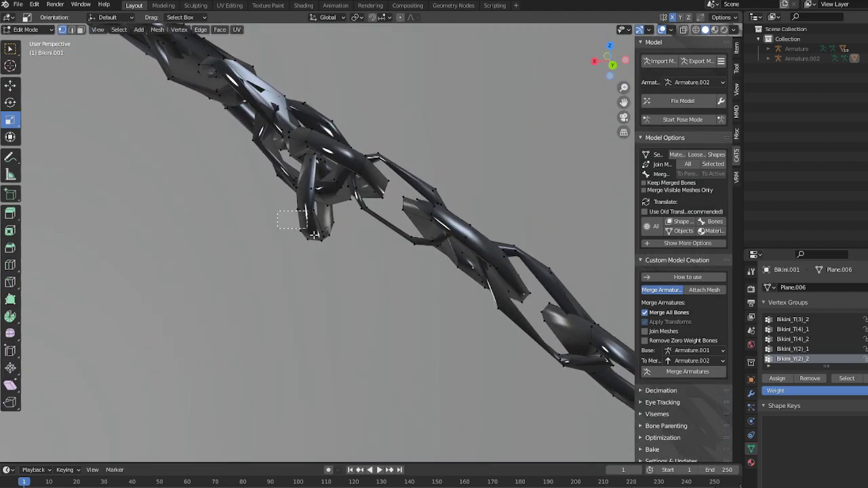
pyautogui.press('x')
pyautogui.moveTo(332, 216); pyautogui.dragTo(327, 246)
pyautogui.click(321, 224)
pyautogui.press('x')
pyautogui.click(320, 220)
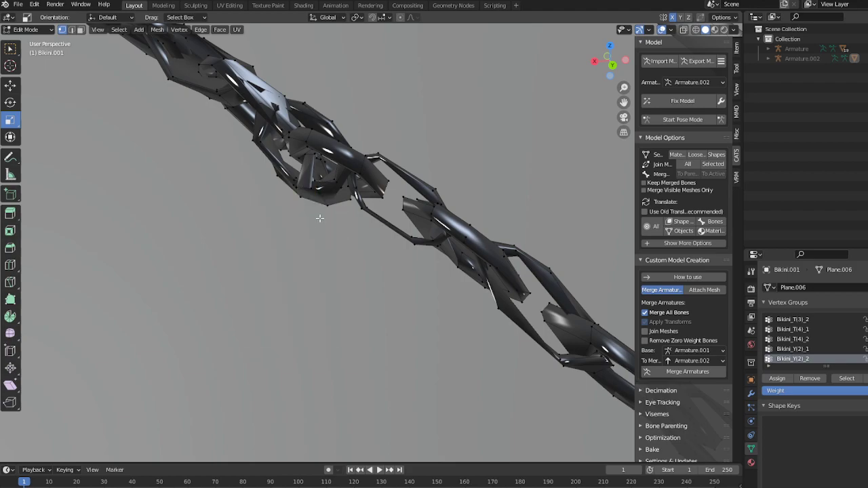
# - Delete the lower fragments of the hanger remnant inside the chain link and undo the last deletion
pyautogui.press('x')
pyautogui.click(299, 188)
pyautogui.press('x')
pyautogui.click(296, 186)
pyautogui.click(295, 186)
pyautogui.press('x')
pyautogui.click(298, 189)
pyautogui.moveTo(323, 205); pyautogui.dragTo(379, 232, button='middle')
pyautogui.hotkey('ctrl', 'z')
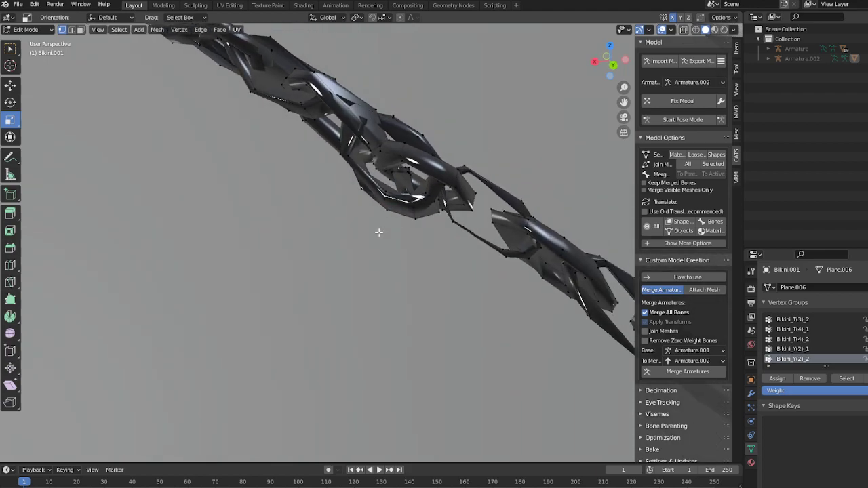
# - Delete the last hanger vertices inside the chain link and return the bikini mesh to Object Mode
pyautogui.click(393, 174)
pyautogui.press('x')
pyautogui.click(394, 174)
pyautogui.click(406, 175)
pyautogui.press('x')
pyautogui.click(409, 175)
pyautogui.moveTo(427, 198); pyautogui.dragTo(424, 194, button='middle')
pyautogui.press('x')
pyautogui.click(329, 162)
pyautogui.scroll(-10, 360, 257)
pyautogui.scroll(8, 324, 216)
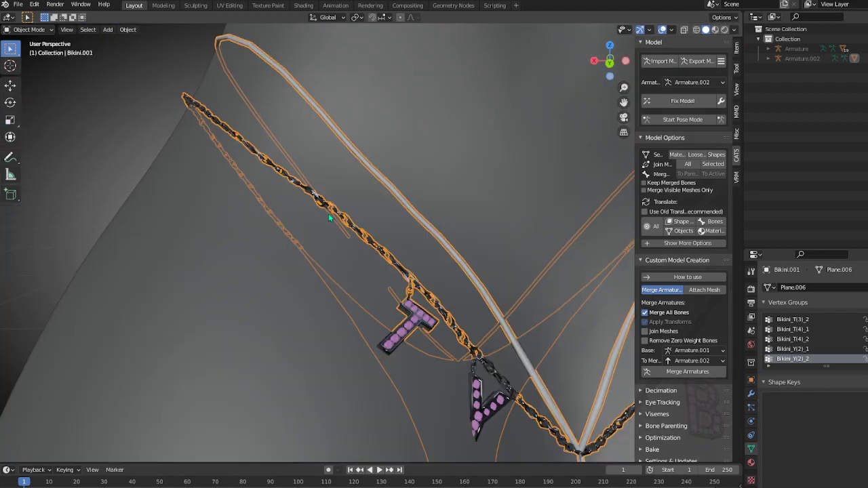
# - Select the linked frame and gems of the Y charm on the chain being cleared and delete their vertices
pyautogui.scroll(-8, 334, 217)
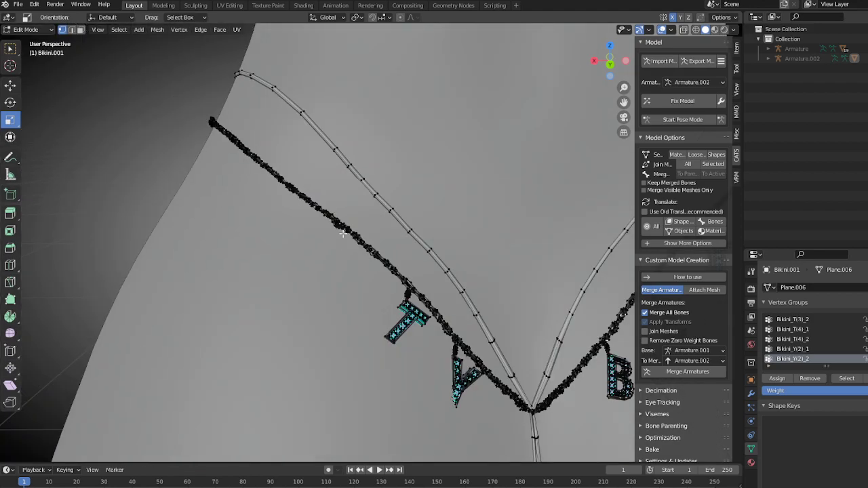
pyautogui.scroll(2, 386, 367)
pyautogui.scroll(4, 358, 263)
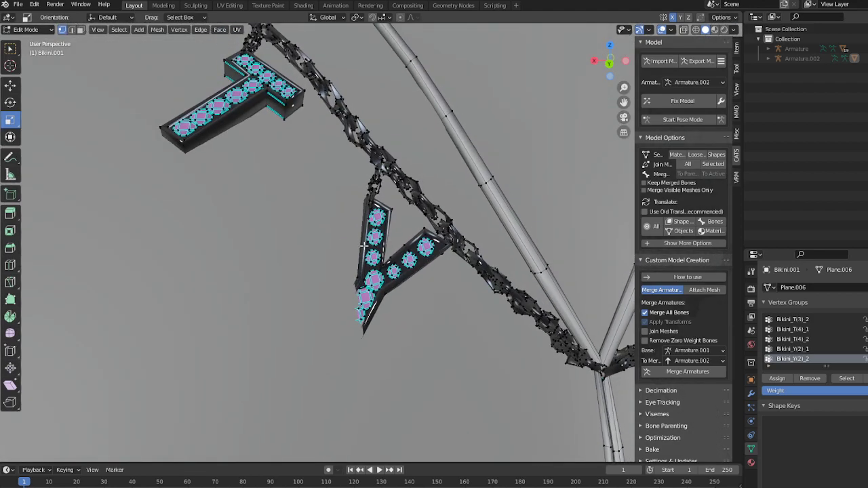
pyautogui.press('l')
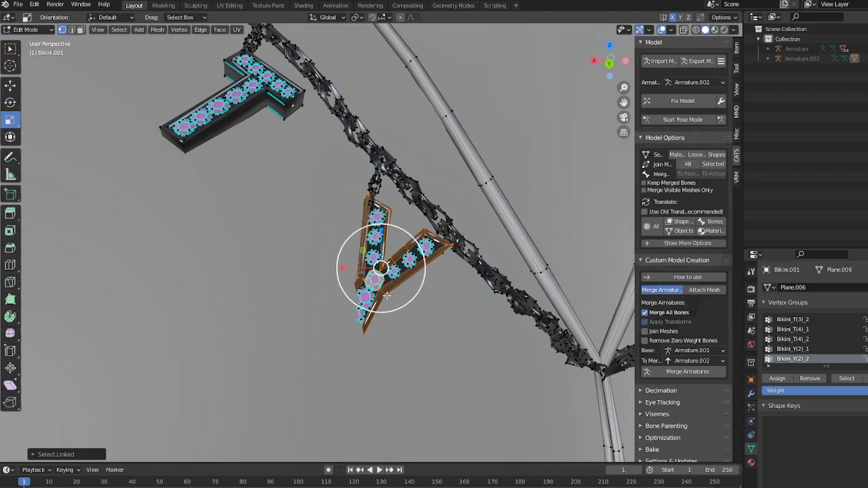
pyautogui.press('l')
pyautogui.press('l')
pyautogui.press('l')
pyautogui.press('l')
pyautogui.press('l')
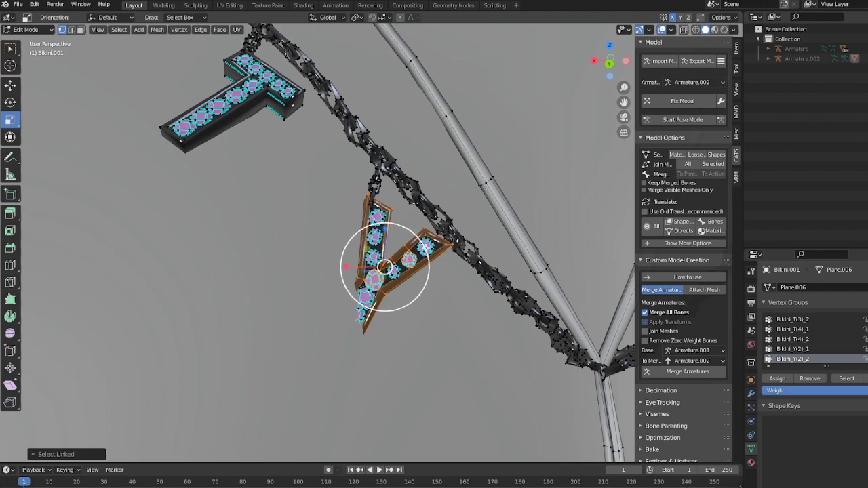
pyautogui.press('l')
pyautogui.press('l')
pyautogui.press('l')
pyautogui.press('l')
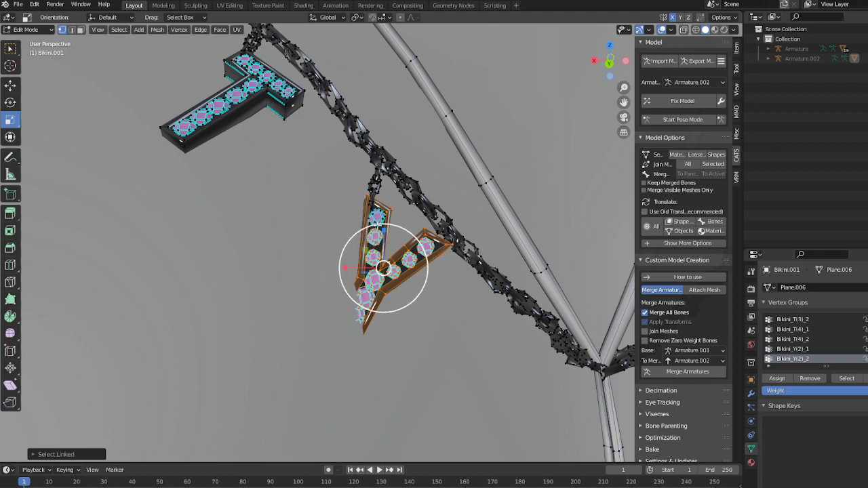
pyautogui.press('x')
pyautogui.click(379, 231)
# - Delete the loose linked pieces and hanger links left where the Y charm was attached
pyautogui.press('l')
pyautogui.press('x')
pyautogui.click(385, 292)
pyautogui.press('l')
pyautogui.press('l')
pyautogui.press('l')
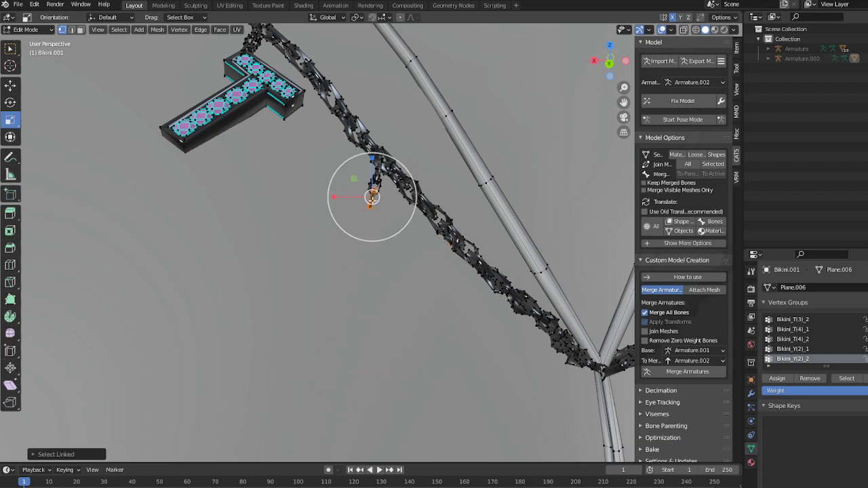
pyautogui.press('x')
pyautogui.click(378, 177)
# - Select the linked gems and frame of the remaining T charm on the same chain and delete them
pyautogui.moveTo(378, 176); pyautogui.dragTo(319, 250, button='middle')
pyautogui.press('l')
pyautogui.press('l')
pyautogui.press('l')
pyautogui.press('l')
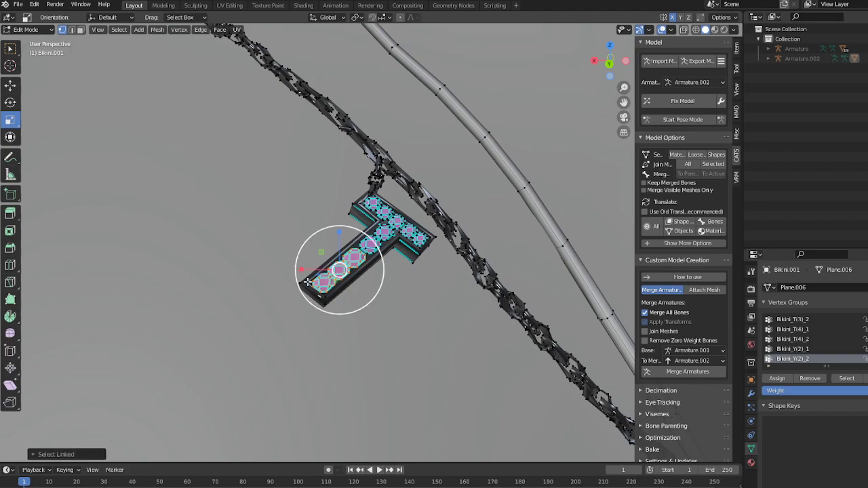
pyautogui.press('l')
pyautogui.press('l')
pyautogui.press('l')
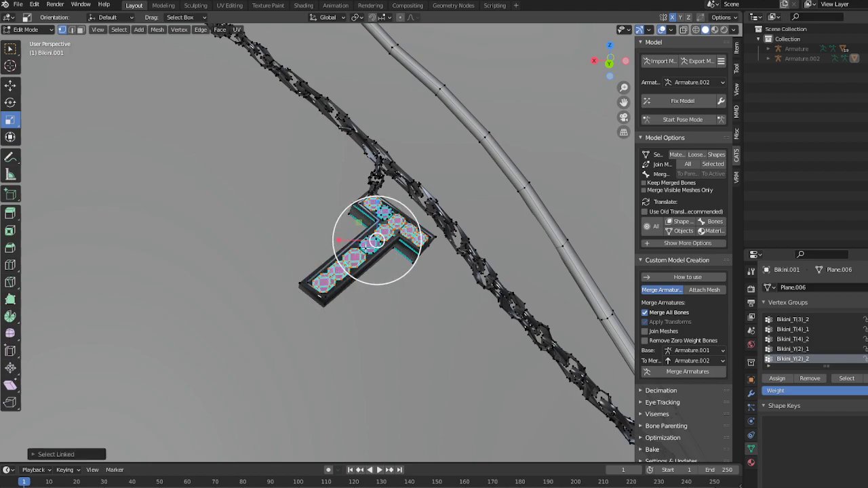
pyautogui.press('x')
pyautogui.click(394, 243)
# - Delete the leftover gem and hanger links of the removed T charm
pyautogui.press('l')
pyautogui.press('l')
pyautogui.press('l')
pyautogui.press('l')
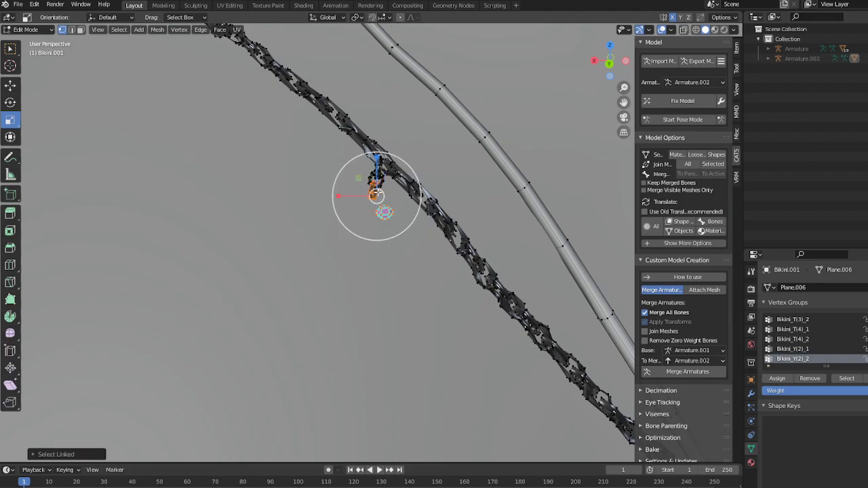
pyautogui.press('x')
pyautogui.click(384, 180)
# - Select the linked frame pieces of the B and I charms on the opposite chain
pyautogui.scroll(-10, 435, 333)
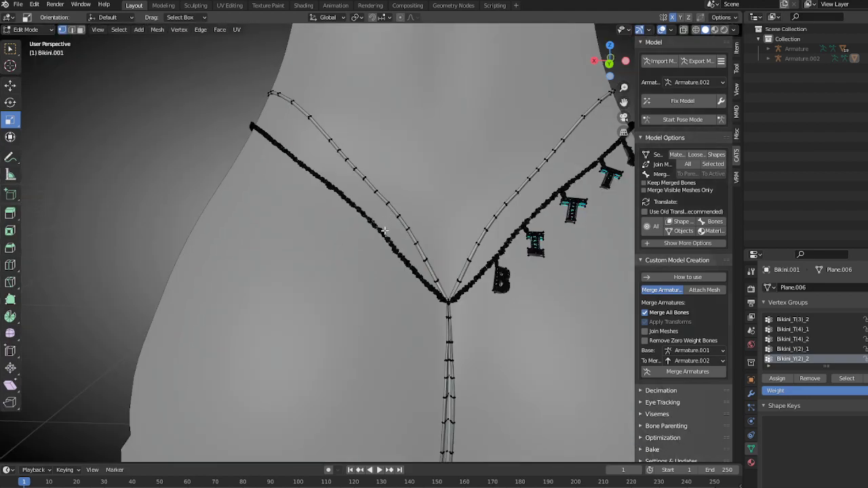
pyautogui.moveTo(435, 333); pyautogui.dragTo(380, 334, button='middle')
pyautogui.scroll(8, 380, 334)
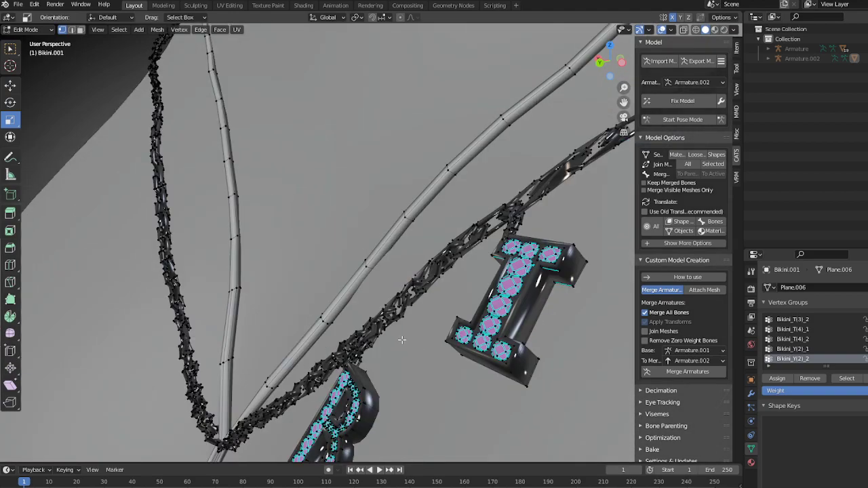
pyautogui.press('l')
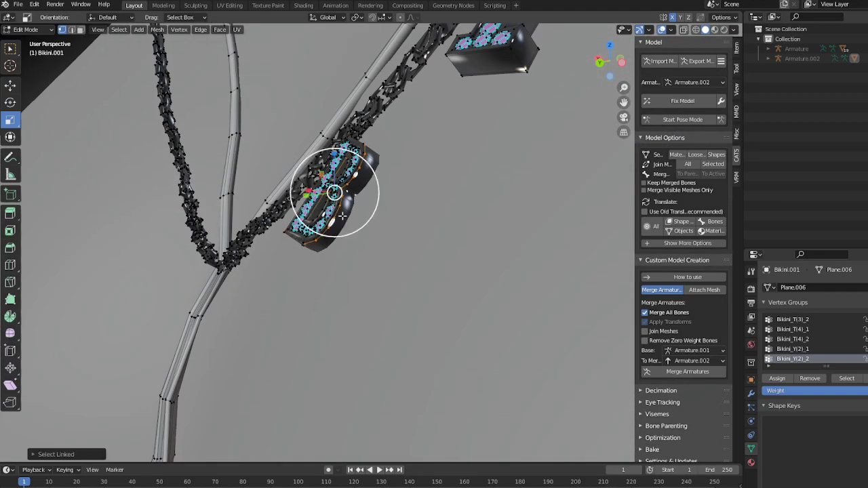
pyautogui.press('l')
pyautogui.scroll(-4, 398, 165)
pyautogui.moveTo(401, 163); pyautogui.dragTo(405, 188, button='middle')
pyautogui.press('l')
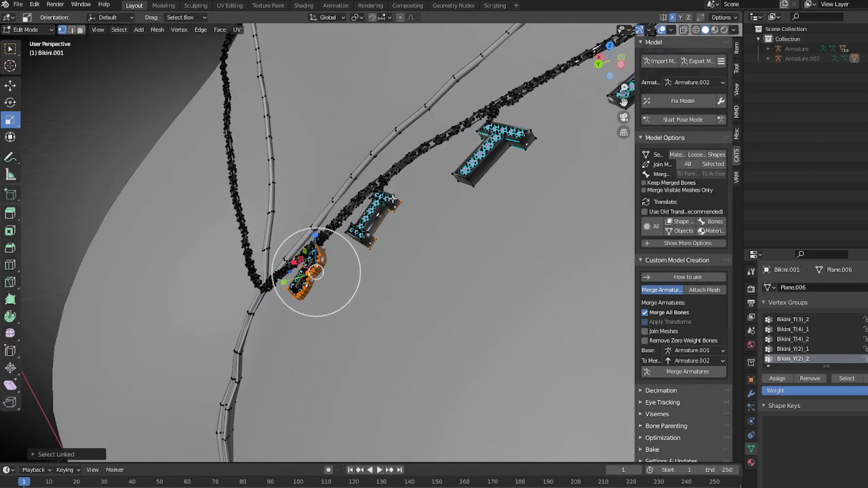
pyautogui.press('l')
pyautogui.scroll(4, 393, 196)
pyautogui.press('l')
pyautogui.press('l')
pyautogui.scroll(-7, 448, 156)
pyautogui.moveTo(464, 196)
pyautogui.mouseDown(button='middle')
pyautogui.moveTo(478, 186)
pyautogui.moveTo(448, 199)
pyautogui.mouseUp(button='middle')
pyautogui.hotkey('ctrl', 'z')
pyautogui.hotkey('ctrl', 'z')
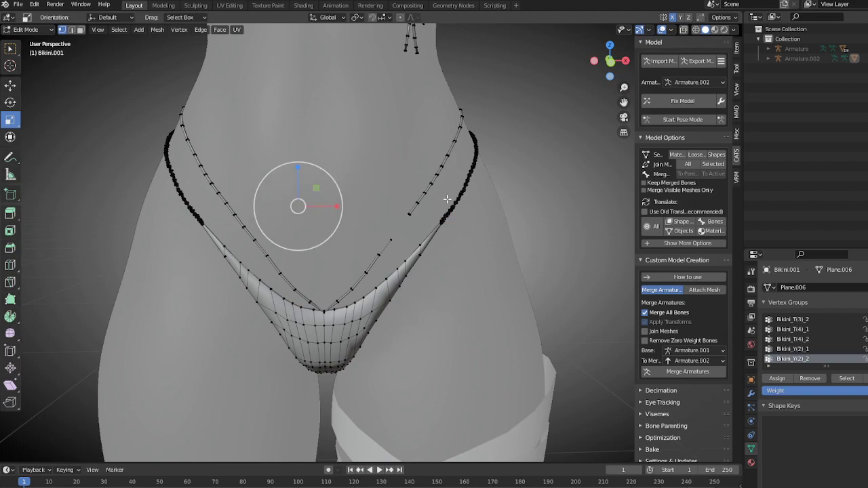
# - Add the remaining linked part of the I charm's frame and the frames of both T charms to the selection
pyautogui.moveTo(314, 252)
pyautogui.mouseDown(button='middle')
pyautogui.moveTo(466, 263)
pyautogui.moveTo(589, 234)
pyautogui.moveTo(327, 261)
pyautogui.mouseUp(button='middle')
pyautogui.scroll(5, 588, 224)
pyautogui.scroll(3, 327, 261)
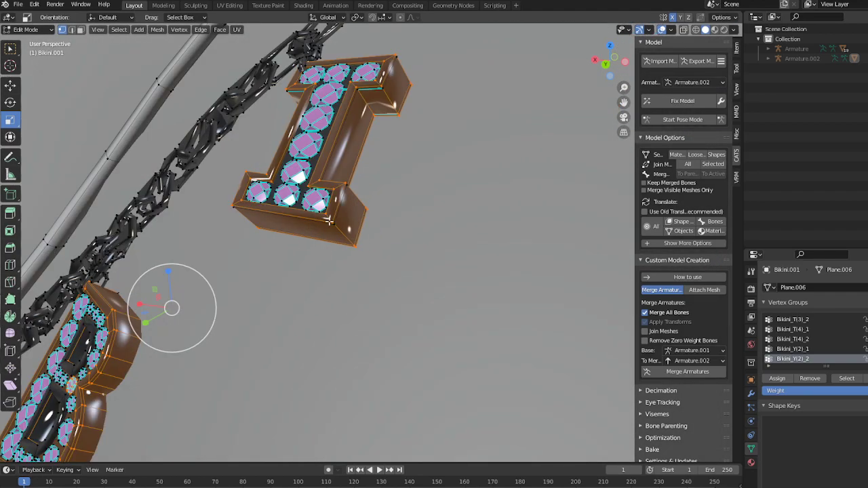
pyautogui.press('l')
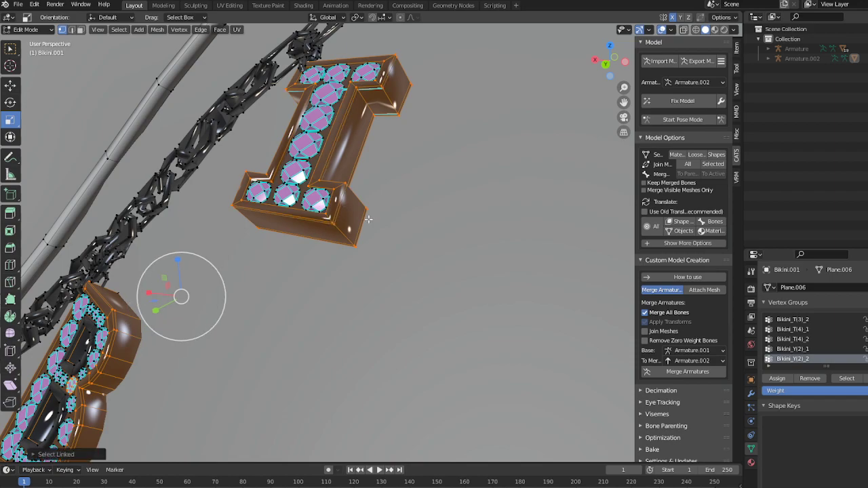
pyautogui.scroll(-5, 407, 218)
pyautogui.scroll(4, 413, 223)
pyautogui.moveTo(454, 212); pyautogui.dragTo(521, 111, button='middle')
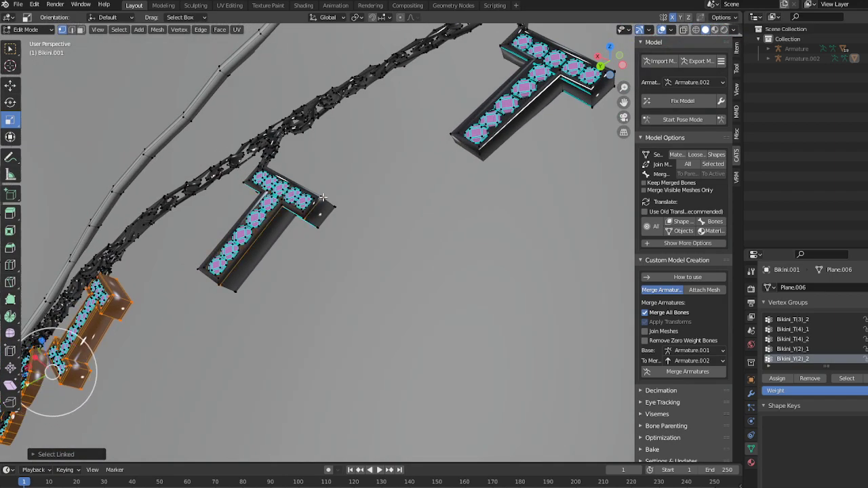
pyautogui.press('l')
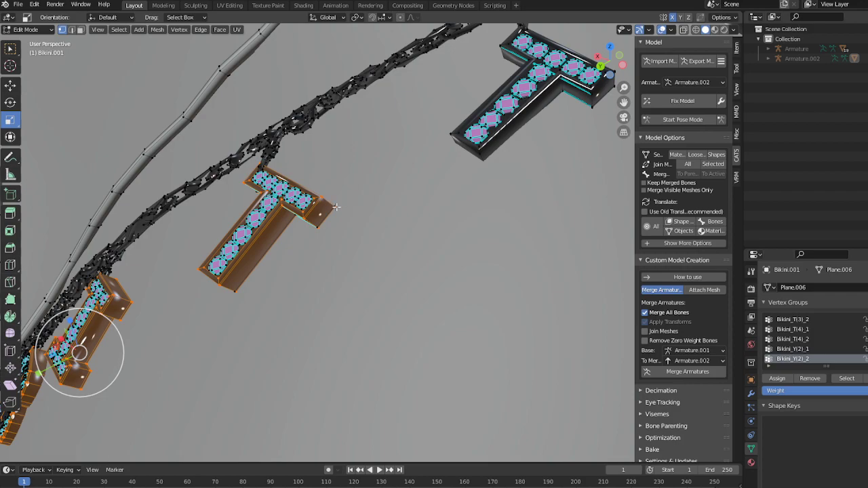
pyautogui.press('l')
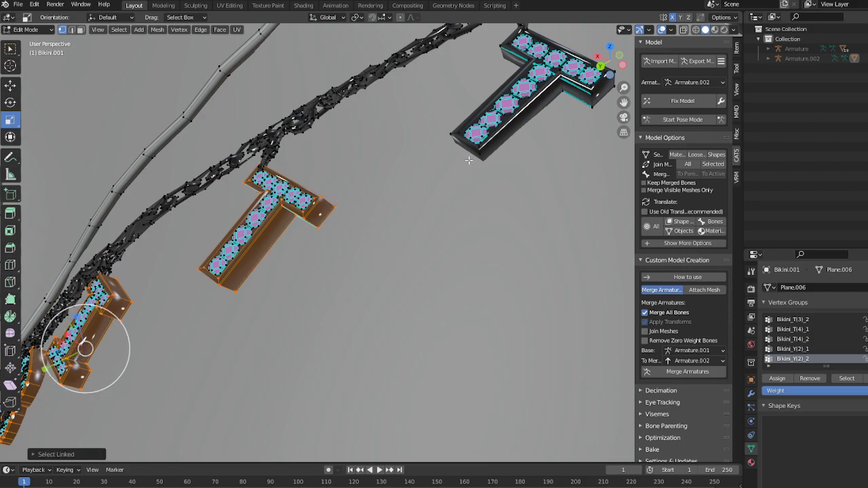
pyautogui.press('l')
pyautogui.press('l')
# - Add the linked frame of the Y charm at the end of the row to the selection
pyautogui.scroll(3, 512, 158)
pyautogui.moveTo(519, 159); pyautogui.dragTo(452, 154, button='middle')
pyautogui.scroll(-5, 319, 216)
pyautogui.moveTo(456, 203); pyautogui.dragTo(424, 205, button='middle')
pyautogui.press('l')
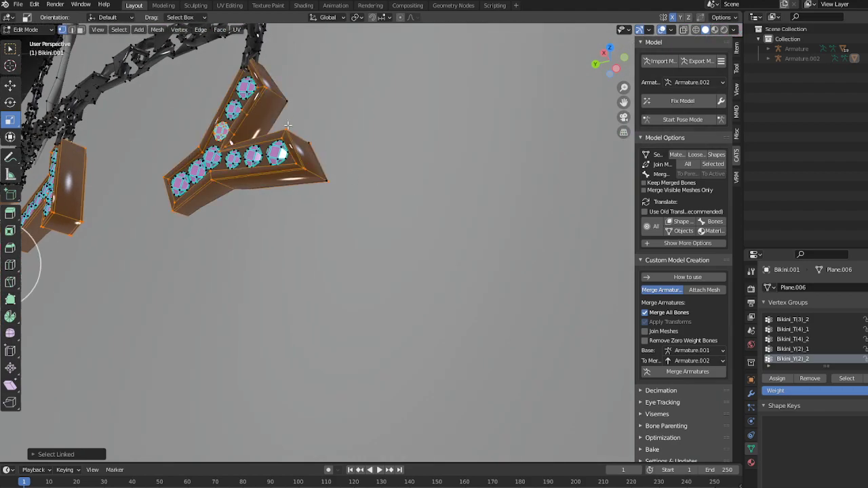
pyautogui.press('l')
# - Add the B charm's linked gems and inner rims to the selection
pyautogui.scroll(-7, 367, 149)
pyautogui.moveTo(237, 234); pyautogui.dragTo(385, 264, button='middle')
pyautogui.scroll(2, 314, 217)
pyautogui.scroll(2, 314, 217)
pyautogui.scroll(3, 385, 264)
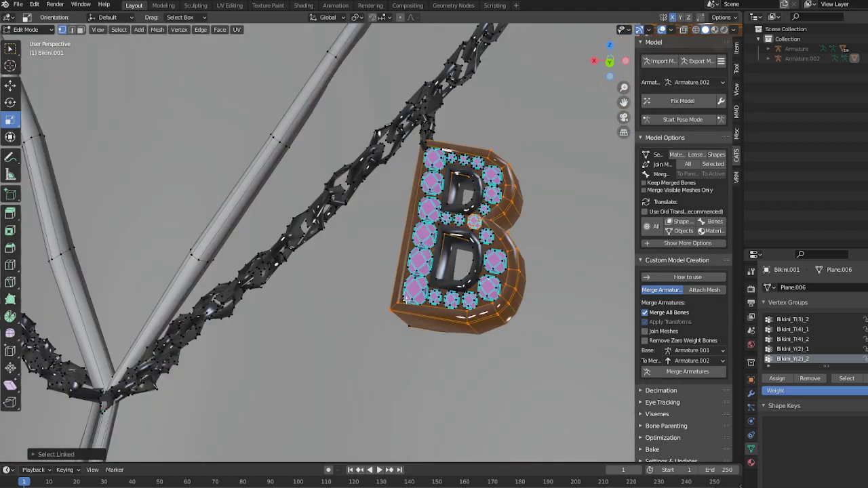
pyautogui.press('l')
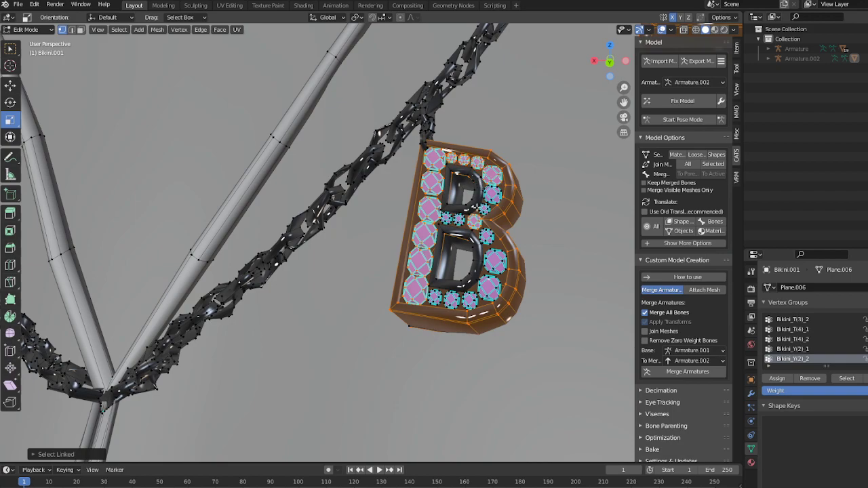
pyautogui.press('l')
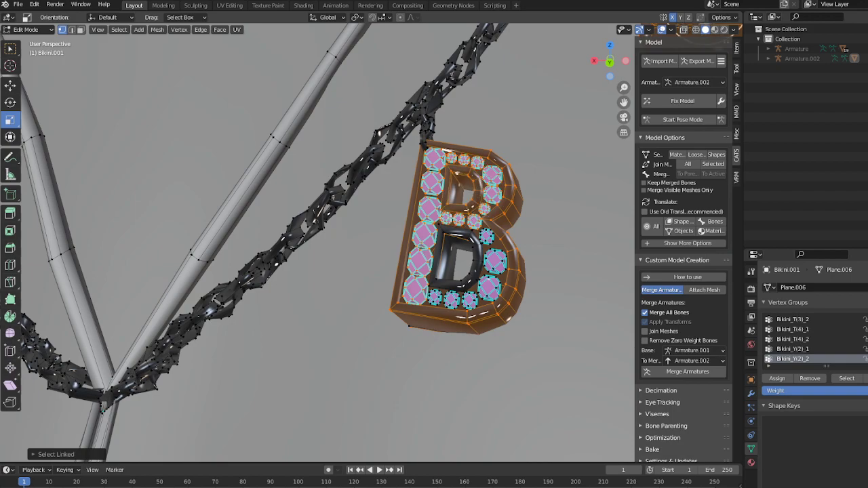
pyautogui.press('l')
pyautogui.press('l')
# - Add the I charm's linked gems and hanger links to the selection
pyautogui.scroll(-8, 472, 282)
pyautogui.moveTo(472, 281)
pyautogui.mouseDown(button='middle')
pyautogui.moveTo(296, 271)
pyautogui.moveTo(343, 287)
pyautogui.moveTo(475, 296)
pyautogui.mouseUp(button='middle')
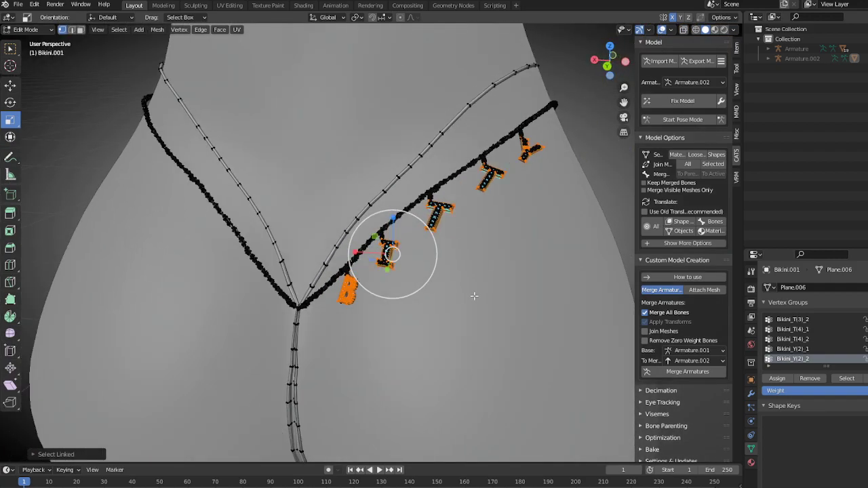
pyautogui.scroll(10, 475, 297)
pyautogui.press('l')
pyautogui.press('l')
pyautogui.press('l')
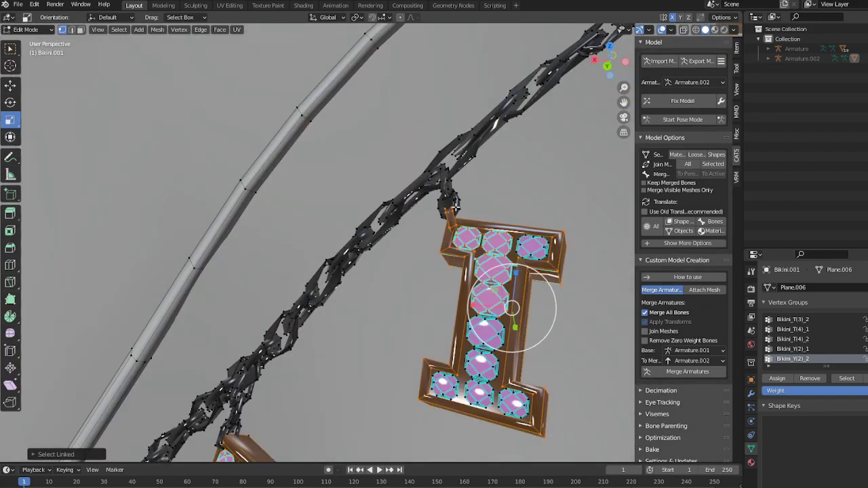
pyautogui.press('l')
pyautogui.press('l')
pyautogui.press('l')
pyautogui.press('l')
pyautogui.press('l')
pyautogui.press('l')
# - Add the hanger links of the B charm to the selection
pyautogui.scroll(-5, 387, 374)
pyautogui.moveTo(386, 374); pyautogui.dragTo(409, 350, button='middle')
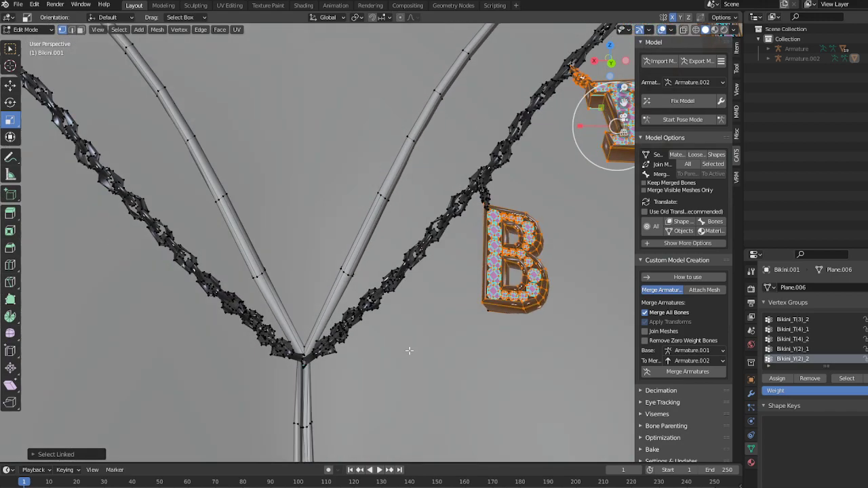
pyautogui.scroll(3, 483, 278)
pyautogui.moveTo(484, 279); pyautogui.dragTo(478, 288, button='middle')
# - Add the hanger links of the T charm beside the I to the selection and deselect the main chain piece
pyautogui.scroll(-5, 468, 244)
pyautogui.moveTo(469, 244); pyautogui.dragTo(299, 244, button='middle')
pyautogui.scroll(4, 359, 274)
pyautogui.press('l')
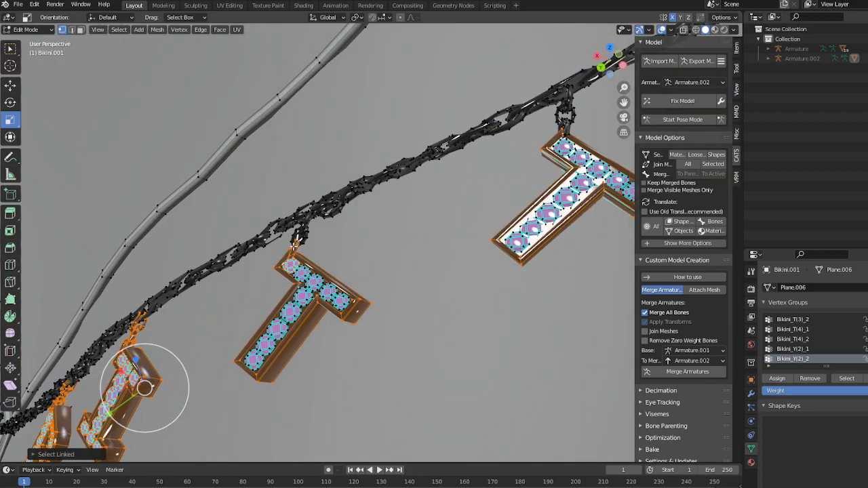
pyautogui.press('l')
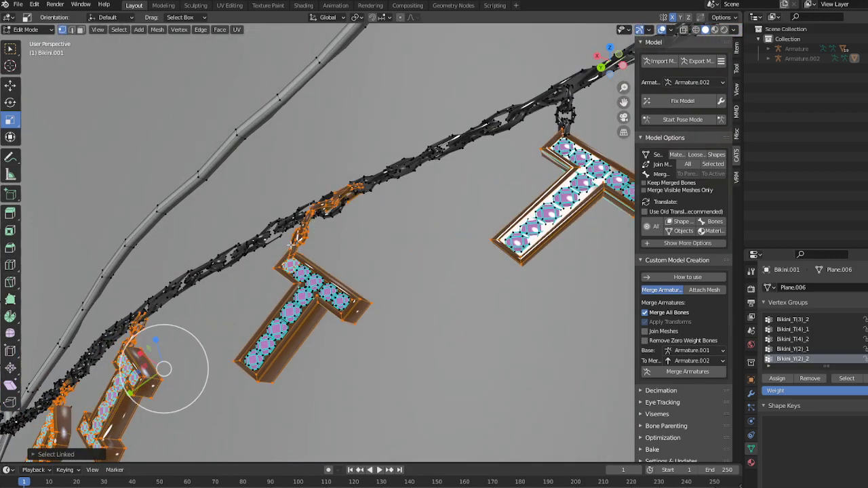
pyautogui.hotkey('shift', 'l')
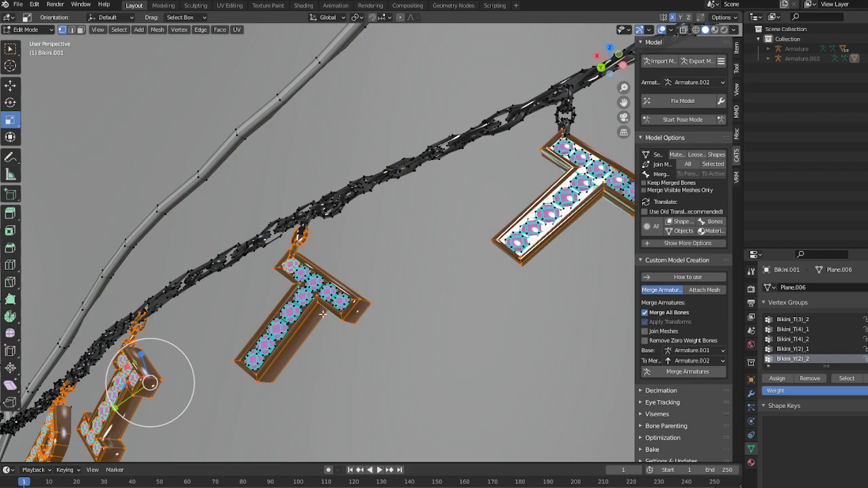
# - Add the stem gems of the T charm beside the I to the selection and deselect the strap
pyautogui.moveTo(324, 313); pyautogui.dragTo(326, 328, button='middle')
pyautogui.press('l')
pyautogui.press('l')
pyautogui.moveTo(346, 294)
pyautogui.mouseDown(button='middle')
pyautogui.moveTo(240, 294)
pyautogui.moveTo(340, 295)
pyautogui.mouseUp(button='middle')
pyautogui.scroll(-6, 229, 292)
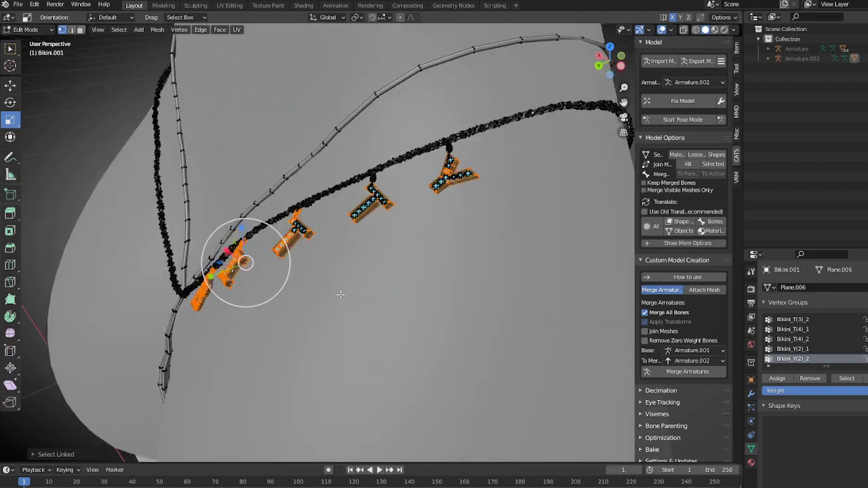
pyautogui.scroll(10, 339, 296)
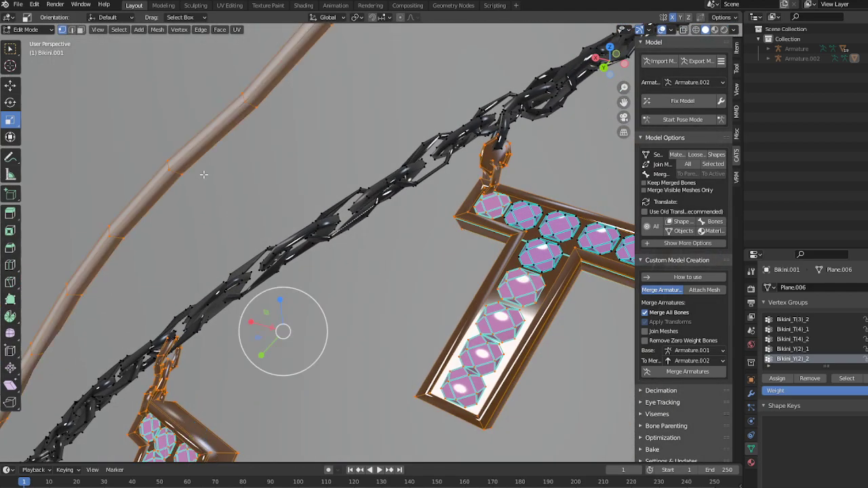
pyautogui.hotkey('shift', 'l')
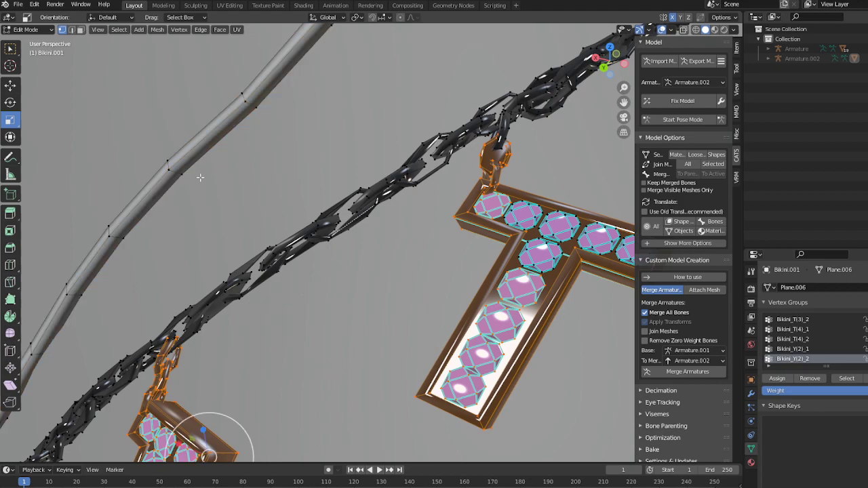
# - Add the crossbar gems of the T charm beside the I to the selection
pyautogui.moveTo(560, 326); pyautogui.dragTo(482, 276, button='middle')
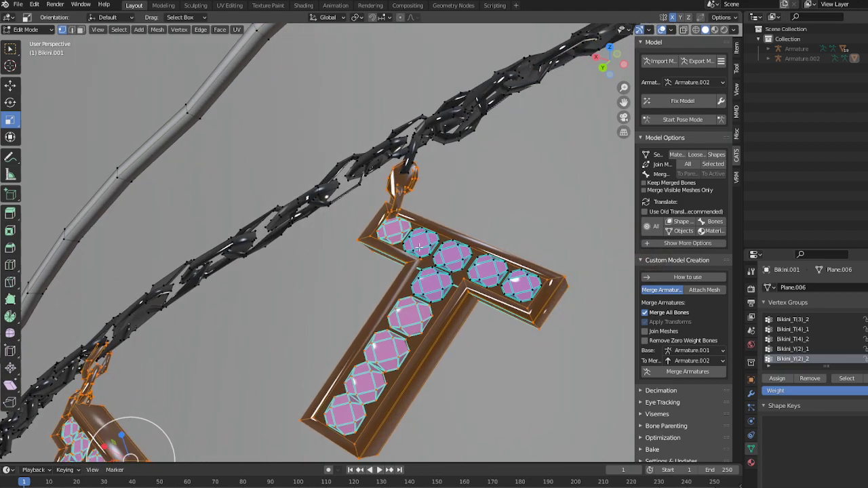
pyautogui.press('l')
pyautogui.press('l')
pyautogui.press('l')
pyautogui.press('l')
pyautogui.press('l')
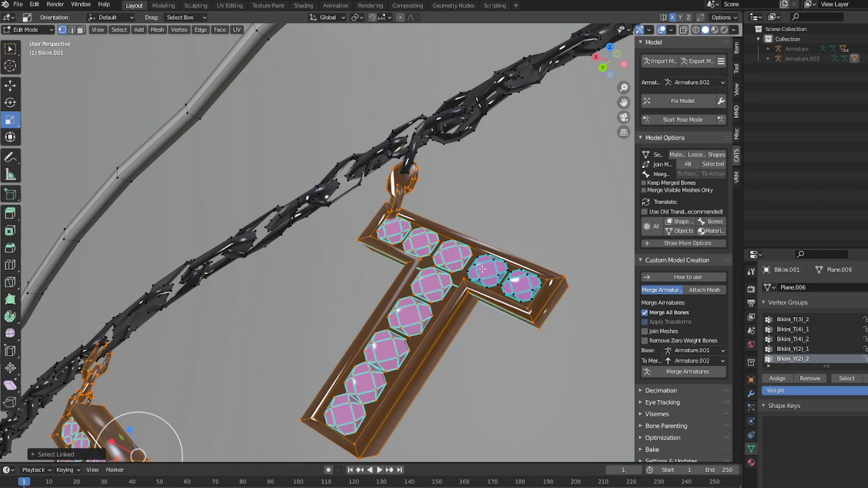
# - Add the gems of the T charm beside the Y to the selection
pyautogui.scroll(-3, 535, 299)
pyautogui.keyDown('shift'); pyautogui.moveTo(535, 299); pyautogui.dragTo(494, 325, button='middle'); pyautogui.keyUp('shift')
pyautogui.scroll(4, 461, 285)
pyautogui.moveTo(427, 248); pyautogui.dragTo(389, 229, button='middle')
pyautogui.press('l')
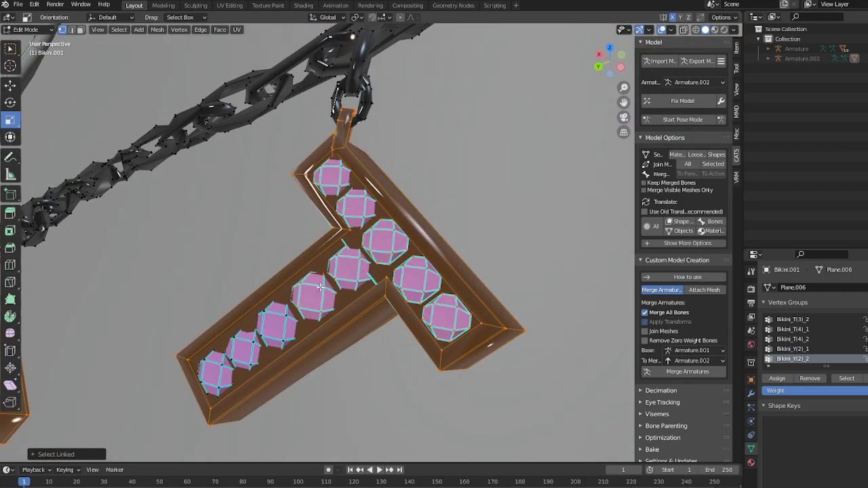
pyautogui.press('l')
# - Add the hanger links of the T charm beside the Y to the selection, undoing any stray pick
pyautogui.moveTo(312, 265); pyautogui.dragTo(388, 301, button='middle')
pyautogui.press('l')
pyautogui.hotkey('ctrl', 'z')
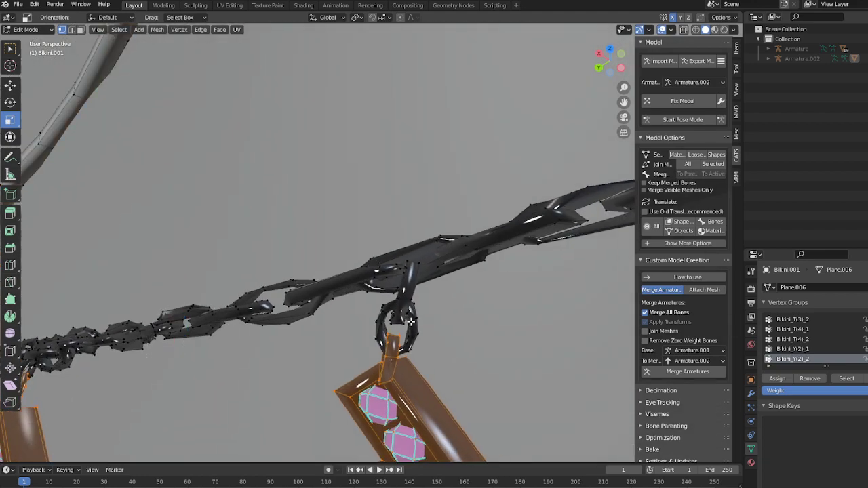
pyautogui.press('l')
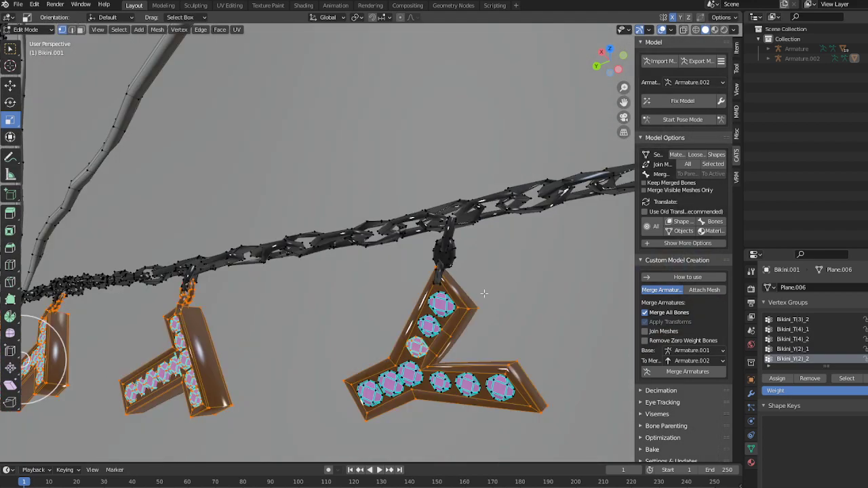
# - Add the hanger links of the Y charm to the selection
pyautogui.press('l')
pyautogui.press('l')
pyautogui.press('l')
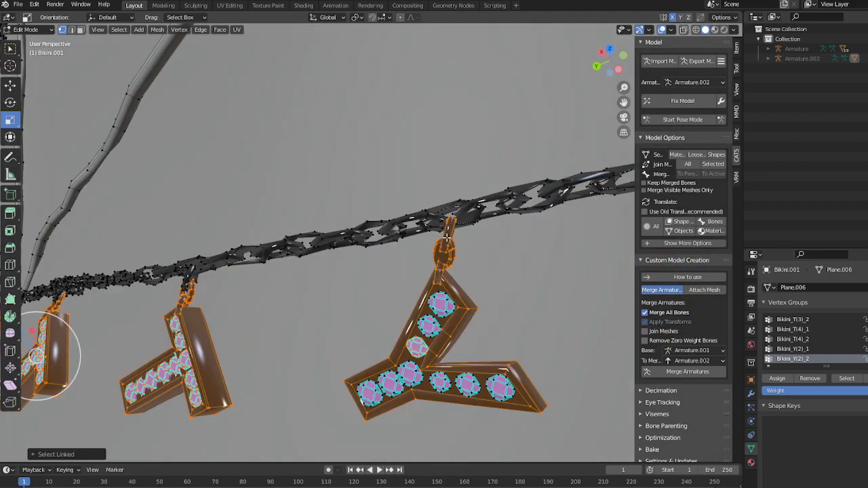
# - Add the remaining gems and small pieces of the Y charm to the selection
pyautogui.press('l')
pyautogui.press('l')
pyautogui.press('l')
pyautogui.press('l')
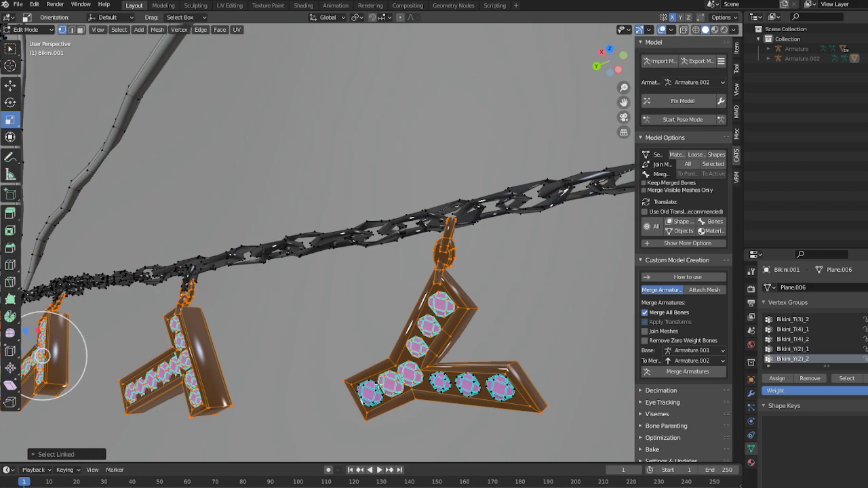
pyautogui.press('l')
pyautogui.press('l')
pyautogui.press('l')
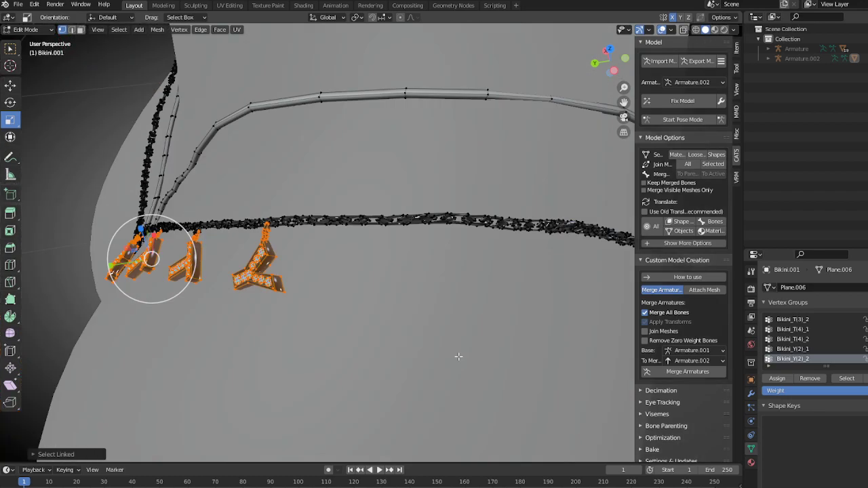
# - Delete the selected letter charms with their gems and hanger links from the waist chain
pyautogui.moveTo(365, 332); pyautogui.dragTo(299, 272, button='middle')
pyautogui.scroll(-4, 329, 286)
pyautogui.press('x')
pyautogui.scroll(10, 403, 252)
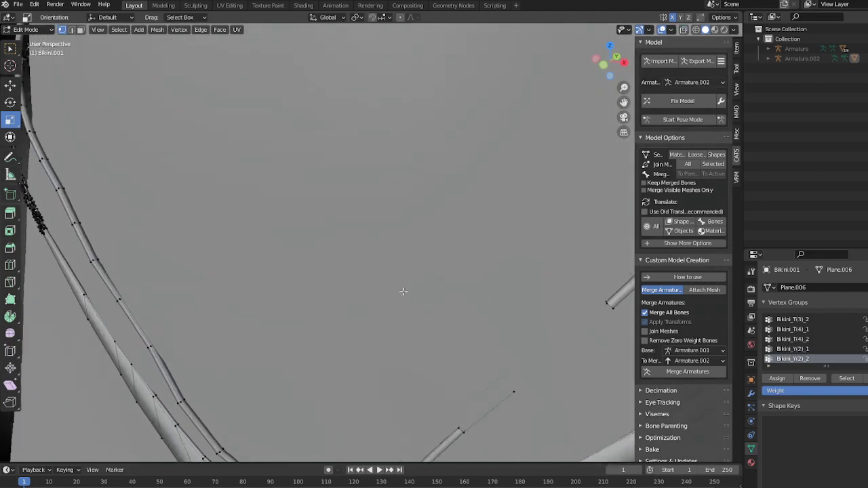
pyautogui.moveTo(392, 329); pyautogui.dragTo(371, 295, button='middle')
pyautogui.moveTo(356, 357); pyautogui.dragTo(374, 364, button='middle')
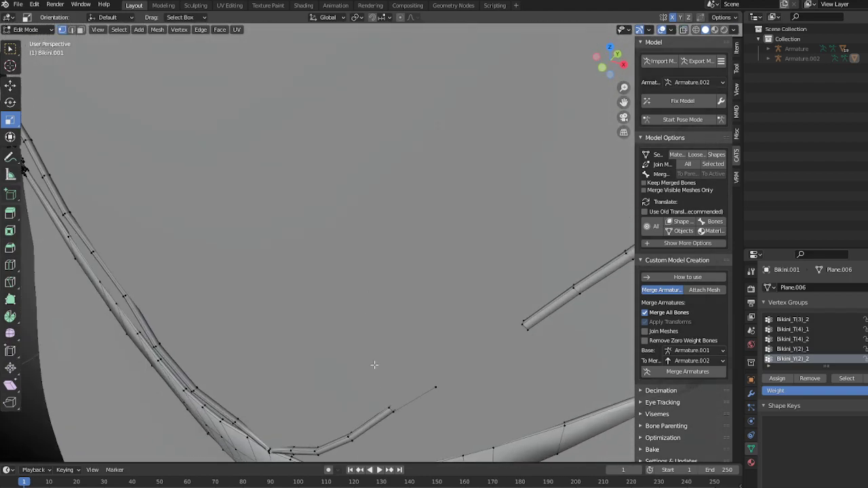
# - Delete the stray dark shard floating beside the rear chain junction, selecting all of its linked geometry
pyautogui.press('Tab')
pyautogui.scroll(-5, 514, 337)
pyautogui.moveTo(513, 337); pyautogui.dragTo(460, 318, button='middle')
pyautogui.scroll(3, 407, 302)
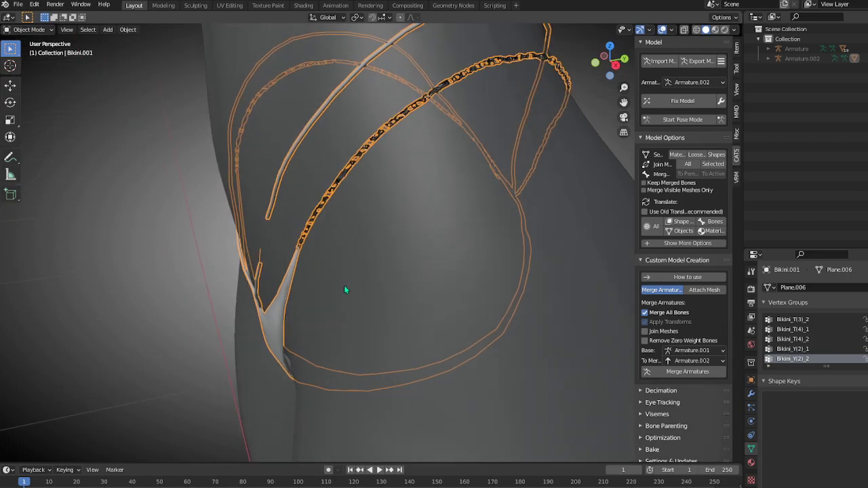
pyautogui.moveTo(344, 286); pyautogui.dragTo(429, 282, button='middle')
pyautogui.scroll(-6, 429, 282)
pyautogui.moveTo(354, 291); pyautogui.dragTo(440, 274, button='middle')
pyautogui.press('Tab')
pyautogui.scroll(14, 481, 289)
pyautogui.click(470, 302)
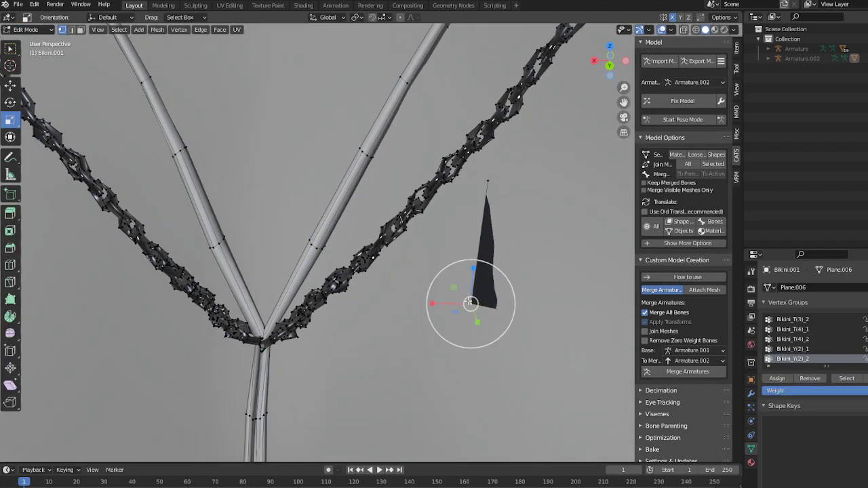
pyautogui.press('l')
pyautogui.press('x')
pyautogui.click(468, 302)
# - Inspect the bikini bottom's front straps in Object Mode around the gap on the bandaged-leg side
pyautogui.scroll(-5, 458, 295)
pyautogui.moveTo(457, 296); pyautogui.dragTo(427, 282, button='middle')
pyautogui.scroll(3, 428, 281)
pyautogui.press('Tab')
pyautogui.scroll(-6, 442, 219)
pyautogui.click(550, 250)
pyautogui.moveTo(550, 251); pyautogui.dragTo(355, 255, button='middle')
pyautogui.scroll(4, 407, 264)
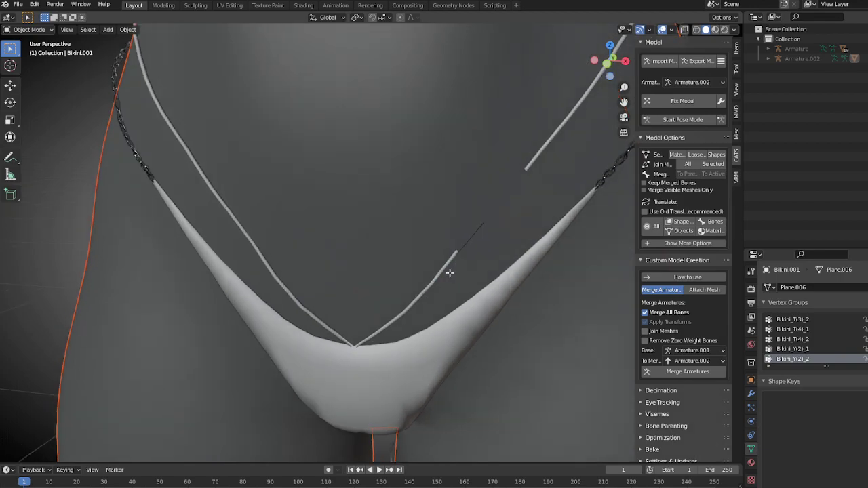
pyautogui.press('Tab')
pyautogui.scroll(2, 441, 272)
pyautogui.moveTo(431, 271); pyautogui.dragTo(299, 318, button='middle')
pyautogui.click(232, 333)
pyautogui.moveTo(439, 287); pyautogui.dragTo(483, 269, button='middle')
pyautogui.hotkey('shift', 'a')
pyautogui.press('Escape')
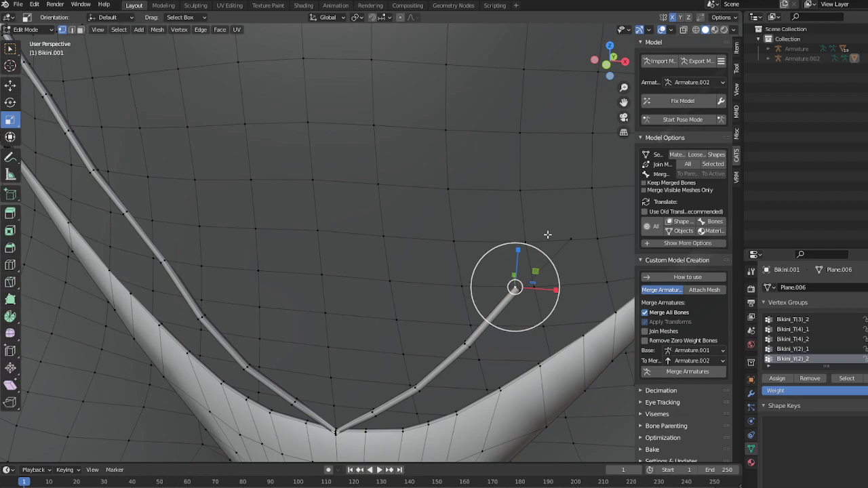
# - Try to isolate the broken front strap by selecting its linked geometry
pyautogui.scroll(-10, 543, 255)
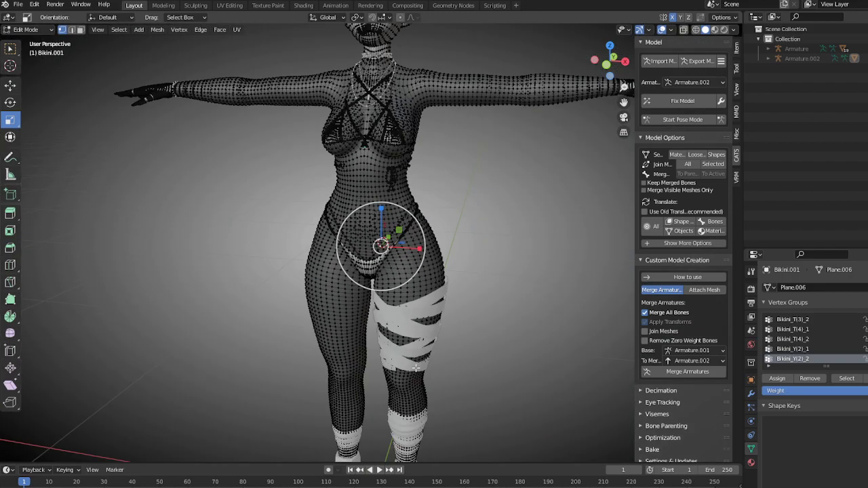
pyautogui.scroll(10, 412, 327)
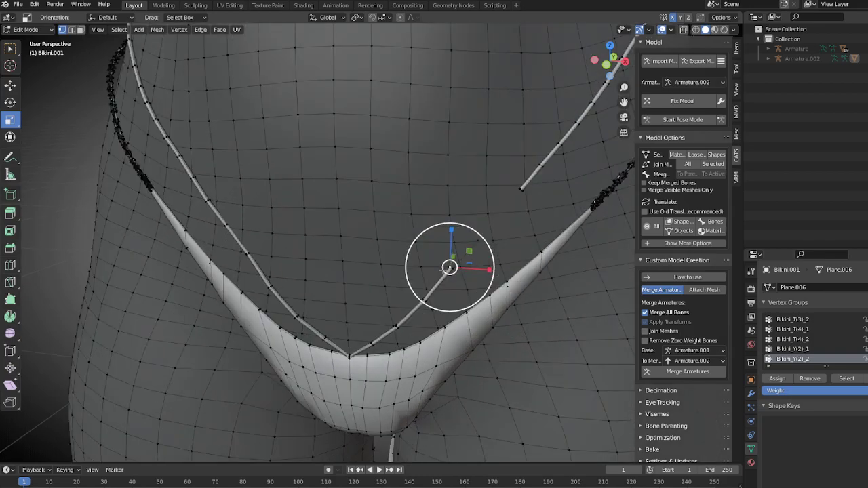
pyautogui.moveTo(461, 290); pyautogui.dragTo(394, 367)
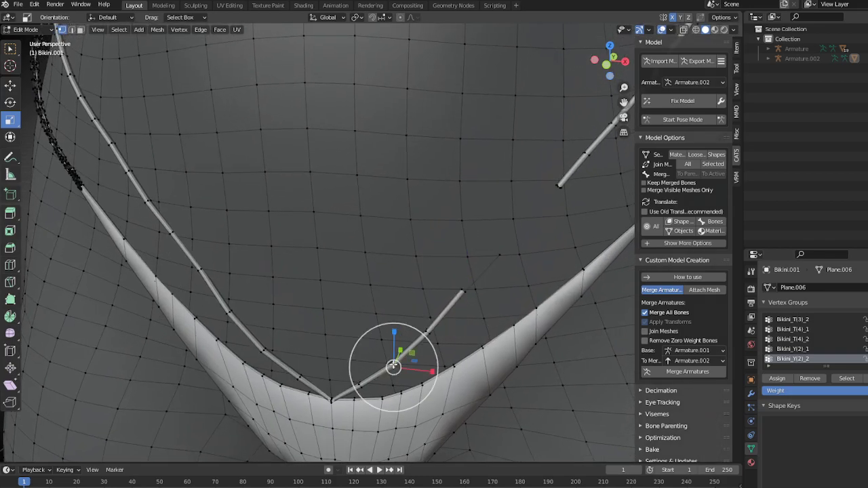
pyautogui.hotkey('ctrl', 'l')
pyautogui.scroll(-5, 387, 362)
pyautogui.moveTo(388, 362); pyautogui.dragTo(405, 358, button='middle')
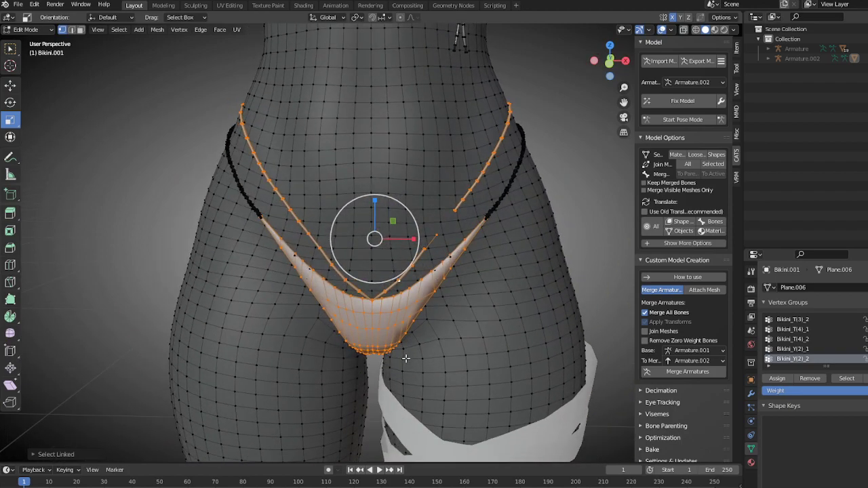
pyautogui.click(344, 310)
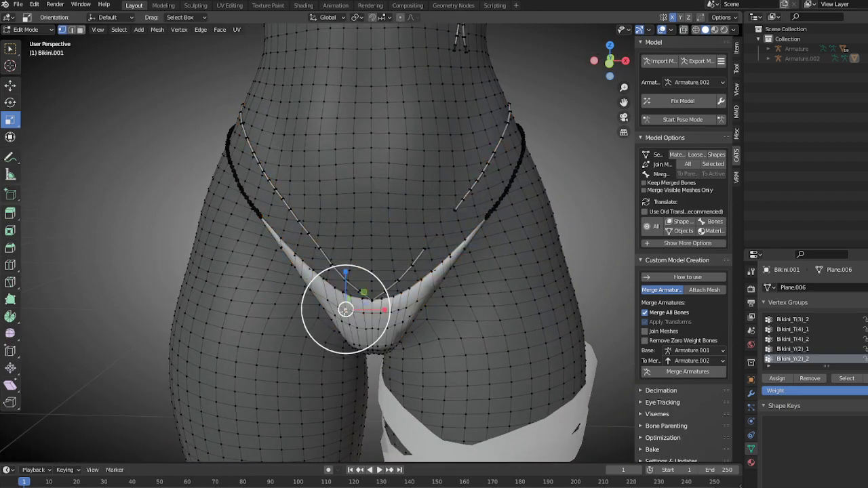
# - Edit only the bikini mesh and delete the vertices joining the avatar's right front strap to the bikini bottom's centre
pyautogui.press('Tab')
pyautogui.click(380, 319)
pyautogui.press('Tab')
pyautogui.scroll(6, 371, 318)
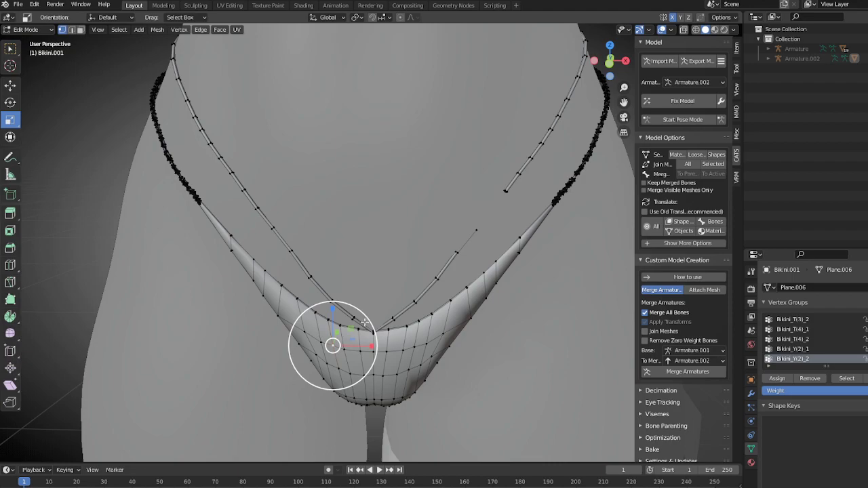
pyautogui.click(342, 344)
pyautogui.click(380, 351)
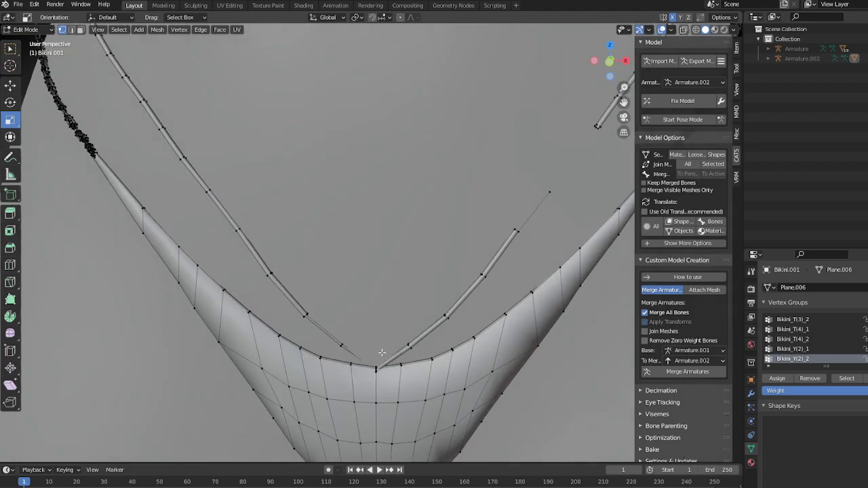
pyautogui.moveTo(359, 350); pyautogui.dragTo(359, 351)
pyautogui.press('x')
pyautogui.click(360, 328)
# - Delete the lowest vertices of the broken strap on the bandaged-leg side, detaching it from the bikini bottom's centre
pyautogui.moveTo(426, 352); pyautogui.dragTo(426, 351)
pyautogui.press('x')
pyautogui.click(417, 320)
pyautogui.click(453, 316)
pyautogui.press('x')
pyautogui.click(454, 317)
pyautogui.click(412, 327)
pyautogui.press('x')
pyautogui.click(412, 322)
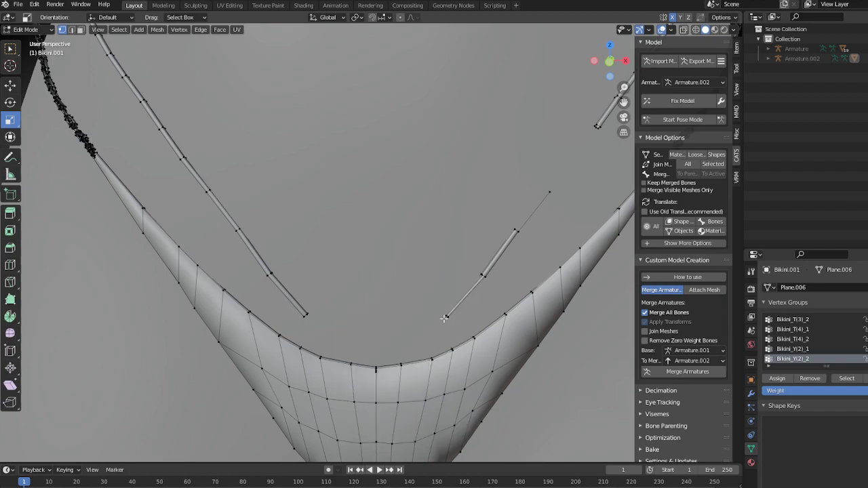
# - Delete the remaining lower fragment of the broken front strap, including its loose end vertex
pyautogui.keyDown('alt'); pyautogui.click(485, 276); pyautogui.keyUp('alt')
pyautogui.keyDown('alt'); pyautogui.keyDown('shift'); pyautogui.click(514, 235); pyautogui.keyUp('shift'); pyautogui.keyUp('alt')
pyautogui.press('x')
pyautogui.click(435, 237)
pyautogui.click(549, 192)
pyautogui.moveTo(544, 192); pyautogui.dragTo(388, 273, button='middle')
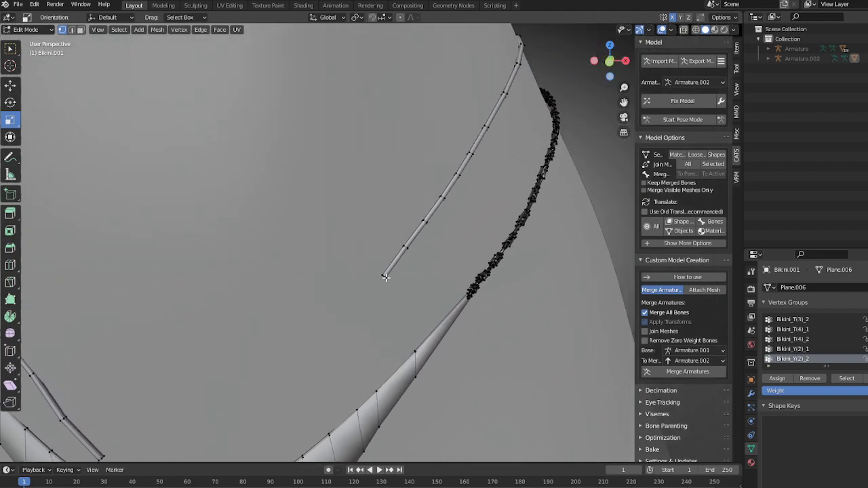
# - Select the loops of the thin upper strap from its cut front end up towards the avatar's left hip
pyautogui.keyDown('alt'); pyautogui.click(385, 277); pyautogui.keyUp('alt')
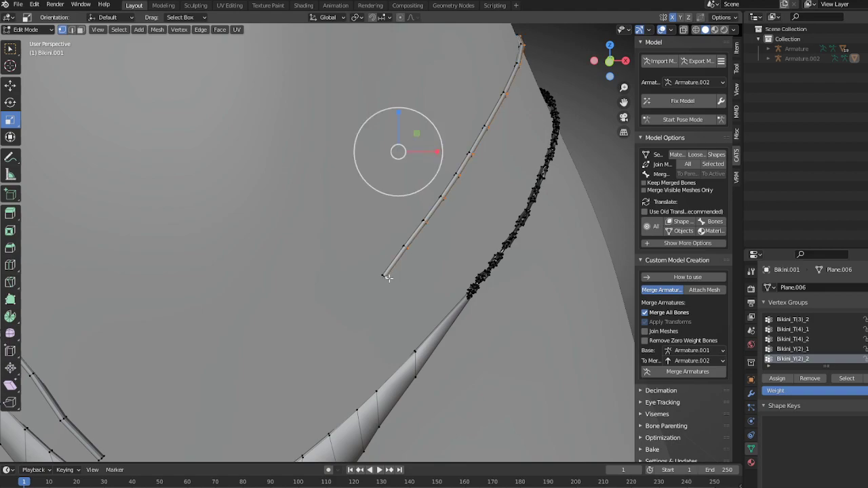
pyautogui.moveTo(383, 274); pyautogui.dragTo(487, 280, button='middle')
pyautogui.keyDown('shift'); pyautogui.click(457, 263); pyautogui.keyUp('shift')
pyautogui.keyDown('shift'); pyautogui.click(492, 211); pyautogui.keyUp('shift')
pyautogui.keyDown('alt'); pyautogui.keyDown('shift'); pyautogui.click(499, 204); pyautogui.keyUp('shift'); pyautogui.keyUp('alt')
pyautogui.keyDown('alt'); pyautogui.keyDown('shift'); pyautogui.click(514, 166); pyautogui.keyUp('shift'); pyautogui.keyUp('alt')
pyautogui.moveTo(514, 166); pyautogui.dragTo(449, 272, button='middle')
pyautogui.keyDown('alt'); pyautogui.keyDown('shift'); pyautogui.click(490, 252); pyautogui.keyUp('shift'); pyautogui.keyUp('alt')
pyautogui.keyDown('alt'); pyautogui.keyDown('shift'); pyautogui.click(523, 170); pyautogui.keyUp('shift'); pyautogui.keyUp('alt')
pyautogui.keyDown('alt'); pyautogui.keyDown('shift'); pyautogui.click(547, 97); pyautogui.keyUp('shift'); pyautogui.keyUp('alt')
# - Extend the selection along the thin strap around the avatar's left hip towards the back
pyautogui.keyDown('shift'); pyautogui.moveTo(569, 103); pyautogui.dragTo(480, 299, button='middle'); pyautogui.keyUp('shift')
pyautogui.keyDown('alt'); pyautogui.keyDown('shift'); pyautogui.click(417, 316); pyautogui.keyUp('shift'); pyautogui.keyUp('alt')
pyautogui.scroll(-4, 475, 255)
pyautogui.moveTo(478, 256); pyautogui.dragTo(348, 308, button='middle')
pyautogui.scroll(3, 160, 281)
pyautogui.keyDown('alt'); pyautogui.keyDown('shift'); pyautogui.click(306, 330); pyautogui.keyUp('shift'); pyautogui.keyUp('alt')
pyautogui.moveTo(433, 260); pyautogui.dragTo(406, 236, button='middle')
pyautogui.keyDown('alt'); pyautogui.keyDown('shift'); pyautogui.click(371, 225); pyautogui.keyUp('shift'); pyautogui.keyUp('alt')
pyautogui.keyDown('alt'); pyautogui.keyDown('shift'); pyautogui.click(371, 225); pyautogui.keyUp('shift'); pyautogui.keyUp('alt')
# - Add the strap's last rear loops near the chain junction to the selection and delete the selected vertices
pyautogui.moveTo(468, 178); pyautogui.dragTo(297, 242, button='middle')
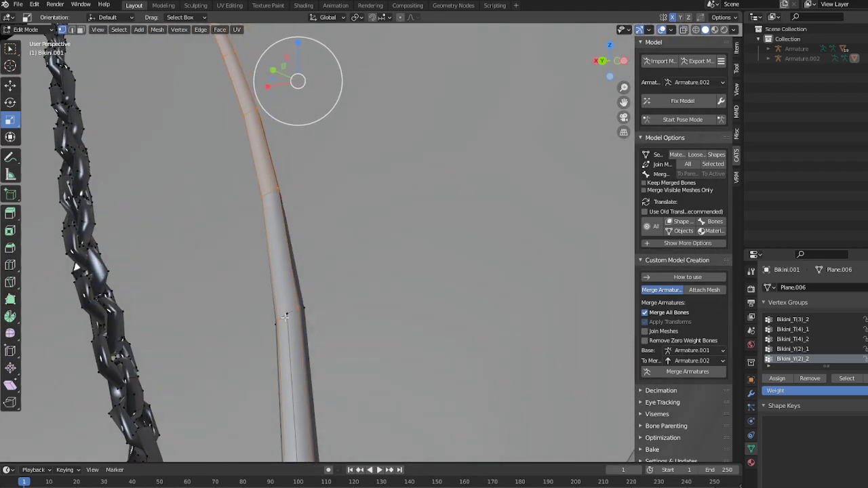
pyautogui.keyDown('alt'); pyautogui.keyDown('shift'); pyautogui.click(302, 333); pyautogui.keyUp('shift'); pyautogui.keyUp('alt')
pyautogui.scroll(-5, 313, 331)
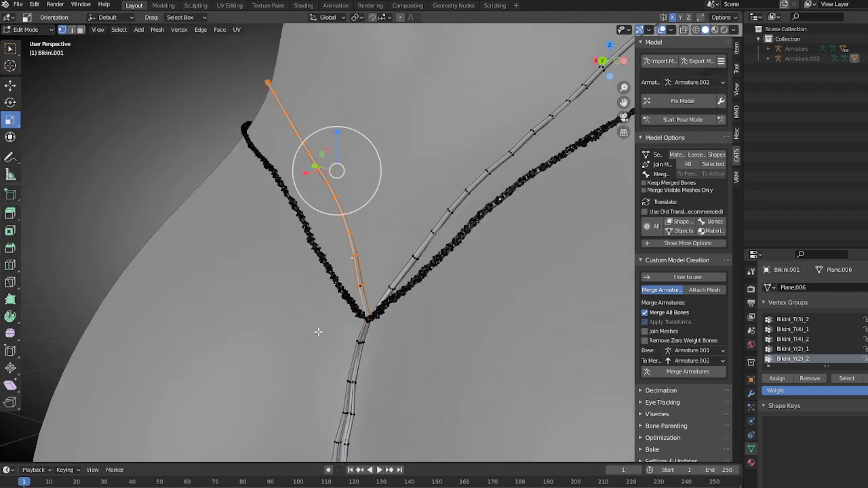
pyautogui.press('x')
pyautogui.click(379, 248)
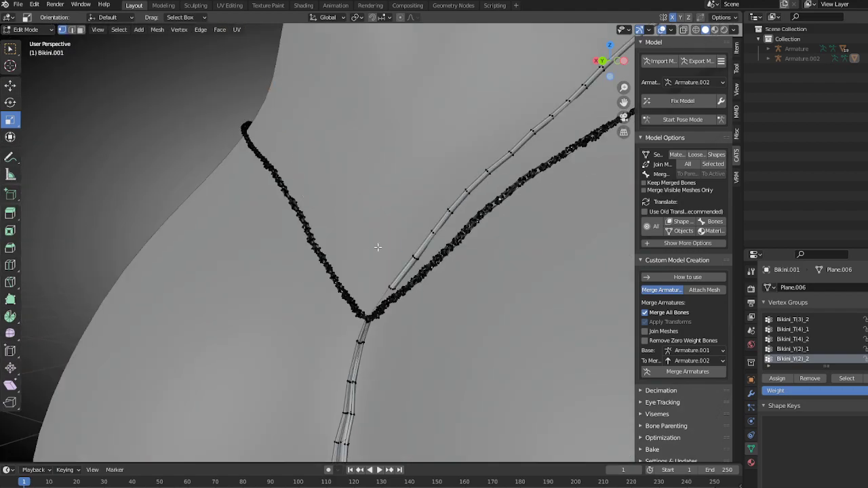
# - Select the loops of the remaining thin strap on the avatar's right side and delete them
pyautogui.moveTo(376, 248); pyautogui.dragTo(378, 259, button='middle')
pyautogui.scroll(-4, 379, 260)
pyautogui.moveTo(531, 310); pyautogui.dragTo(324, 312, button='middle')
pyautogui.scroll(6, 324, 312)
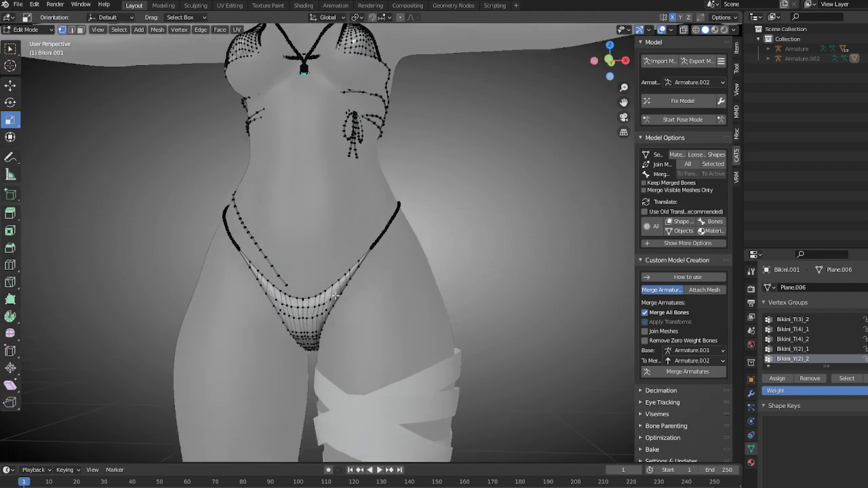
pyautogui.click(320, 375)
pyautogui.press('l')
pyautogui.moveTo(279, 348); pyautogui.dragTo(349, 302, button='middle')
pyautogui.keyDown('alt'); pyautogui.keyDown('shift'); pyautogui.click(290, 338); pyautogui.keyUp('shift'); pyautogui.keyUp('alt')
pyautogui.keyDown('alt'); pyautogui.keyDown('shift'); pyautogui.click(379, 321); pyautogui.keyUp('shift'); pyautogui.keyUp('alt')
pyautogui.press('x')
pyautogui.click(338, 287)
# - Select the linked leftover line of vertices from the avatar's right strap and delete it
pyautogui.click(312, 336)
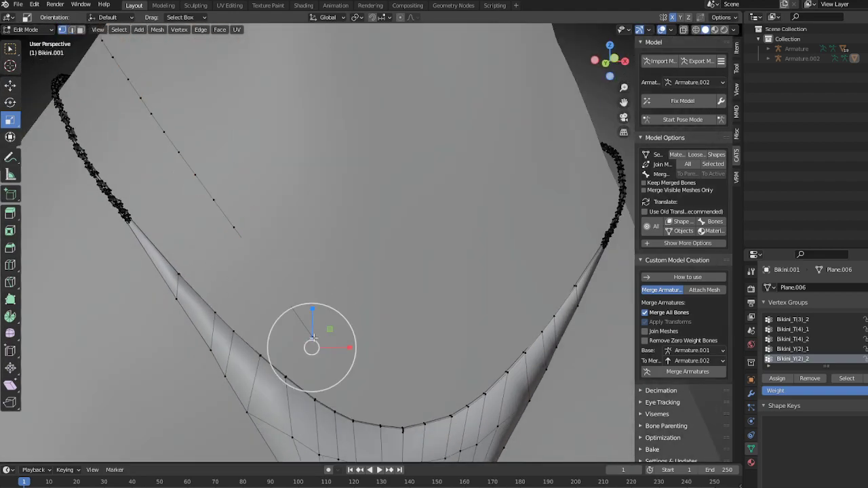
pyautogui.click(312, 337)
pyautogui.keyDown('alt'); pyautogui.click(312, 337); pyautogui.keyUp('alt')
pyautogui.click(232, 231)
pyautogui.hotkey('ctrl', 'l')
pyautogui.press('x')
pyautogui.click(263, 237)
# - Delete the two leftover strap fragments above the rear chain junction
pyautogui.moveTo(263, 237); pyautogui.dragTo(443, 241, button='middle')
pyautogui.scroll(-6, 419, 270)
pyautogui.scroll(4, 433, 335)
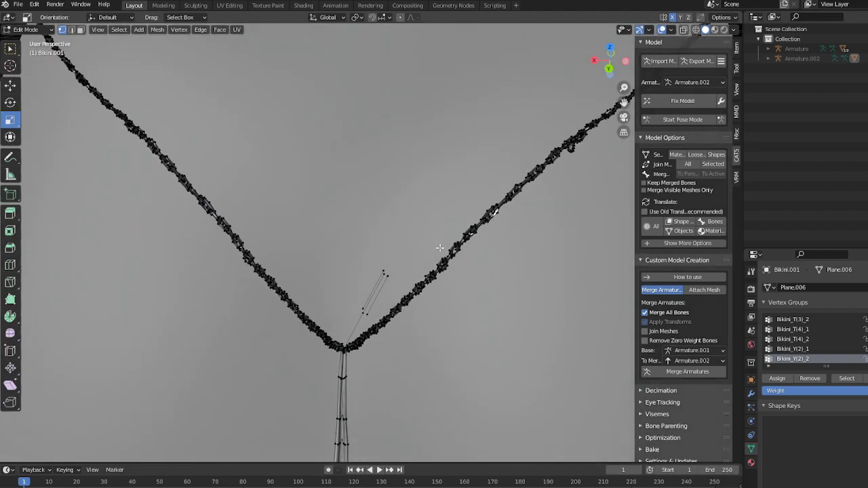
pyautogui.scroll(2, 413, 293)
pyautogui.moveTo(412, 296); pyautogui.dragTo(409, 288, button='middle')
pyautogui.moveTo(399, 232); pyautogui.dragTo(412, 249)
pyautogui.press('x')
pyautogui.click(405, 250)
pyautogui.moveTo(369, 271); pyautogui.dragTo(385, 303)
pyautogui.press('x')
pyautogui.click(385, 301)
# - Return to Object Mode and examine the bikini's fit on the body from several angles
pyautogui.scroll(-2, 524, 292)
pyautogui.scroll(-5, 524, 293)
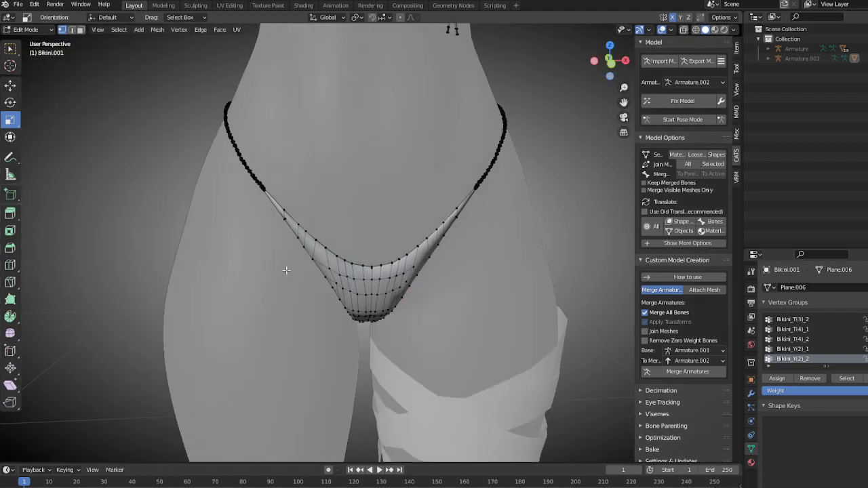
pyautogui.press('Tab')
pyautogui.scroll(-4, 447, 261)
pyautogui.click(450, 282)
pyautogui.scroll(4, 363, 273)
pyautogui.scroll(-3, 375, 250)
pyautogui.scroll(1, 394, 256)
pyautogui.click(399, 173)
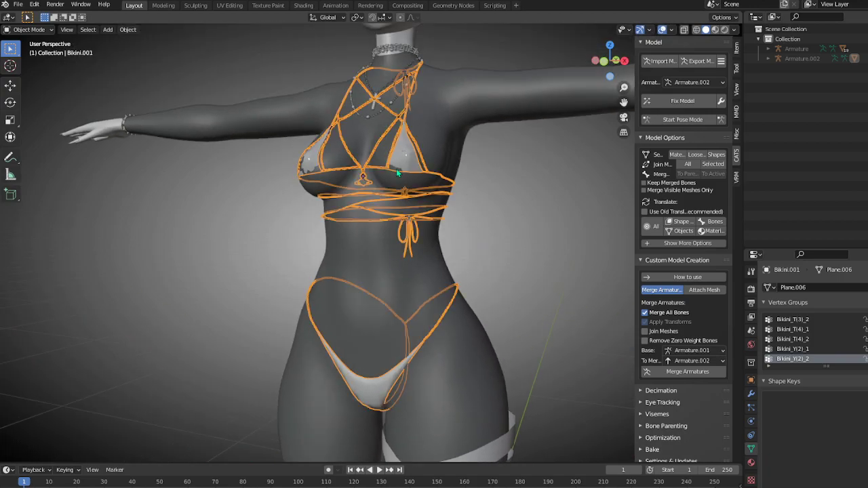
pyautogui.moveTo(396, 177); pyautogui.dragTo(499, 216, button='middle')
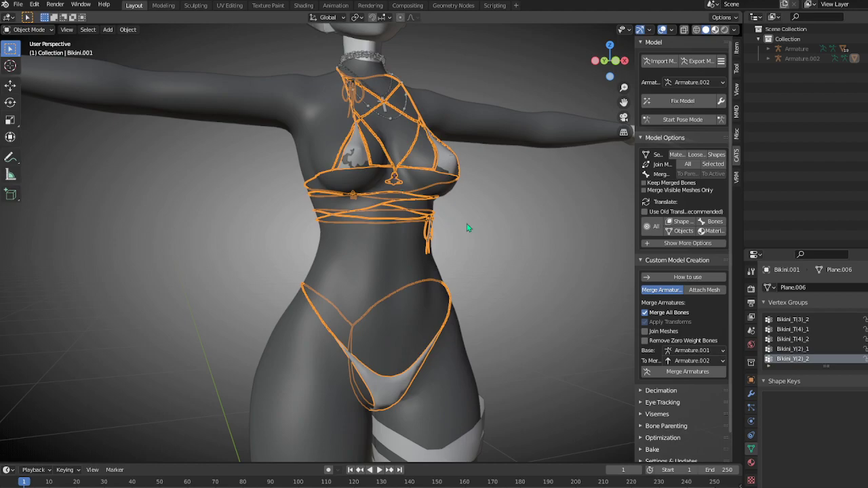
pyautogui.moveTo(417, 210); pyautogui.dragTo(376, 236, button='middle')
# - Switch the bikini to Sculpt Mode and reshape the side of the top with an Elastic Deform stroke
pyautogui.click(705, 32)
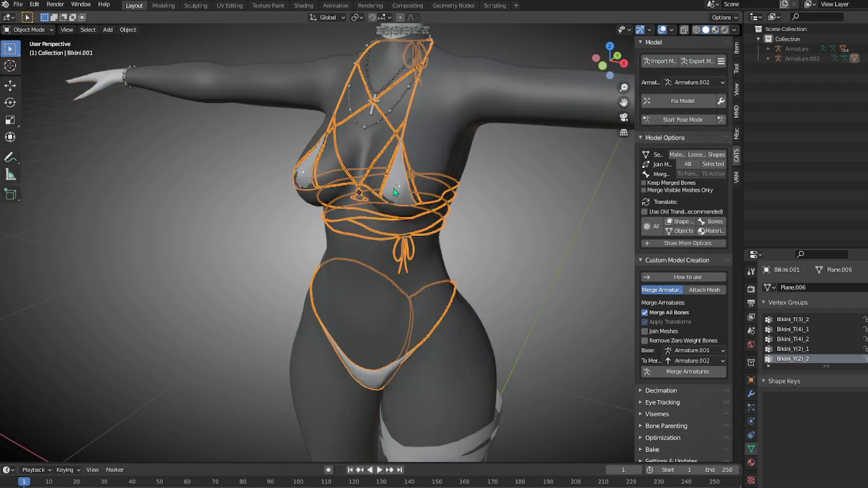
pyautogui.click(28, 29)
pyautogui.click(30, 74)
pyautogui.click(28, 29)
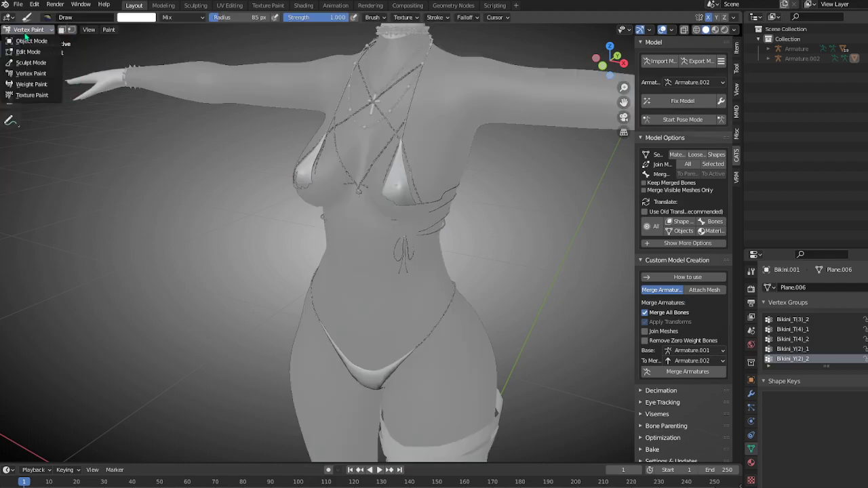
pyautogui.click(39, 65)
pyautogui.scroll(2, 380, 156)
pyautogui.moveTo(462, 149); pyautogui.dragTo(428, 146, button='middle')
pyautogui.scroll(3, 278, 204)
pyautogui.moveTo(277, 204)
pyautogui.mouseDown(button='middle')
pyautogui.moveTo(242, 185)
pyautogui.moveTo(220, 188)
pyautogui.mouseUp(button='middle')
pyautogui.moveTo(339, 210)
pyautogui.mouseDown()
pyautogui.moveTo(320, 207)
pyautogui.moveTo(304, 184)
pyautogui.moveTo(292, 206)
pyautogui.mouseUp()
# - Examine the chains, cups and waist strings for clipping from several angles, and return to Object Mode
pyautogui.keyDown('shift'); pyautogui.moveTo(302, 182); pyautogui.dragTo(405, 280, button='middle'); pyautogui.keyUp('shift')
pyautogui.moveTo(405, 280)
pyautogui.mouseDown(button='middle')
pyautogui.moveTo(450, 282)
pyautogui.moveTo(359, 291)
pyautogui.moveTo(461, 269)
pyautogui.moveTo(500, 273)
pyautogui.moveTo(528, 290)
pyautogui.mouseUp(button='middle')
pyautogui.scroll(2, 340, 268)
pyautogui.moveTo(339, 268)
pyautogui.mouseDown(button='middle')
pyautogui.moveTo(330, 285)
pyautogui.moveTo(314, 286)
pyautogui.moveTo(361, 285)
pyautogui.mouseUp(button='middle')
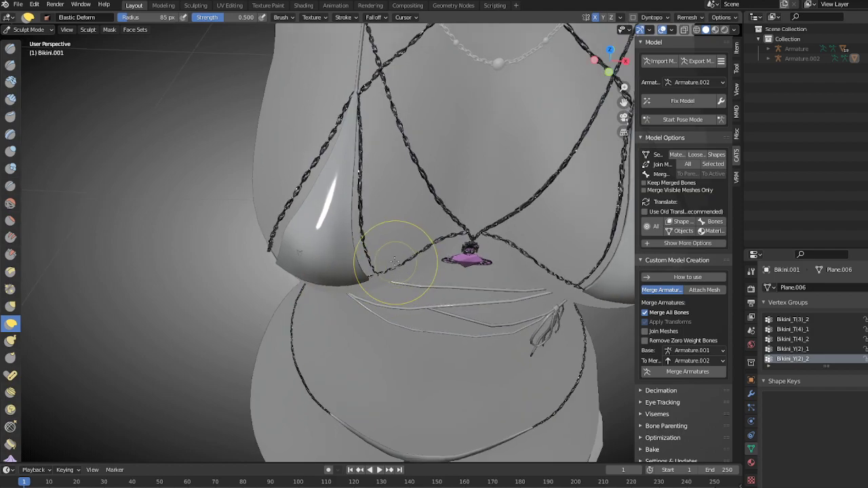
pyautogui.moveTo(297, 254)
pyautogui.mouseDown(button='middle')
pyautogui.moveTo(387, 242)
pyautogui.moveTo(400, 217)
pyautogui.moveTo(378, 183)
pyautogui.moveTo(405, 234)
pyautogui.moveTo(381, 254)
pyautogui.moveTo(380, 163)
pyautogui.mouseUp(button='middle')
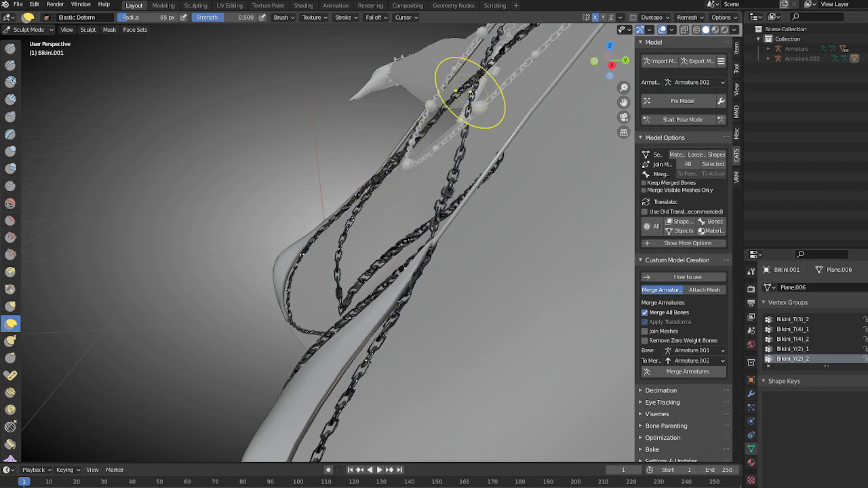
pyautogui.moveTo(475, 55); pyautogui.dragTo(318, 264, button='middle')
pyautogui.scroll(-4, 320, 265)
pyautogui.moveTo(457, 297)
pyautogui.mouseDown(button='middle')
pyautogui.moveTo(370, 284)
pyautogui.moveTo(357, 253)
pyautogui.moveTo(428, 238)
pyautogui.moveTo(523, 271)
pyautogui.mouseUp(button='middle')
pyautogui.scroll(3, 475, 258)
pyautogui.moveTo(432, 242); pyautogui.dragTo(331, 261, button='middle')
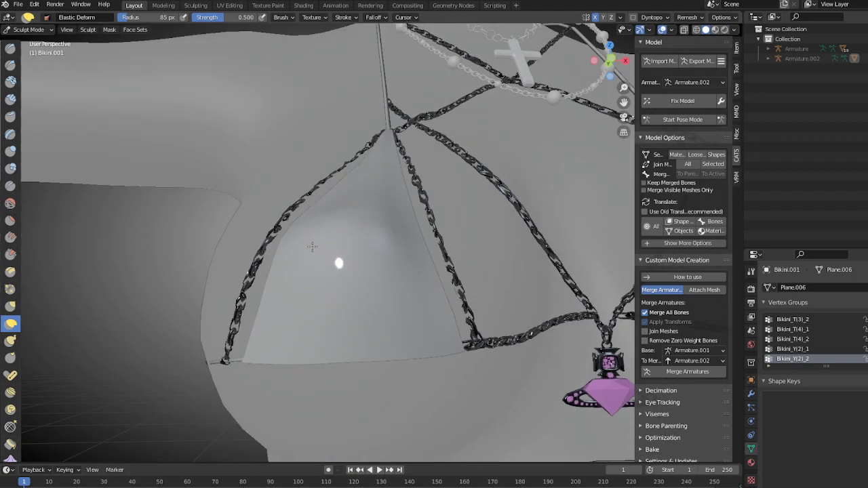
pyautogui.scroll(-7, 312, 247)
pyautogui.moveTo(434, 283); pyautogui.dragTo(328, 290, button='middle')
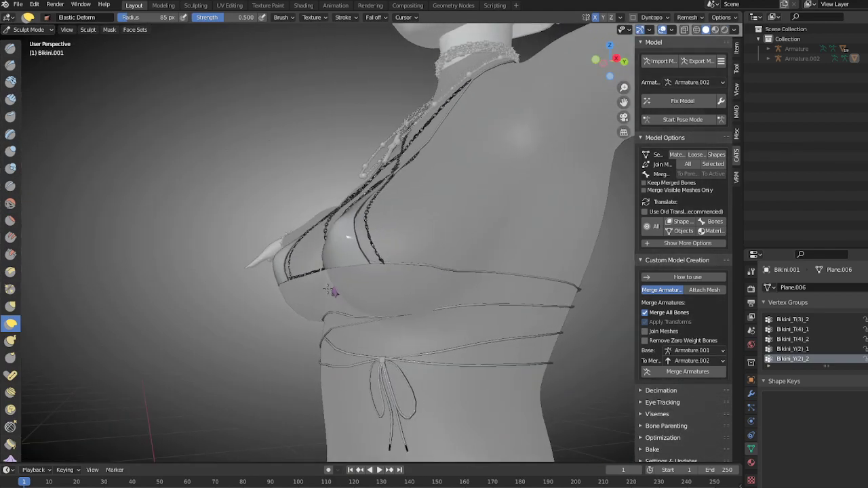
pyautogui.scroll(4, 438, 343)
pyautogui.moveTo(440, 344); pyautogui.dragTo(495, 271, button='middle')
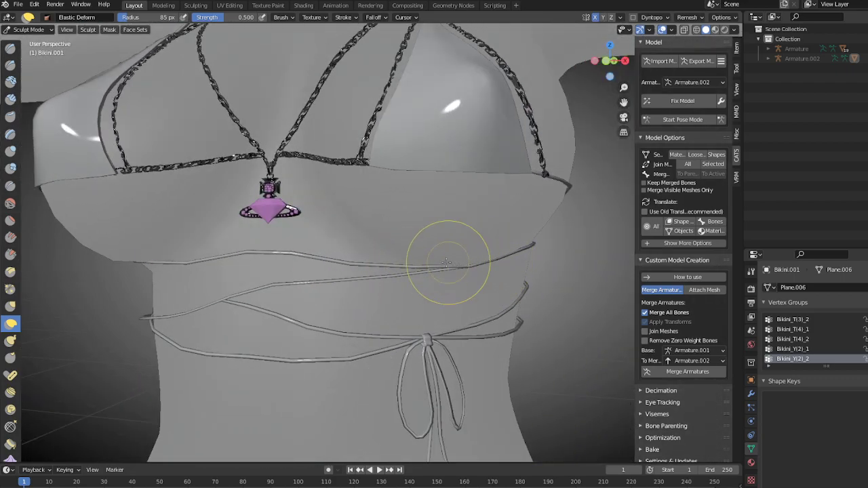
pyautogui.moveTo(455, 251); pyautogui.dragTo(338, 291, button='middle')
pyautogui.scroll(-4, 319, 308)
pyautogui.moveTo(411, 330)
pyautogui.mouseDown(button='middle')
pyautogui.moveTo(229, 303)
pyautogui.moveTo(135, 204)
pyautogui.moveTo(64, 57)
pyautogui.mouseUp(button='middle')
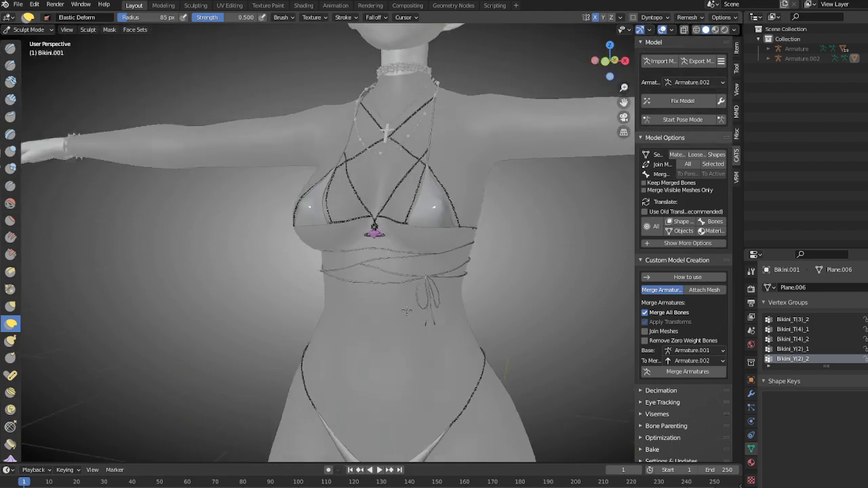
pyautogui.click(29, 30)
pyautogui.click(33, 38)
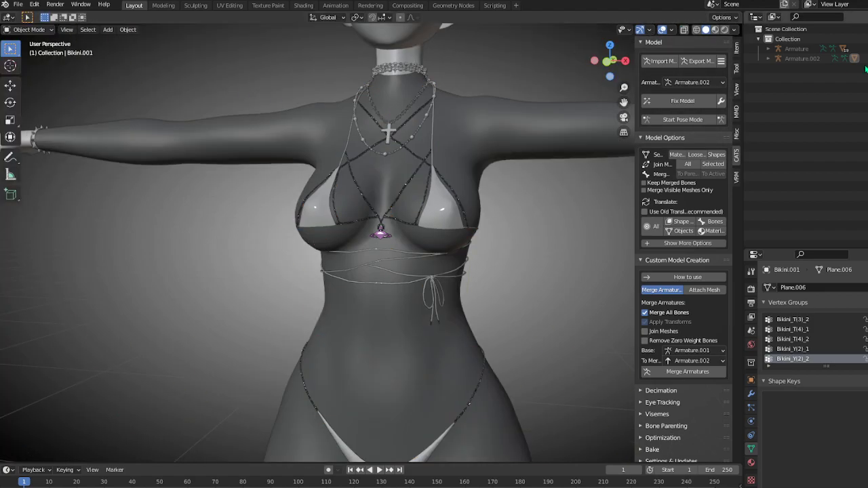
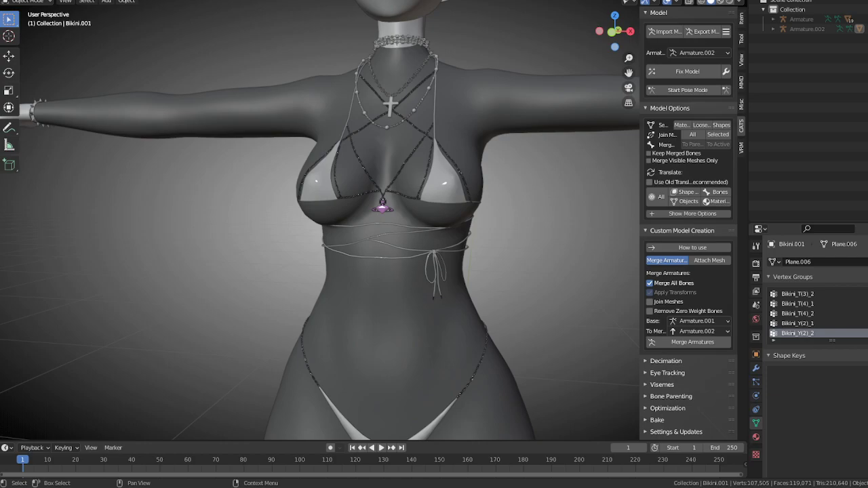
# - Unhide and select the bikini's Armature.002 and open it in Edit Mode
pyautogui.scroll(-8, 413, 194)
pyautogui.moveTo(413, 194); pyautogui.dragTo(263, 194, button='middle')
pyautogui.scroll(4, 264, 195)
pyautogui.click(867, 29)
pyautogui.moveTo(437, 205)
pyautogui.mouseDown(button='middle')
pyautogui.moveTo(529, 207)
pyautogui.moveTo(440, 204)
pyautogui.mouseUp(button='middle')
pyautogui.moveTo(350, 256); pyautogui.dragTo(378, 258, button='middle')
pyautogui.click(377, 257)
pyautogui.click(378, 265)
pyautogui.press('Tab')
# - Delete the cluster of string bones behind the hips from Armature.002 and return to Object Mode
pyautogui.moveTo(312, 274); pyautogui.dragTo(390, 275, button='middle')
pyautogui.keyDown('shift'); pyautogui.moveTo(386, 298); pyautogui.dragTo(339, 230, button='middle'); pyautogui.keyUp('shift')
pyautogui.moveTo(278, 152); pyautogui.dragTo(338, 221)
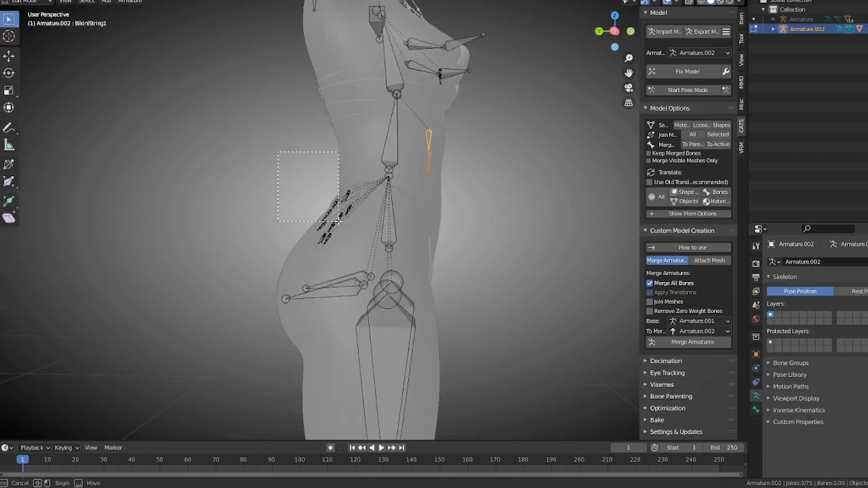
pyautogui.moveTo(356, 254); pyautogui.dragTo(357, 254)
pyautogui.press('x')
pyautogui.click(300, 120)
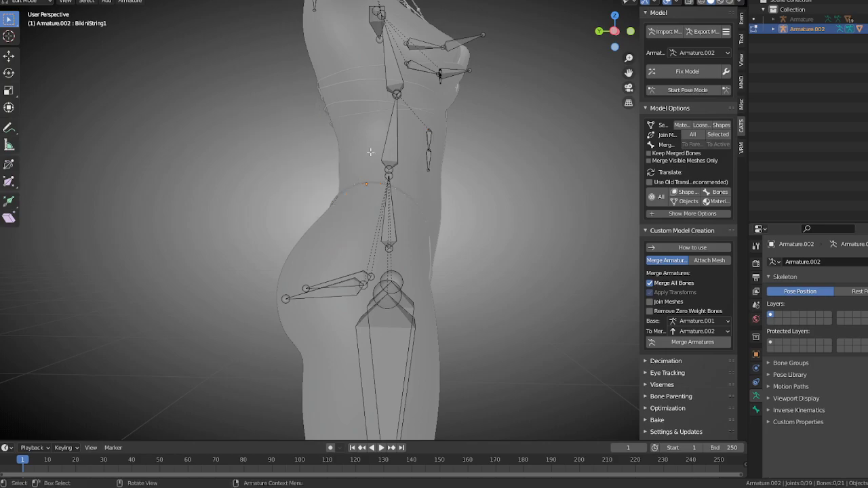
pyautogui.moveTo(352, 148); pyautogui.dragTo(454, 170, button='middle')
pyautogui.press('Tab')
# - Unhide the avatar's Armature so that both armatures are shown together
pyautogui.moveTo(505, 221); pyautogui.dragTo(370, 198, button='middle')
pyautogui.scroll(-3, 310, 223)
pyautogui.scroll(2, 476, 228)
pyautogui.keyDown('shift'); pyautogui.moveTo(380, 289); pyautogui.dragTo(345, 284, button='middle'); pyautogui.keyUp('shift')
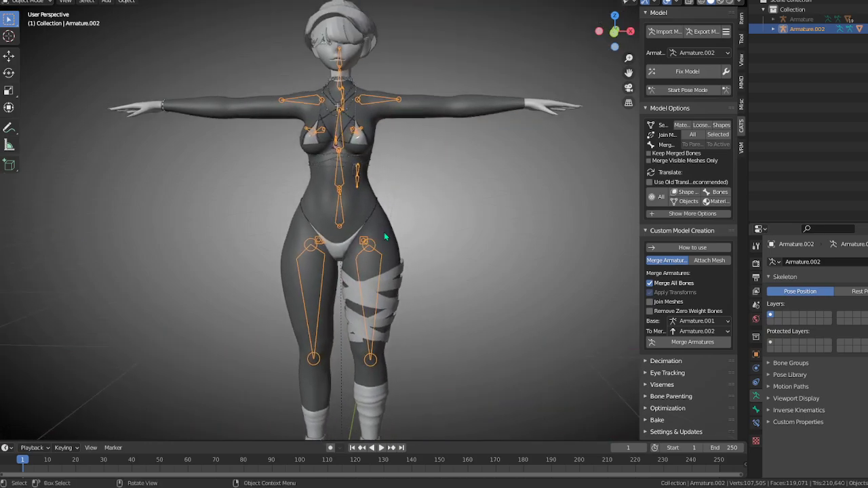
pyautogui.click(867, 19)
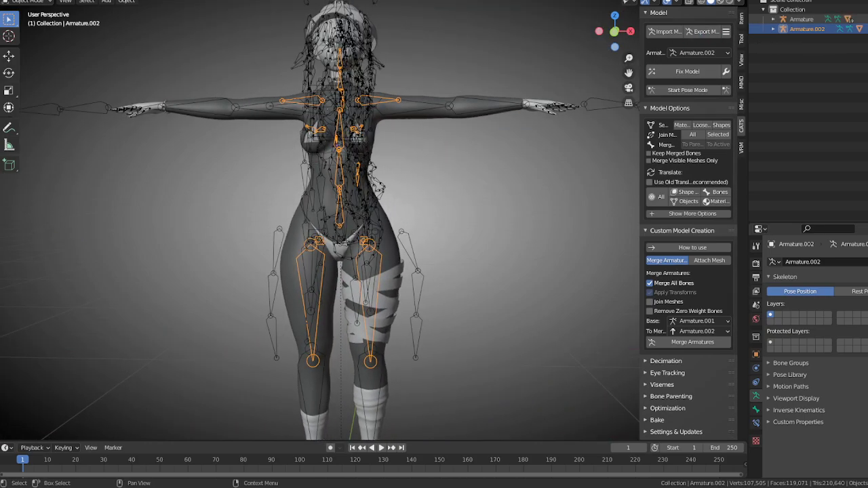
pyautogui.keyDown('shift'); pyautogui.moveTo(474, 214); pyautogui.dragTo(665, 260, button='middle'); pyautogui.keyUp('shift')
pyautogui.scroll(1, 539, 238)
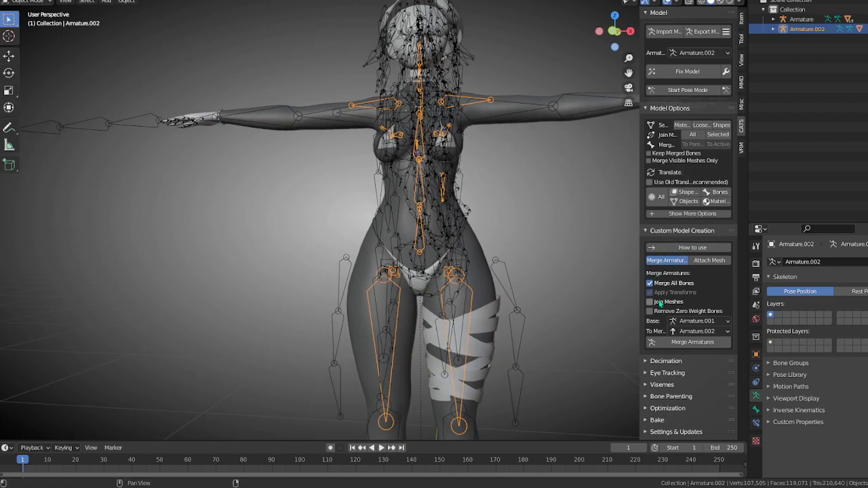
# - Compare the merge options with Merge All Bones off and on, and check the avatar armature's data name
pyautogui.click(666, 284)
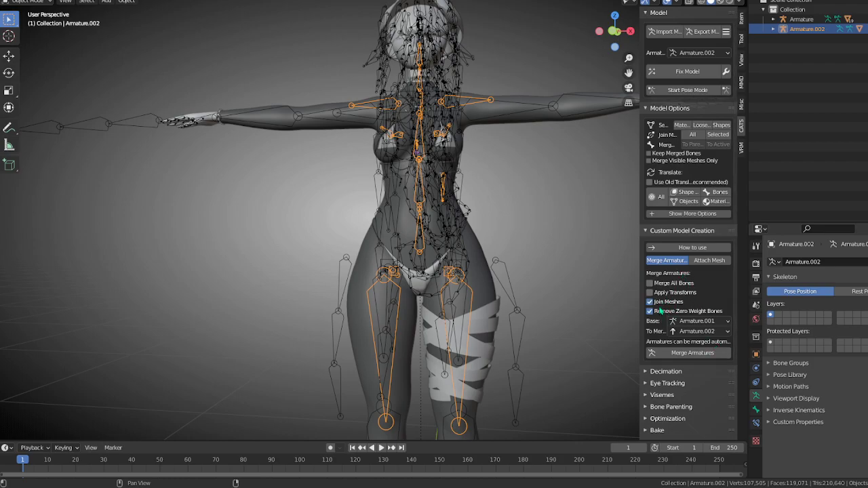
pyautogui.click(673, 283)
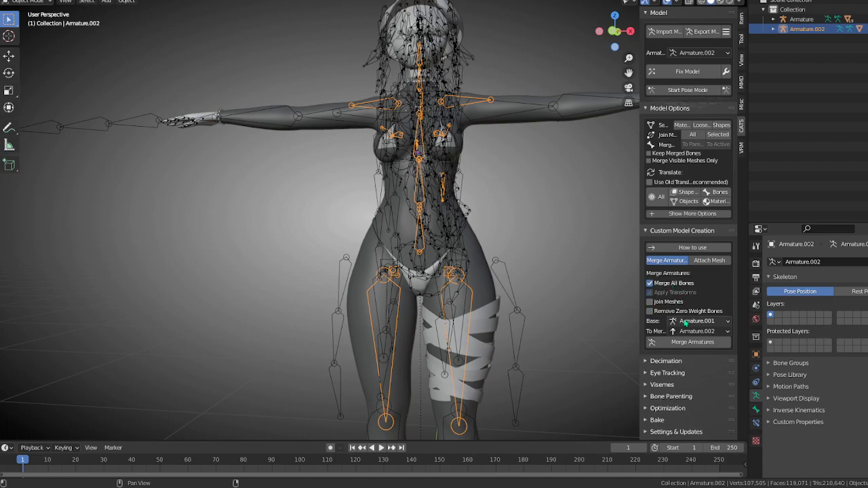
pyautogui.click(773, 19)
pyautogui.click(821, 39)
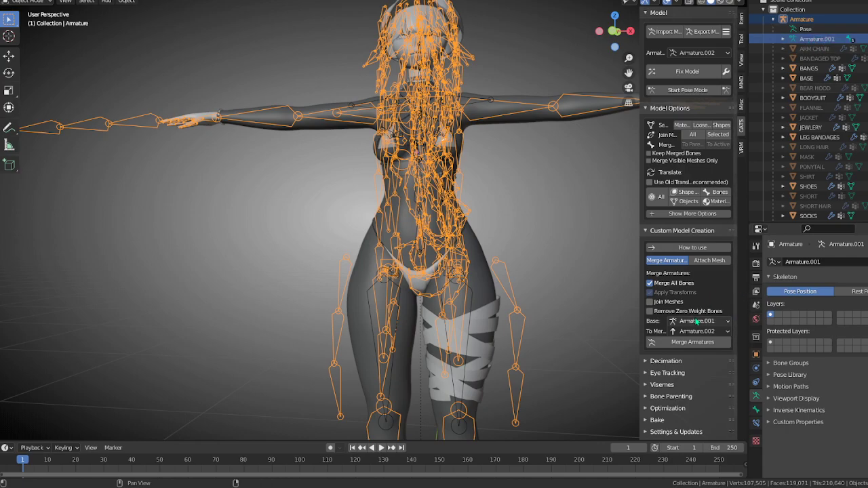
pyautogui.click(773, 19)
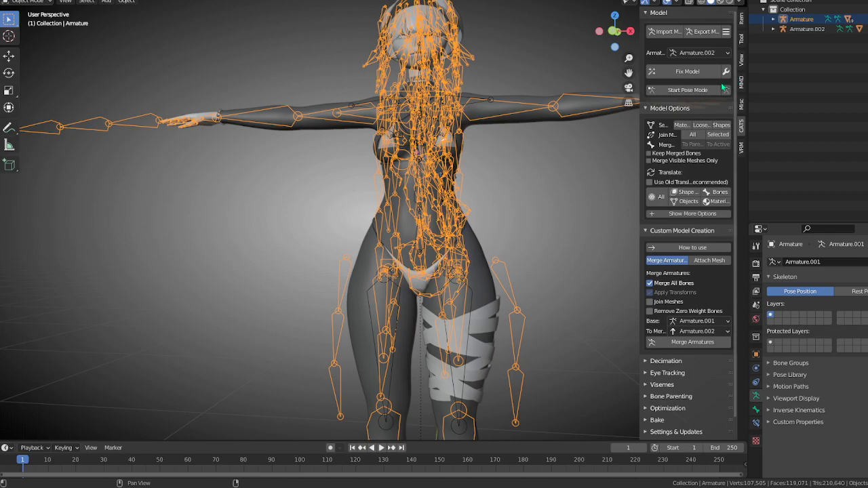
# - Consult the merging armatures chapter of the YouTube Blender tutorial, and return to Blender
pyautogui.click(500, 125)
pyautogui.click(543, 172)
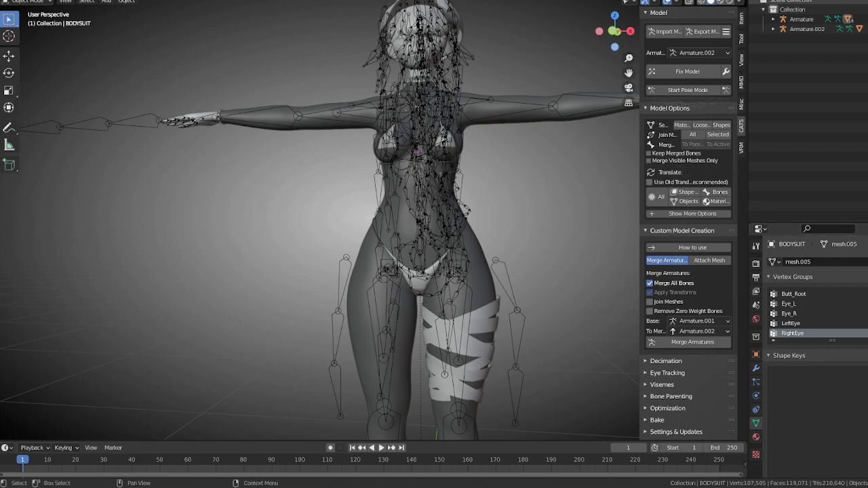
pyautogui.moveTo(867, 40); pyautogui.dragTo(390, 7)
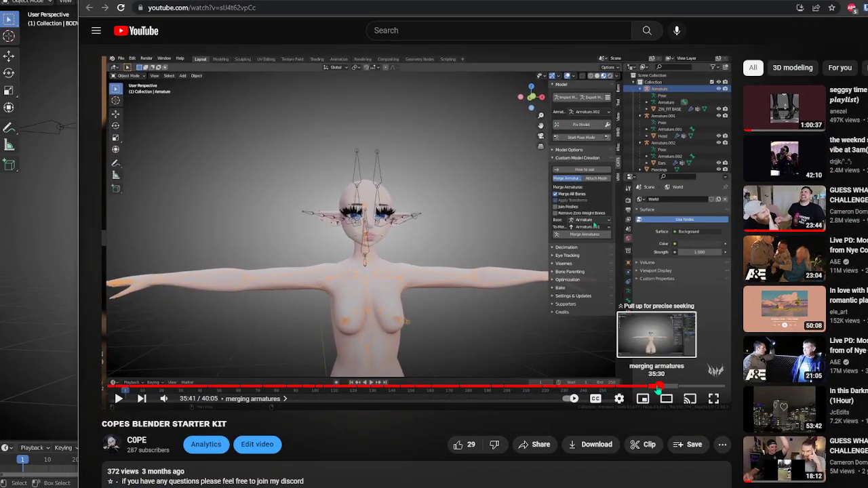
pyautogui.moveTo(810, 0); pyautogui.dragTo(867, 156)
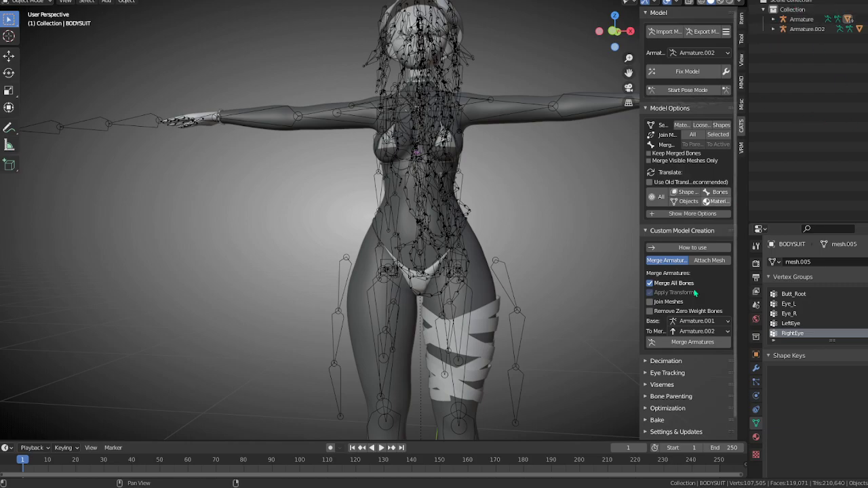
# - Merge Armature.002 into the base Armature.001 with Merge All Bones enabled
pyautogui.click(688, 346)
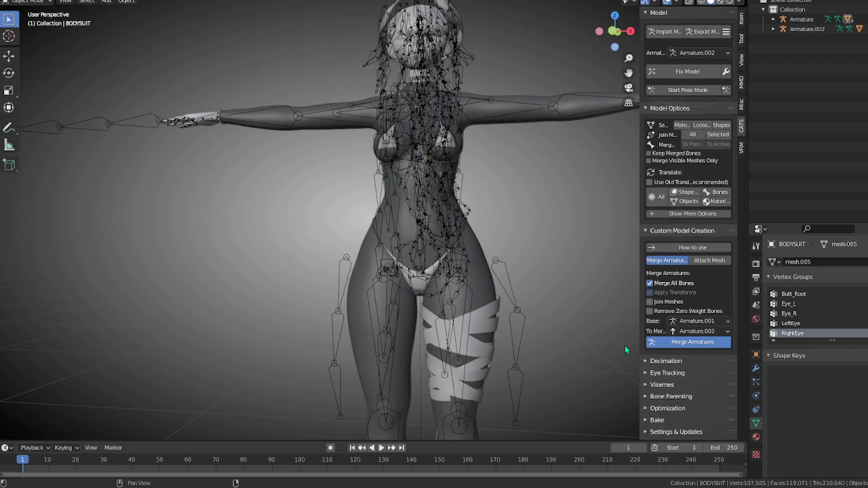
pyautogui.moveTo(407, 213); pyautogui.dragTo(432, 220, button='middle')
pyautogui.scroll(2, 368, 228)
# - Open the merged armature in Edit Mode and delete the oversized Twist_Butt_R bone sticking out behind the avatar
pyautogui.click(368, 228)
pyautogui.press('Tab')
pyautogui.scroll(2, 370, 229)
pyautogui.scroll(-2, 443, 244)
pyautogui.click(268, 218)
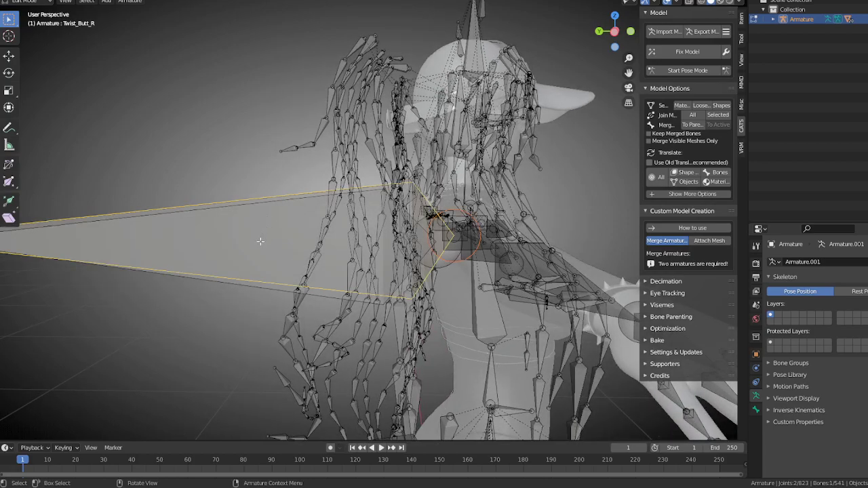
pyautogui.press('x')
pyautogui.click(258, 239)
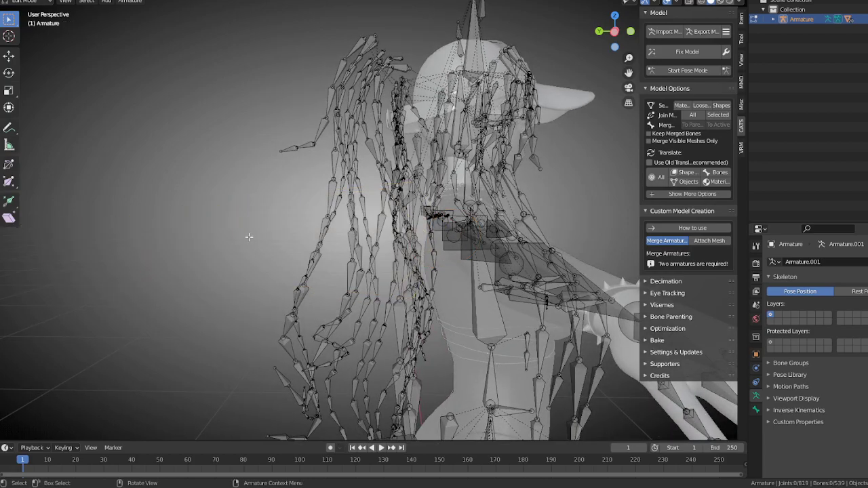
# - Delete the misplaced Right leg bone lying across the shoulder area of the merged armature
pyautogui.moveTo(310, 230); pyautogui.dragTo(403, 225, button='middle')
pyautogui.press('Tab')
pyautogui.moveTo(261, 241); pyautogui.dragTo(325, 214, button='middle')
pyautogui.press('Tab')
pyautogui.click(324, 214)
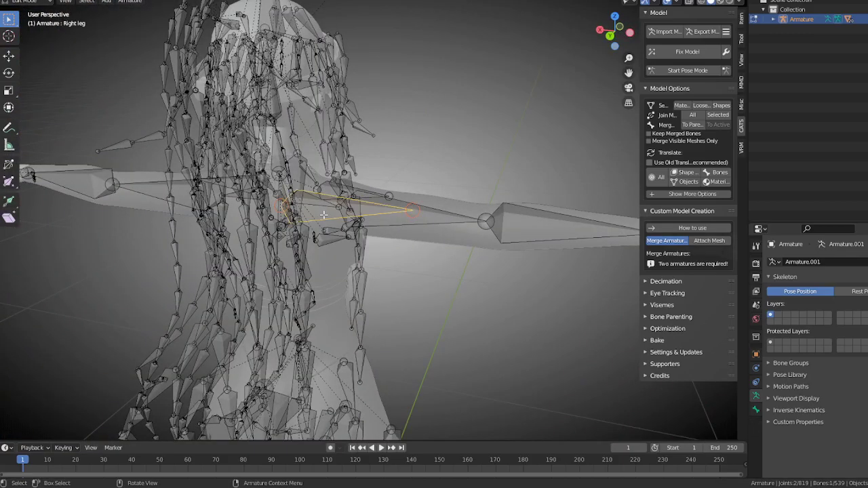
pyautogui.press('x')
pyautogui.click(324, 214)
pyautogui.moveTo(323, 214); pyautogui.dragTo(430, 255, button='middle')
# - Delete the Right shoulder bone and another bone beside the upper arm
pyautogui.click(458, 293)
pyautogui.scroll(-4, 458, 292)
pyautogui.moveTo(458, 293); pyautogui.dragTo(387, 274, button='middle')
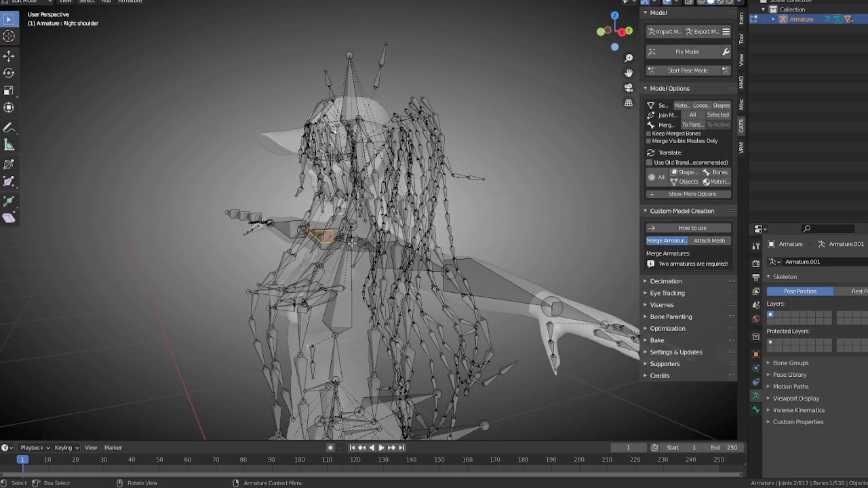
pyautogui.scroll(4, 360, 248)
pyautogui.press('x')
pyautogui.click(377, 301)
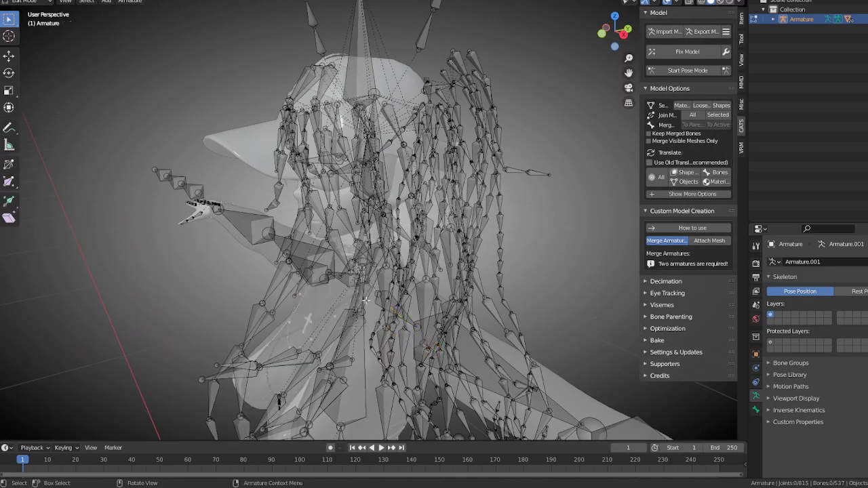
pyautogui.click(320, 272)
pyautogui.press('x')
pyautogui.click(319, 272)
pyautogui.moveTo(319, 272); pyautogui.dragTo(372, 292, button='middle')
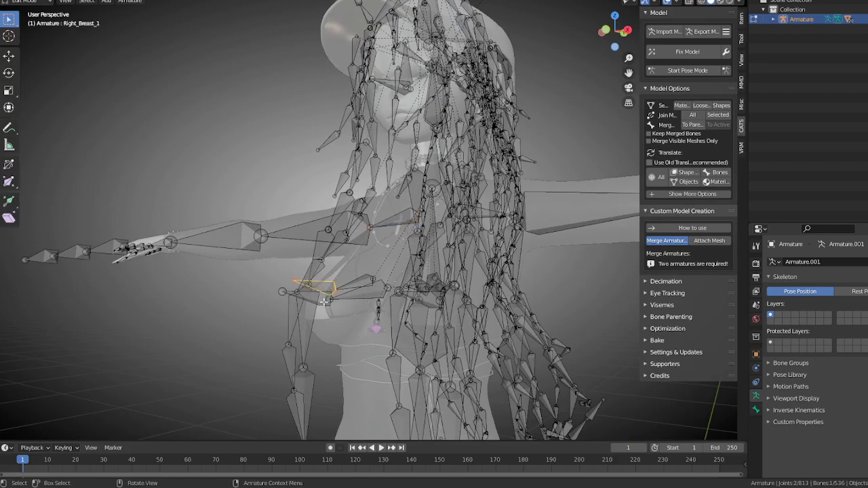
# - Test the Boob.R bone's deformation by rotating it in pose mode, and stop pose mode
pyautogui.click(365, 295)
pyautogui.moveTo(365, 295); pyautogui.dragTo(404, 287, button='middle')
pyautogui.click(696, 71)
pyautogui.moveTo(455, 335); pyautogui.dragTo(436, 324, button='middle')
pyautogui.press('r')
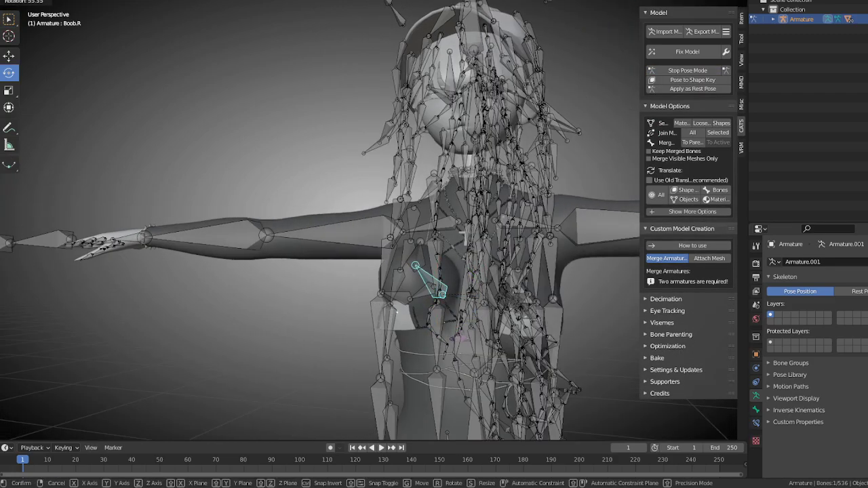
pyautogui.click(439, 317)
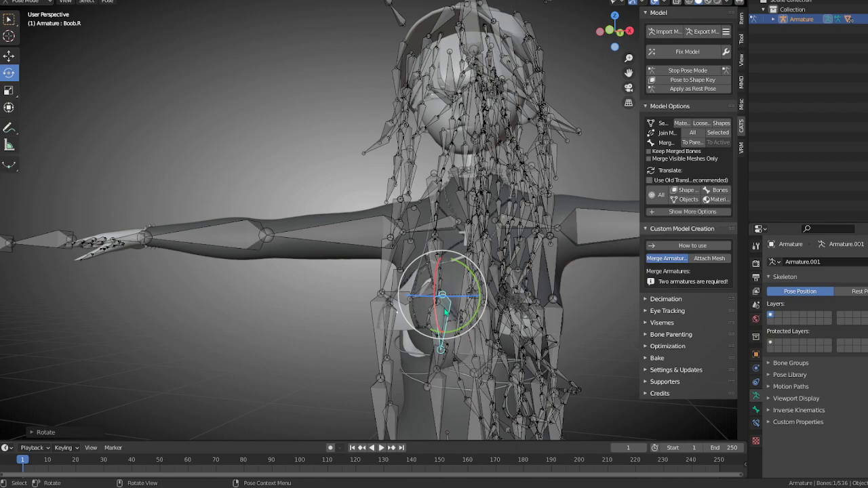
pyautogui.click(688, 70)
# - Parent the Right_Breast_0 bone to Boob.R in Edit Mode
pyautogui.moveTo(319, 338); pyautogui.dragTo(409, 300, button='middle')
pyautogui.press('Tab')
pyautogui.click(387, 291)
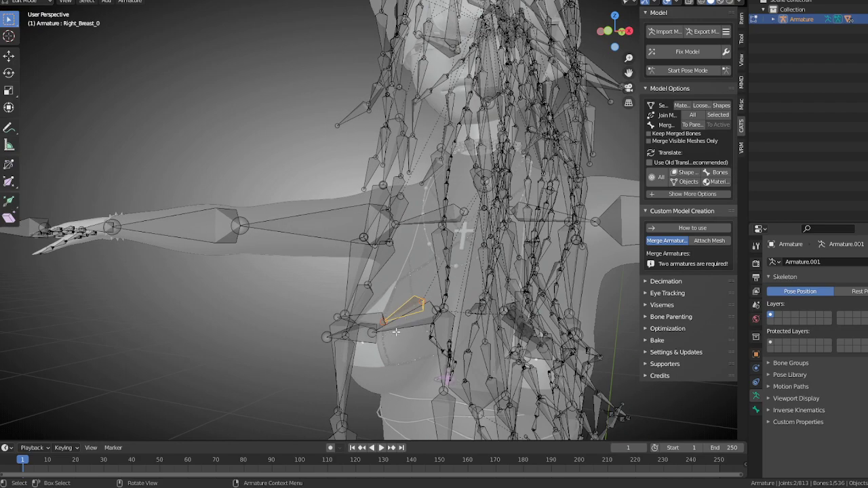
pyautogui.keyDown('shift'); pyautogui.click(414, 323); pyautogui.keyUp('shift')
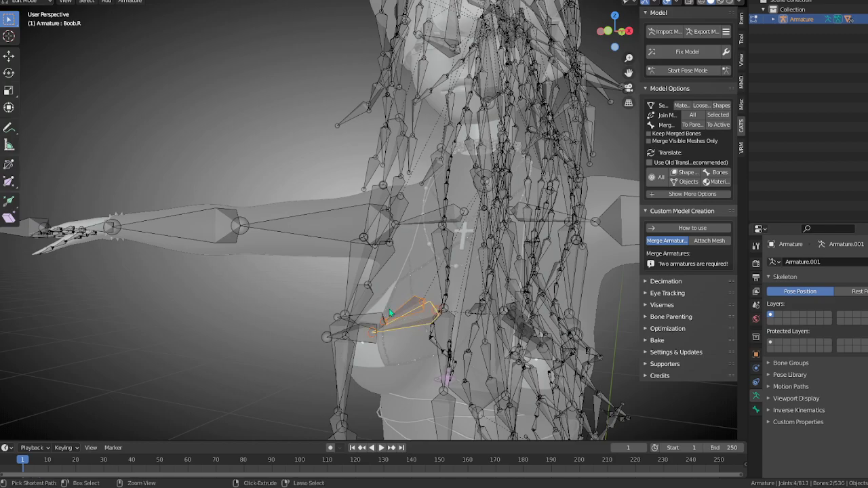
pyautogui.hotkey('ctrl', 'p')
pyautogui.click(382, 320)
# - Select the Left_Breast_0 bone together with Boob.L as the active bone for parenting
pyautogui.moveTo(381, 320); pyautogui.dragTo(448, 270, button='middle')
pyautogui.click(456, 276)
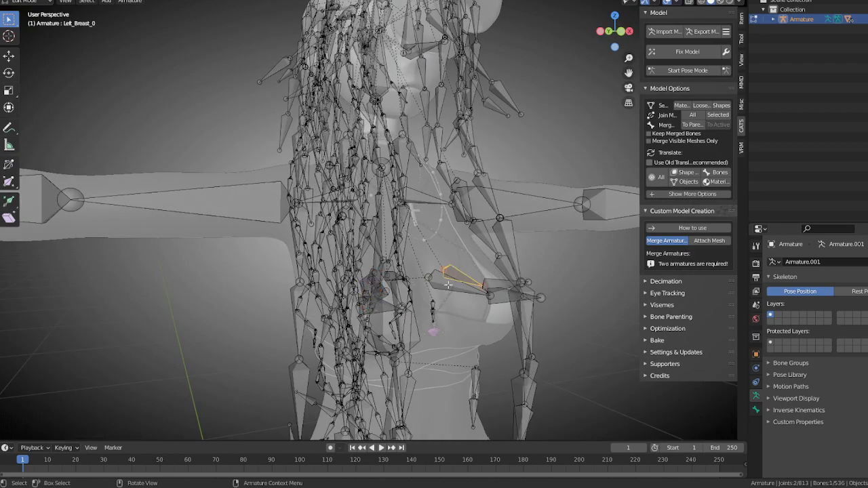
pyautogui.keyDown('shift'); pyautogui.click(445, 287); pyautogui.keyUp('shift')
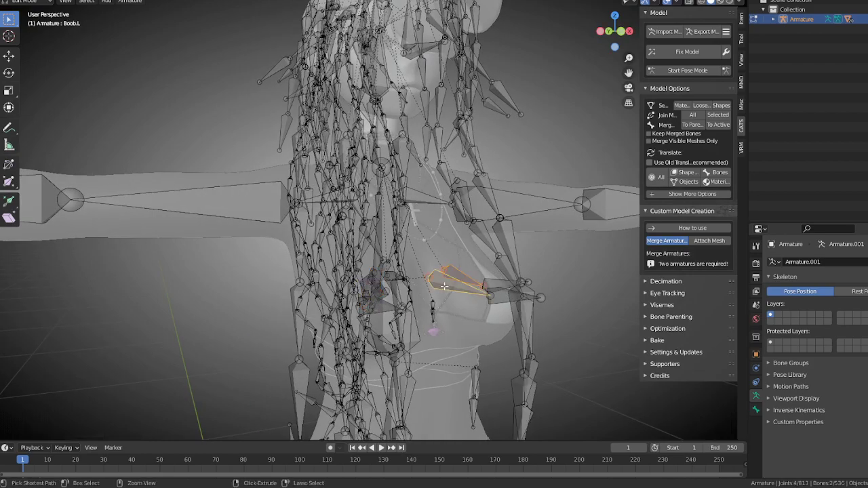
# - Parent the adjacent selected left breast bone to Boob.L
pyautogui.press('ctrl')
pyautogui.hotkey('ctrl', 'p')
pyautogui.click(444, 286)
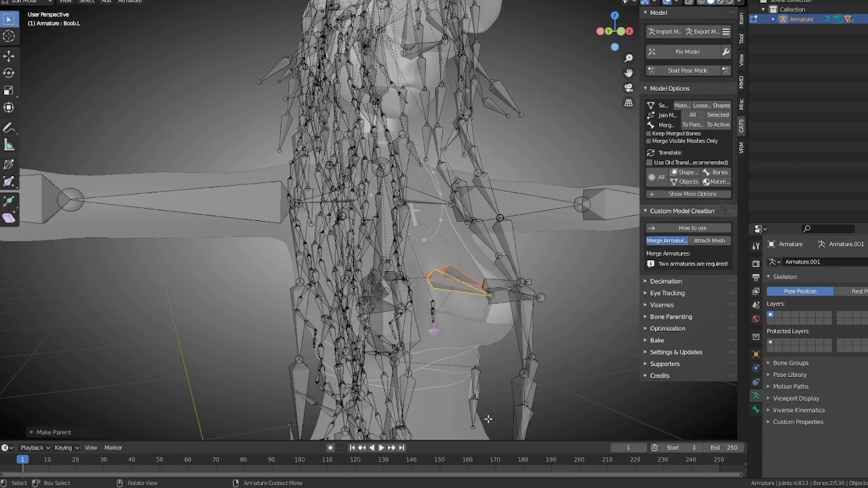
# - Leave bone editing and start pose mode for the armature
pyautogui.moveTo(488, 428); pyautogui.dragTo(427, 328, button='middle')
pyautogui.click(405, 299)
pyautogui.moveTo(406, 300); pyautogui.dragTo(475, 295, button='middle')
pyautogui.scroll(3, 461, 298)
pyautogui.moveTo(518, 327); pyautogui.dragTo(450, 319, button='middle')
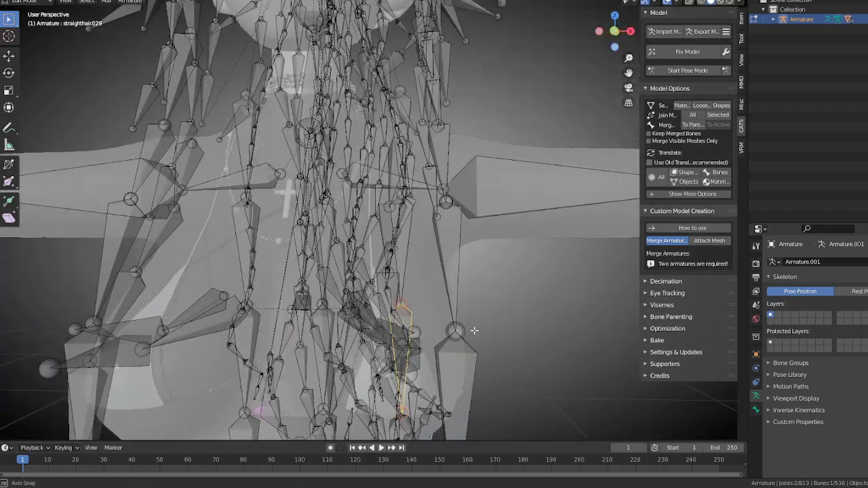
pyautogui.scroll(-5, 450, 319)
pyautogui.press('Tab')
pyautogui.scroll(3, 466, 126)
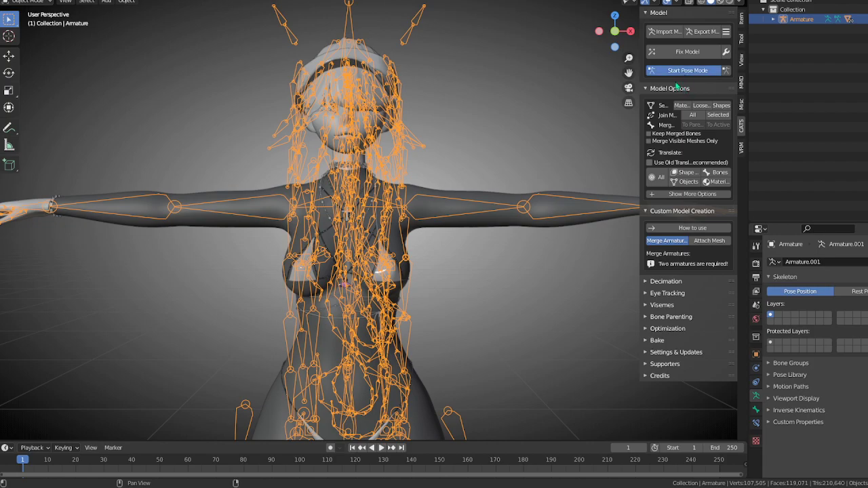
pyautogui.click(688, 71)
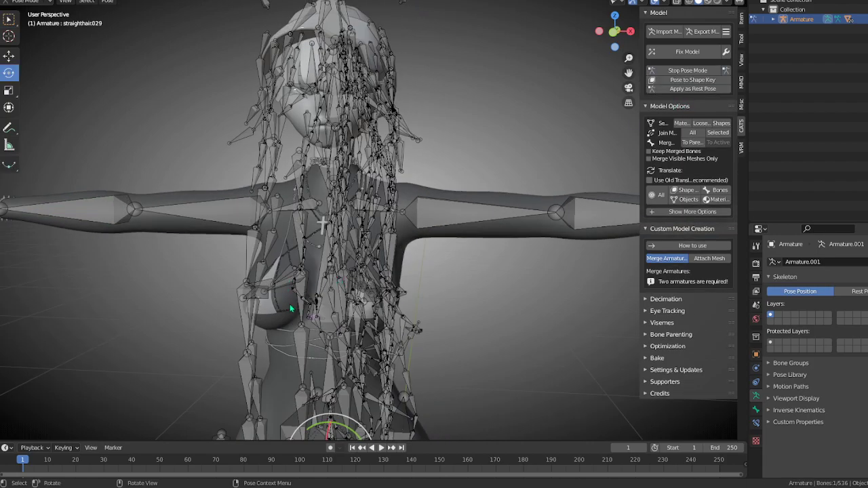
# - Test-rotate the Boob.R bone in pose mode and undo the rotation
pyautogui.click(281, 282)
pyautogui.moveTo(280, 283); pyautogui.dragTo(272, 264, button='middle')
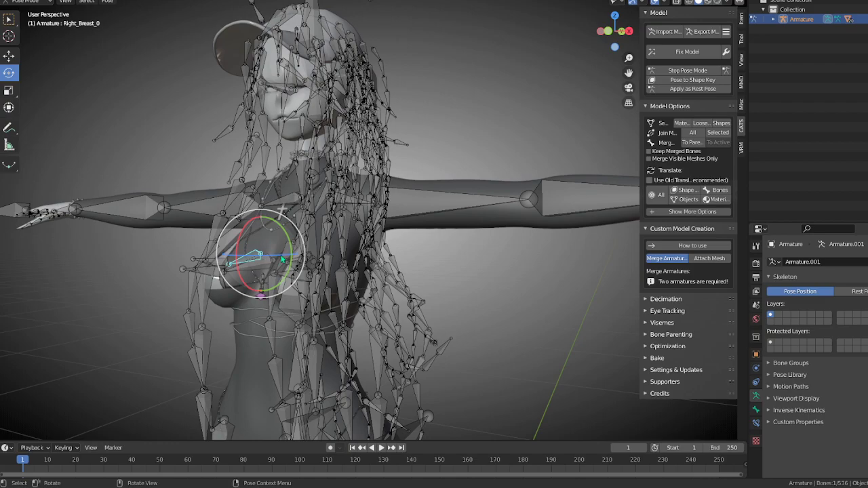
pyautogui.click(298, 280)
pyautogui.moveTo(297, 279); pyautogui.dragTo(319, 268, button='middle')
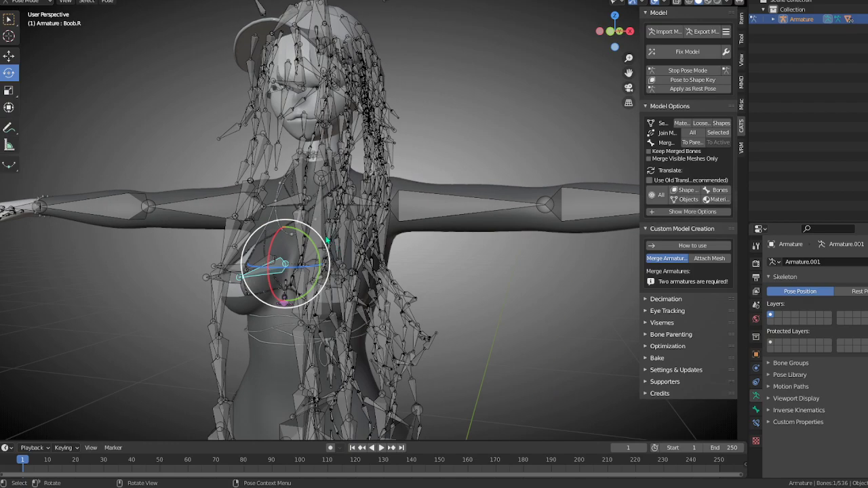
pyautogui.press('r')
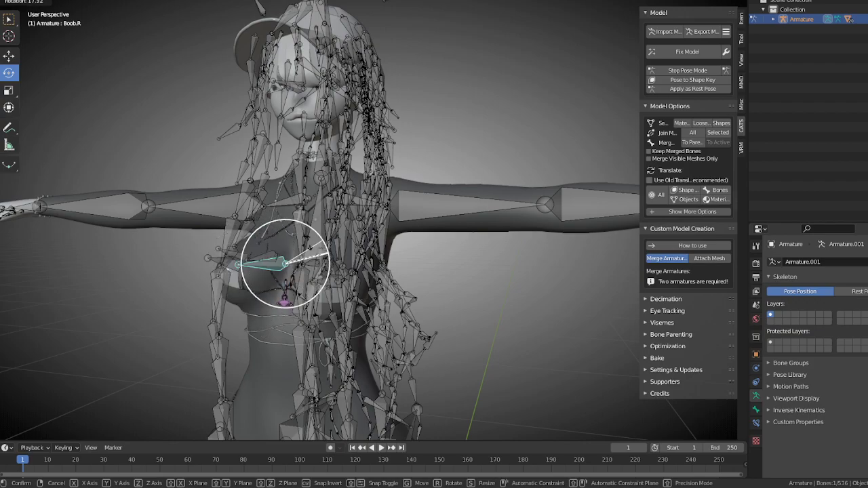
pyautogui.click(304, 243)
pyautogui.hotkey('ctrl', 'z')
# - Edit the armature to move the Right_Breast_0 and Right_Breast_1 bones slightly down, and return to pose mode
pyautogui.scroll(3, 295, 269)
pyautogui.moveTo(295, 269); pyautogui.dragTo(223, 334, button='middle')
pyautogui.press('Tab')
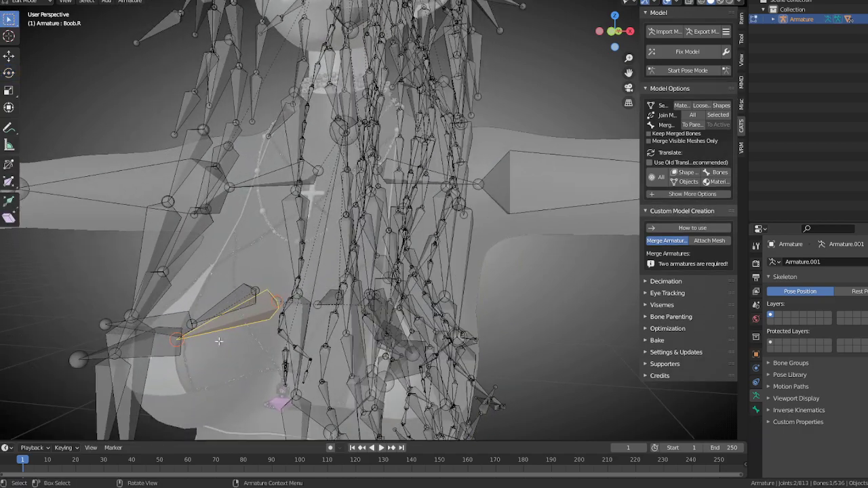
pyautogui.click(228, 303)
pyautogui.keyDown('shift'); pyautogui.click(173, 339); pyautogui.keyUp('shift')
pyautogui.scroll(-3, 176, 339)
pyautogui.moveTo(270, 288); pyautogui.dragTo(492, 307, button='middle')
pyautogui.press('g')
pyautogui.click(272, 307)
pyautogui.press('g')
pyautogui.click(492, 306)
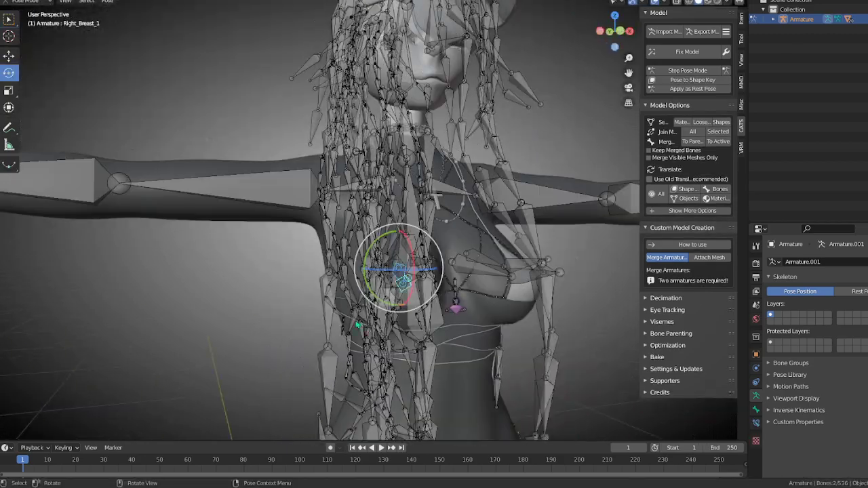
# - Test the Boob.R bone again with a small rotation and undo it
pyautogui.moveTo(353, 292); pyautogui.dragTo(298, 270, button='middle')
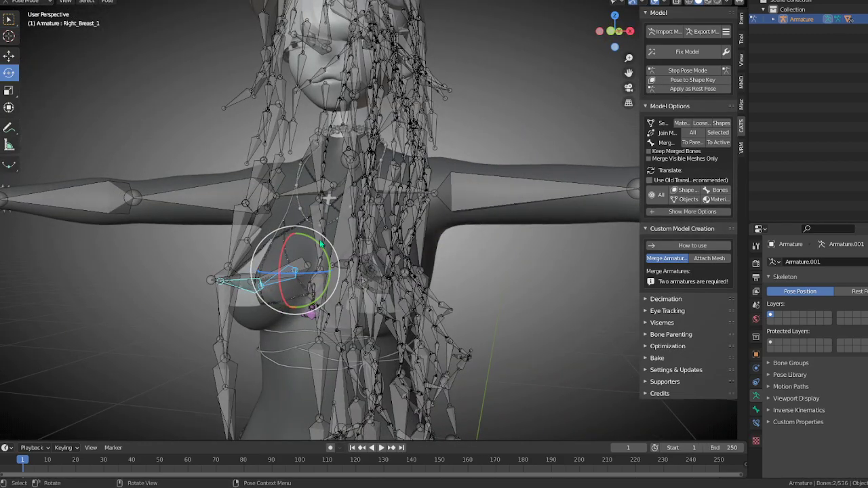
pyautogui.click(297, 263)
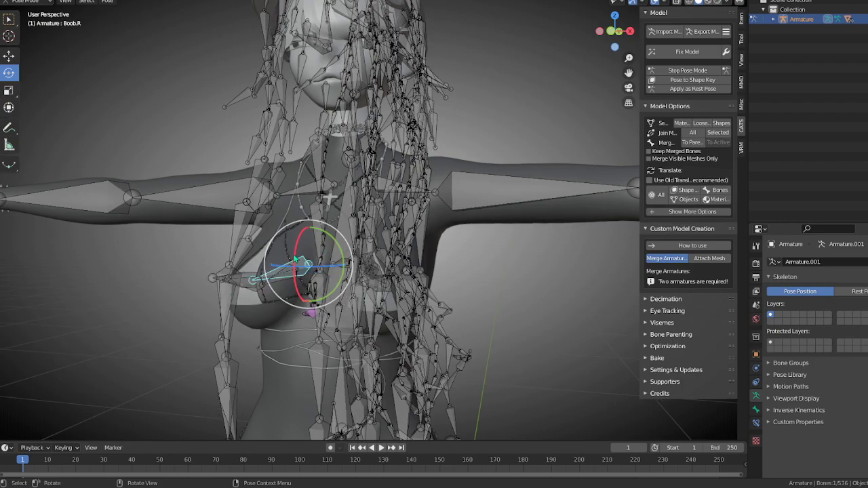
pyautogui.moveTo(316, 251); pyautogui.dragTo(289, 248, button='middle')
pyautogui.moveTo(303, 224)
pyautogui.mouseDown()
pyautogui.moveTo(310, 227)
pyautogui.moveTo(261, 231)
pyautogui.moveTo(292, 222)
pyautogui.moveTo(318, 236)
pyautogui.moveTo(304, 234)
pyautogui.mouseUp()
pyautogui.hotkey('ctrl', 'z')
pyautogui.moveTo(245, 302); pyautogui.dragTo(286, 322, button='middle')
pyautogui.scroll(3, 286, 322)
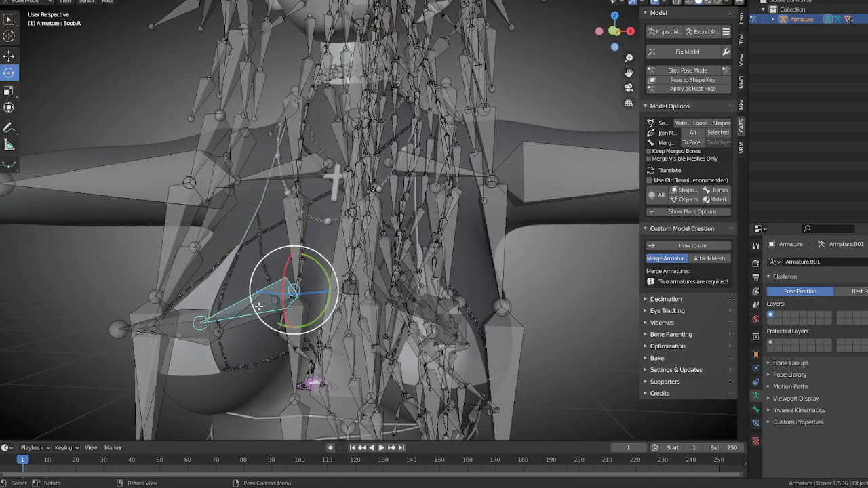
# - Delete the Right_Breast_0 and Right_Breast_1 bones and their two left-side counterparts from the armature
pyautogui.press('Tab')
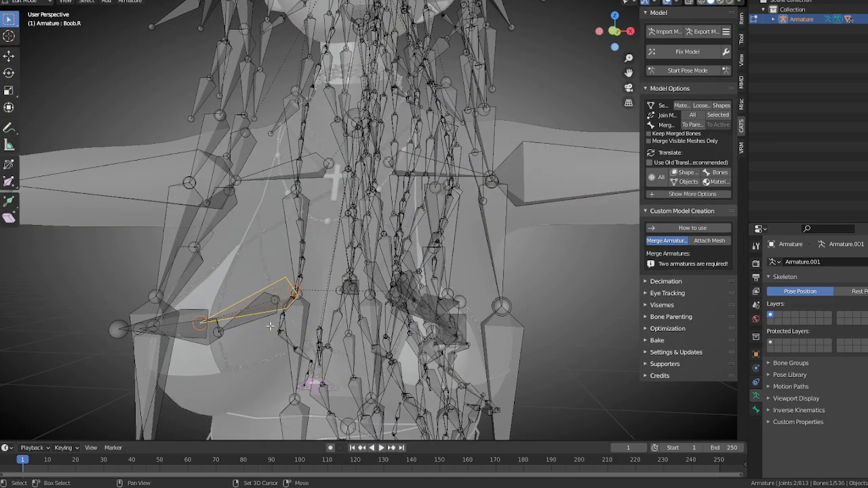
pyautogui.keyDown('shift'); pyautogui.click(196, 327); pyautogui.keyUp('shift')
pyautogui.moveTo(196, 326); pyautogui.dragTo(248, 321, button='middle')
pyautogui.scroll(-2, 248, 320)
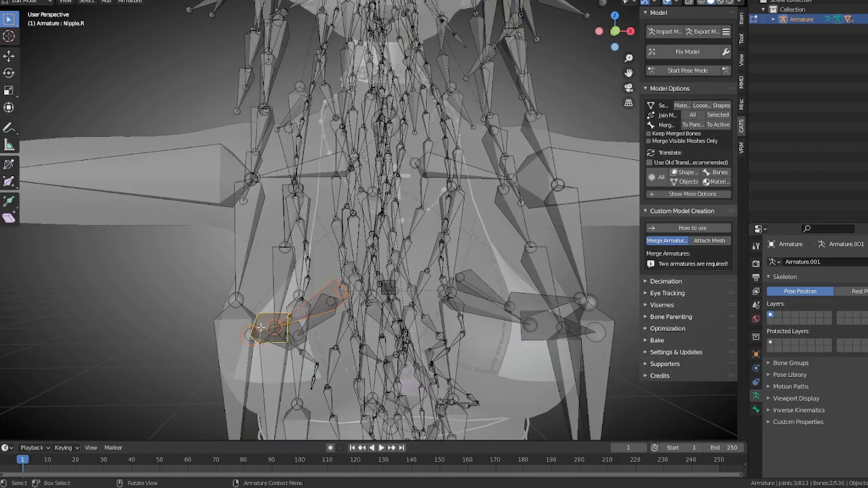
pyautogui.click(325, 316)
pyautogui.moveTo(324, 316); pyautogui.dragTo(302, 316, button='middle')
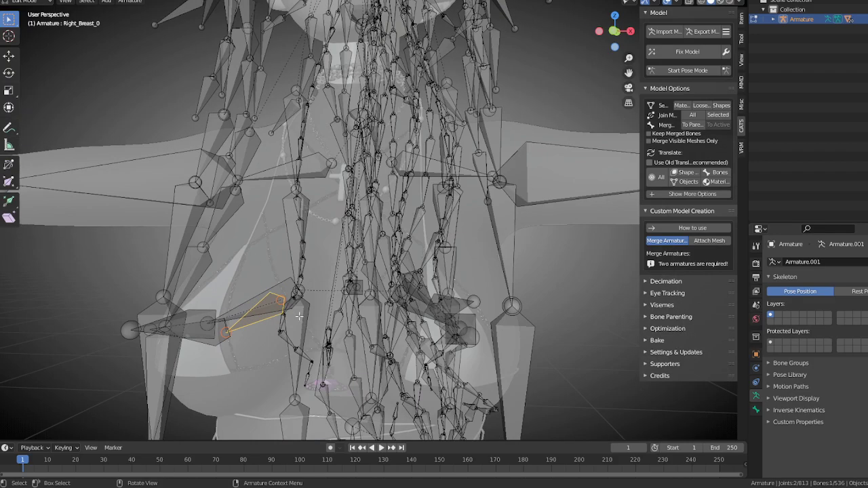
pyautogui.keyDown('shift'); pyautogui.click(216, 341); pyautogui.keyUp('shift')
pyautogui.moveTo(216, 342); pyautogui.dragTo(428, 335, button='middle')
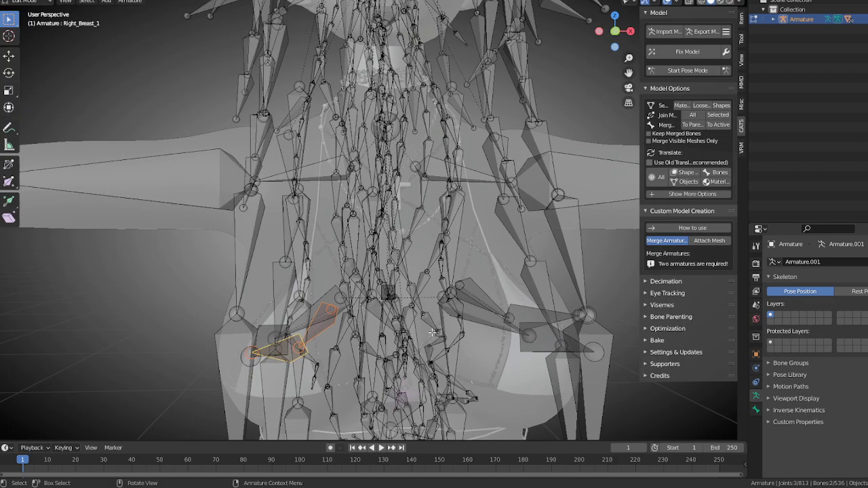
pyautogui.keyDown('shift'); pyautogui.click(517, 313); pyautogui.keyUp('shift')
pyautogui.keyDown('shift'); pyautogui.click(517, 313); pyautogui.keyUp('shift')
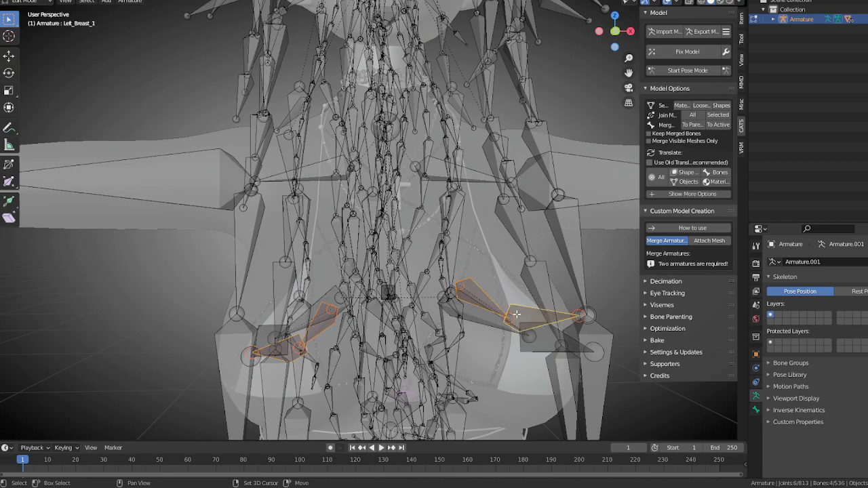
pyautogui.press('x')
pyautogui.click(453, 291)
# - Check the remaining chest bones in pose mode and return the armature to object mode
pyautogui.scroll(-5, 454, 294)
pyautogui.moveTo(454, 294); pyautogui.dragTo(461, 303, button='middle')
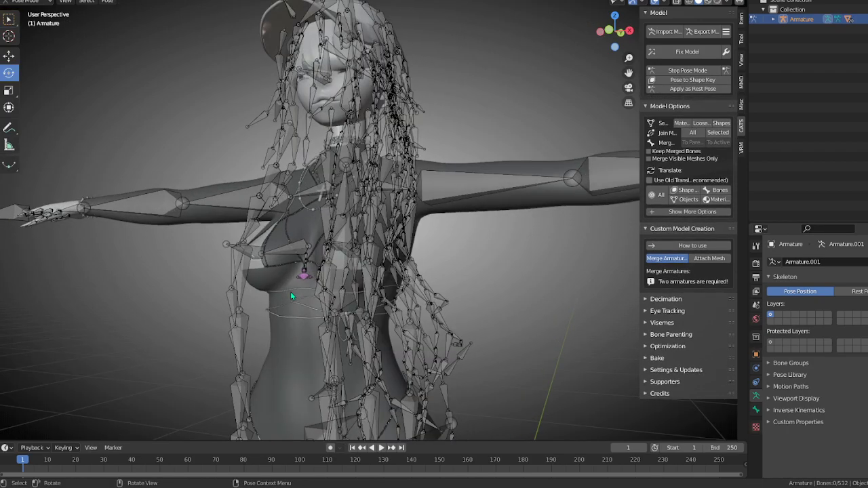
pyautogui.moveTo(291, 292); pyautogui.dragTo(319, 321, button='middle')
pyautogui.press('Tab')
pyautogui.click(683, 71)
pyautogui.click(682, 72)
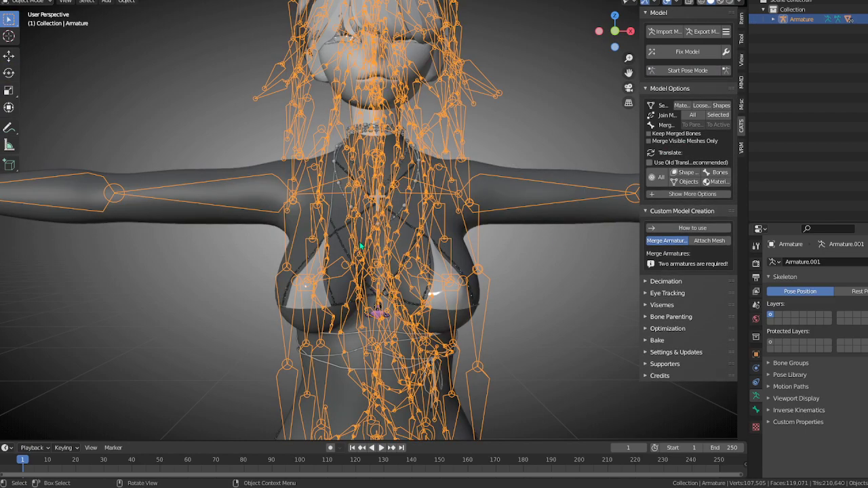
# - Hide the armature and open the Bikini.001 mesh for editing
pyautogui.press('h')
pyautogui.click(310, 290)
pyautogui.moveTo(309, 290); pyautogui.dragTo(381, 310, button='middle')
pyautogui.press('Tab')
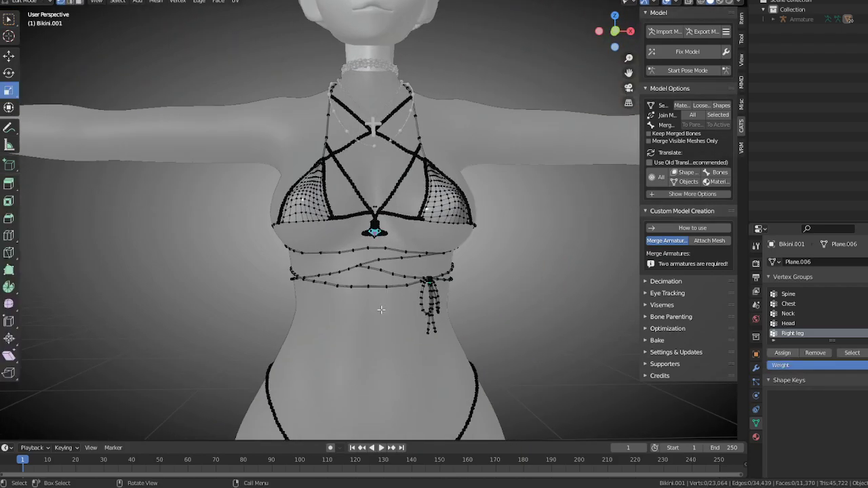
# - Delete the two stray vertices floating just above the chest pendant in the bikini mesh
pyautogui.press('KP_Decimal')
pyautogui.click(389, 174)
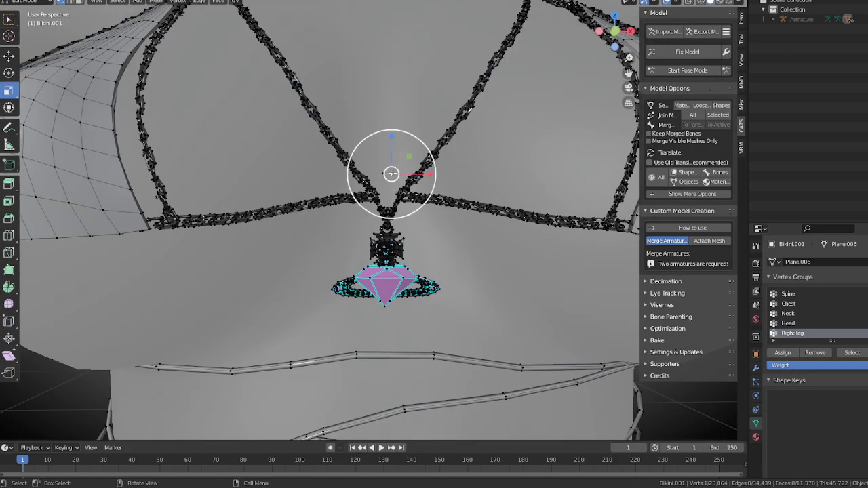
pyautogui.hotkey('ctrl', 'l')
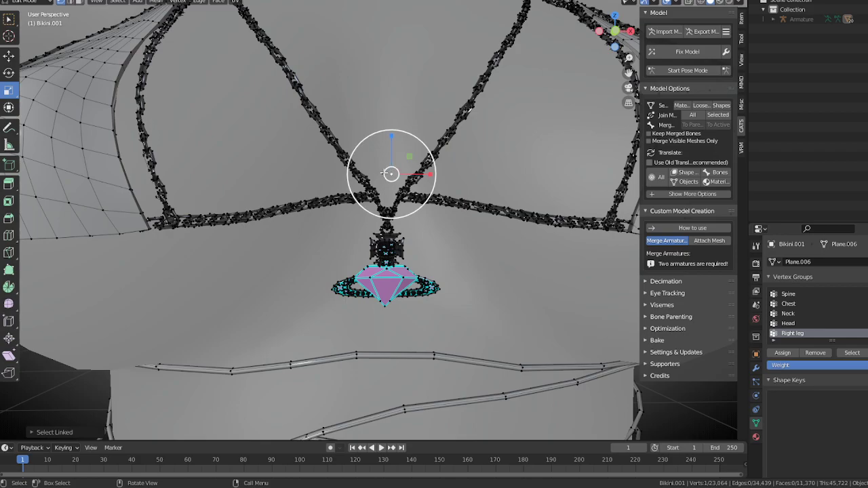
pyautogui.click(384, 173)
pyautogui.keyDown('shift'); pyautogui.click(392, 175); pyautogui.keyUp('shift')
pyautogui.press('x')
pyautogui.click(403, 172)
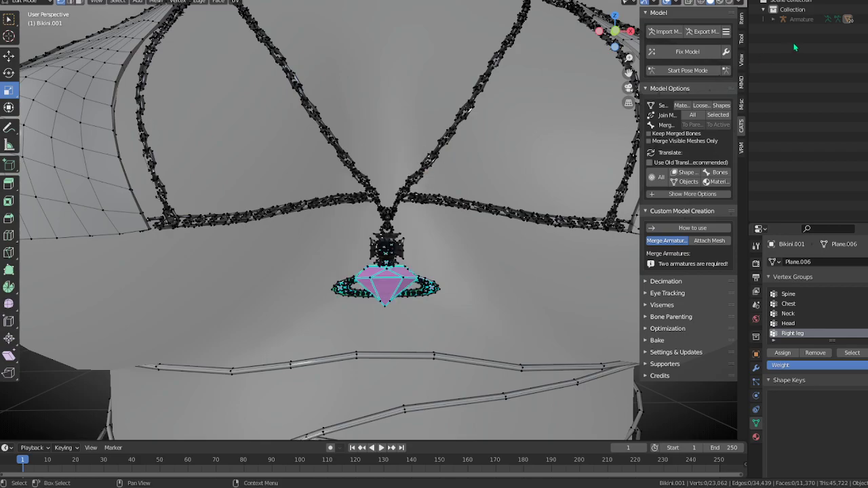
# - Unhide the armature and select all linked geometry of the hanging bow at the waist
pyautogui.click(867, 19)
pyautogui.scroll(-3, 388, 212)
pyautogui.moveTo(388, 212); pyautogui.dragTo(167, 342, button='middle')
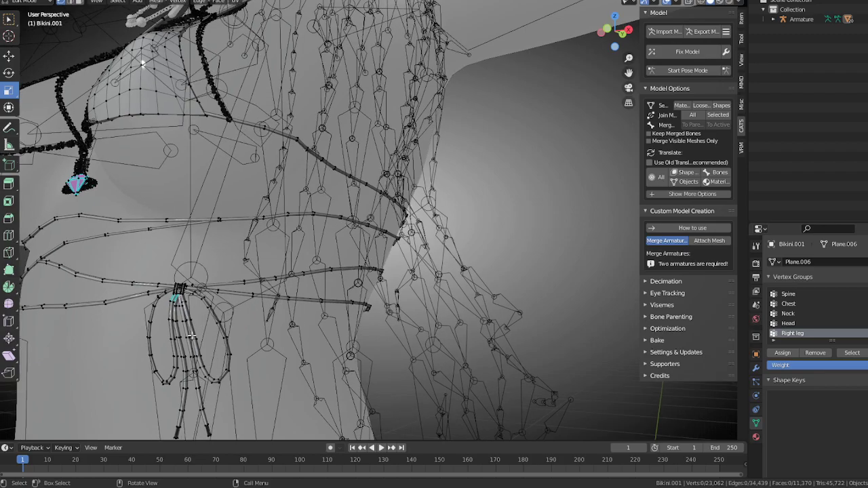
pyautogui.press('l')
pyautogui.press('l')
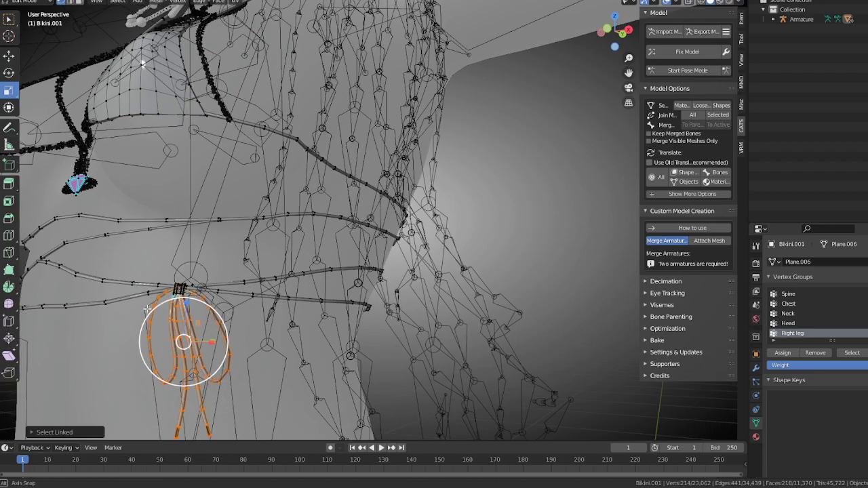
pyautogui.keyDown('shift'); pyautogui.moveTo(184, 343); pyautogui.dragTo(366, 370, button='middle'); pyautogui.keyUp('shift')
pyautogui.scroll(3, 272, 305)
pyautogui.moveTo(178, 271); pyautogui.dragTo(204, 295, button='middle')
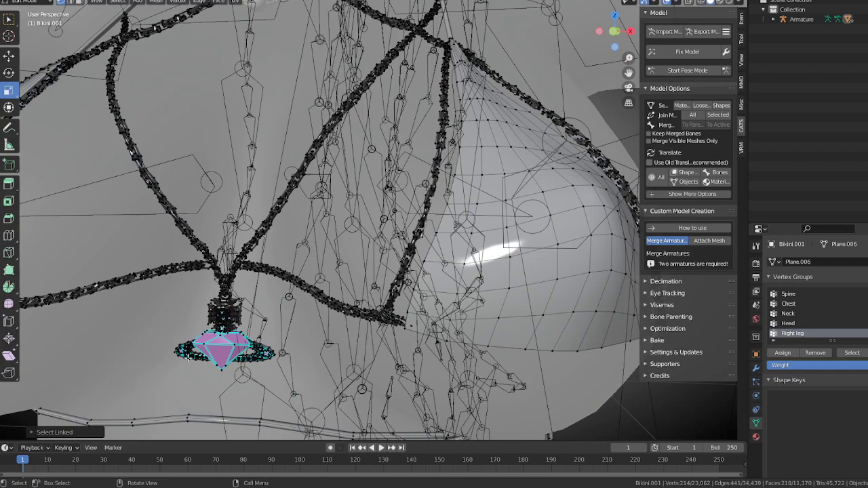
# - Hide the armature and add both halves of the pendant's ring to the selection
pyautogui.keyDown('shift'); pyautogui.moveTo(227, 362); pyautogui.dragTo(339, 204, button='middle'); pyautogui.keyUp('shift')
pyautogui.scroll(4, 272, 284)
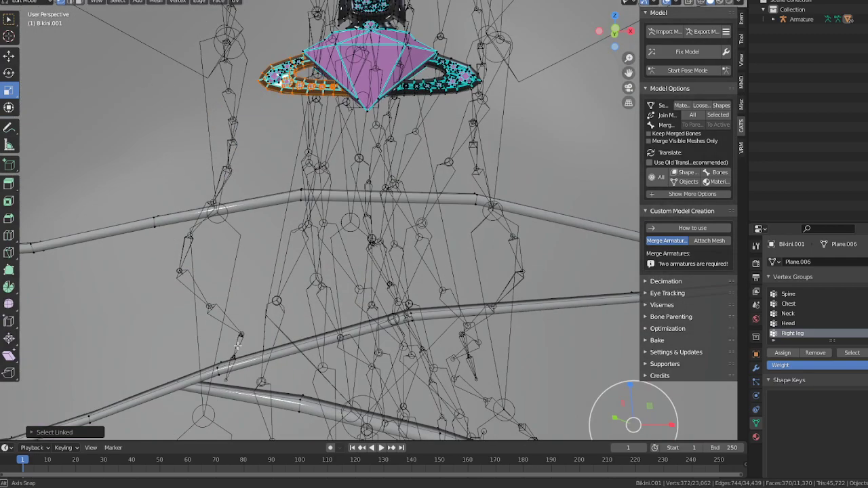
pyautogui.moveTo(240, 335); pyautogui.dragTo(242, 345, button='middle')
pyautogui.keyDown('shift'); pyautogui.moveTo(285, 196); pyautogui.dragTo(249, 349, button='middle'); pyautogui.keyUp('shift')
pyautogui.click(848, 19)
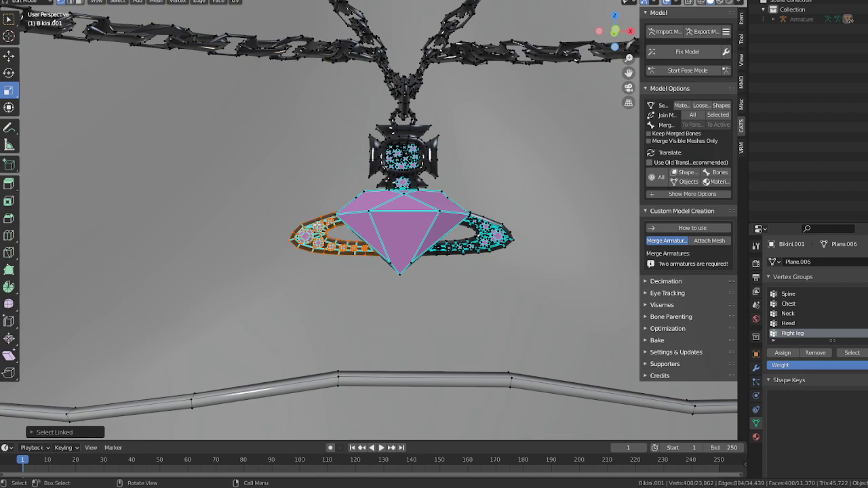
pyautogui.press('l')
pyautogui.moveTo(365, 234); pyautogui.dragTo(365, 223, button='middle')
pyautogui.press('l')
pyautogui.moveTo(548, 70); pyautogui.dragTo(543, 82, button='middle')
pyautogui.keyDown('shift'); pyautogui.moveTo(543, 82); pyautogui.dragTo(381, 250, button='middle'); pyautogui.keyUp('shift')
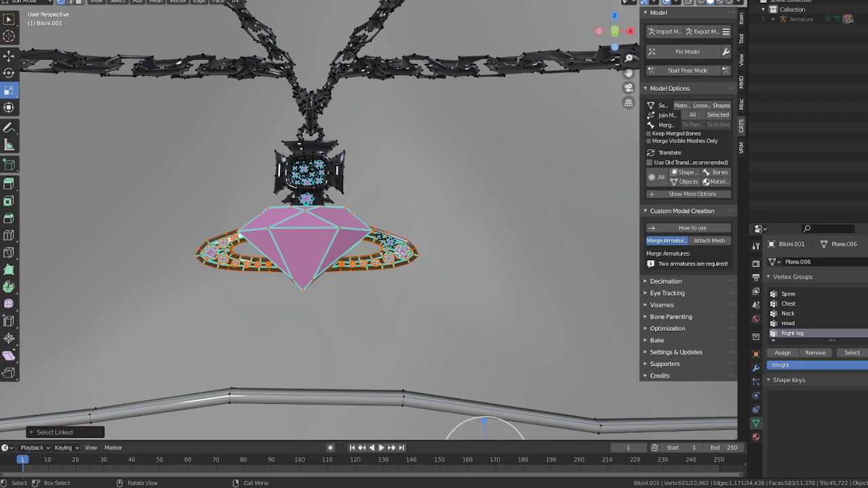
# - Add the cross-shaped mount above the diamond and its small gems to the selection
pyautogui.press('l')
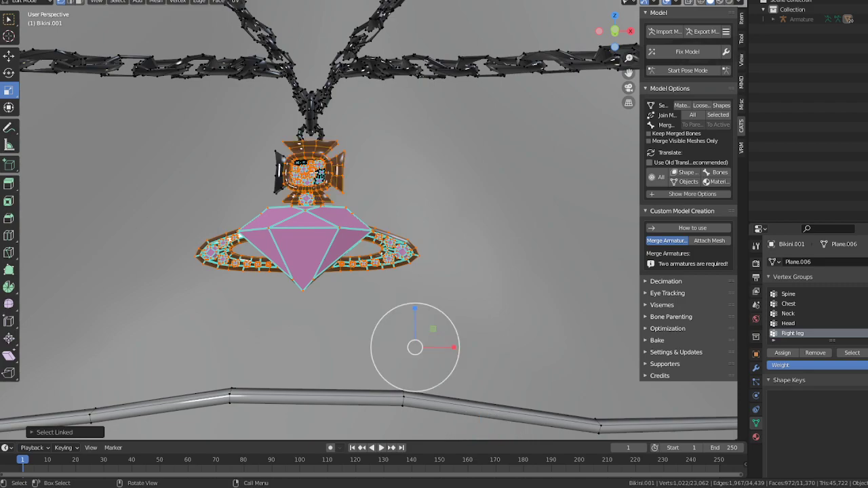
pyautogui.press('l')
pyautogui.press('l')
pyautogui.press('l')
pyautogui.press('l')
pyautogui.press('l')
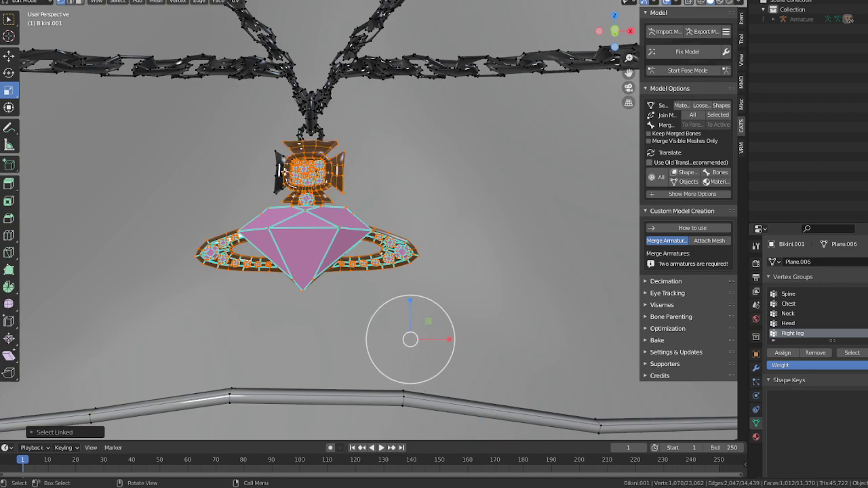
# - Add the linked loops and strings of the bow behind the neck to the selection
pyautogui.scroll(-10, 328, 183)
pyautogui.moveTo(327, 183); pyautogui.dragTo(200, 219, button='middle')
pyautogui.keyDown('shift'); pyautogui.moveTo(347, 156); pyautogui.dragTo(365, 285, button='middle'); pyautogui.keyUp('shift')
pyautogui.scroll(6, 383, 202)
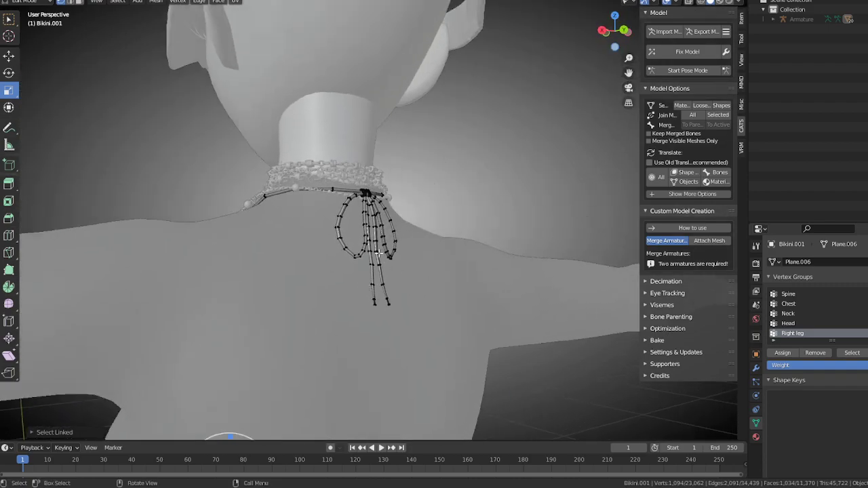
pyautogui.press('l')
pyautogui.press('l')
# - Separate the selected bows and pendant parts from the bikini mesh into their own object
pyautogui.moveTo(367, 211); pyautogui.dragTo(345, 234, button='middle')
pyautogui.scroll(-6, 330, 288)
pyautogui.scroll(1, 346, 231)
pyautogui.press('x')
pyautogui.click(346, 232)
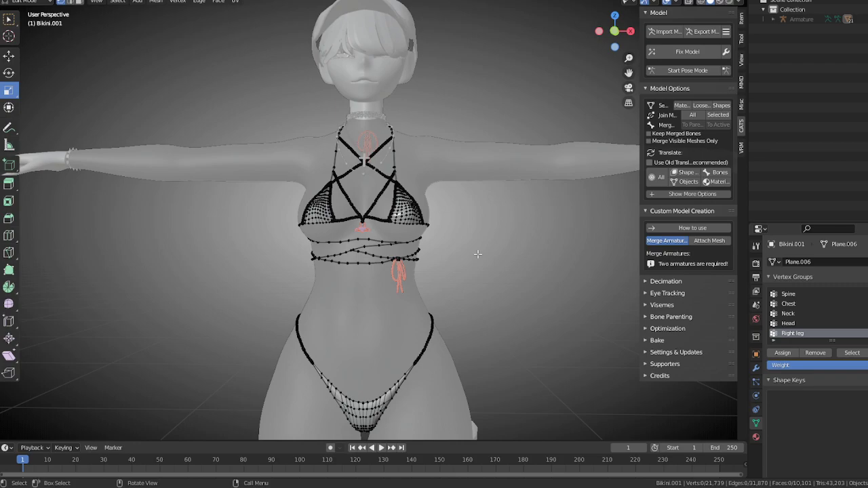
# - Return to object mode and select the Bikini.001 object
pyautogui.press('Tab')
pyautogui.click(416, 210)
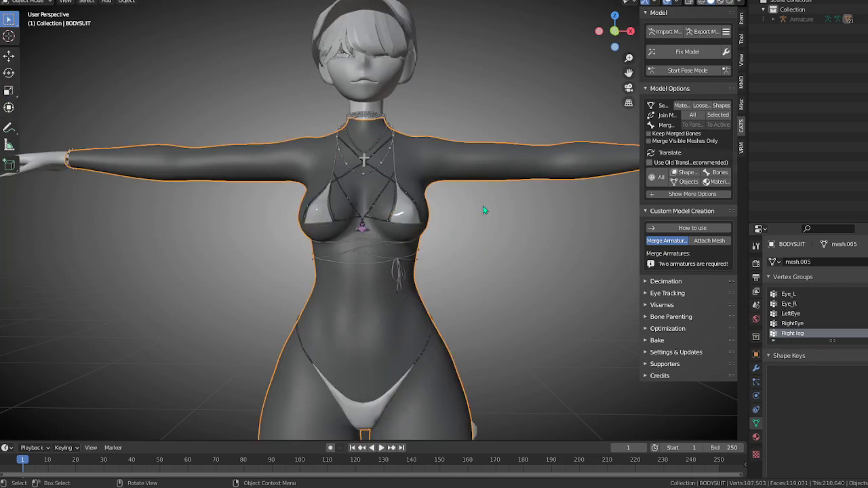
pyautogui.click(419, 227)
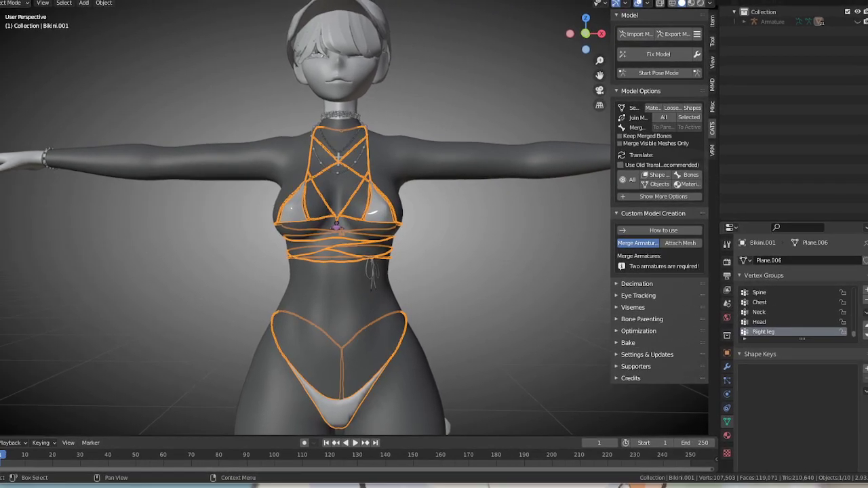
# - Clear the armature modifier's object on Bikini.001 and add a Data Transfer modifier with BASE as the source
pyautogui.click(722, 369)
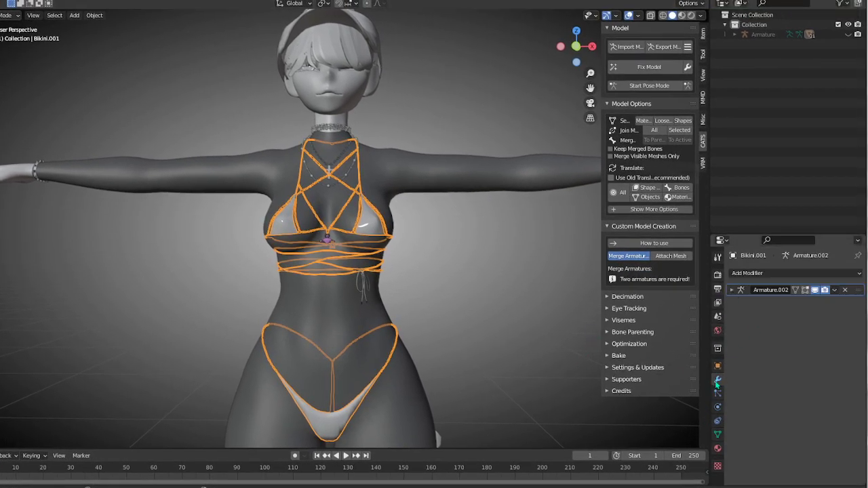
pyautogui.click(732, 290)
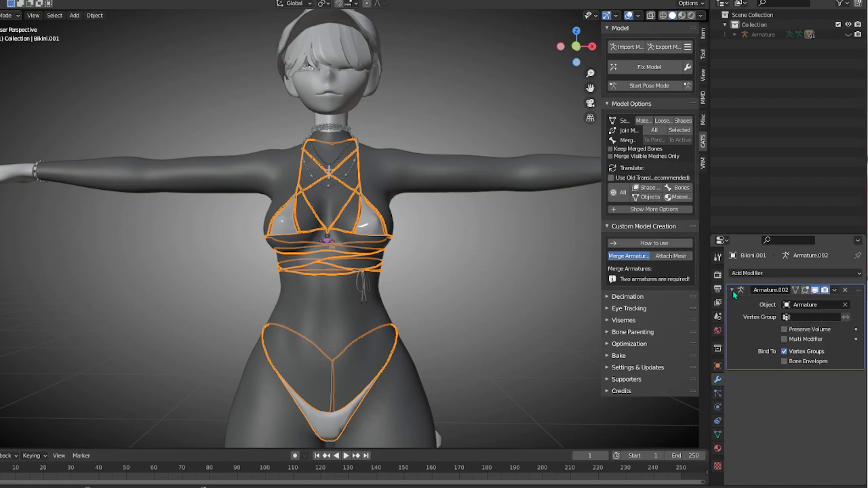
pyautogui.click(780, 273)
pyautogui.click(759, 273)
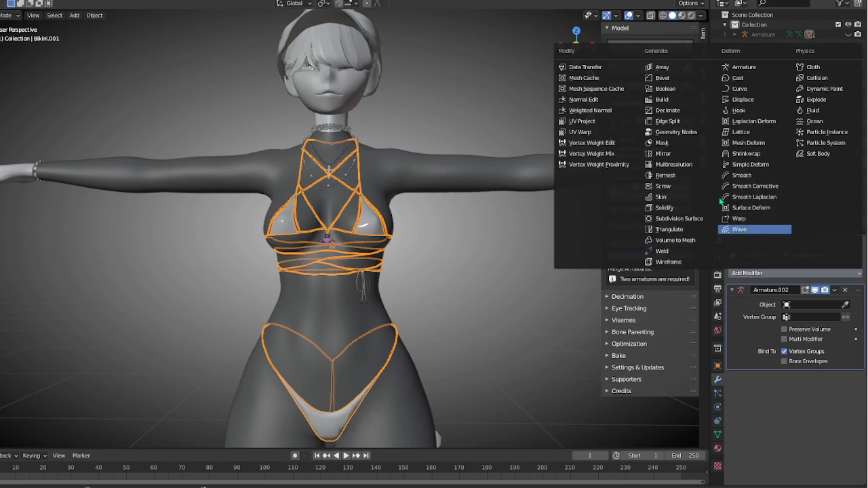
pyautogui.click(584, 66)
pyautogui.scroll(-2, 808, 364)
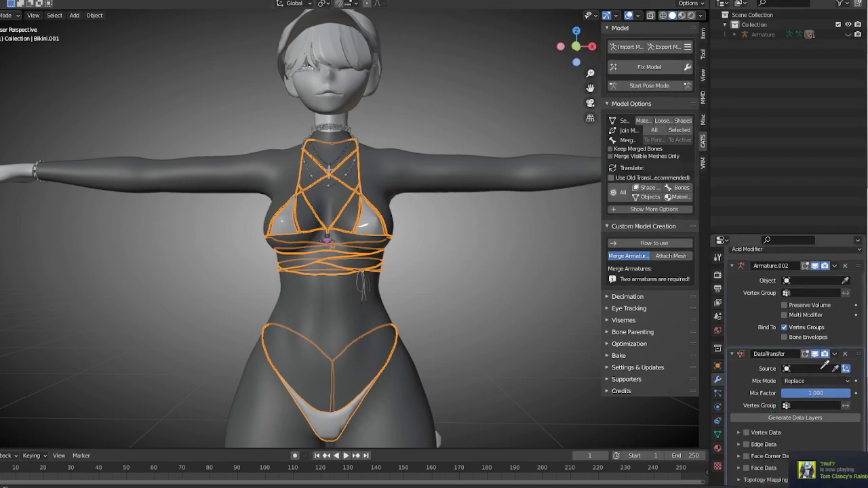
pyautogui.click(351, 95)
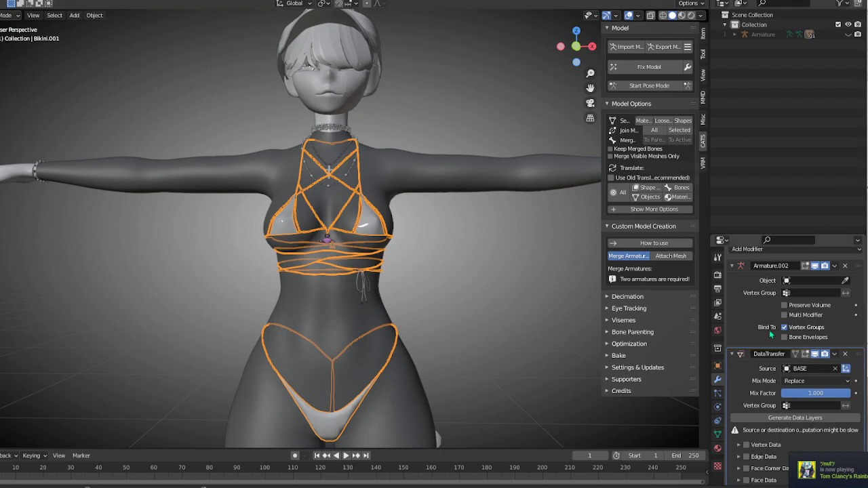
# - Enable transfer of vertex data for vertex groups with Nearest Face Interpolated mapping
pyautogui.scroll(-1, 769, 330)
pyautogui.click(740, 434)
pyautogui.click(747, 435)
pyautogui.scroll(-3, 784, 440)
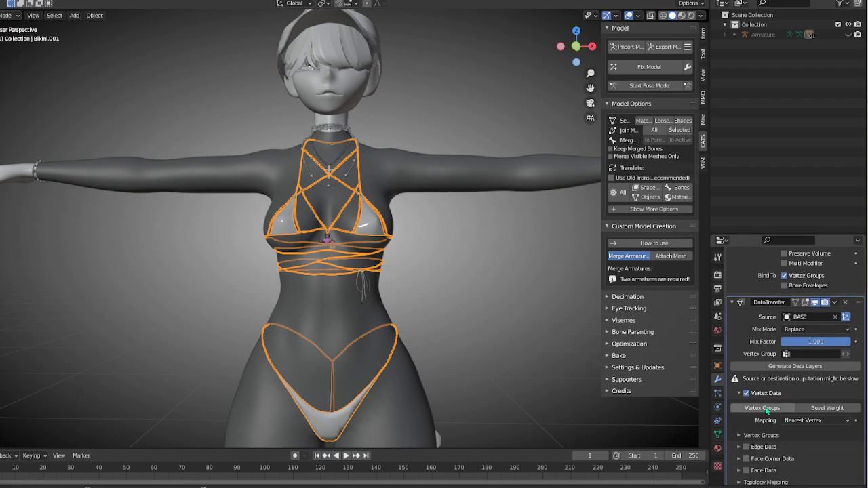
pyautogui.click(814, 421)
pyautogui.click(809, 354)
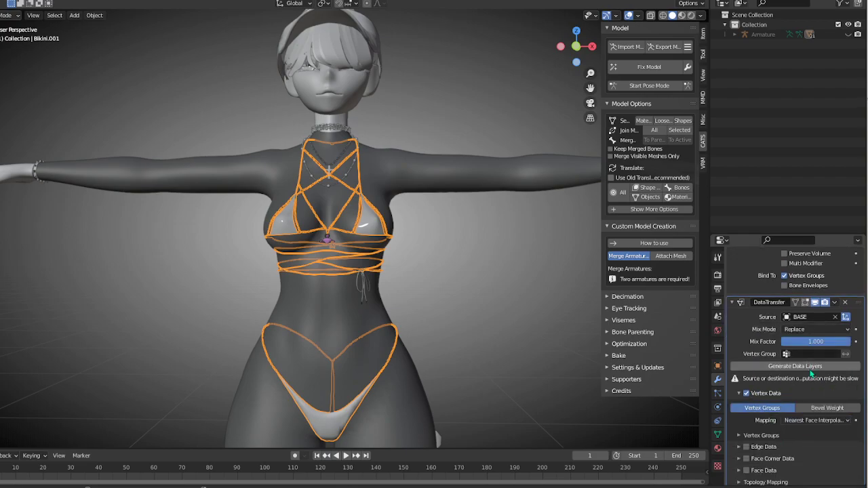
# - Generate the data layers and apply the Data Transfer modifier on Bikini.001
pyautogui.click(808, 367)
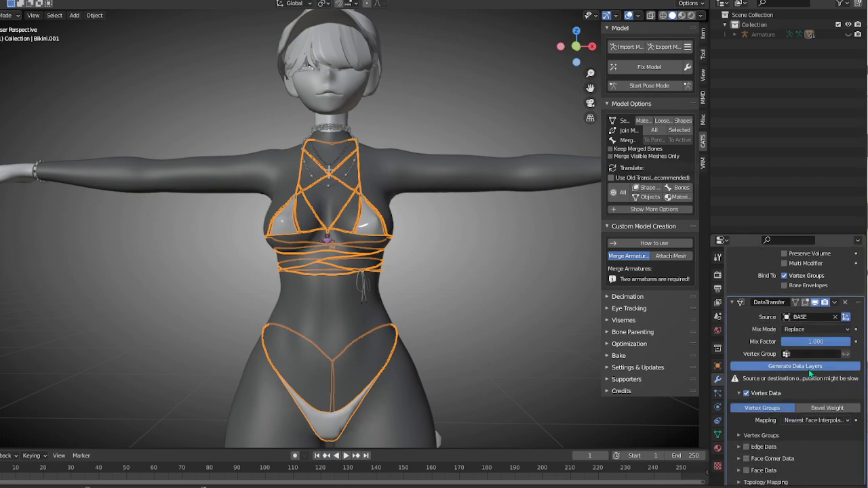
pyautogui.click(835, 303)
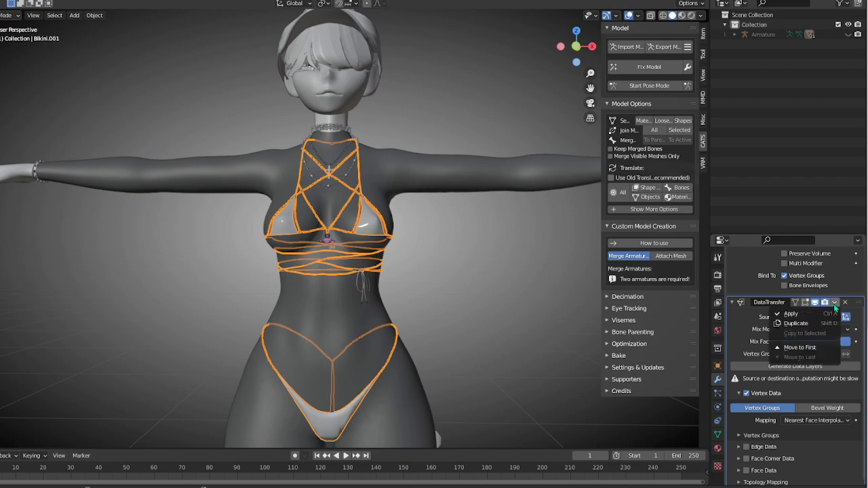
pyautogui.click(832, 315)
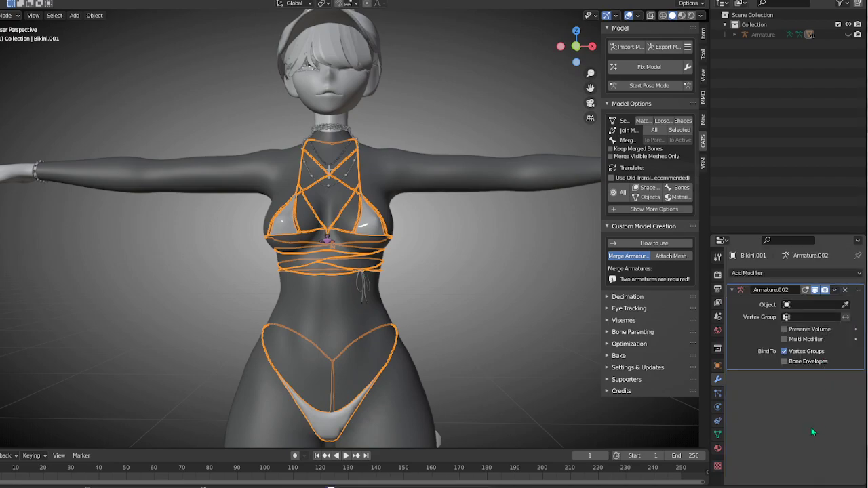
# - Assign Armature as the object of Bikini.001's armature modifier and unhide the armature
pyautogui.click(816, 305)
pyautogui.click(807, 323)
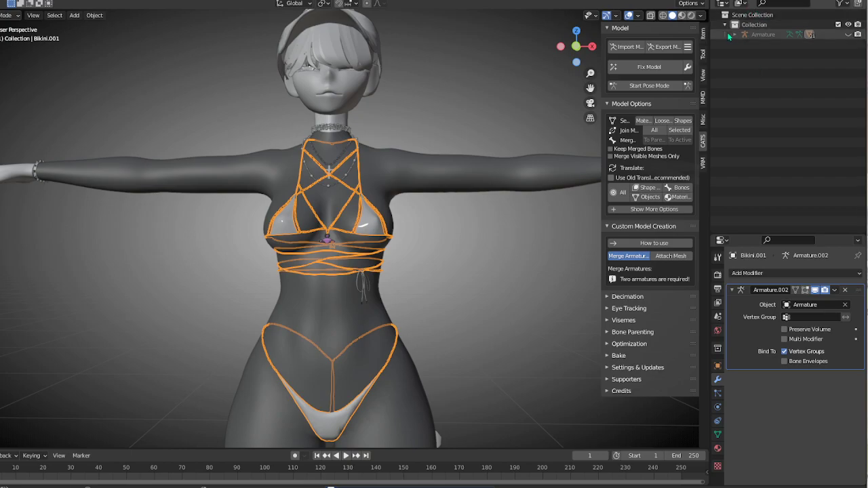
pyautogui.click(732, 34)
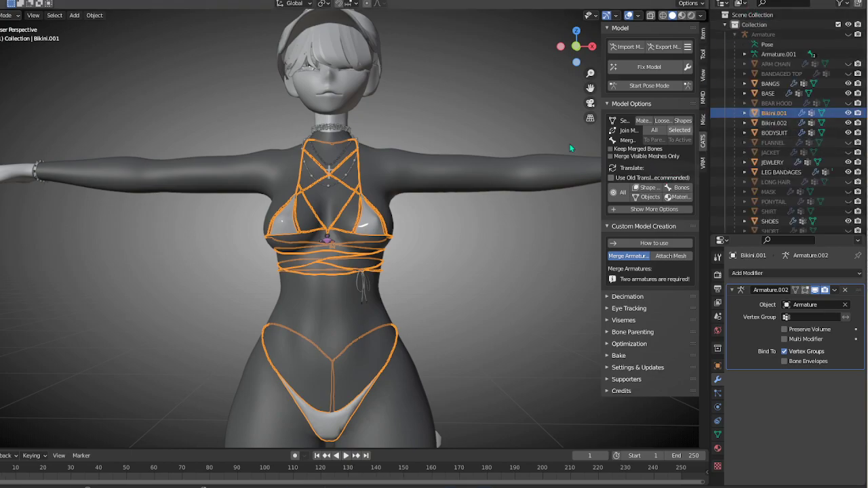
pyautogui.click(848, 34)
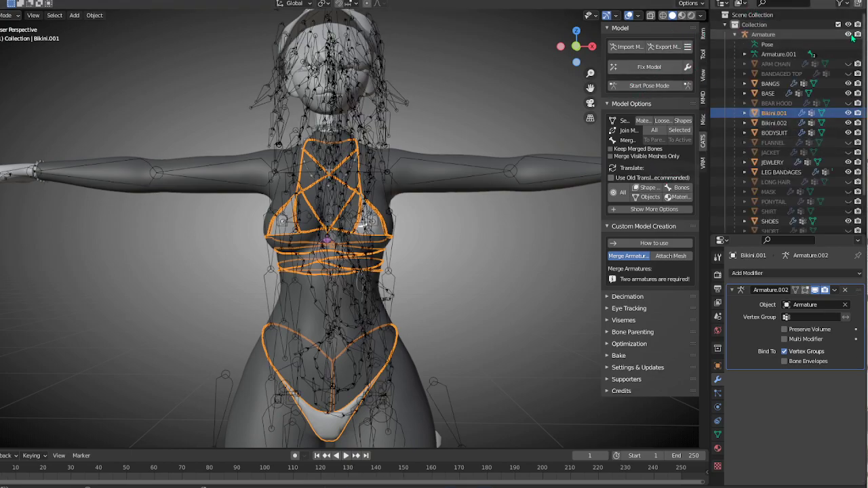
# - Test the bikini's deformation by posing a breast bone, undo the change and stop pose mode
pyautogui.click(646, 87)
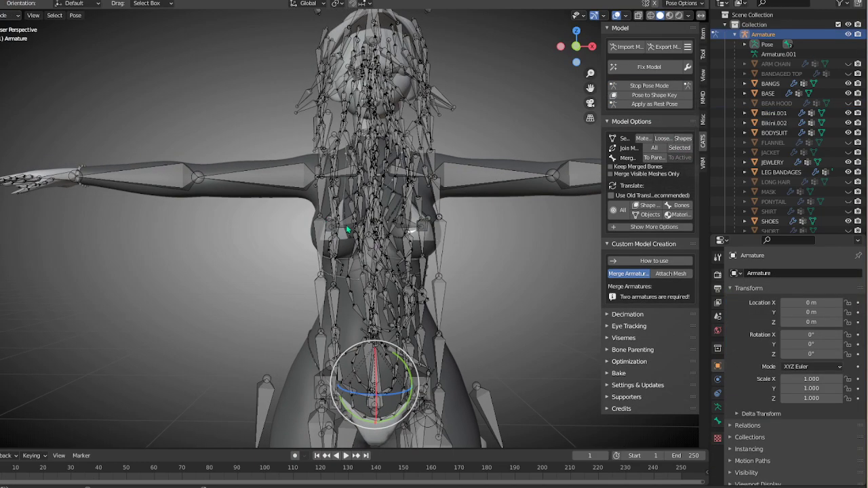
pyautogui.click(344, 228)
pyautogui.moveTo(354, 229); pyautogui.dragTo(344, 257, button='middle')
pyautogui.moveTo(347, 314); pyautogui.dragTo(329, 318)
pyautogui.hotkey('ctrl', 'z')
pyautogui.click(649, 86)
# - Add Bikini.001 to the selected armature as the active object and switch it to Weight Paint mode
pyautogui.scroll(2, 393, 313)
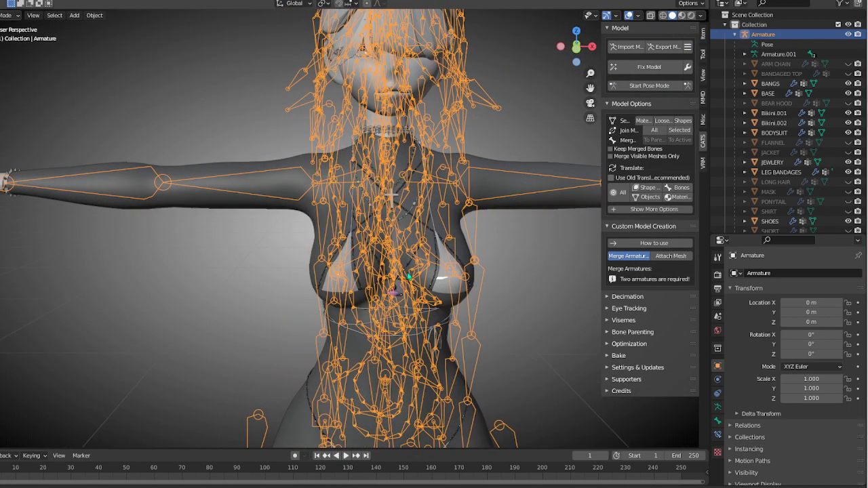
pyautogui.scroll(-2, 771, 157)
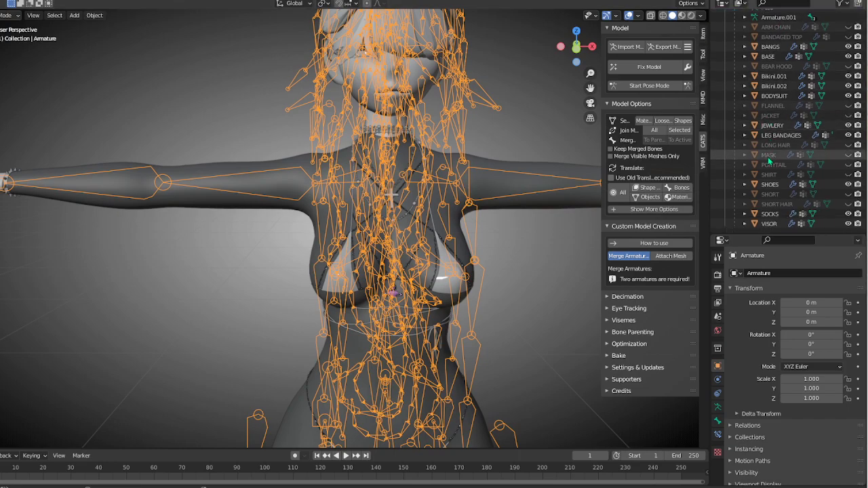
pyautogui.scroll(1, 771, 160)
pyautogui.click(802, 96)
pyautogui.click(14, 16)
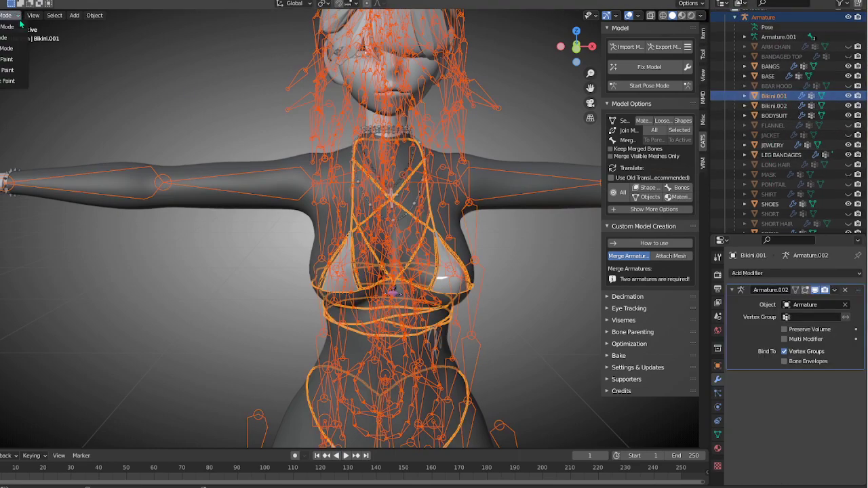
pyautogui.click(21, 71)
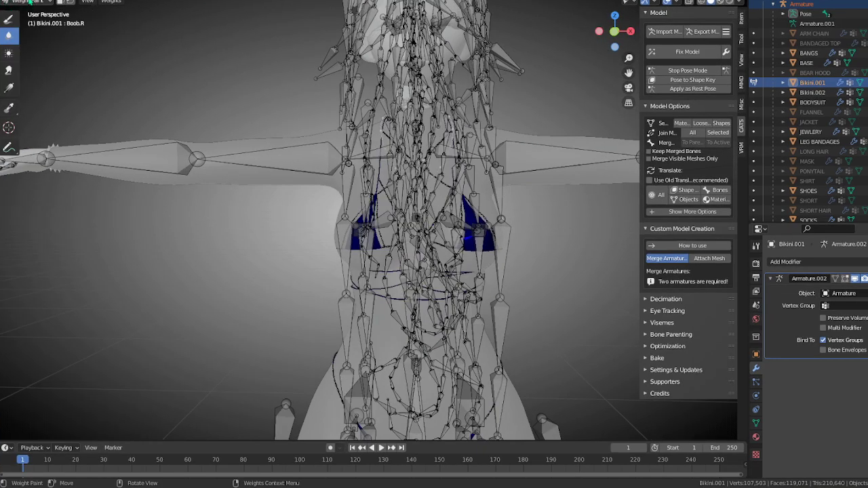
# - Inspect the bikini's transferred weights for the Boob.R, Boob.L, Nipple.L, Nipple.R and Chest bones
pyautogui.moveTo(203, 123)
pyautogui.mouseDown(button='middle')
pyautogui.moveTo(300, 194)
pyautogui.moveTo(281, 196)
pyautogui.mouseUp(button='middle')
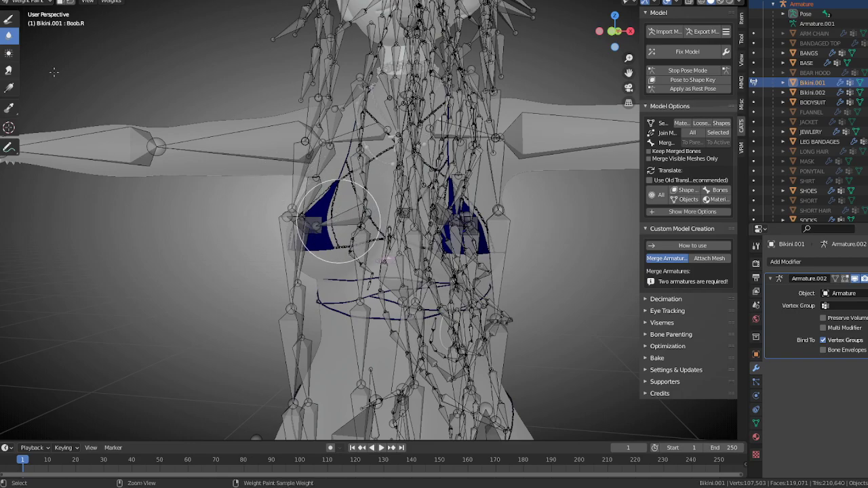
pyautogui.moveTo(337, 220)
pyautogui.mouseDown()
pyautogui.moveTo(343, 215)
pyautogui.moveTo(339, 223)
pyautogui.mouseUp()
pyautogui.moveTo(339, 223); pyautogui.dragTo(420, 271, button='middle')
pyautogui.moveTo(516, 256); pyautogui.dragTo(507, 234, button='middle')
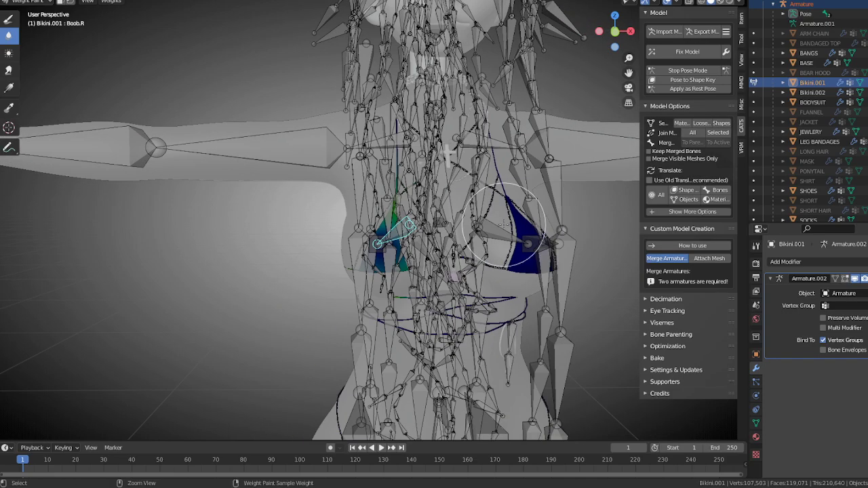
pyautogui.keyDown('ctrl'); pyautogui.click(505, 229); pyautogui.keyUp('ctrl')
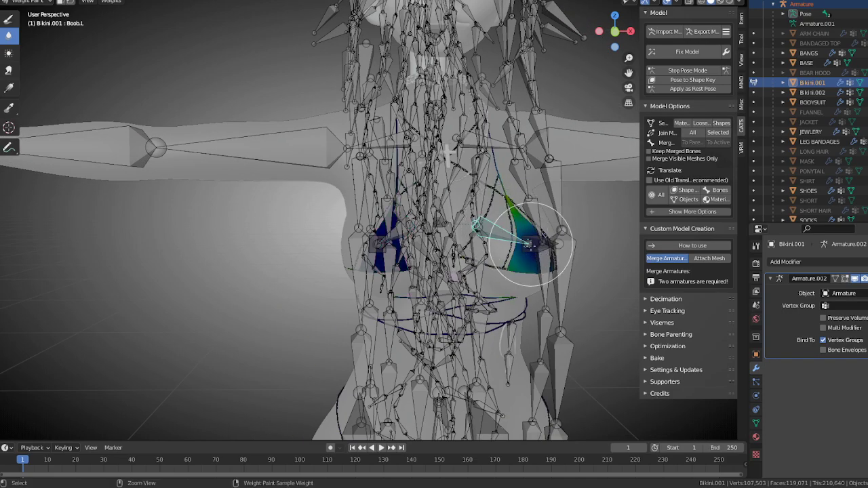
pyautogui.keyDown('ctrl'); pyautogui.click(541, 244); pyautogui.keyUp('ctrl')
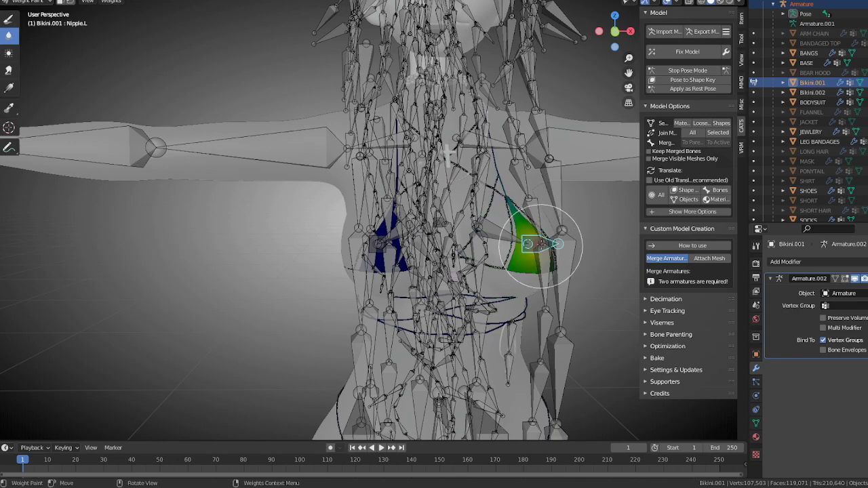
pyautogui.keyDown('ctrl'); pyautogui.click(381, 245); pyautogui.keyUp('ctrl')
pyautogui.moveTo(390, 270); pyautogui.dragTo(417, 216, button='middle')
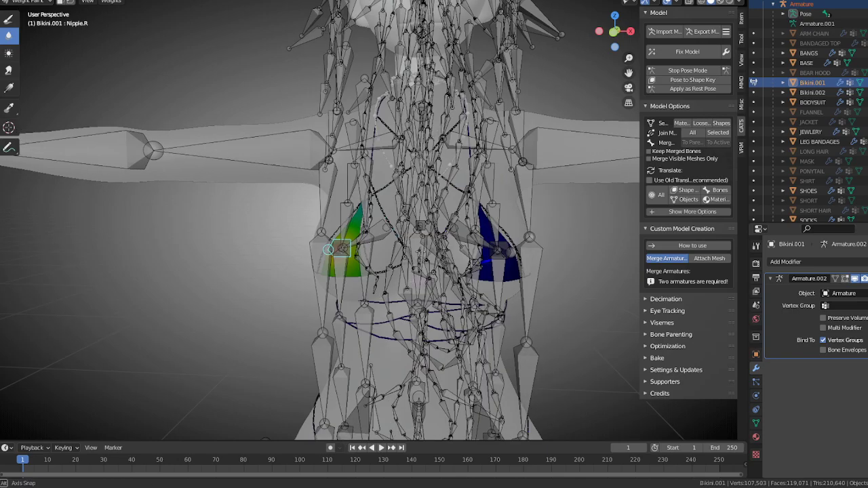
pyautogui.keyDown('ctrl'); pyautogui.click(405, 228); pyautogui.keyUp('ctrl')
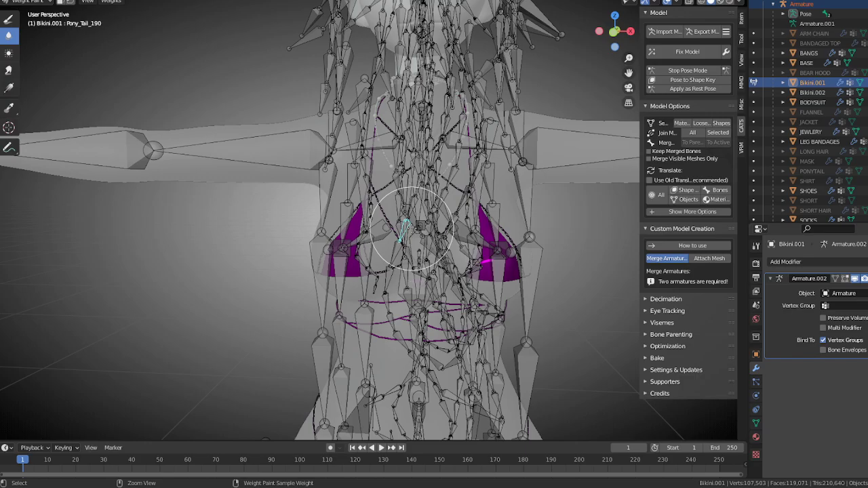
pyautogui.keyDown('ctrl'); pyautogui.click(405, 227); pyautogui.keyUp('ctrl')
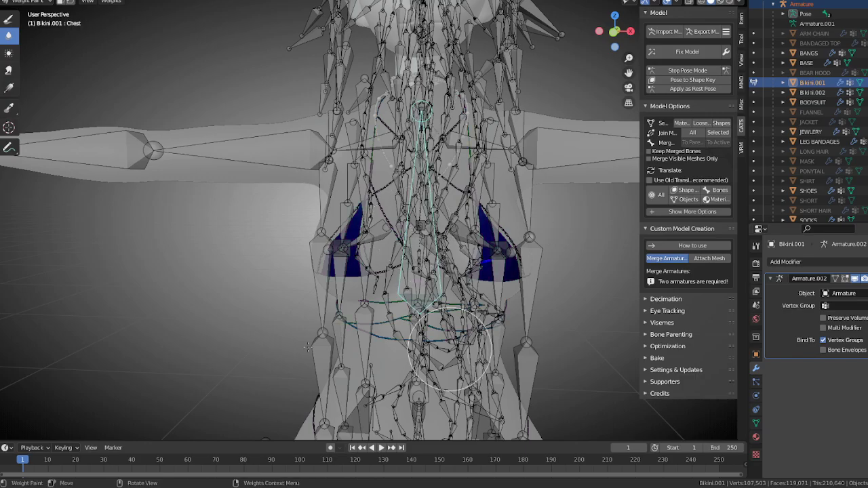
# - Select the lowercase-named hips bone in Weight Paint mode and rotate it to test the bikini bottom's deformation
pyautogui.moveTo(314, 90)
pyautogui.mouseDown(button='middle')
pyautogui.moveTo(491, 301)
pyautogui.moveTo(575, 309)
pyautogui.mouseUp(button='middle')
pyautogui.keyDown('ctrl'); pyautogui.click(519, 316); pyautogui.keyUp('ctrl')
pyautogui.moveTo(510, 378); pyautogui.dragTo(409, 234, button='middle')
pyautogui.moveTo(408, 234)
pyautogui.mouseDown(button='middle')
pyautogui.moveTo(432, 246)
pyautogui.moveTo(443, 270)
pyautogui.moveTo(416, 271)
pyautogui.moveTo(432, 283)
pyautogui.moveTo(475, 165)
pyautogui.mouseUp(button='middle')
pyautogui.keyDown('ctrl'); pyautogui.click(443, 270); pyautogui.keyUp('ctrl')
pyautogui.press('r')
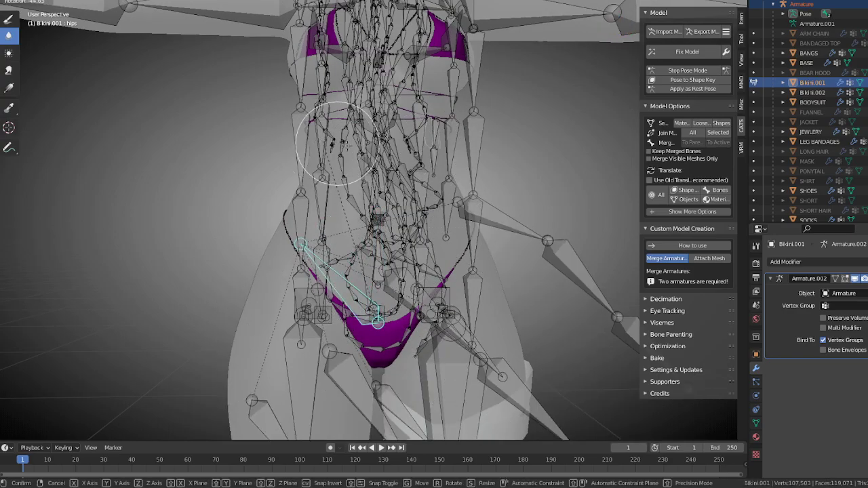
pyautogui.click(497, 261)
pyautogui.moveTo(441, 246); pyautogui.dragTo(458, 259, button='middle')
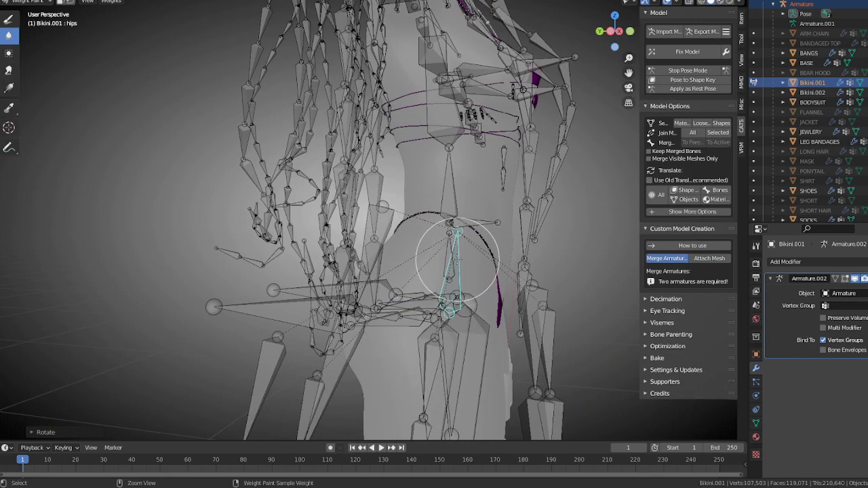
# - Select the Hip-Dips bone, rotate it to test its influence, and undo the rotation and selection
pyautogui.keyDown('ctrl'); pyautogui.click(453, 256); pyautogui.keyUp('ctrl')
pyautogui.moveTo(534, 260); pyautogui.dragTo(525, 223, button='middle')
pyautogui.press('r')
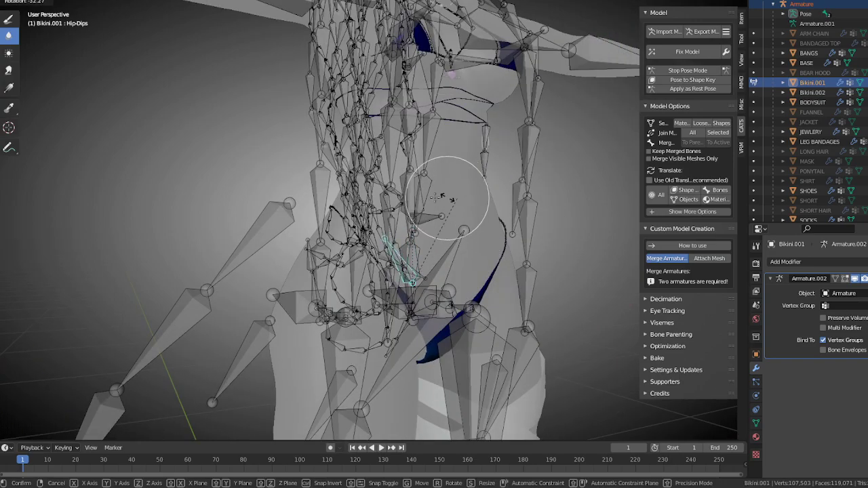
pyautogui.click(572, 291)
pyautogui.moveTo(574, 282); pyautogui.dragTo(466, 283, button='middle')
pyautogui.hotkey('ctrl', 'z')
pyautogui.hotkey('ctrl', 'z')
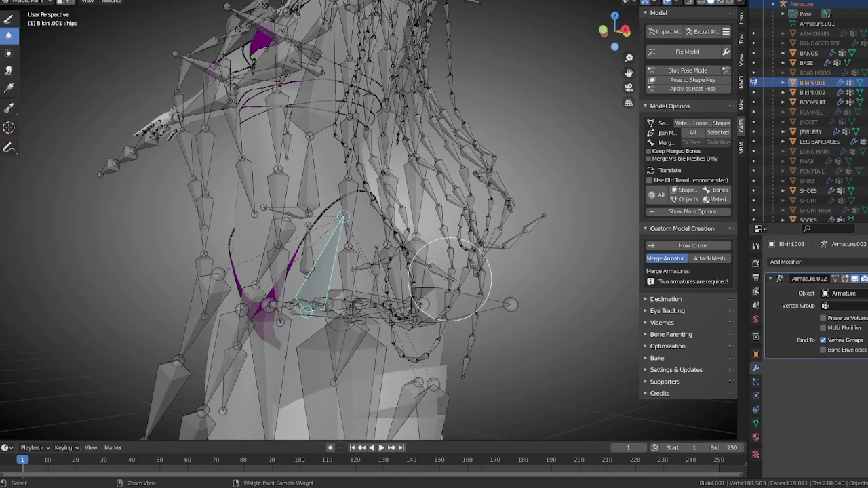
# - Rotate the hips bone again to check how the whole body and bikini bottom follow
pyautogui.moveTo(412, 268); pyautogui.dragTo(486, 263, button='middle')
pyautogui.scroll(-5, 457, 274)
pyautogui.press('r')
pyautogui.click(417, 174)
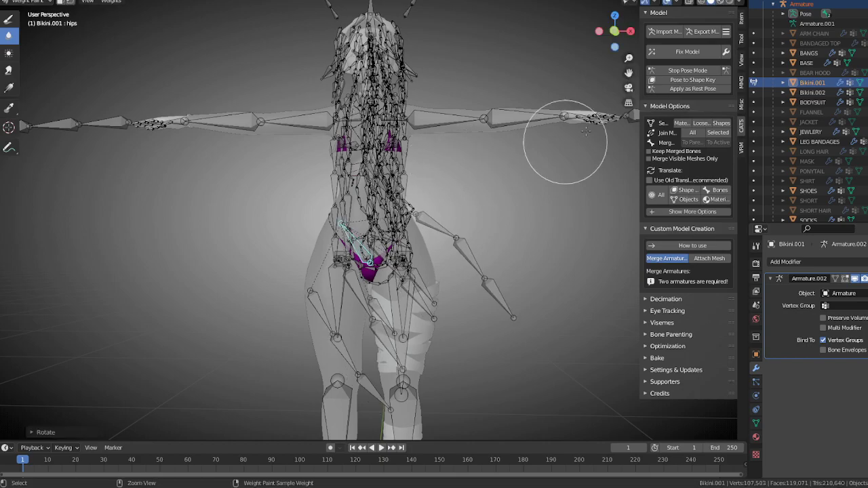
# - Leave weight painting and restart pose mode on the armature at its rest pose
pyautogui.click(687, 71)
pyautogui.scroll(5, 438, 235)
pyautogui.scroll(2, 437, 235)
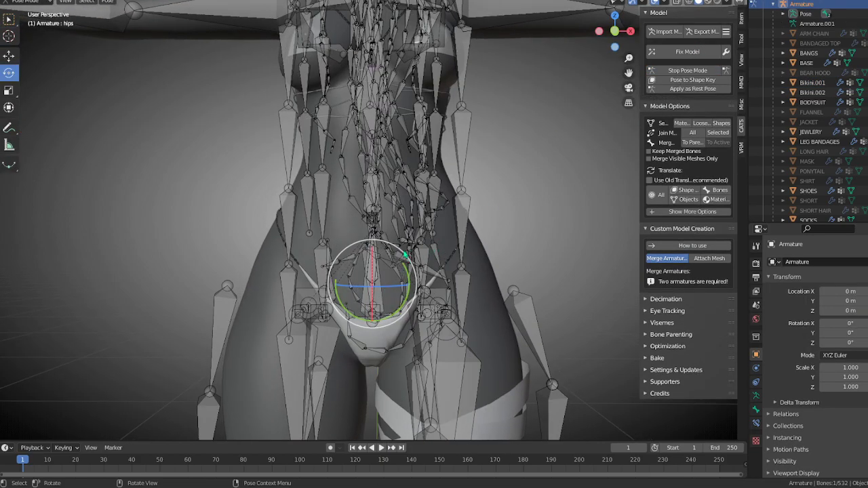
# - Test-rotate the hips bone in pose mode and undo the rotation
pyautogui.click(380, 288)
pyautogui.moveTo(401, 284); pyautogui.dragTo(495, 262)
pyautogui.moveTo(359, 255); pyautogui.dragTo(488, 253, button='middle')
pyautogui.hotkey('ctrl', 'z')
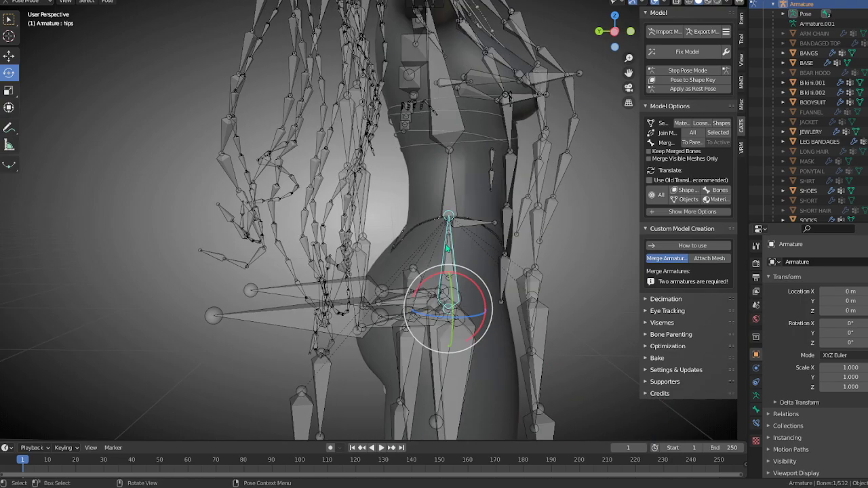
# - Compare the overlapping Hip-Dips, Hips and hips bones by selecting them, ending on the lowercase-named hips bone
pyautogui.click(460, 257)
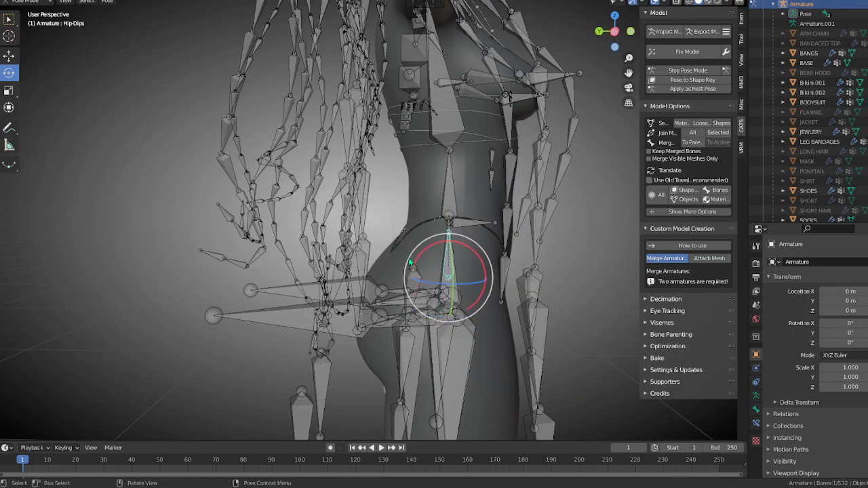
pyautogui.hotkey('ctrl', 'z')
pyautogui.moveTo(536, 269); pyautogui.dragTo(414, 256, button='middle')
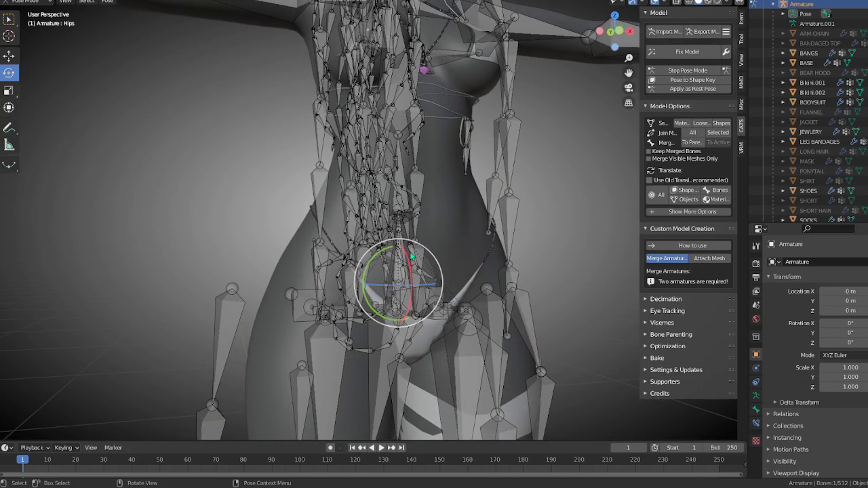
pyautogui.click(402, 260)
pyautogui.moveTo(402, 260); pyautogui.dragTo(443, 266, button='middle')
pyautogui.scroll(-10, 496, 280)
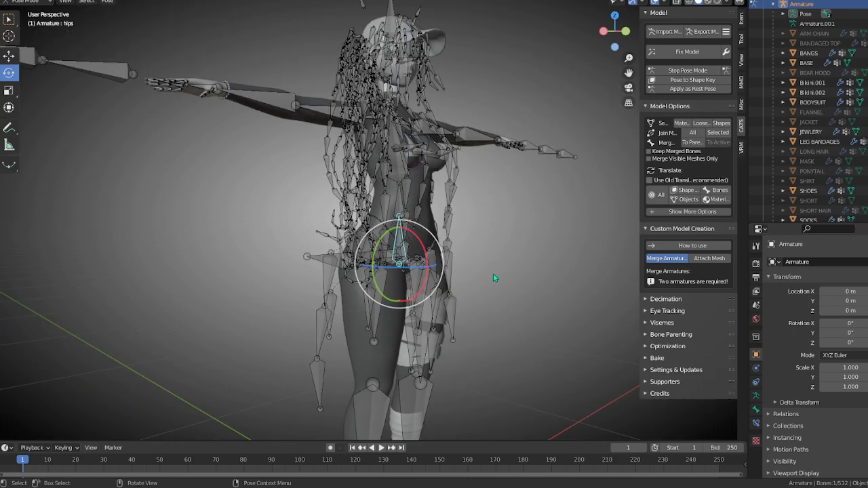
# - Test-rotate the lowercase-named hips bone in pose mode and undo the rotation
pyautogui.moveTo(435, 258); pyautogui.dragTo(378, 248, button='middle')
pyautogui.scroll(7, 440, 249)
pyautogui.scroll(2, 392, 252)
pyautogui.moveTo(416, 259)
pyautogui.mouseDown()
pyautogui.moveTo(389, 256)
pyautogui.moveTo(423, 277)
pyautogui.moveTo(432, 259)
pyautogui.moveTo(380, 268)
pyautogui.moveTo(436, 256)
pyautogui.moveTo(357, 242)
pyautogui.moveTo(438, 251)
pyautogui.moveTo(430, 254)
pyautogui.mouseUp()
pyautogui.hotkey('ctrl', 'z')
pyautogui.scroll(-4, 430, 254)
pyautogui.moveTo(430, 254)
pyautogui.mouseDown(button='middle')
pyautogui.moveTo(391, 252)
pyautogui.moveTo(461, 256)
pyautogui.moveTo(421, 253)
pyautogui.mouseUp(button='middle')
pyautogui.scroll(4, 407, 248)
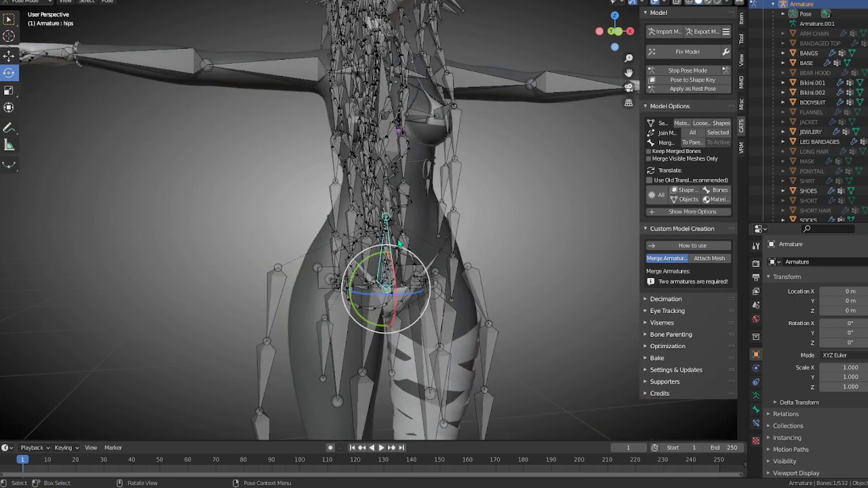
# - Delete the lowercase-named hips bone in edit mode and stop pose mode on the armature
pyautogui.press('Tab')
pyautogui.press('x')
pyautogui.click(394, 234)
pyautogui.press('Tab')
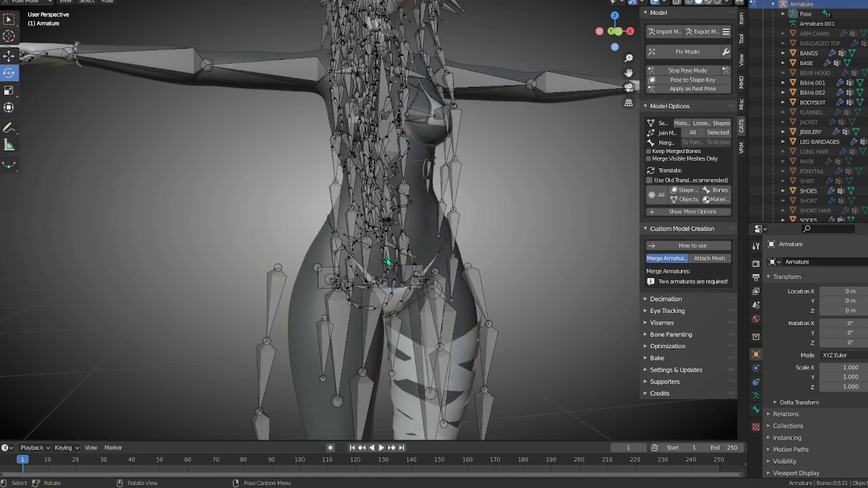
pyautogui.moveTo(384, 261); pyautogui.dragTo(459, 287, button='middle')
pyautogui.click(688, 70)
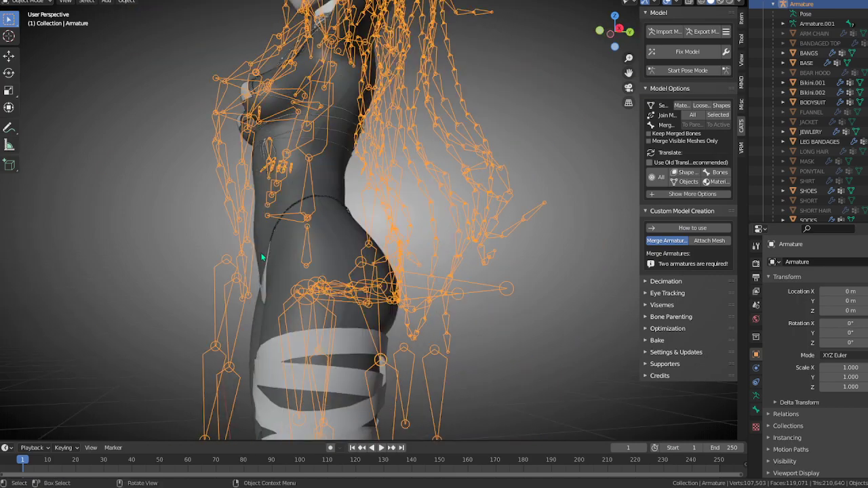
# - Open the model import file dialog for the scene
pyautogui.moveTo(263, 256); pyautogui.dragTo(346, 249, button='middle')
pyautogui.scroll(-6, 402, 244)
pyautogui.keyDown('shift'); pyautogui.moveTo(430, 252); pyautogui.dragTo(445, 282, button='middle'); pyautogui.keyUp('shift')
pyautogui.moveTo(454, 261); pyautogui.dragTo(488, 247, button='middle')
pyautogui.scroll(-1, 492, 246)
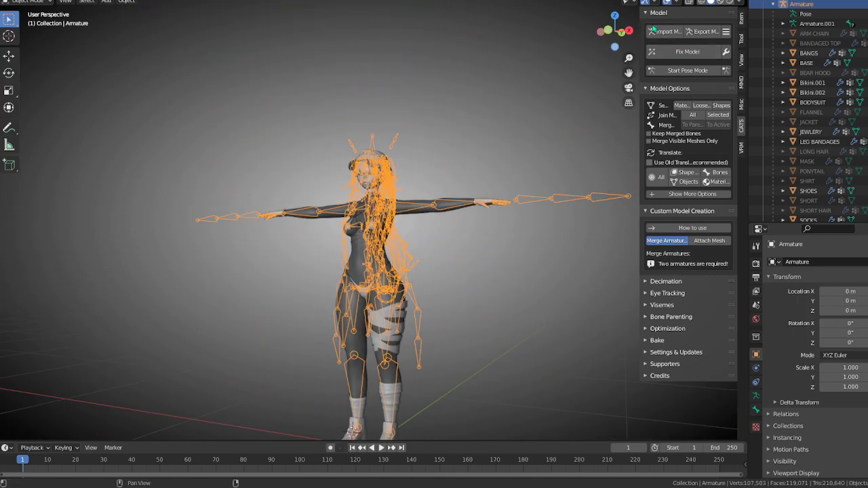
pyautogui.click(654, 31)
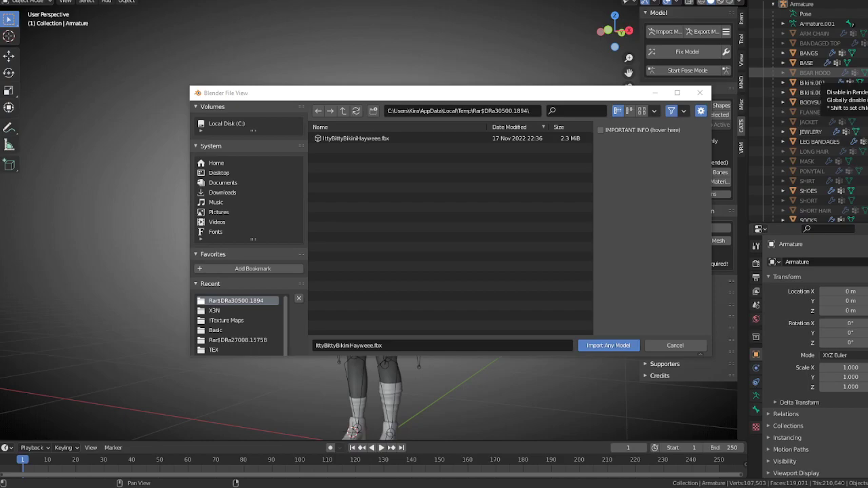
# - Browse the ZinPia-Fit_Base 08-1-2022.zip archive in WinRAR to the ZinPia_Fit Base Flat Foot folder and import its model into Blender
pyautogui.moveTo(867, 138); pyautogui.dragTo(440, 128)
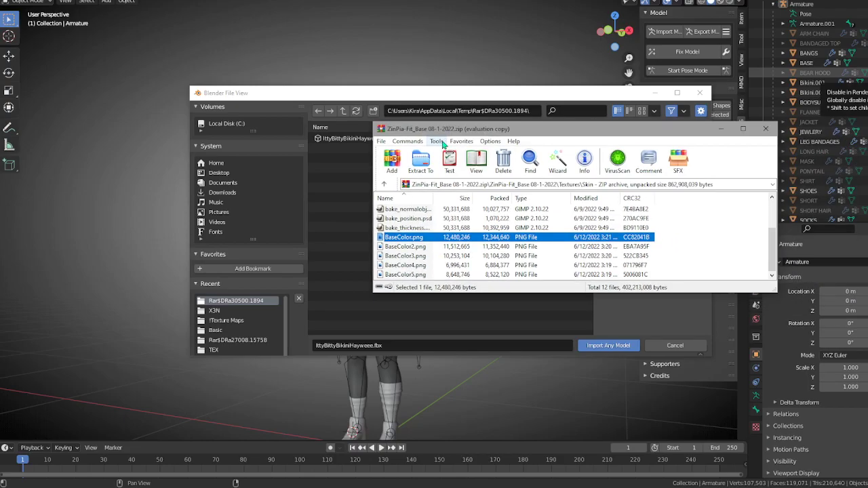
pyautogui.scroll(2, 394, 221)
pyautogui.doubleClick(396, 211)
pyautogui.doubleClick(396, 210)
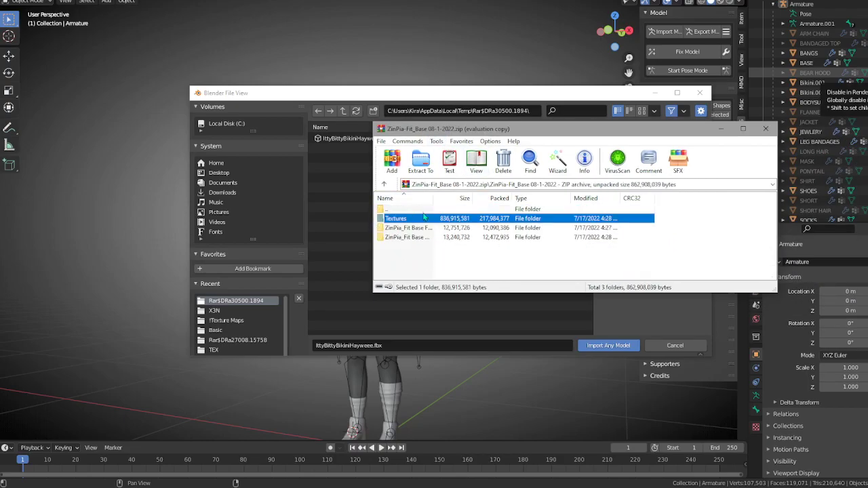
pyautogui.doubleClick(405, 232)
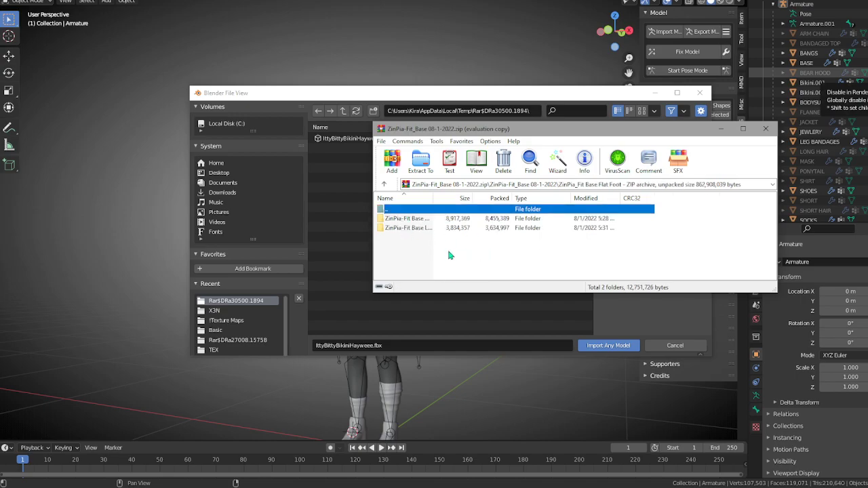
pyautogui.doubleClick(449, 219)
pyautogui.moveTo(388, 238); pyautogui.dragTo(426, 346)
pyautogui.click(609, 346)
# - Delete the imported THIGH HIGH SOCKS and ZIN_FIT BASE meshes, leaving only the imported Armature.001
pyautogui.moveTo(426, 321); pyautogui.dragTo(417, 261, button='middle')
pyautogui.scroll(1, 416, 261)
pyautogui.scroll(-3, 811, 160)
pyautogui.click(778, 211)
pyautogui.press('Delete')
pyautogui.click(773, 214)
pyautogui.scroll(-2, 779, 211)
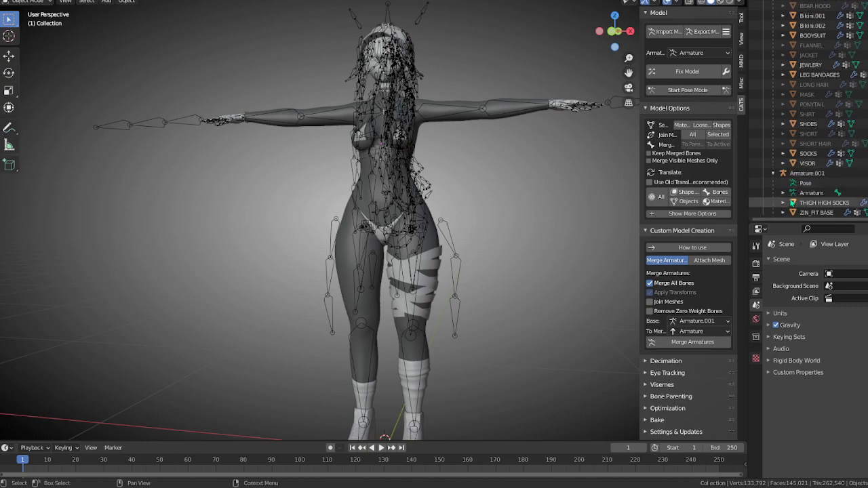
pyautogui.click(809, 205)
pyautogui.press('Delete')
pyautogui.click(814, 215)
pyautogui.press('Delete')
pyautogui.scroll(1, 807, 190)
# - Merge Armature.001 into the character's rig, using Armature as the base
pyautogui.click(808, 192)
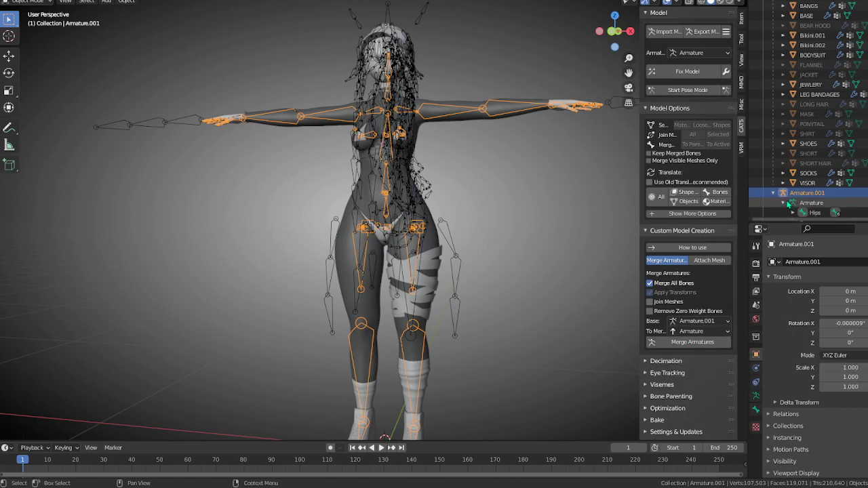
pyautogui.click(693, 323)
pyautogui.click(693, 346)
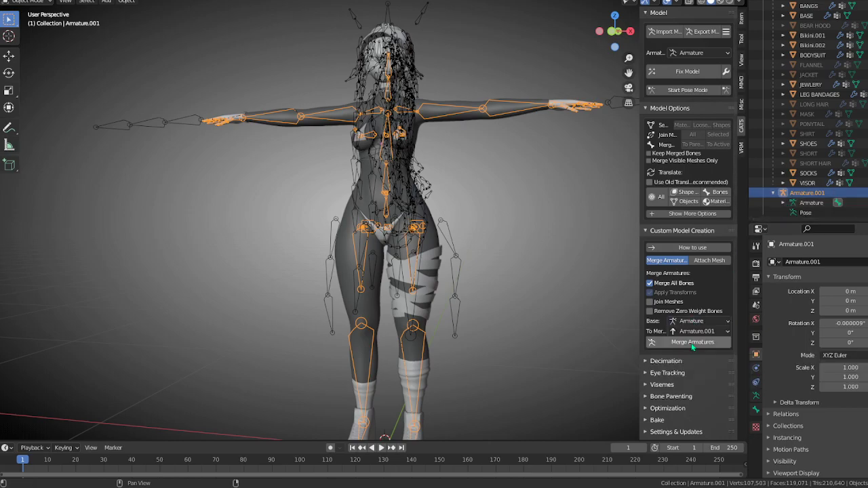
pyautogui.click(693, 343)
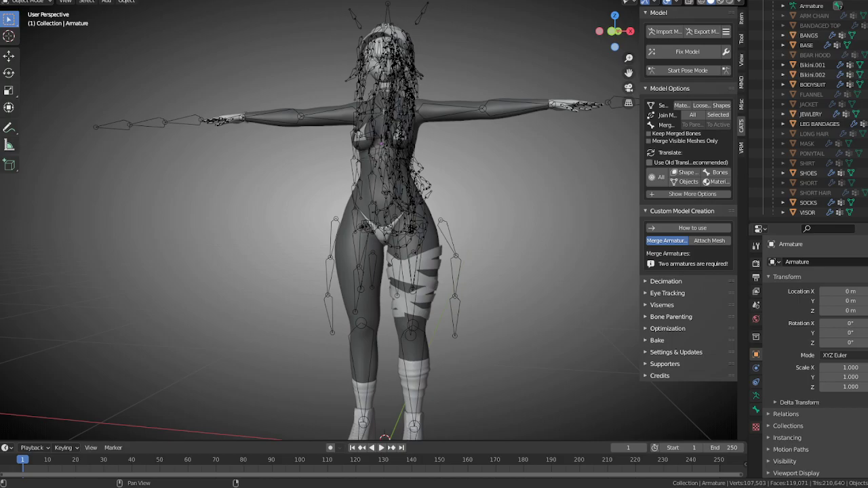
# - Start pose mode and pick the capitalised Hips bone from the overlapping bones at the pelvis
pyautogui.moveTo(610, 244); pyautogui.dragTo(407, 224, button='middle')
pyautogui.click(688, 70)
pyautogui.scroll(6, 384, 337)
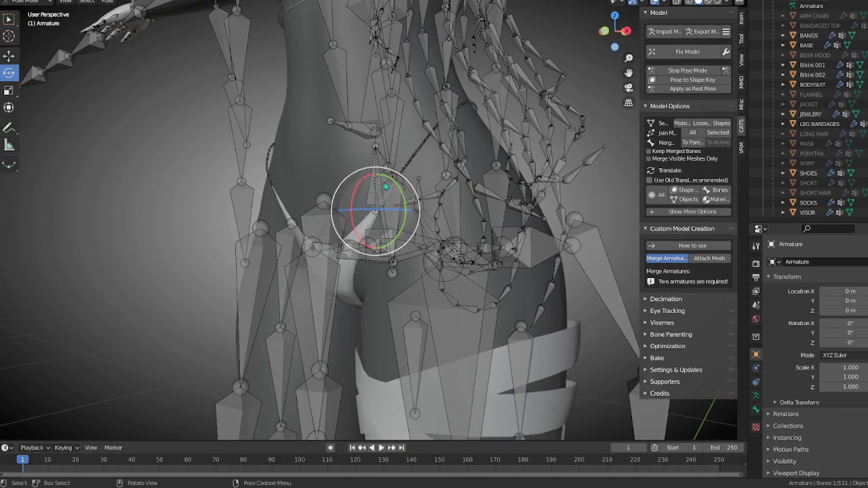
pyautogui.click(380, 187)
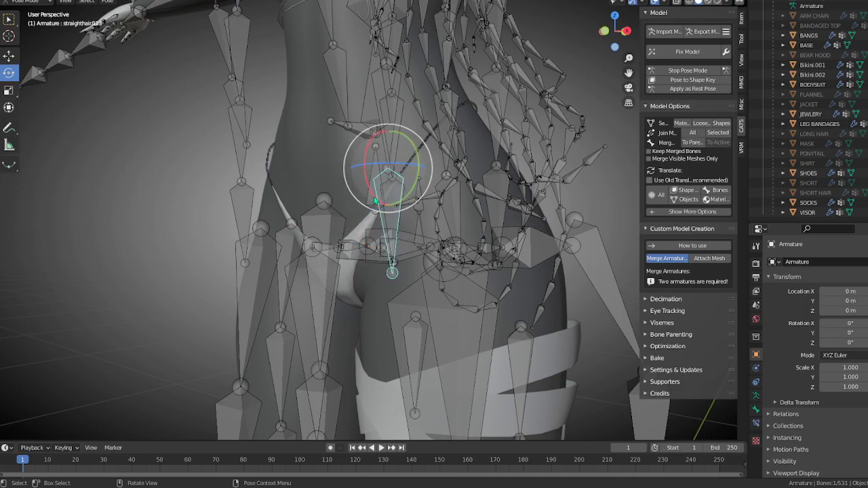
pyautogui.click(375, 200)
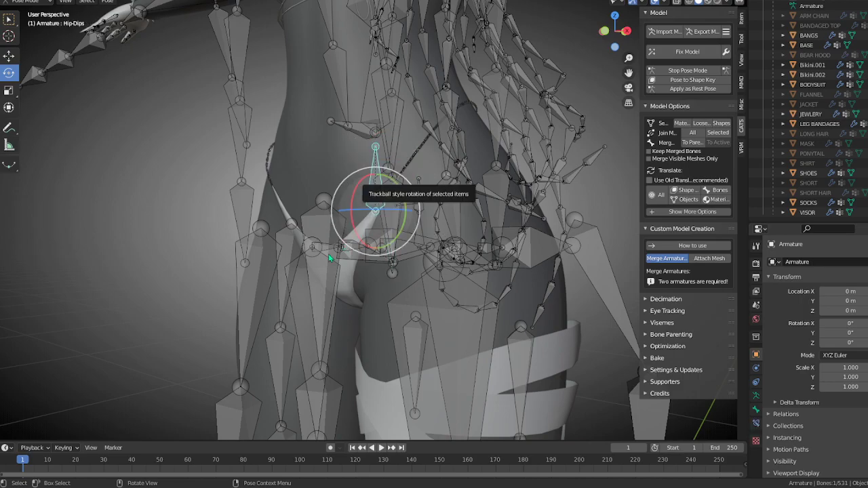
pyautogui.click(379, 259)
pyautogui.scroll(-5, 380, 259)
pyautogui.moveTo(379, 259); pyautogui.dragTo(269, 175, button='middle')
pyautogui.scroll(6, 354, 227)
pyautogui.scroll(2, 337, 217)
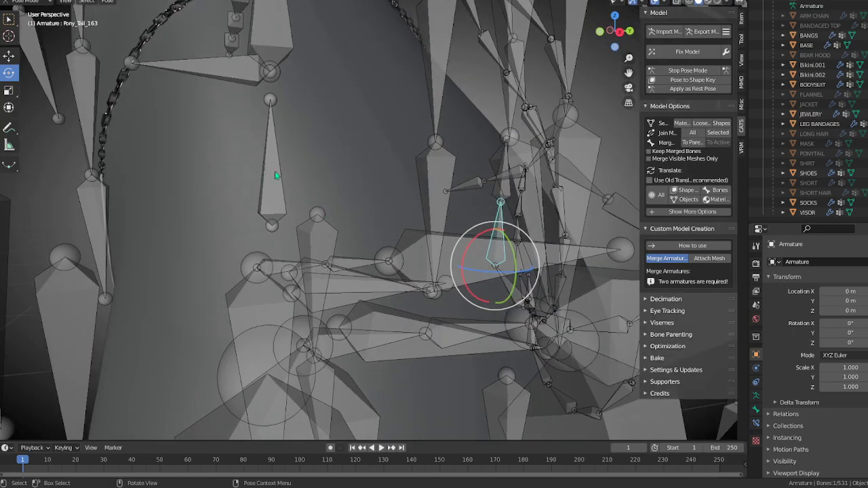
pyautogui.click(276, 176)
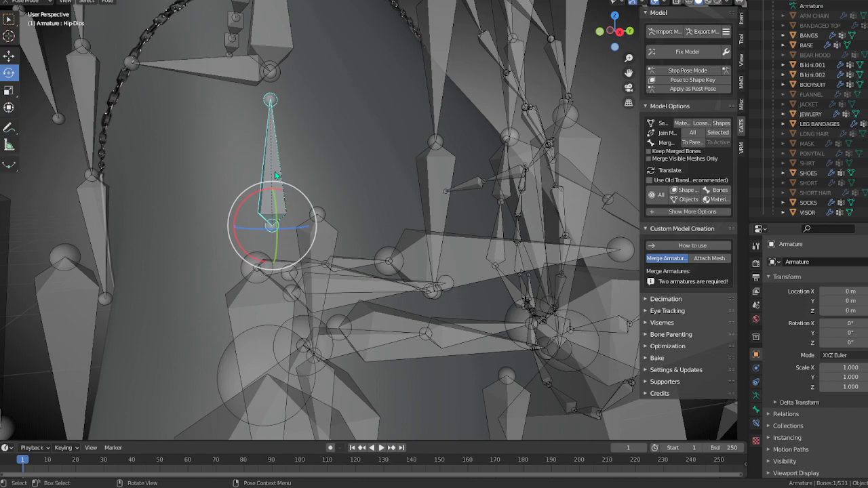
pyautogui.click(276, 176)
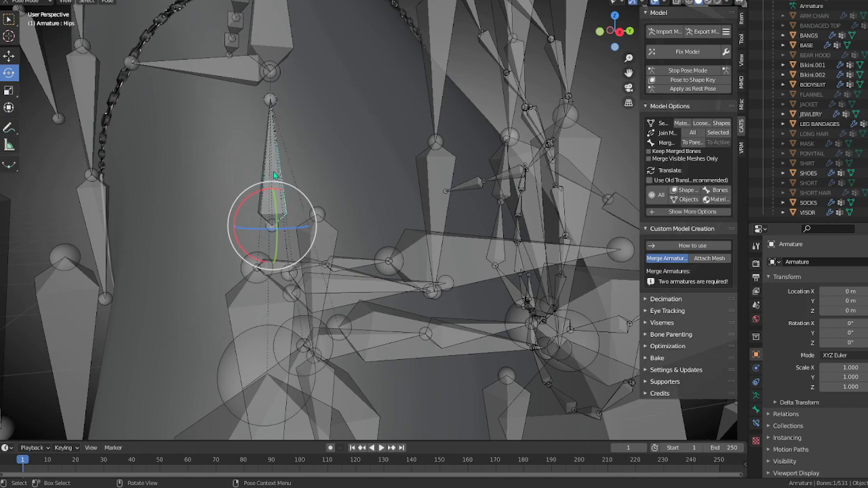
# - Test-rotate the Hips bone to check which bones follow, and undo the rotation
pyautogui.scroll(-5, 274, 179)
pyautogui.moveTo(274, 179); pyautogui.dragTo(392, 209, button='middle')
pyautogui.scroll(-2, 390, 207)
pyautogui.press('r')
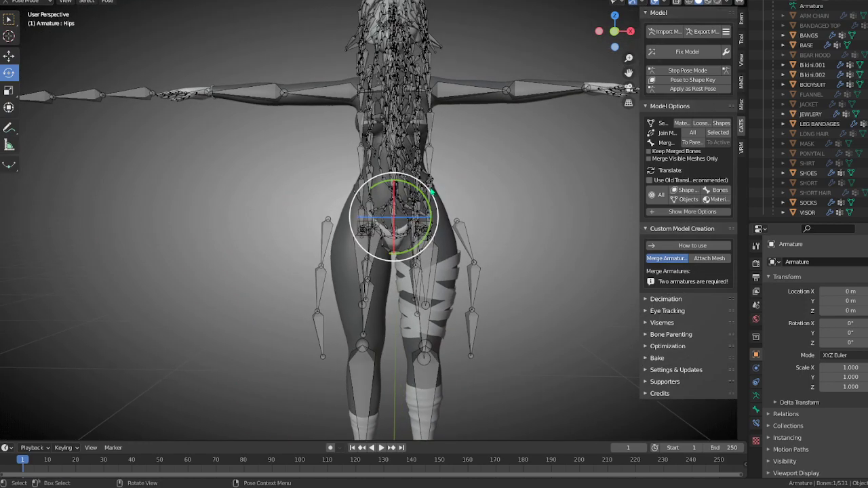
pyautogui.moveTo(498, 230); pyautogui.dragTo(462, 192)
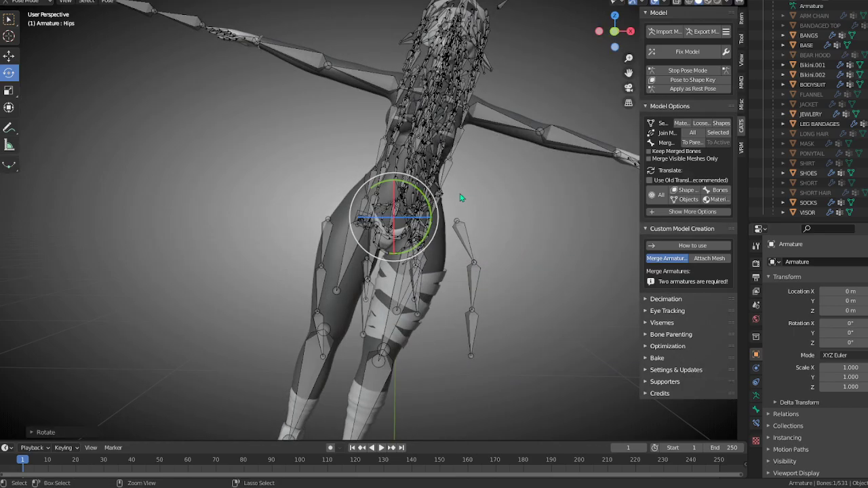
pyautogui.hotkey('ctrl', 'z')
pyautogui.scroll(2, 407, 237)
pyautogui.moveTo(377, 257); pyautogui.dragTo(485, 266, button='middle')
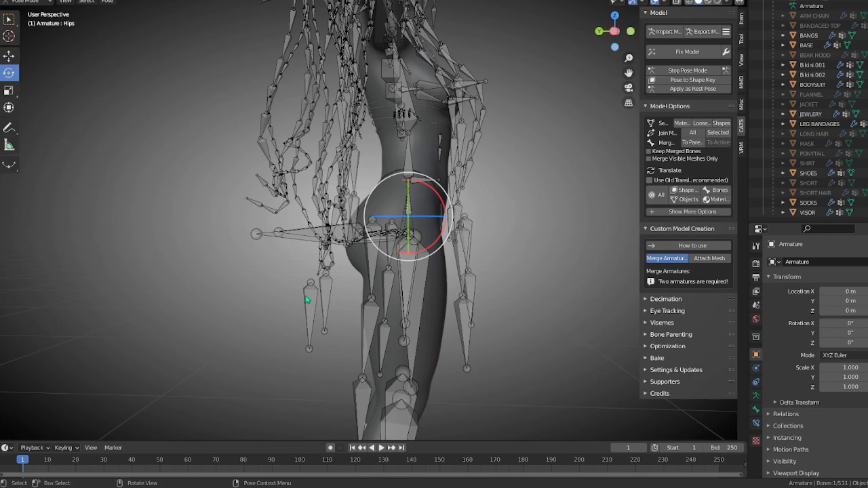
# - Parent the loose hanging bone chains around the hips to the Hips bone in edit mode
pyautogui.press('Tab')
pyautogui.keyDown('shift'); pyautogui.click(327, 293); pyautogui.keyUp('shift')
pyautogui.moveTo(427, 298); pyautogui.dragTo(305, 313, button='middle')
pyautogui.keyDown('shift'); pyautogui.click(292, 262); pyautogui.keyUp('shift')
pyautogui.moveTo(367, 260); pyautogui.dragTo(351, 244, button='middle')
pyautogui.keyDown('shift'); pyautogui.click(275, 244); pyautogui.keyUp('shift')
pyautogui.keyDown('shift'); pyautogui.click(327, 268); pyautogui.keyUp('shift')
pyautogui.moveTo(468, 277); pyautogui.dragTo(309, 266, button='middle')
pyautogui.keyDown('shift'); pyautogui.click(240, 245); pyautogui.keyUp('shift')
pyautogui.moveTo(240, 244); pyautogui.dragTo(411, 266, button='middle')
pyautogui.scroll(8, 414, 261)
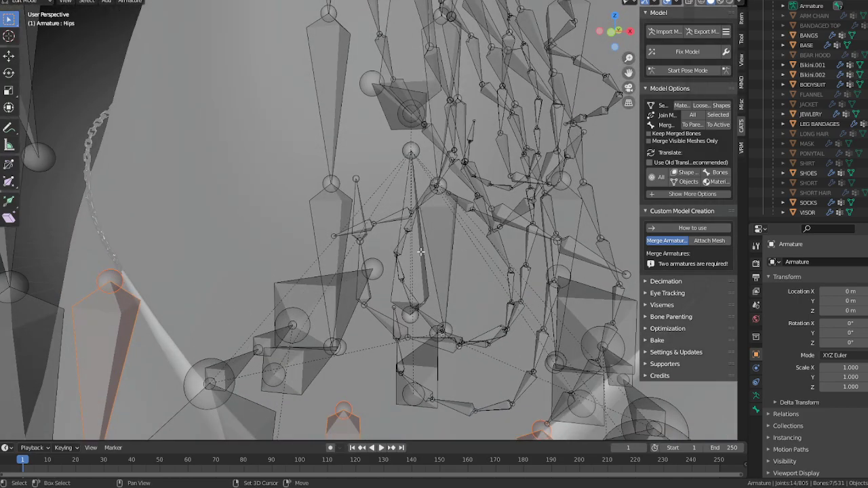
pyautogui.scroll(-8, 423, 252)
pyautogui.hotkey('ctrl', 'p')
pyautogui.click(442, 254)
pyautogui.scroll(-4, 440, 242)
# - Leave pose mode, select the Bikini.001 mesh and add a Data Transfer modifier to it
pyautogui.hotkey('ctrl', 'Tab')
pyautogui.moveTo(441, 241); pyautogui.dragTo(447, 285, button='middle')
pyautogui.scroll(6, 434, 280)
pyautogui.scroll(-5, 456, 258)
pyautogui.scroll(4, 439, 256)
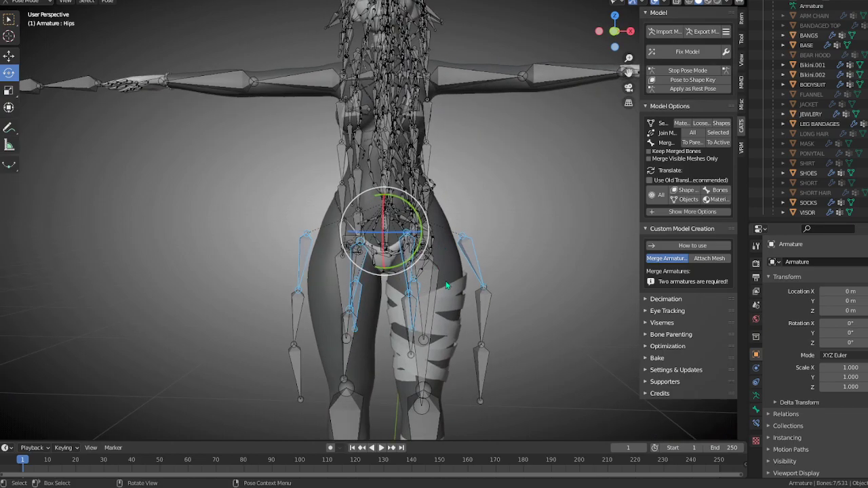
pyautogui.click(688, 70)
pyautogui.scroll(4, 423, 246)
pyautogui.click(400, 280)
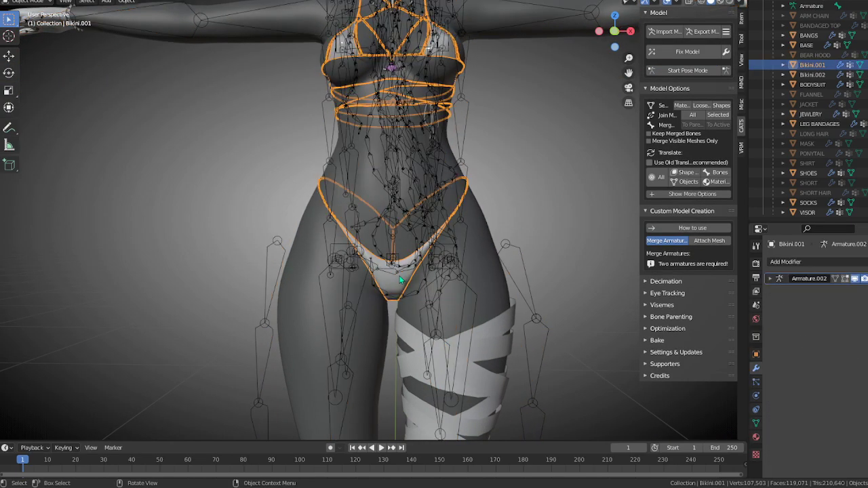
pyautogui.click(769, 279)
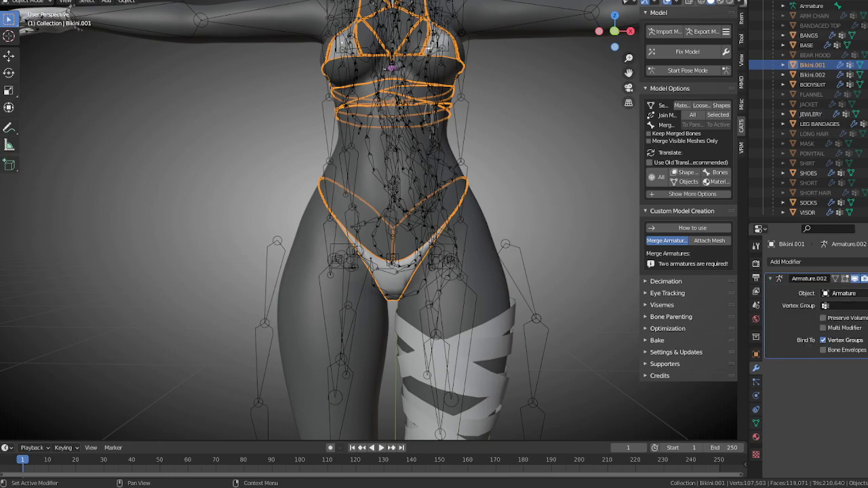
pyautogui.click(803, 266)
pyautogui.click(627, 56)
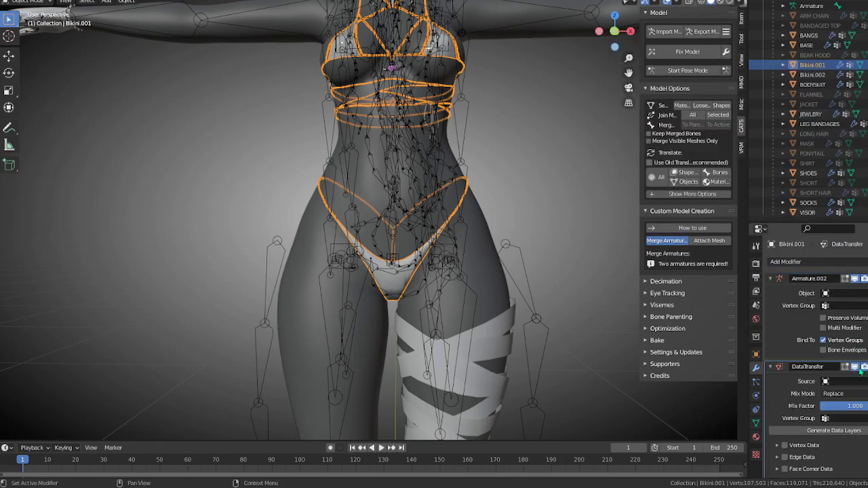
# - Try sampling the Data Transfer source from the viewport and undo the BODYSUIT pick
pyautogui.click(867, 381)
pyautogui.click(484, 244)
pyautogui.scroll(-2, 836, 409)
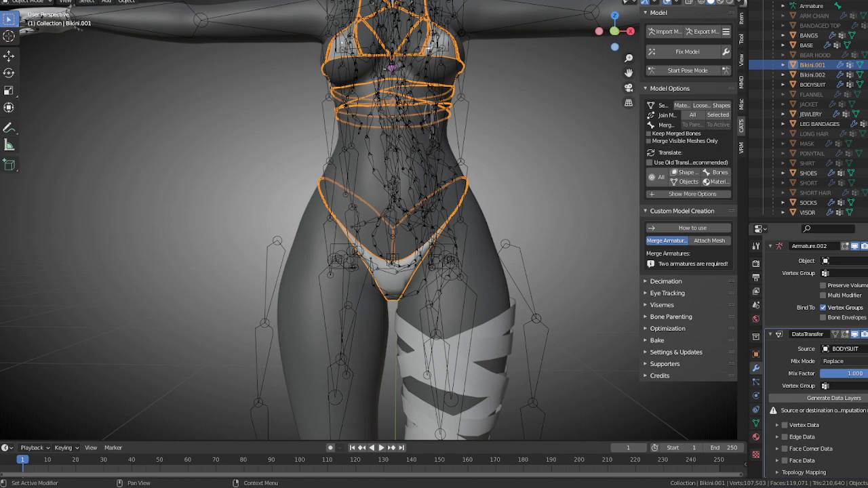
pyautogui.hotkey('ctrl', 'z')
pyautogui.click(867, 362)
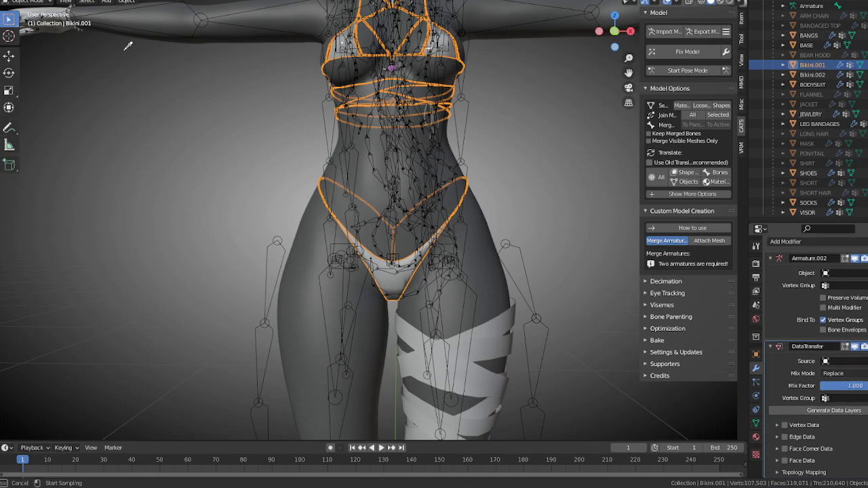
pyautogui.press('Escape')
# - Set BASE as the Data Transfer source, enable vertex data with its vertex groups, and apply the modifier
pyautogui.click(844, 360)
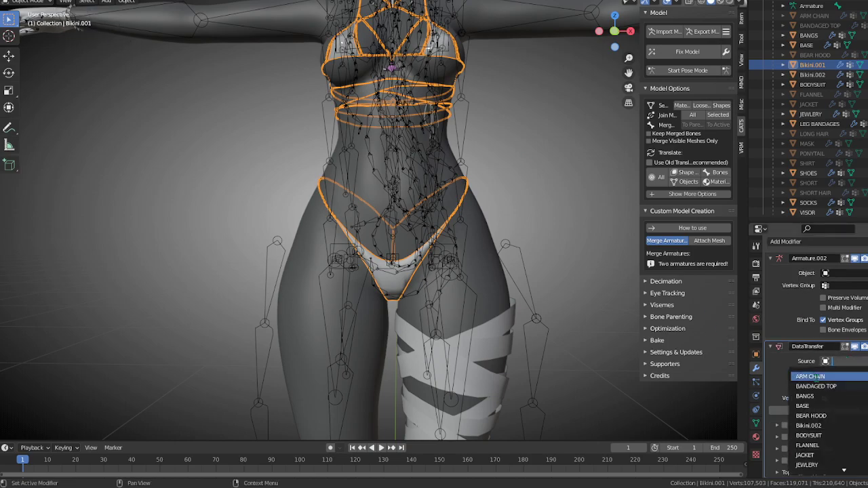
pyautogui.click(826, 406)
pyautogui.click(786, 437)
pyautogui.click(807, 452)
pyautogui.click(864, 346)
pyautogui.click(856, 359)
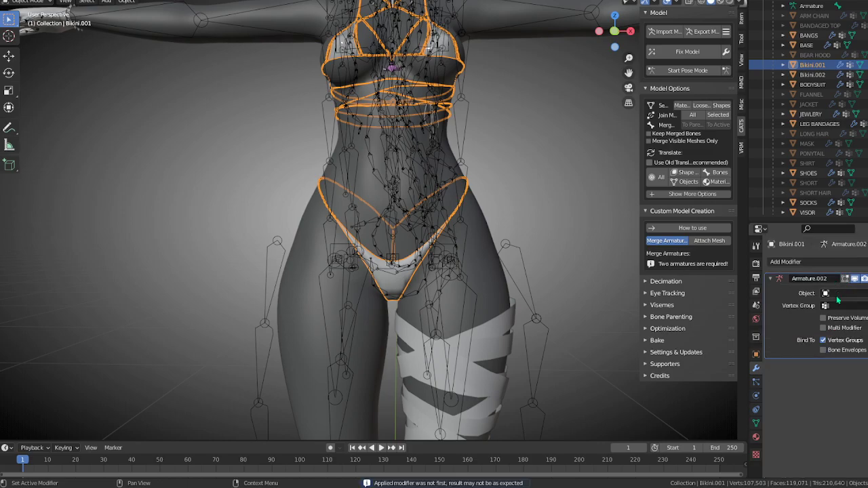
# - Select the Armature together with Bikini.001 as the active object and switch to Weight Paint mode
pyautogui.scroll(2, 839, 24)
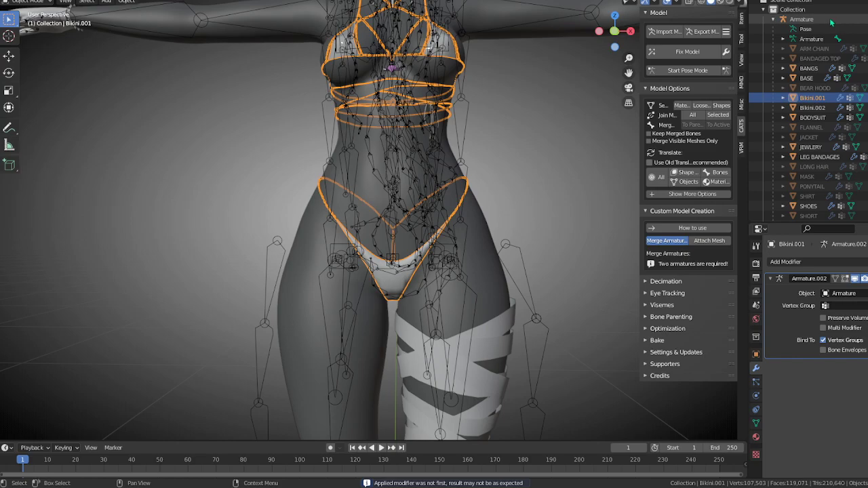
pyautogui.click(828, 20)
pyautogui.keyDown('ctrl'); pyautogui.click(816, 100); pyautogui.keyUp('ctrl')
pyautogui.click(27, 2)
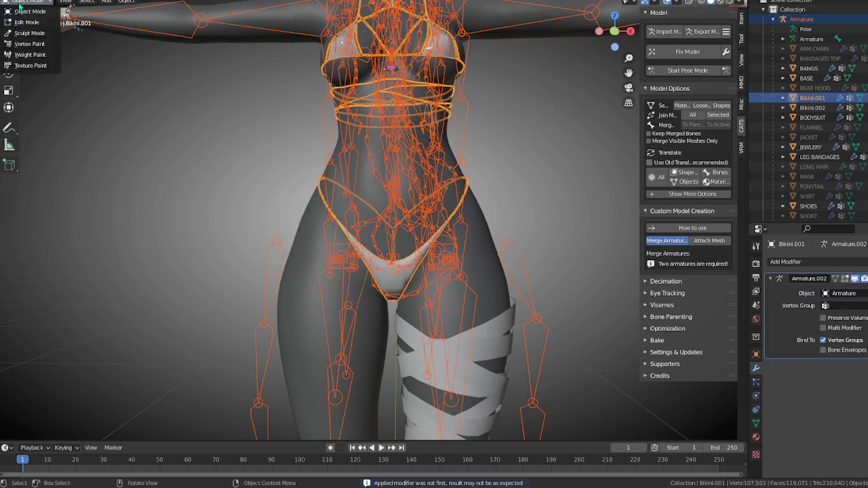
pyautogui.click(34, 57)
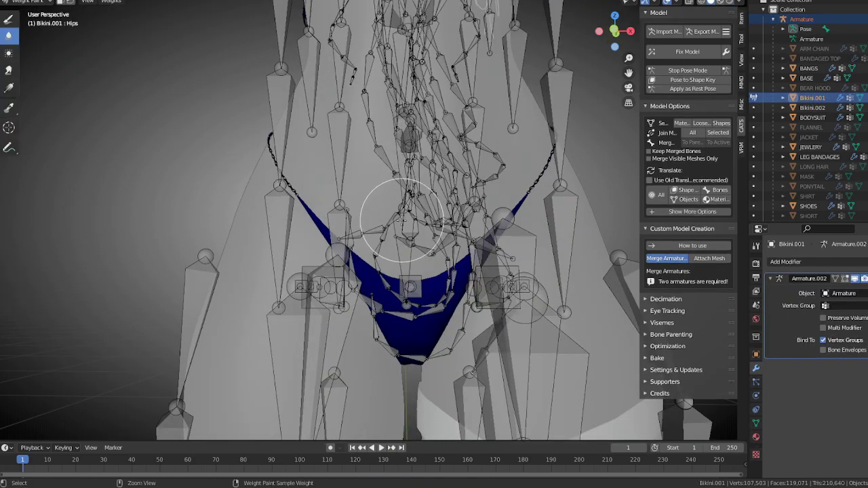
# - Test-rotate the Hips bone to check how the bikini bottom deforms, and undo the rotation
pyautogui.keyDown('ctrl'); pyautogui.click(405, 228); pyautogui.keyUp('ctrl')
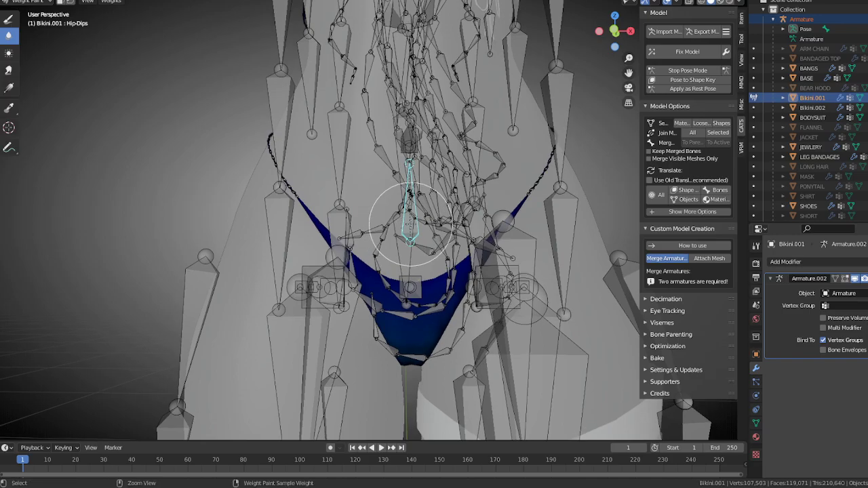
pyautogui.press('r')
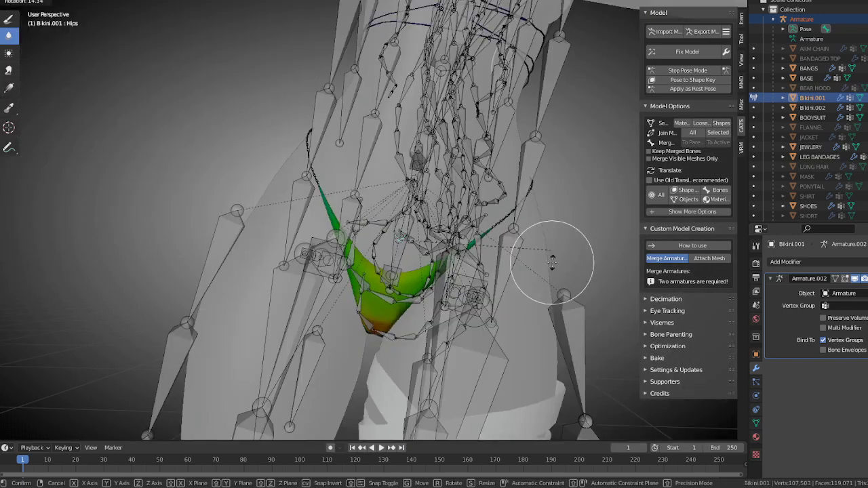
pyautogui.click(551, 264)
pyautogui.hotkey('ctrl', 'z')
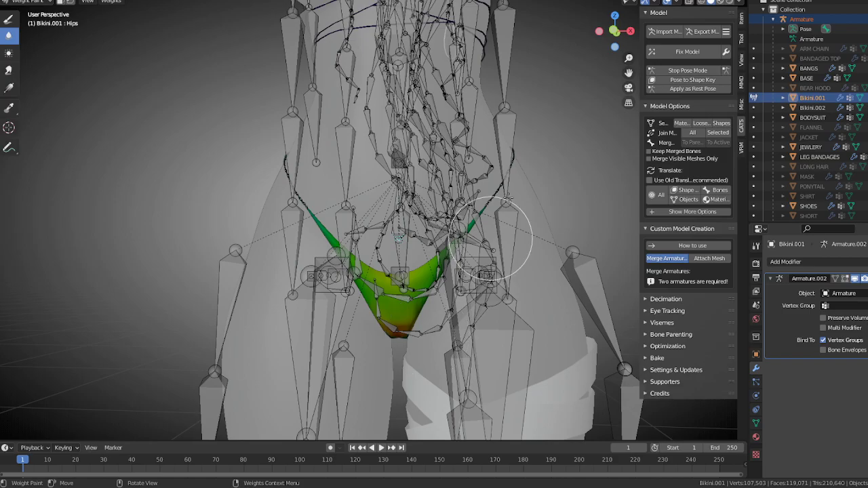
# - Select the Leg.R bone, rotate it outward and examine the bikini bottom's deformation from below
pyautogui.moveTo(426, 315); pyautogui.dragTo(432, 258, button='middle')
pyautogui.moveTo(420, 200)
pyautogui.mouseDown(button='middle')
pyautogui.moveTo(412, 184)
pyautogui.moveTo(407, 258)
pyautogui.mouseUp(button='middle')
pyautogui.moveTo(439, 181); pyautogui.dragTo(412, 173, button='middle')
pyautogui.moveTo(526, 313); pyautogui.dragTo(475, 253, button='middle')
pyautogui.moveTo(326, 120); pyautogui.dragTo(411, 234, button='middle')
pyautogui.keyDown('ctrl'); pyautogui.click(219, 292); pyautogui.keyUp('ctrl')
pyautogui.scroll(-3, 368, 306)
pyautogui.moveTo(407, 316); pyautogui.dragTo(346, 332, button='middle')
pyautogui.keyDown('ctrl'); pyautogui.click(321, 290); pyautogui.keyUp('ctrl')
pyautogui.moveTo(325, 292); pyautogui.dragTo(409, 318, button='middle')
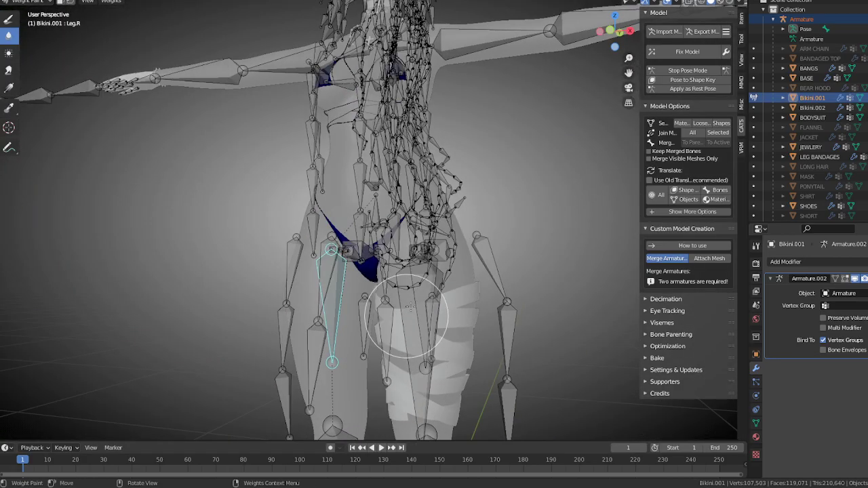
pyautogui.press('r')
pyautogui.click(453, 380)
pyautogui.moveTo(445, 373); pyautogui.dragTo(431, 318, button='middle')
pyautogui.scroll(5, 431, 317)
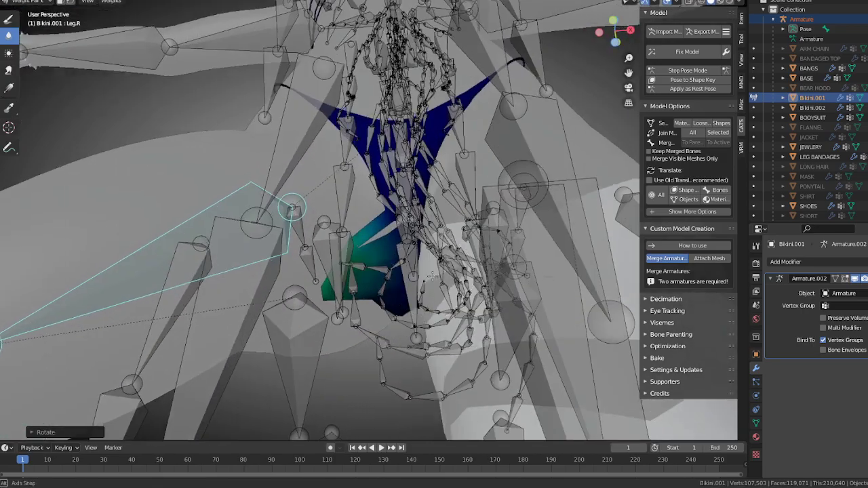
# - Hide the bones in the viewport and clear the Leg.R weight from the bikini bottom with the Gradient tool
pyautogui.click(644, 3)
pyautogui.click(649, 117)
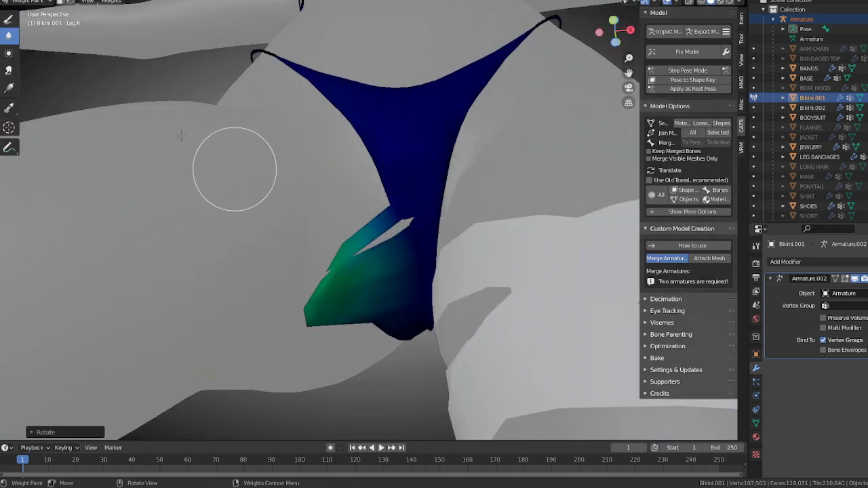
pyautogui.click(6, 89)
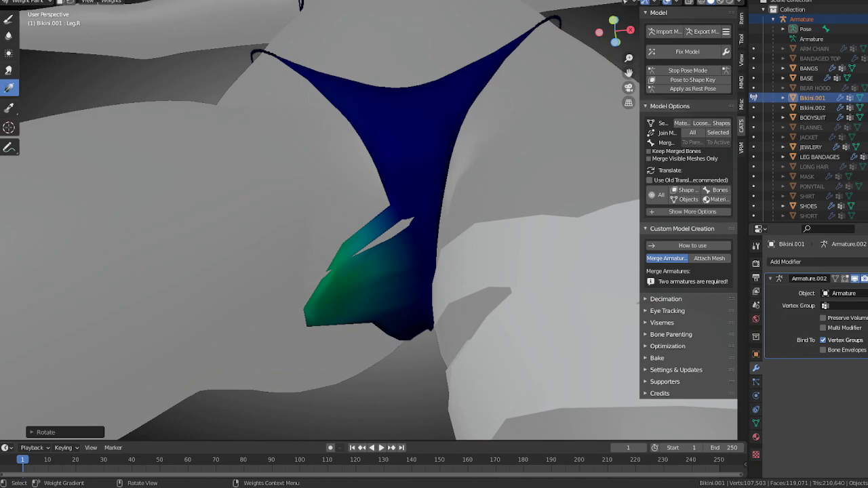
pyautogui.moveTo(346, 331); pyautogui.dragTo(442, 248)
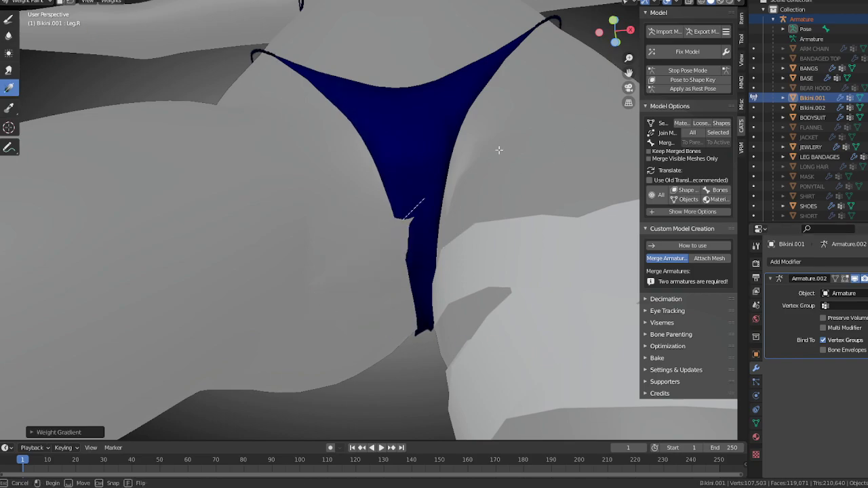
# - Show the bones again, select the Leg.L bone and rotate it outward
pyautogui.moveTo(515, 166); pyautogui.dragTo(521, 262, button='middle')
pyautogui.click(629, 4)
pyautogui.click(656, 122)
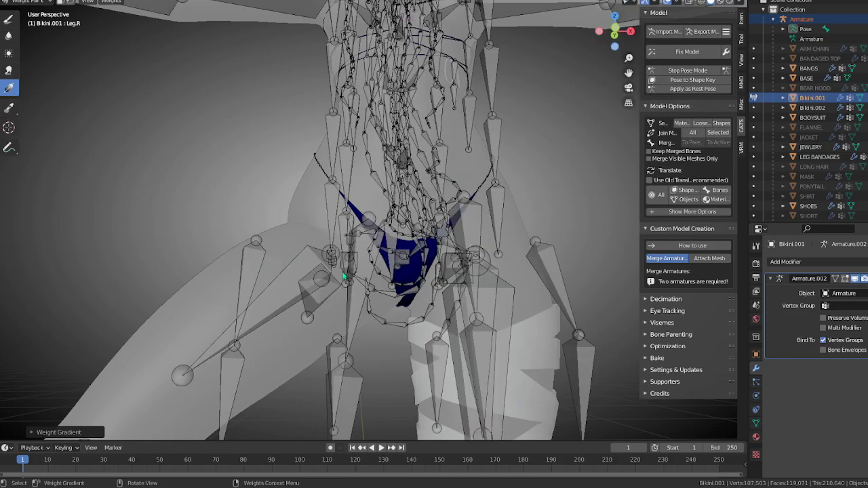
pyautogui.moveTo(475, 292); pyautogui.dragTo(463, 309, button='middle')
pyautogui.keyDown('ctrl'); pyautogui.click(470, 283); pyautogui.keyUp('ctrl')
pyautogui.press('r')
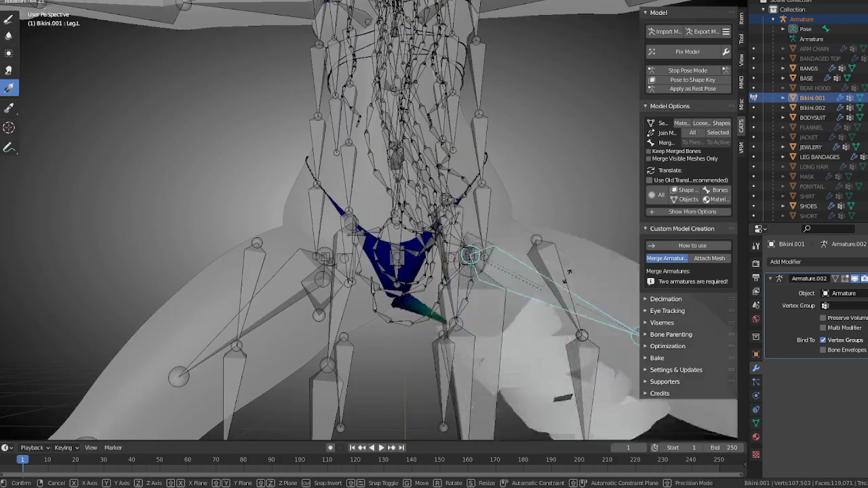
pyautogui.click(575, 202)
# - Clear the Leg.L weight from the bikini bottom with a weight gradient
pyautogui.scroll(-6, 542, 238)
pyautogui.moveTo(524, 252); pyautogui.dragTo(468, 203, button='middle')
pyautogui.scroll(4, 417, 285)
pyautogui.scroll(5, 469, 263)
pyautogui.moveTo(445, 216); pyautogui.dragTo(472, 225)
pyautogui.moveTo(465, 233); pyautogui.dragTo(460, 262, button='middle')
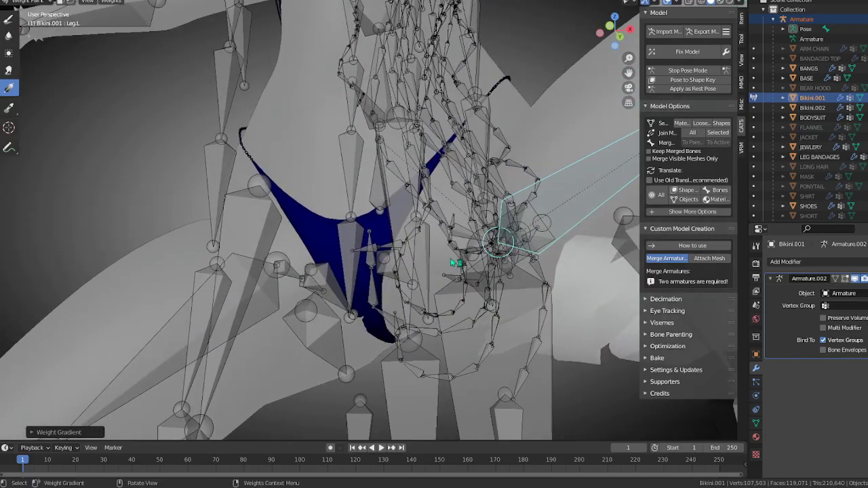
# - Leave pose mode and hide the armature to inspect the bikini bottom in its rest shape
pyautogui.moveTo(367, 285); pyautogui.dragTo(520, 221, button='middle')
pyautogui.scroll(-3, 510, 252)
pyautogui.click(688, 74)
pyautogui.press('h')
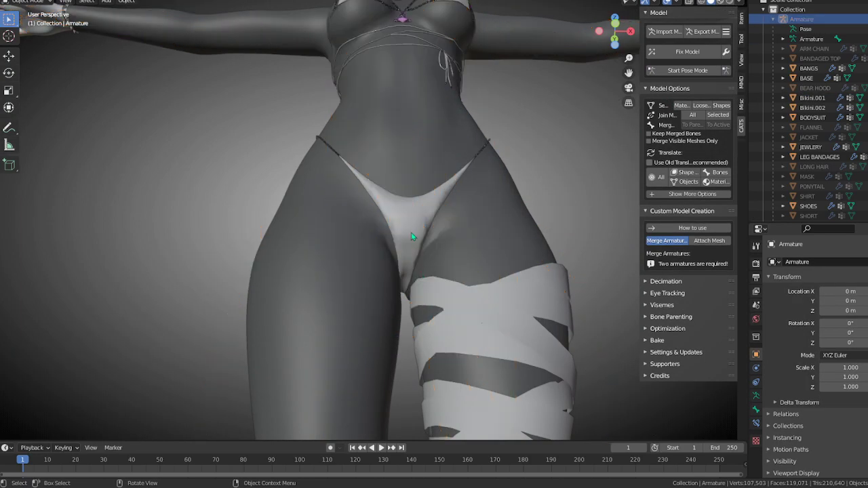
pyautogui.click(404, 239)
pyautogui.scroll(3, 407, 251)
pyautogui.moveTo(409, 261); pyautogui.dragTo(419, 270, button='middle')
# - Test-rotate the Leg.R bone outward in pose mode to check the bikini, and stop pose mode to reset it
pyautogui.click(689, 74)
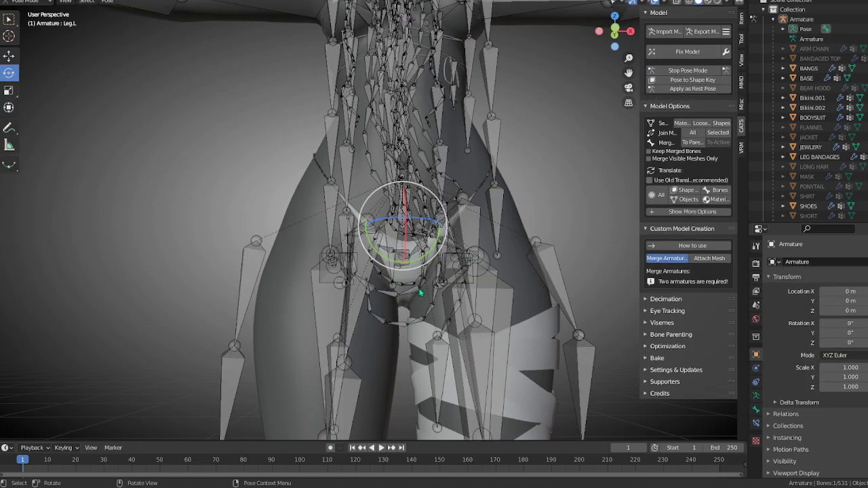
pyautogui.click(338, 309)
pyautogui.moveTo(365, 234); pyautogui.dragTo(372, 270)
pyautogui.rightClick(371, 270)
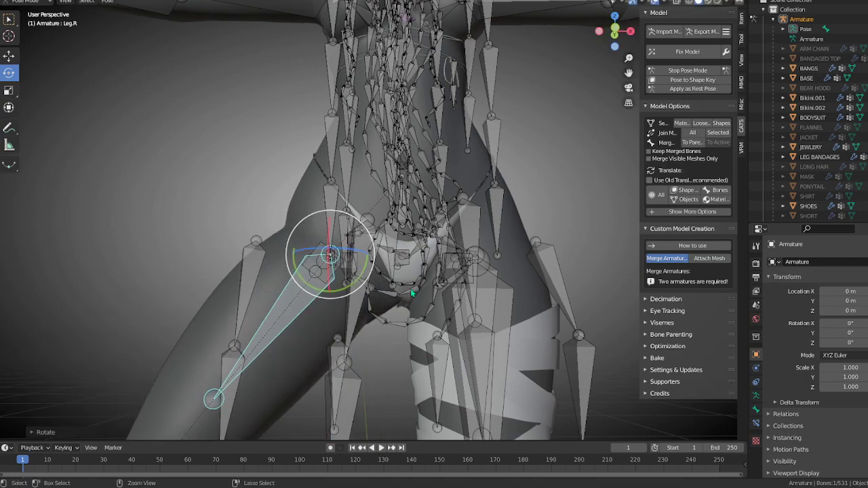
pyautogui.click(689, 71)
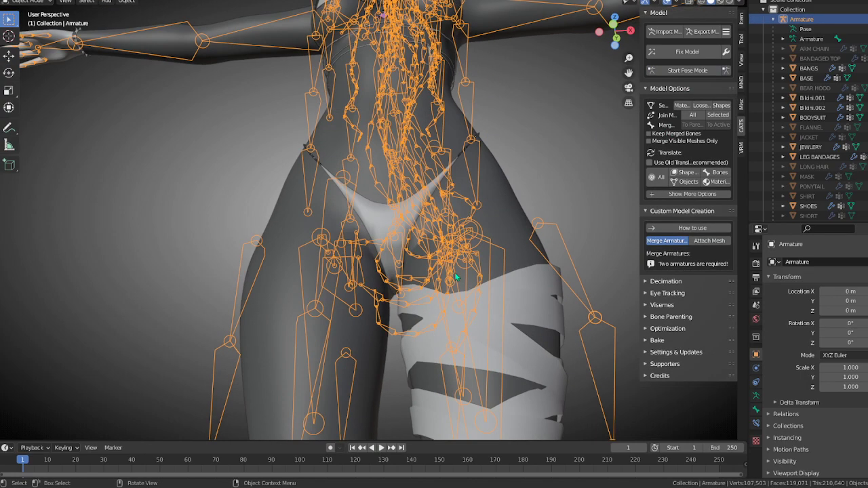
# - Hide the armature, select the LEG BANDAGES mesh and look through its vertex groups
pyautogui.press('h')
pyautogui.click(507, 339)
pyautogui.keyDown('shift'); pyautogui.moveTo(506, 339); pyautogui.dragTo(526, 190, button='middle'); pyautogui.keyUp('shift')
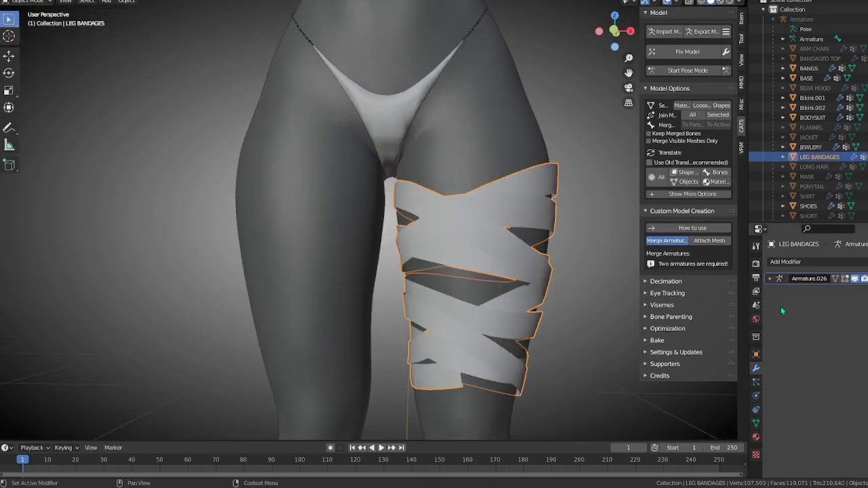
pyautogui.click(756, 423)
pyautogui.scroll(5, 841, 312)
pyautogui.scroll(5, 843, 325)
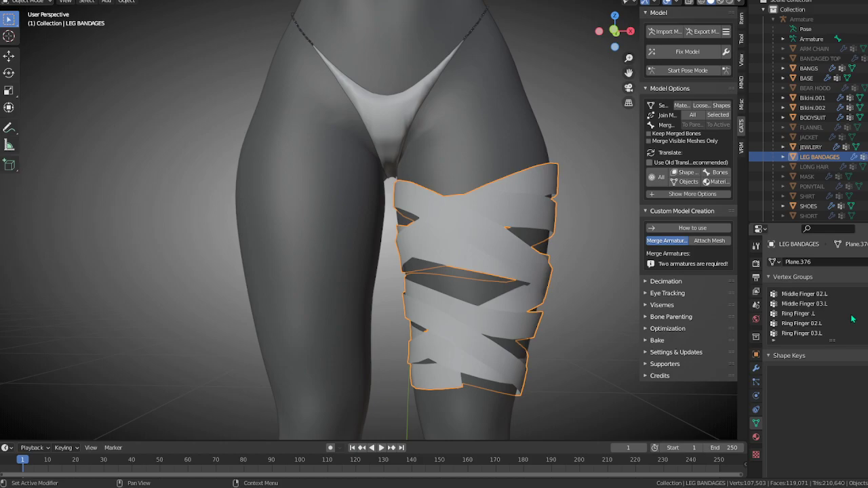
pyautogui.click(867, 316)
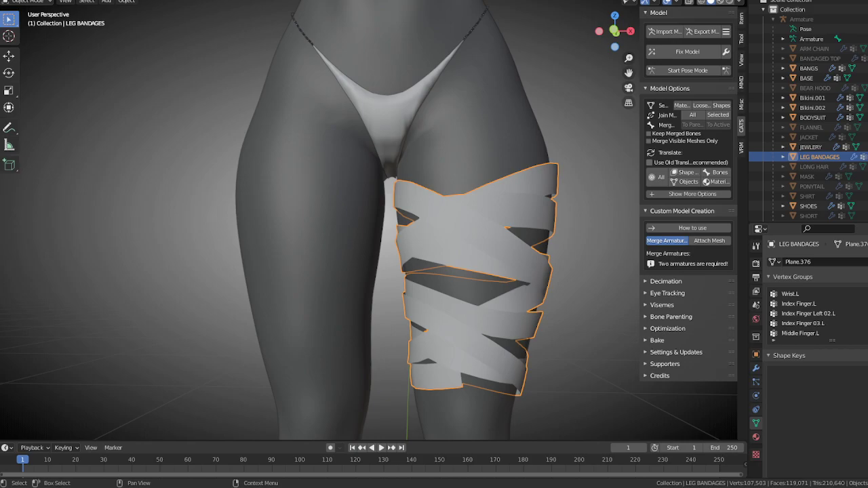
# - Start pose mode, select the Left leg bone and test its rotation on the bandaged leg
pyautogui.click(690, 71)
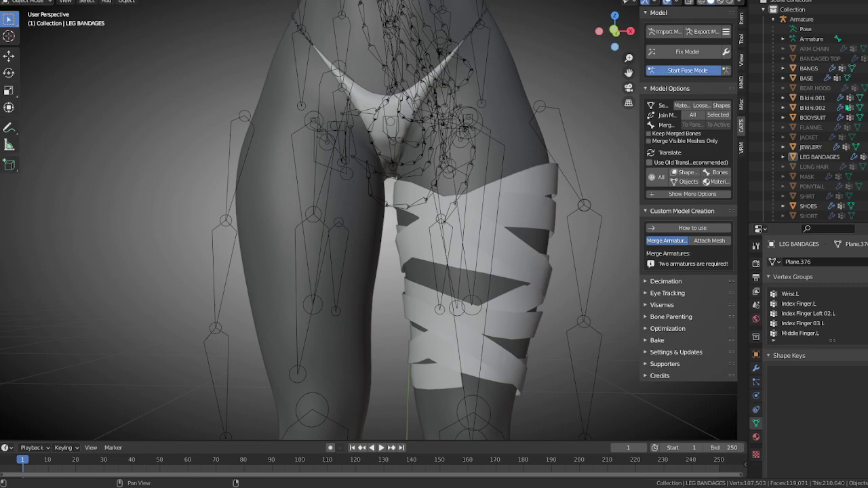
pyautogui.scroll(-5, 462, 279)
pyautogui.moveTo(386, 242); pyautogui.dragTo(338, 238, button='middle')
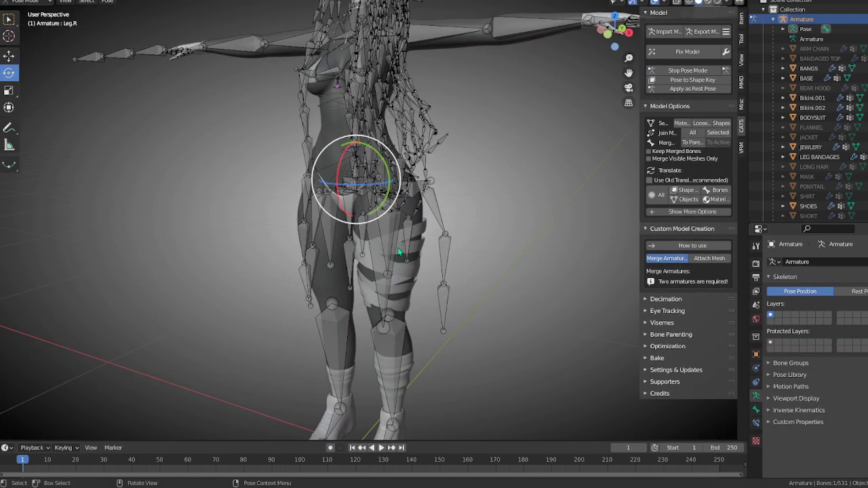
pyautogui.moveTo(399, 252); pyautogui.dragTo(342, 251, button='middle')
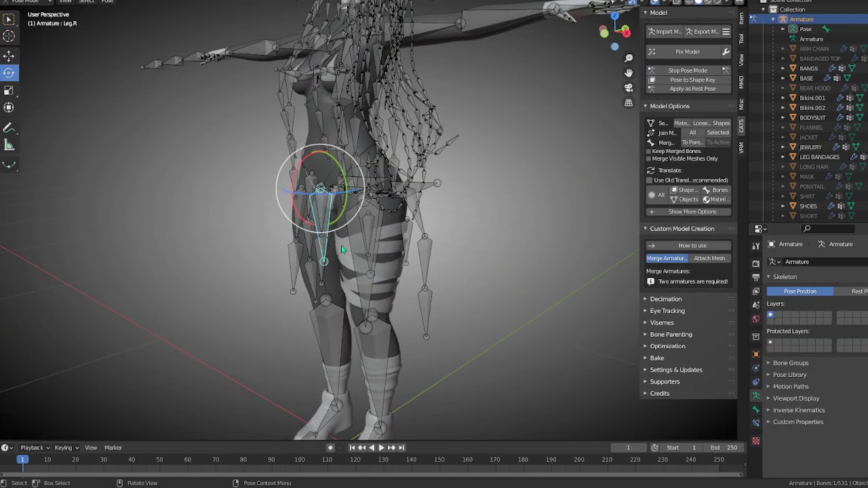
pyautogui.click(369, 286)
pyautogui.moveTo(347, 275); pyautogui.dragTo(371, 272, button='middle')
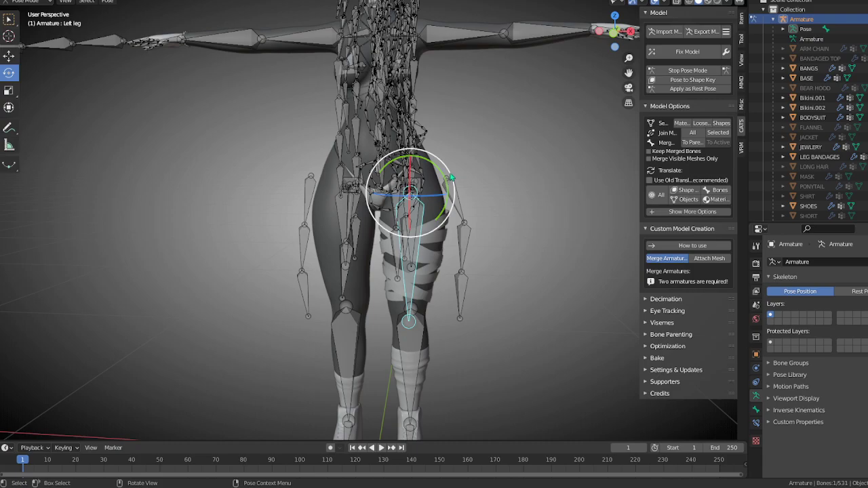
pyautogui.press('r')
pyautogui.moveTo(488, 170); pyautogui.dragTo(476, 182)
# - Delete the Left leg bone in edit mode and return to pose mode
pyautogui.press('Tab')
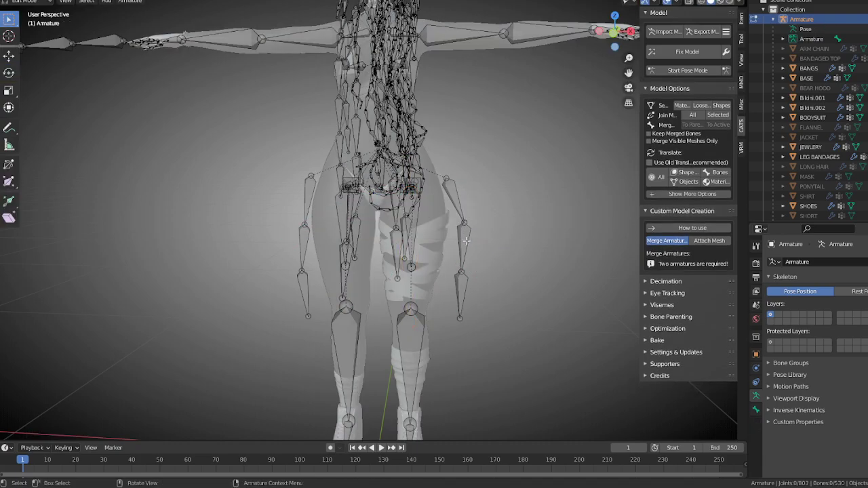
pyautogui.scroll(5, 359, 202)
pyautogui.press('Tab')
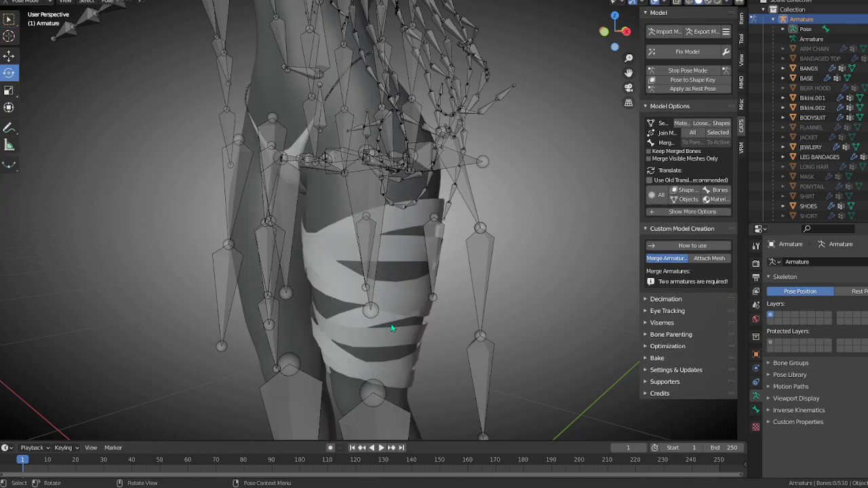
# - Select the Leg.L bone and test its rotation on the bandaged leg
pyautogui.click(375, 200)
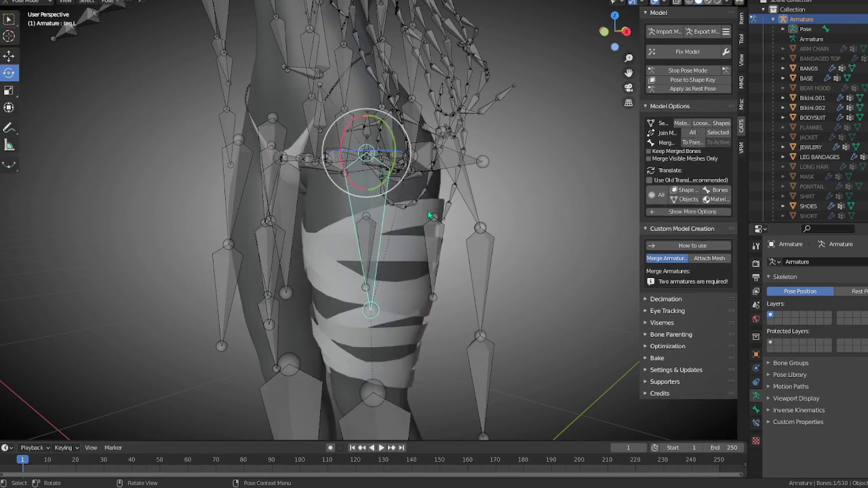
pyautogui.scroll(-4, 353, 311)
pyautogui.moveTo(337, 328); pyautogui.dragTo(376, 299, button='middle')
pyautogui.moveTo(444, 155)
pyautogui.mouseDown()
pyautogui.moveTo(381, 134)
pyautogui.moveTo(498, 170)
pyautogui.moveTo(477, 171)
pyautogui.moveTo(383, 133)
pyautogui.moveTo(461, 151)
pyautogui.moveTo(460, 159)
pyautogui.mouseUp()
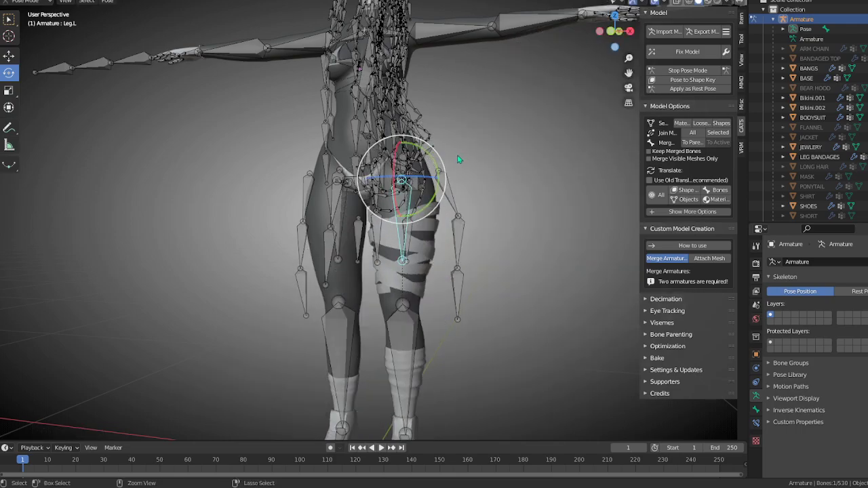
# - Undo the deletion of the Left leg bone, return to pose mode and clear the bone's rotation
pyautogui.press('Tab')
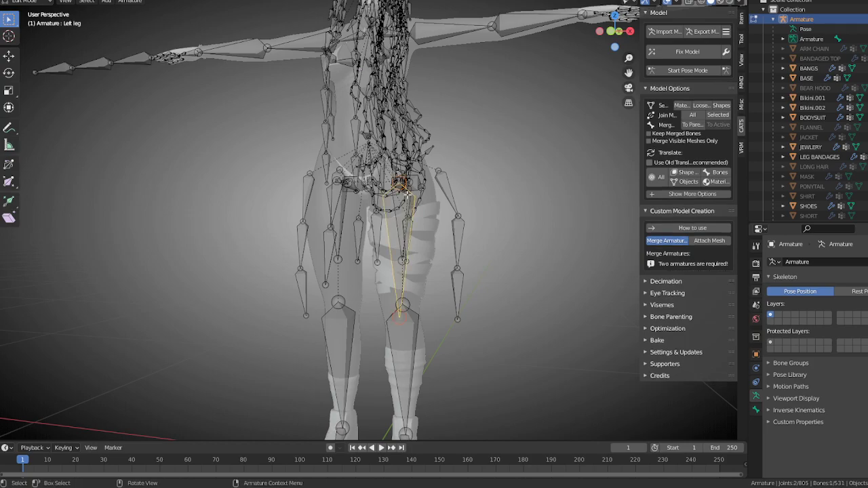
pyautogui.moveTo(404, 203); pyautogui.dragTo(430, 190, button='middle')
pyautogui.hotkey('ctrl', 'Tab')
pyautogui.hotkey('alt', 'r')
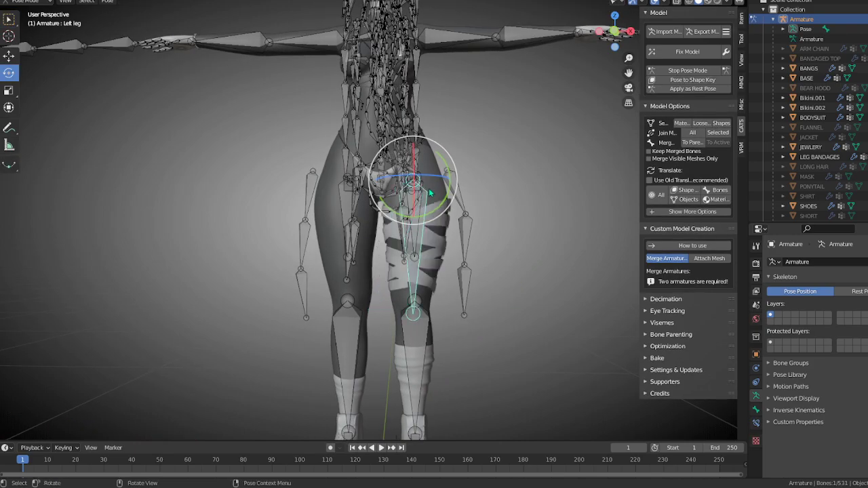
# - Try rotating the Leg.L bone with the Left leg bone still in the armature
pyautogui.click(400, 225)
pyautogui.moveTo(400, 225)
pyautogui.mouseDown(button='middle')
pyautogui.moveTo(329, 238)
pyautogui.moveTo(415, 224)
pyautogui.mouseUp(button='middle')
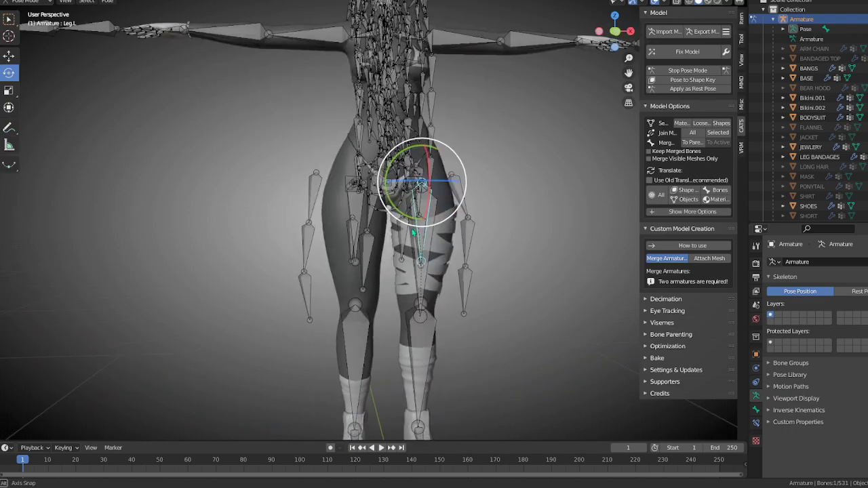
pyautogui.moveTo(470, 159); pyautogui.dragTo(407, 122)
pyautogui.press('Escape')
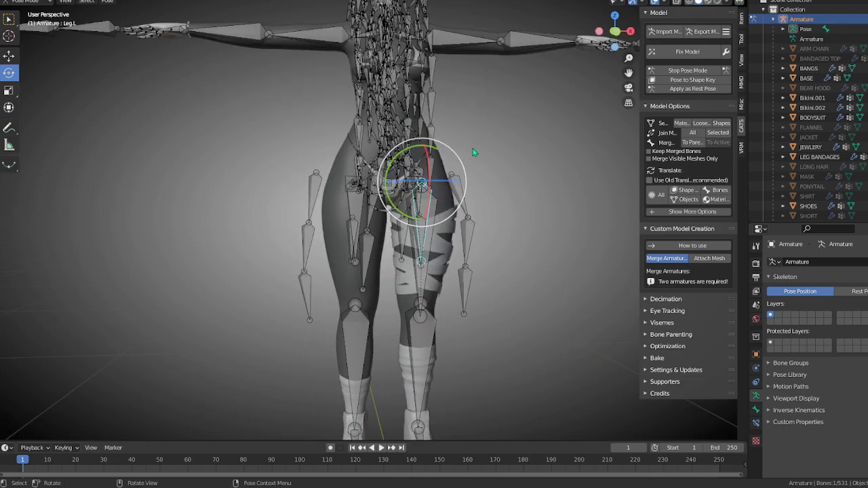
pyautogui.moveTo(465, 169); pyautogui.dragTo(482, 186)
pyautogui.scroll(3, 482, 186)
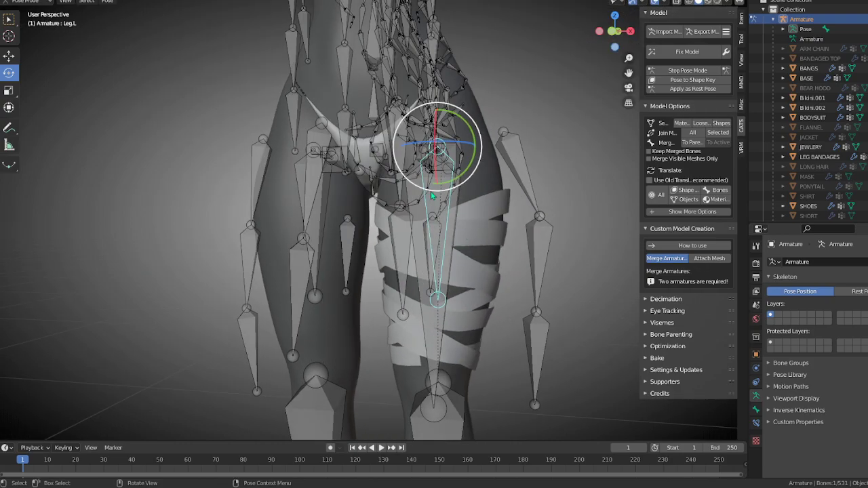
# - Delete the redundant Left leg bone in edit mode and go back to pose mode
pyautogui.moveTo(443, 237); pyautogui.dragTo(298, 237, button='middle')
pyautogui.press('Tab')
pyautogui.press('x')
pyautogui.click(377, 250)
pyautogui.moveTo(377, 250); pyautogui.dragTo(435, 248, button='middle')
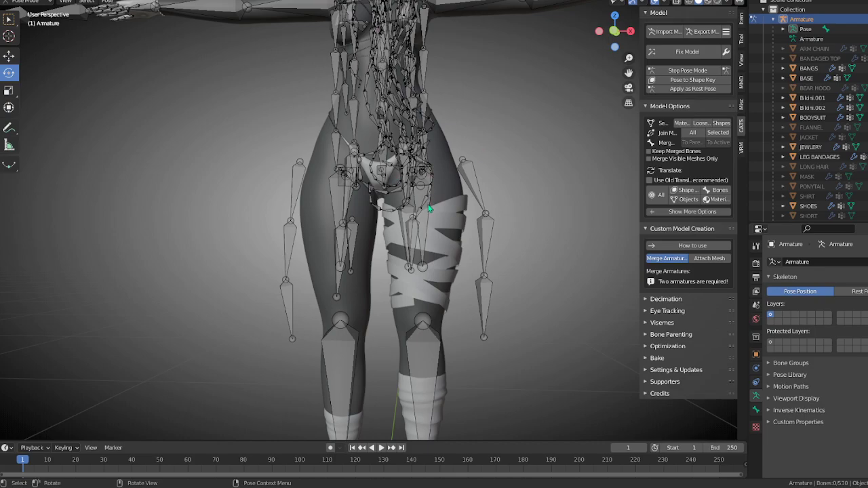
# - Test-rotate the Leg.L bone outward to check that the leg and bandages follow, and undo the rotation
pyautogui.click(429, 209)
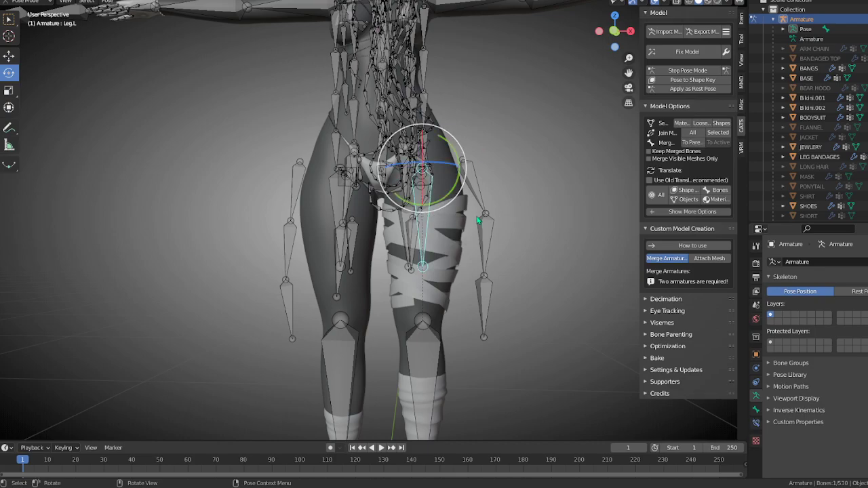
pyautogui.moveTo(468, 158); pyautogui.dragTo(502, 145)
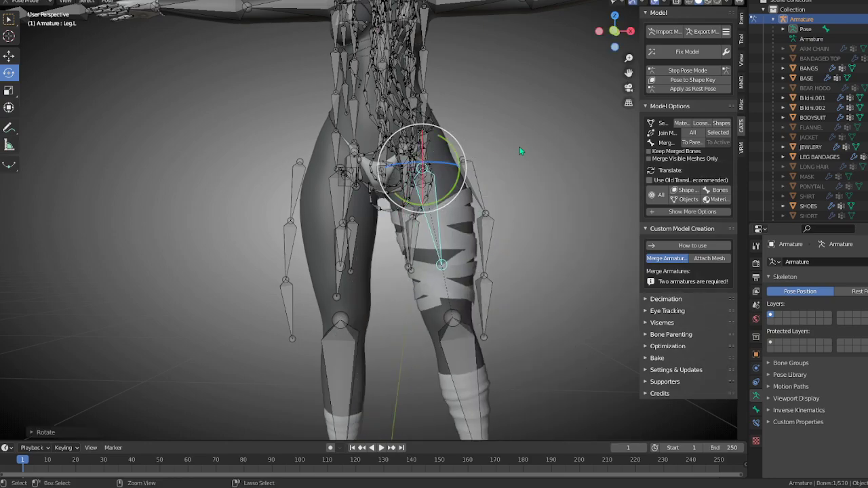
pyautogui.hotkey('ctrl', 'z')
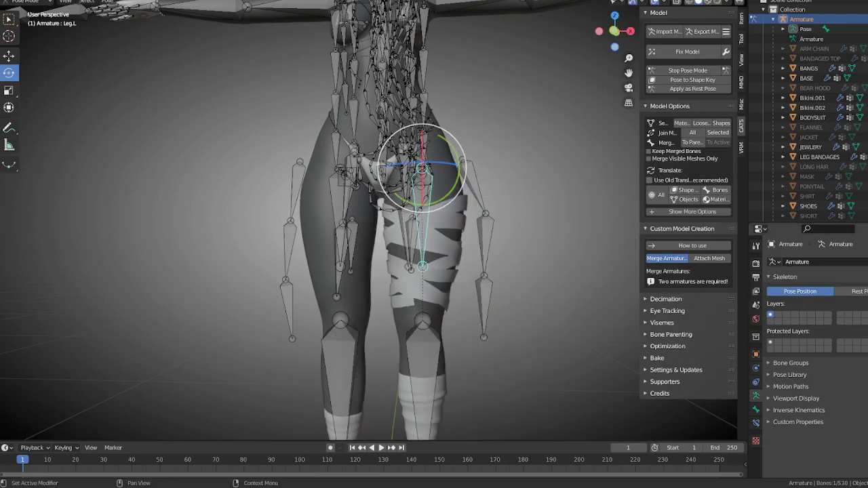
# - Stop pose mode and view the whole character in object mode
pyautogui.scroll(-6, 535, 275)
pyautogui.scroll(6, 412, 232)
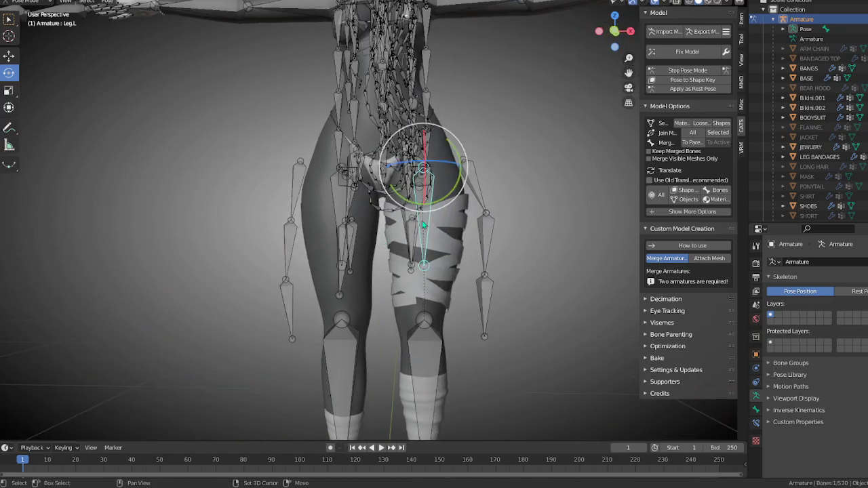
pyautogui.scroll(-3, 411, 232)
pyautogui.click(688, 71)
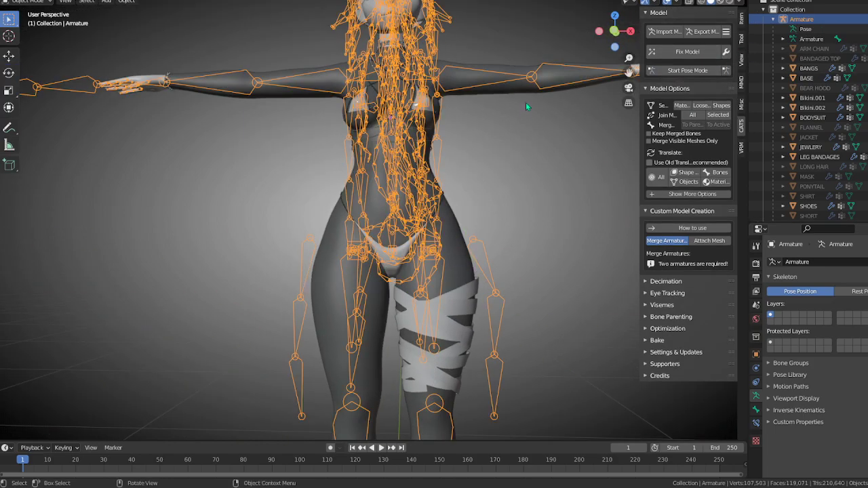
pyautogui.moveTo(483, 138); pyautogui.dragTo(437, 280, button='middle')
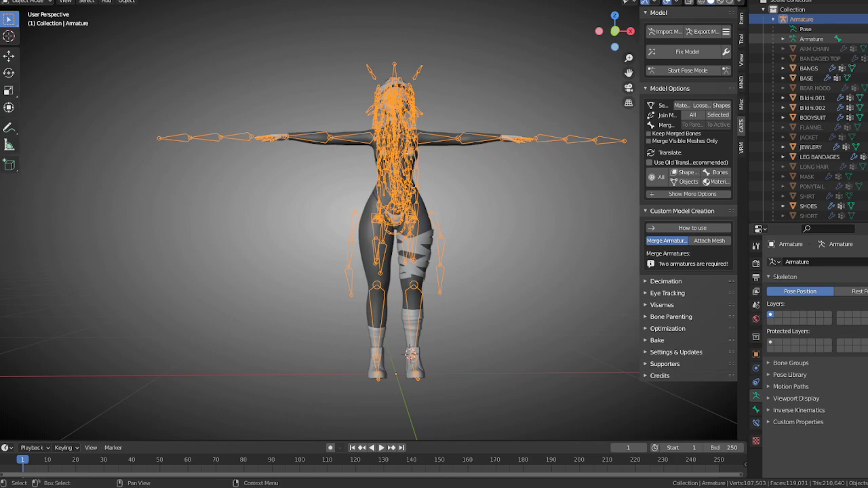
pyautogui.moveTo(325, 256)
pyautogui.mouseDown(button='middle')
pyautogui.moveTo(262, 263)
pyautogui.moveTo(320, 258)
pyautogui.mouseUp(button='middle')
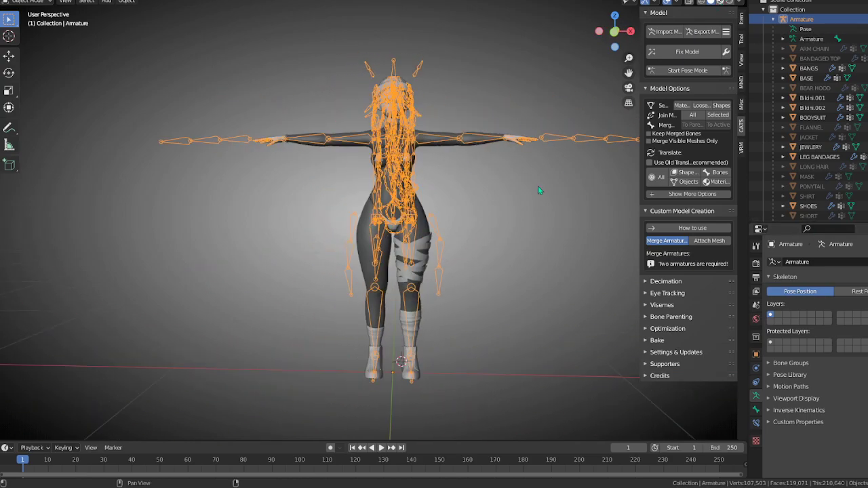
# - Switch the viewport to material preview shading and hide the armature
pyautogui.press('z')
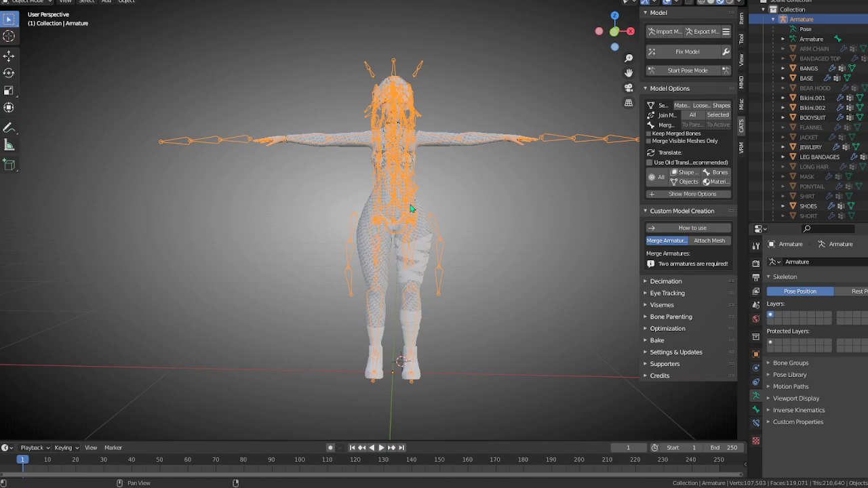
pyautogui.moveTo(412, 213); pyautogui.dragTo(409, 184, button='middle')
pyautogui.press('h')
pyautogui.moveTo(418, 170); pyautogui.dragTo(418, 214, button='middle')
pyautogui.scroll(5, 429, 230)
# - Select the Bikini.001 mesh and replace its metal.008 material with the material named "!"
pyautogui.click(423, 229)
pyautogui.keyDown('shift'); pyautogui.moveTo(523, 217); pyautogui.dragTo(509, 246, button='middle'); pyautogui.keyUp('shift')
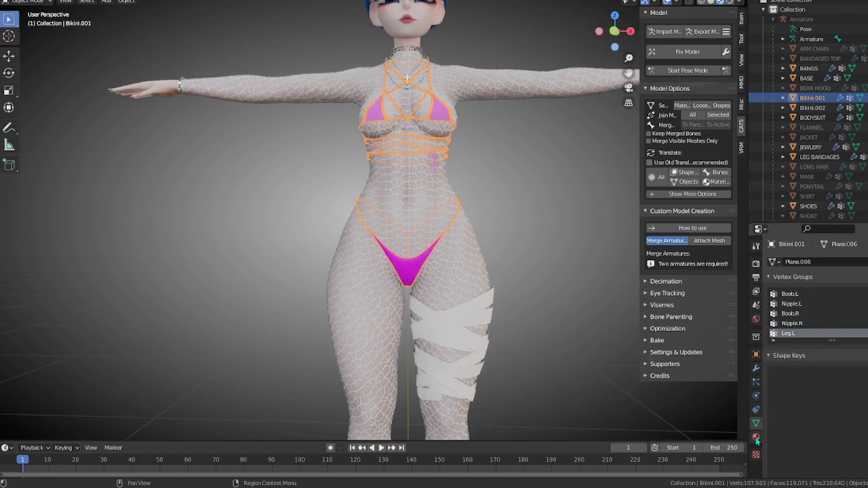
pyautogui.click(756, 437)
pyautogui.click(780, 325)
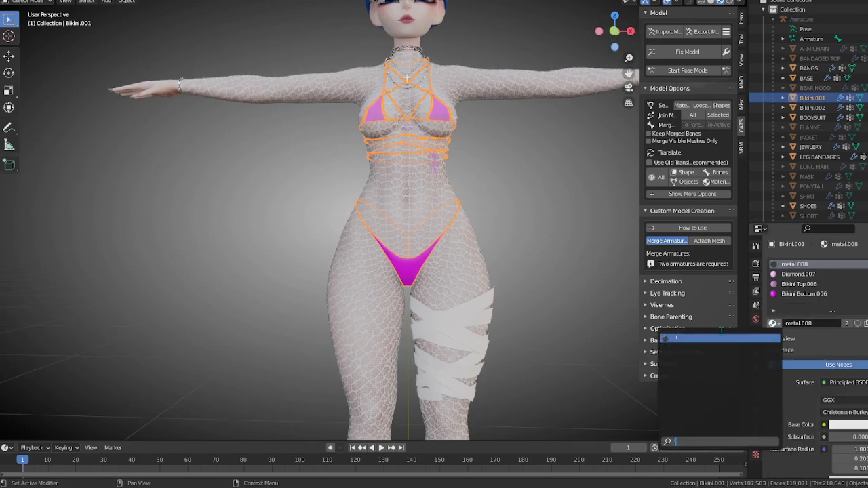
pyautogui.click(726, 340)
pyautogui.scroll(7, 502, 140)
pyautogui.keyDown('shift'); pyautogui.moveTo(525, 107); pyautogui.dragTo(413, 439, button='middle'); pyautogui.keyUp('shift')
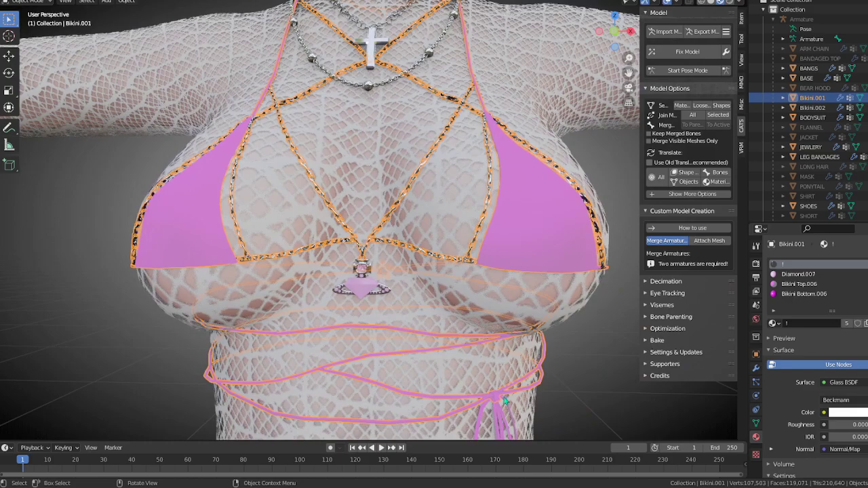
pyautogui.scroll(-2, 404, 226)
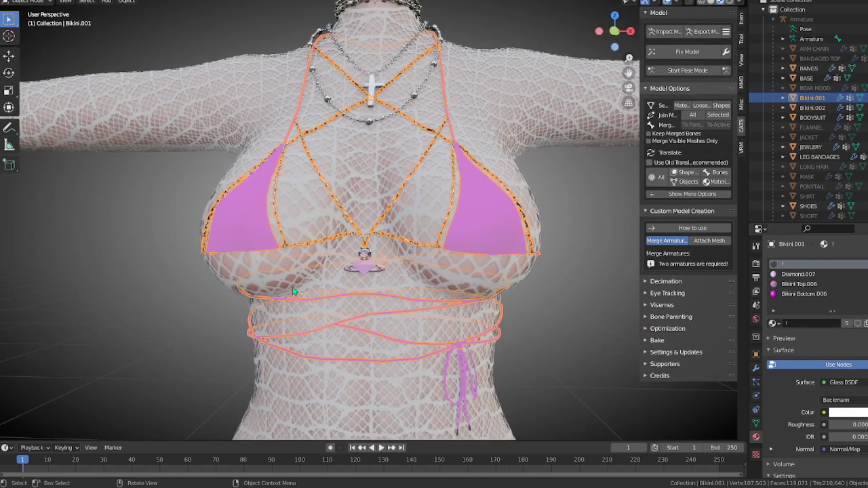
# - Join Bikini.002 into Bikini.001 and assign the "!" material to the joined mesh's last material slot
pyautogui.keyDown('shift'); pyautogui.click(815, 109); pyautogui.keyUp('shift')
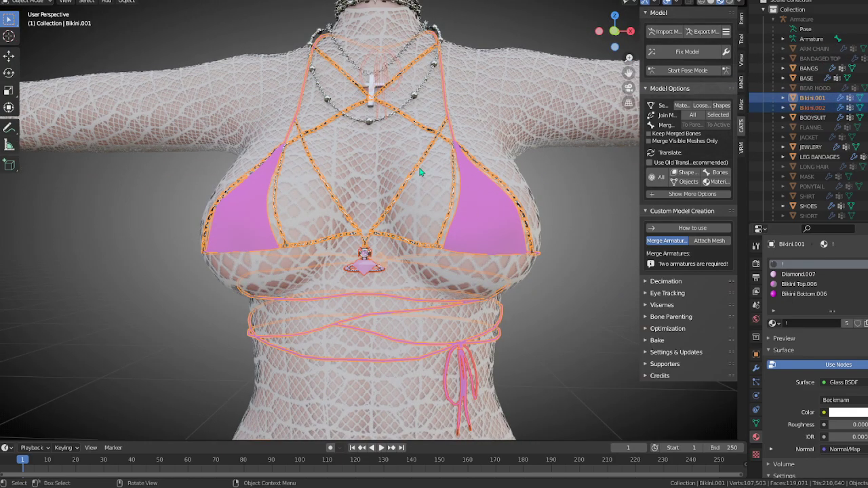
pyautogui.hotkey('ctrl', 'j')
pyautogui.click(804, 305)
pyautogui.click(774, 324)
pyautogui.write('!')
pyautogui.press('Return')
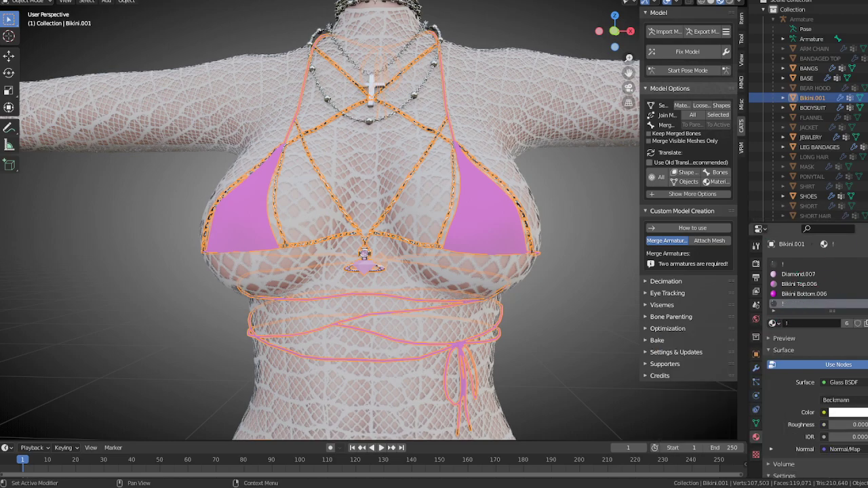
# - Set the base colour of the bikini's Diamond.007 material to a near-white tint
pyautogui.click(797, 275)
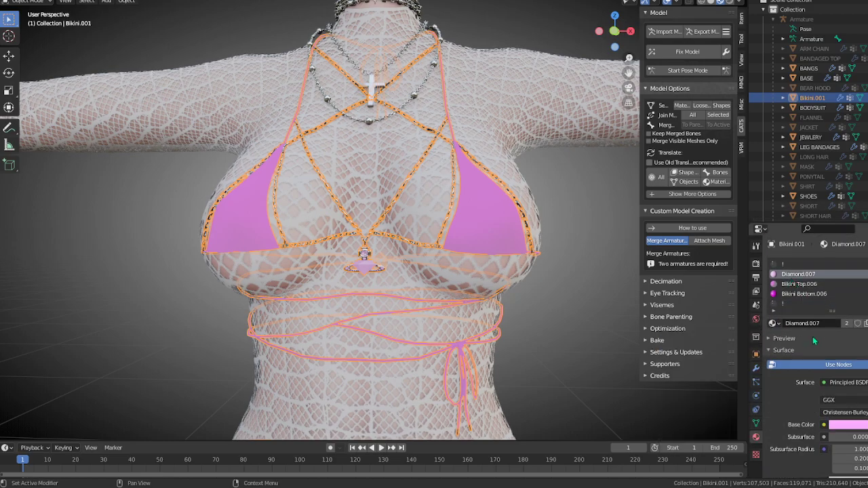
pyautogui.click(860, 426)
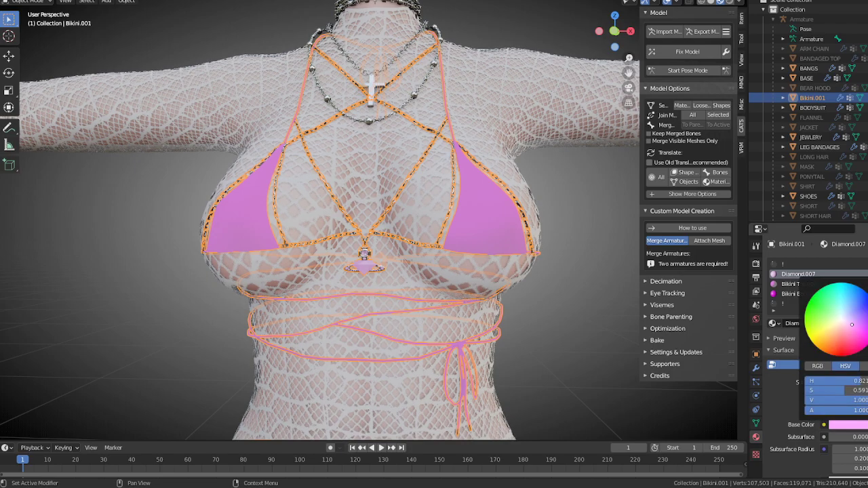
pyautogui.click(840, 321)
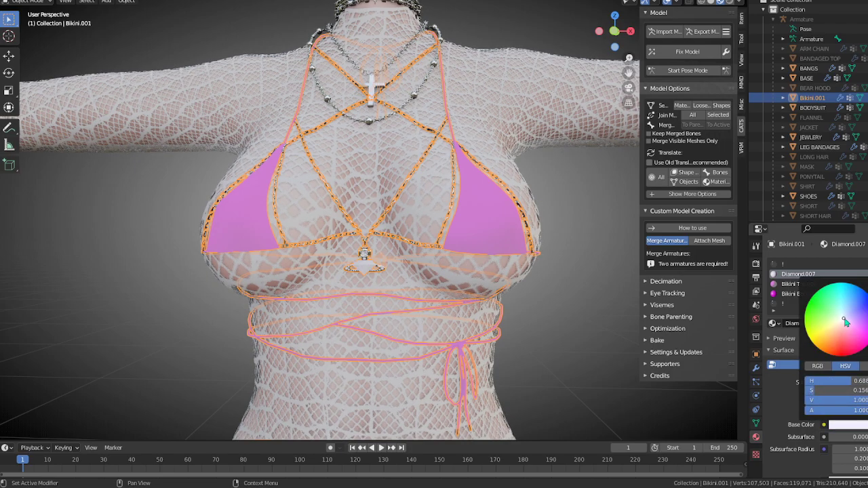
pyautogui.click(584, 311)
pyautogui.moveTo(587, 334)
pyautogui.mouseDown(button='middle')
pyautogui.moveTo(566, 331)
pyautogui.moveTo(582, 331)
pyautogui.mouseUp(button='middle')
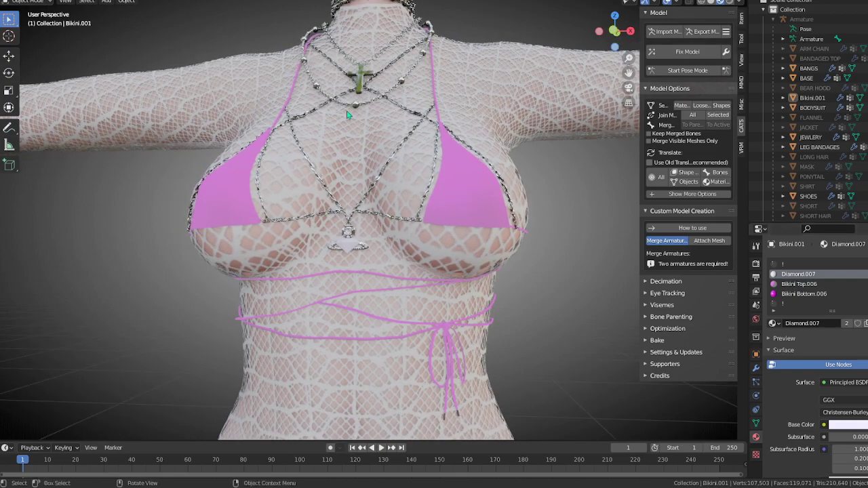
# - Select the blue visor to bring up its material
pyautogui.scroll(-6, 351, 128)
pyautogui.click(389, 50)
pyautogui.moveTo(400, 334); pyautogui.dragTo(402, 275, button='middle')
pyautogui.keyDown('shift'); pyautogui.moveTo(430, 310); pyautogui.dragTo(402, 228, button='middle'); pyautogui.keyUp('shift')
pyautogui.keyDown('shift'); pyautogui.moveTo(399, 88); pyautogui.dragTo(382, 308, button='middle'); pyautogui.keyUp('shift')
pyautogui.scroll(5, 378, 272)
pyautogui.moveTo(370, 188); pyautogui.dragTo(378, 224, button='middle')
# - Show the jacket briefly over the bikini and hide it again
pyautogui.moveTo(867, 128); pyautogui.dragTo(867, 127)
pyautogui.click(867, 128)
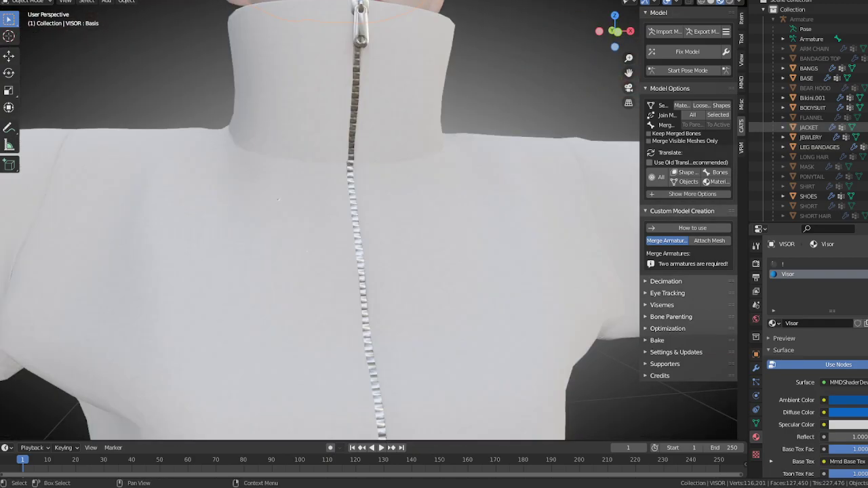
pyautogui.click(867, 128)
pyautogui.moveTo(421, 185); pyautogui.dragTo(428, 209, button='middle')
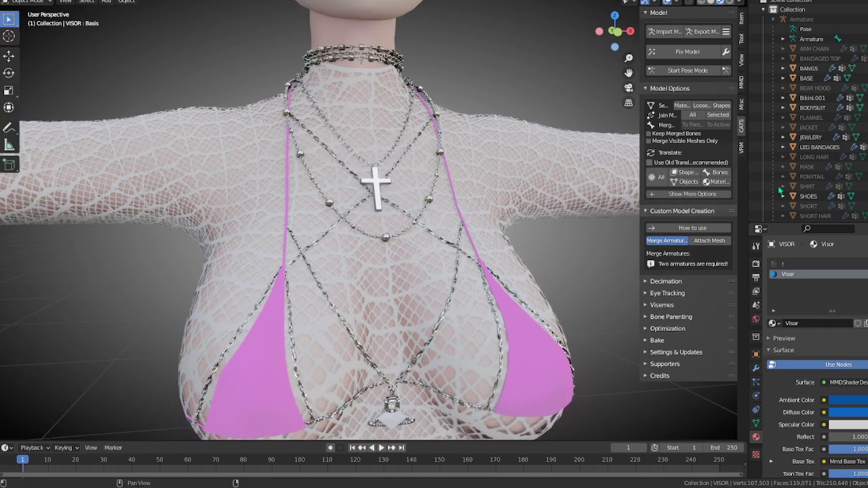
# - Copy the blue from the Visor material and set the bikini's Diamond.007 base colour to hex 1377E0
pyautogui.click(867, 400)
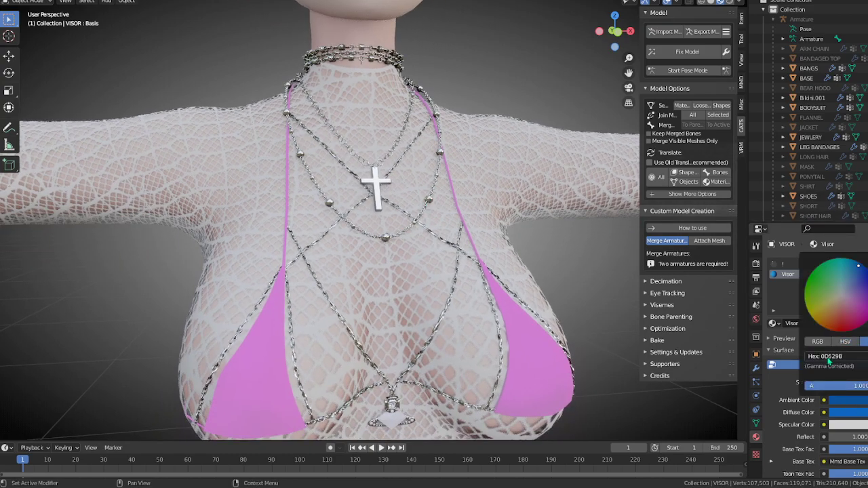
pyautogui.click(404, 421)
pyautogui.click(401, 421)
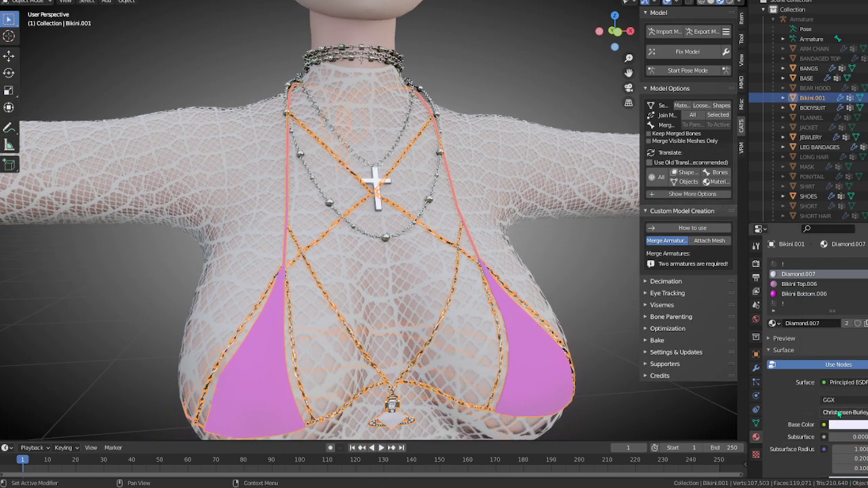
pyautogui.click(853, 427)
pyautogui.click(850, 382)
pyautogui.write('0D529B')
pyautogui.press('Return')
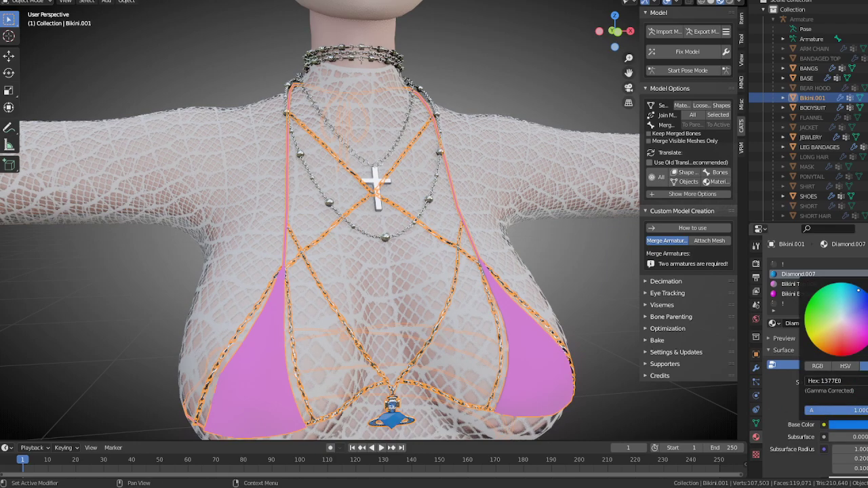
# - Select the Bikini Top.006 material, switch to the IttyBittyBikini (1).zip archive and pick the white bikini top texture
pyautogui.scroll(-8, 525, 323)
pyautogui.scroll(6, 525, 323)
pyautogui.click(799, 283)
pyautogui.scroll(-5, 838, 325)
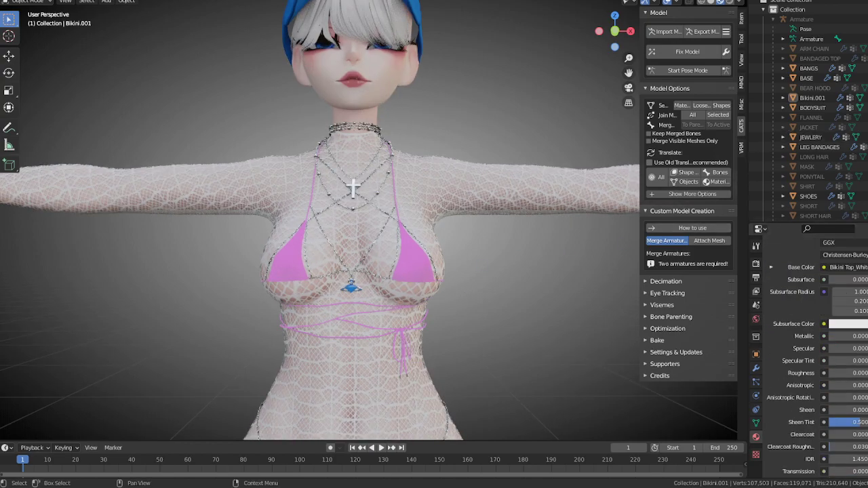
pyautogui.hotkey('alt', 'Tab')
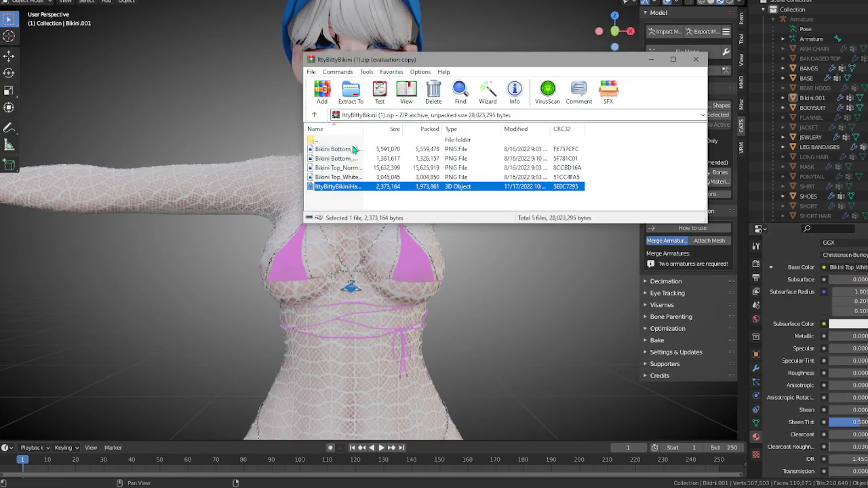
pyautogui.click(350, 177)
pyautogui.moveTo(400, 59); pyautogui.dragTo(867, 102)
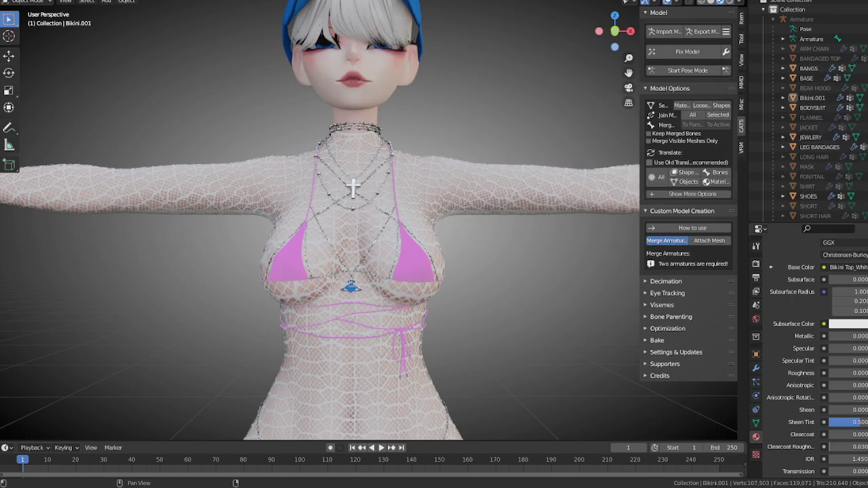
# - Make the Bikini Top.006 material double sided with the white top image as its MMD texture, and set Reflect to 1
pyautogui.scroll(7, 744, 325)
pyautogui.scroll(2, 788, 291)
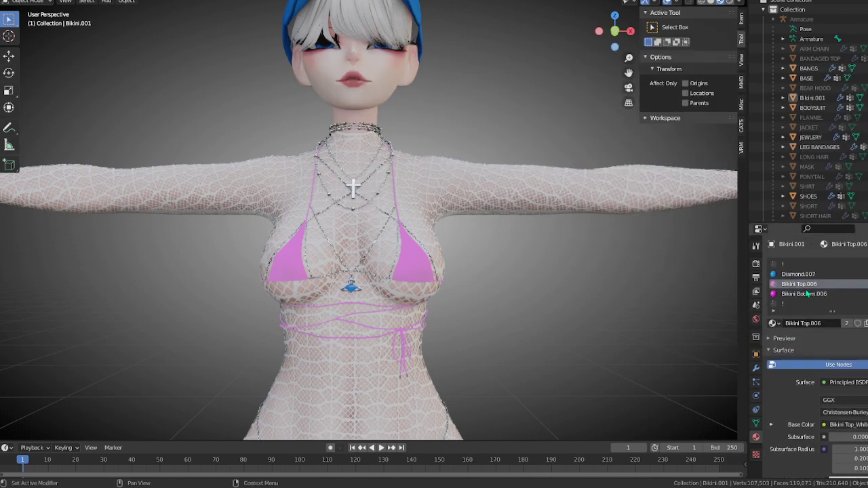
pyautogui.scroll(-15, 807, 292)
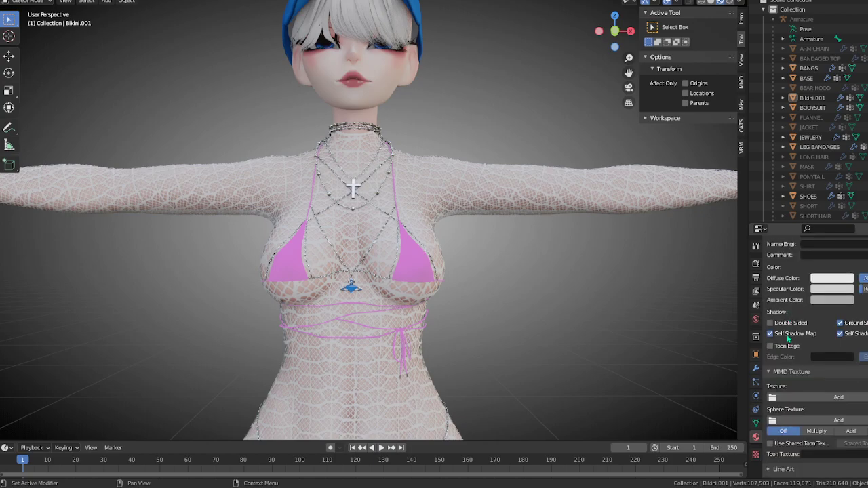
pyautogui.click(770, 323)
pyautogui.scroll(-1, 800, 353)
pyautogui.click(838, 377)
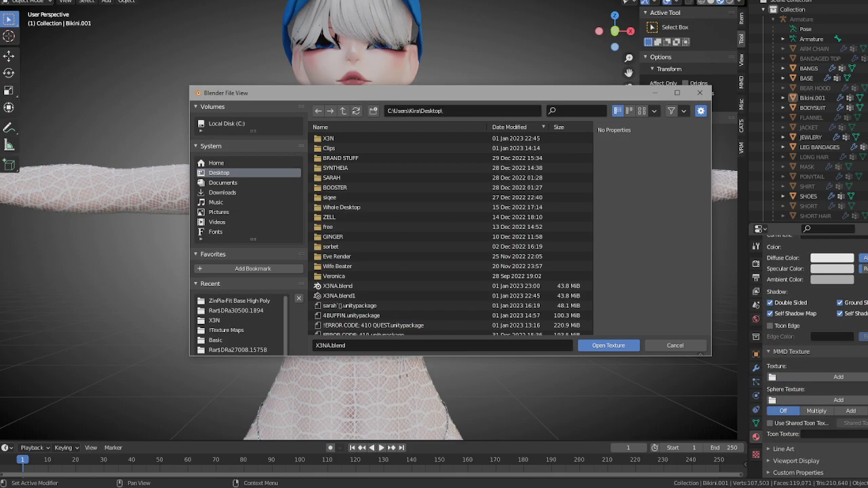
pyautogui.moveTo(591, 325); pyautogui.dragTo(526, 345)
pyautogui.click(610, 346)
pyautogui.scroll(4, 856, 353)
pyautogui.scroll(8, 856, 352)
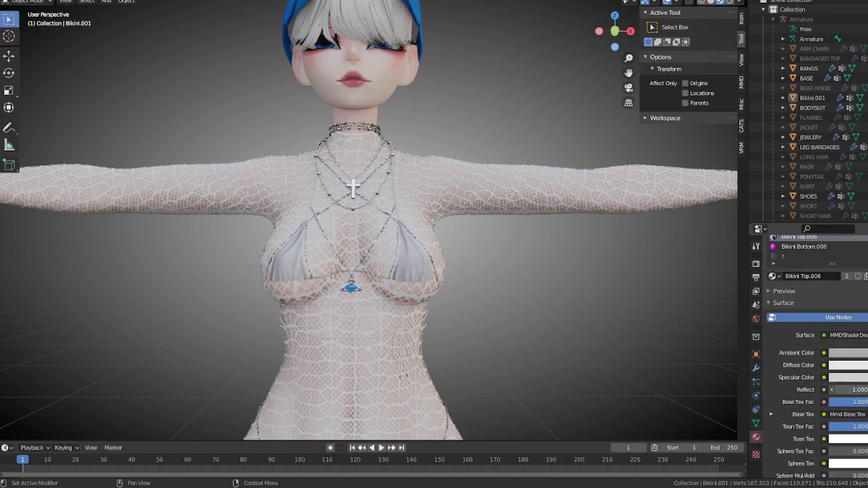
# - Make the Bikini Bottom.006 material double sided with Bikini Bottom_White.png as its MMD texture, and set Reflect to 1
pyautogui.scroll(-12, 807, 348)
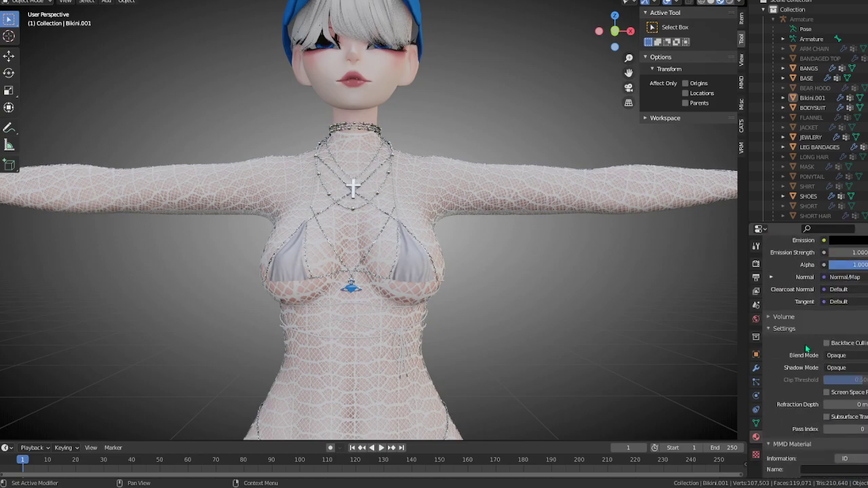
pyautogui.scroll(-8, 807, 348)
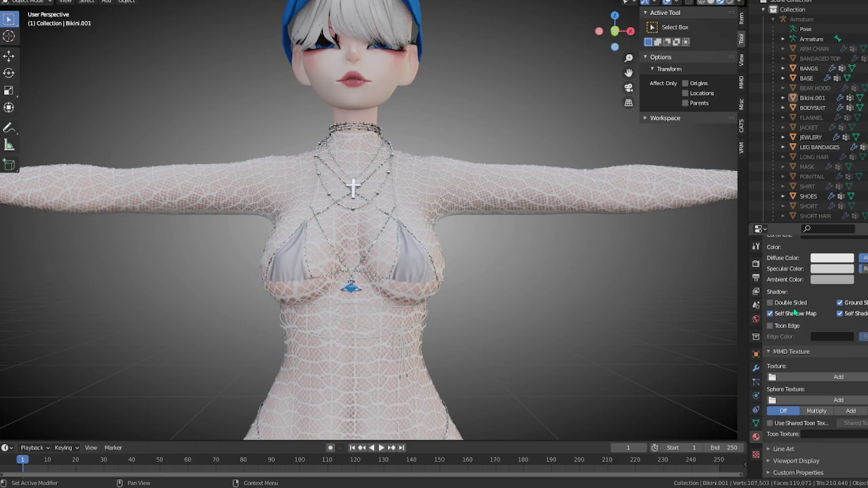
pyautogui.click(838, 377)
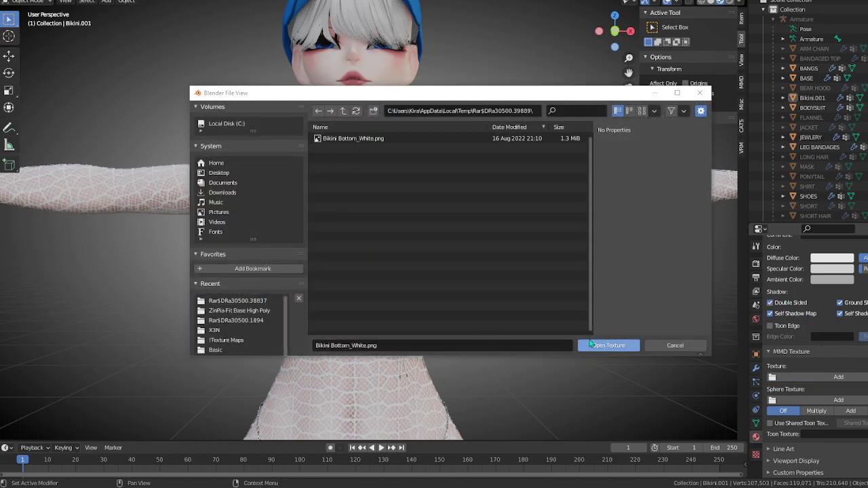
pyautogui.click(610, 345)
pyautogui.scroll(4, 853, 352)
pyautogui.scroll(10, 853, 352)
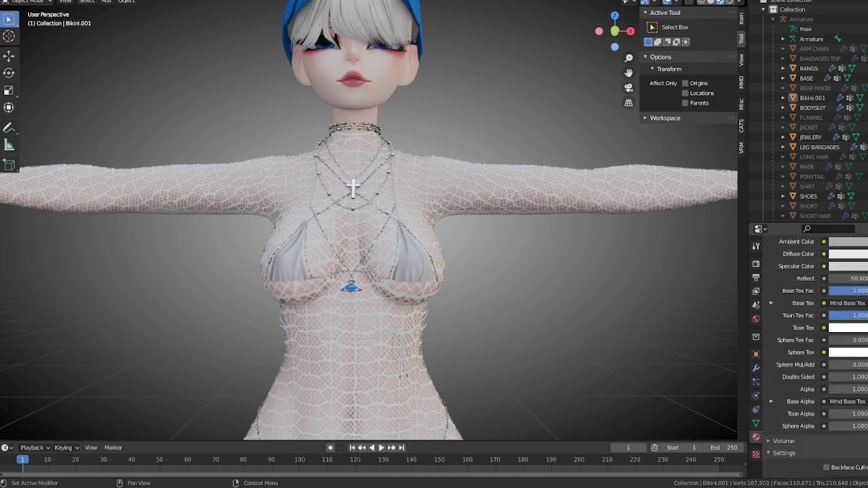
# - Rename the Bikini.001 object to BIKINI and deselect it
pyautogui.scroll(-6, 338, 308)
pyautogui.keyDown('shift'); pyautogui.moveTo(392, 318); pyautogui.dragTo(397, 291, button='middle'); pyautogui.keyUp('shift')
pyautogui.scroll(3, 407, 265)
pyautogui.scroll(-3, 399, 285)
pyautogui.keyDown('shift'); pyautogui.moveTo(412, 218); pyautogui.dragTo(425, 263, button='middle'); pyautogui.keyUp('shift')
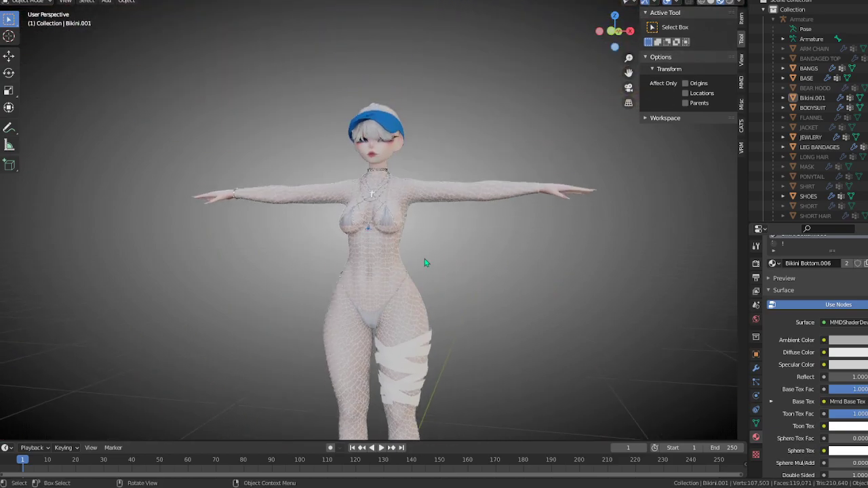
pyautogui.click(812, 100)
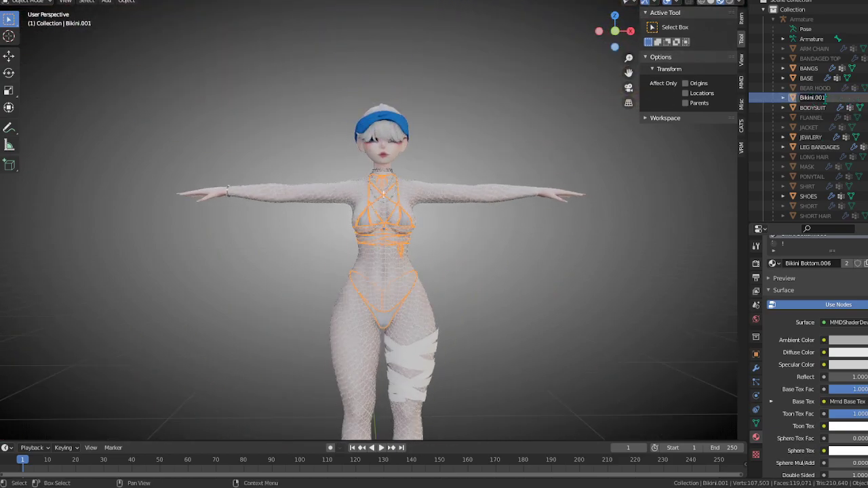
pyautogui.press('Return')
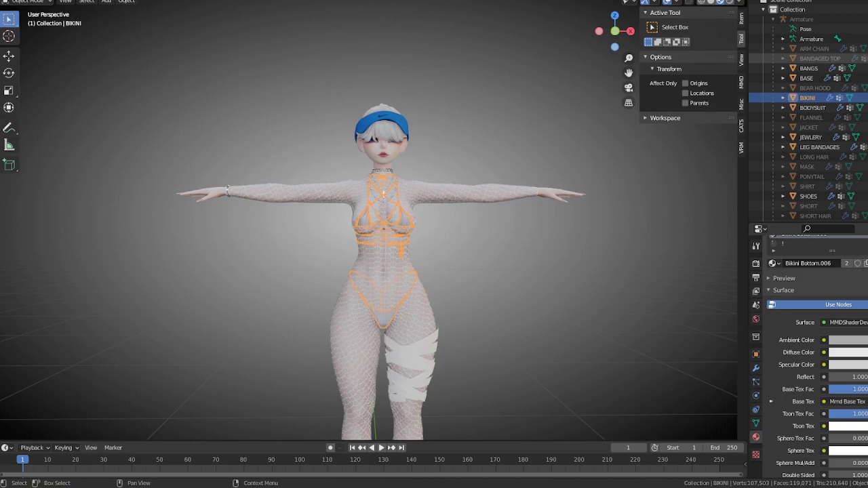
pyautogui.moveTo(422, 233); pyautogui.dragTo(381, 237, button='middle')
pyautogui.click(459, 251)
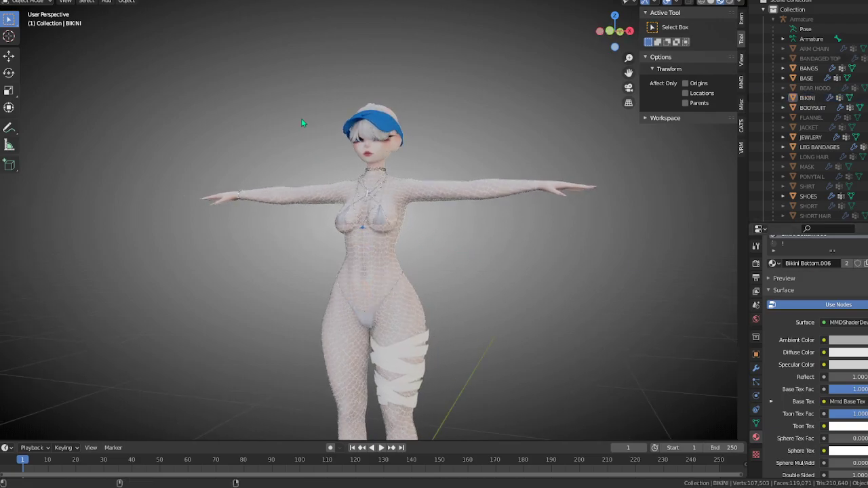
# - Capture a rectangular screen snip of the character in the viewport
pyautogui.press('super+shift+s')
pyautogui.moveTo(208, 71); pyautogui.dragTo(742, 459)
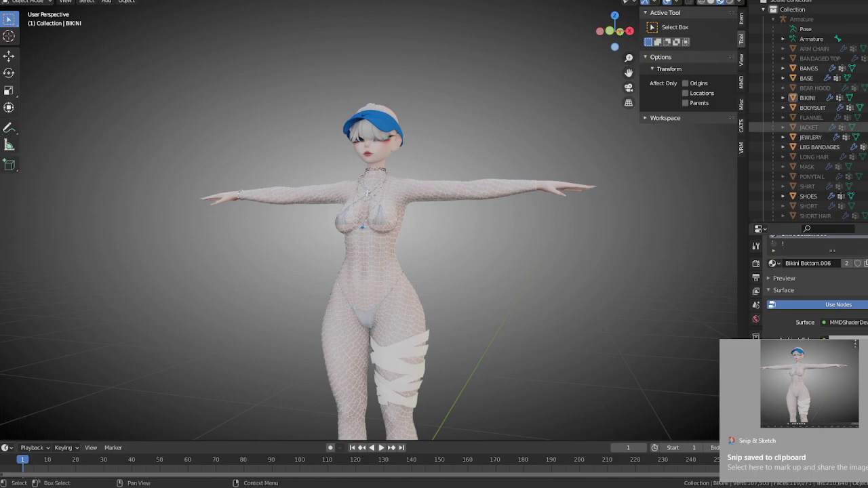
# - Show the hidden SHORT object, rename it SHORTS and deselect it
pyautogui.scroll(-1, 867, 196)
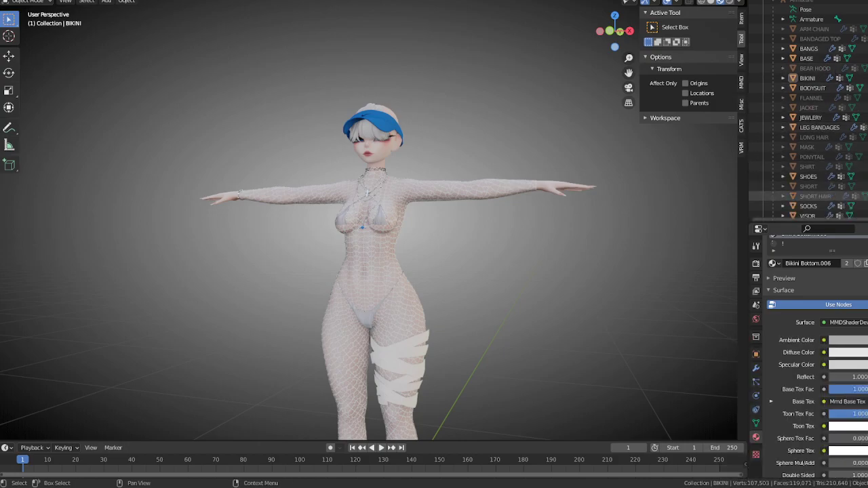
pyautogui.click(867, 187)
pyautogui.click(826, 188)
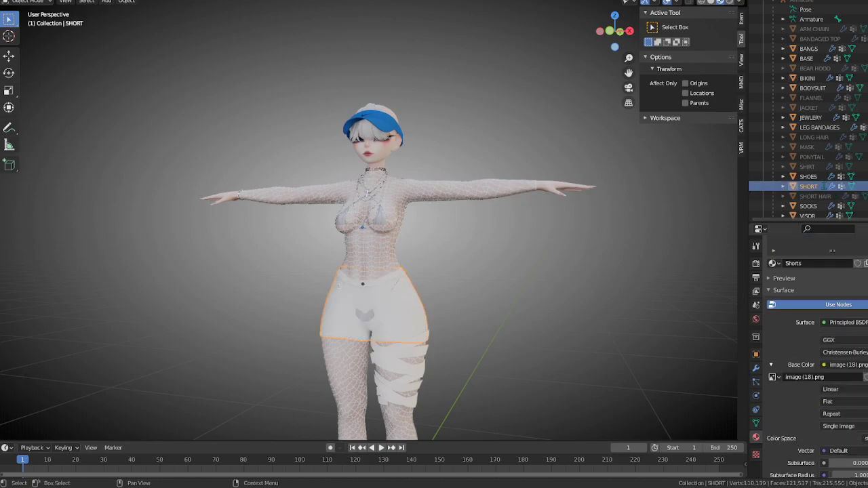
pyautogui.press('Return')
pyautogui.moveTo(452, 321); pyautogui.dragTo(416, 348, button='middle')
pyautogui.click(517, 307)
# - Select the SHORTS object on the character and hide it
pyautogui.scroll(4, 509, 316)
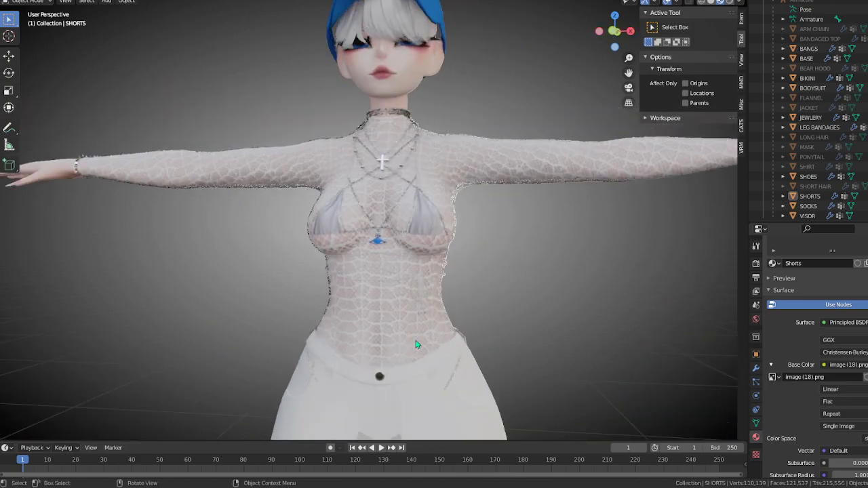
pyautogui.click(458, 375)
pyautogui.scroll(-3, 456, 374)
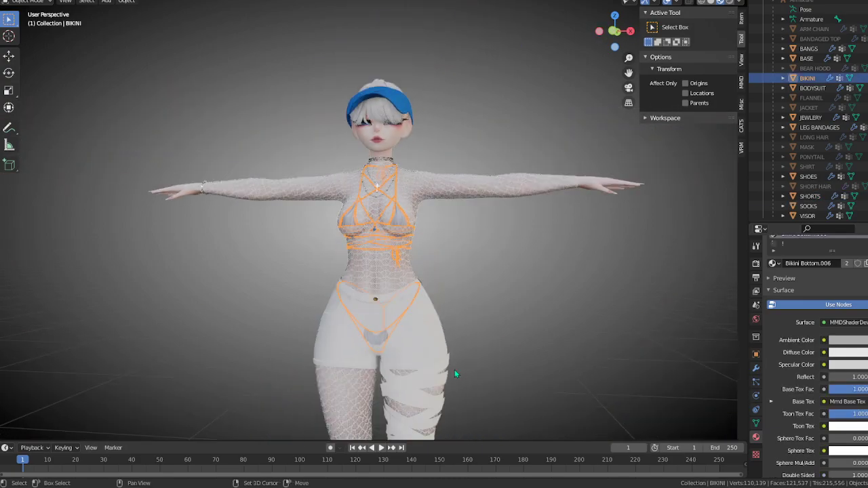
pyautogui.scroll(2, 455, 370)
pyautogui.click(463, 321)
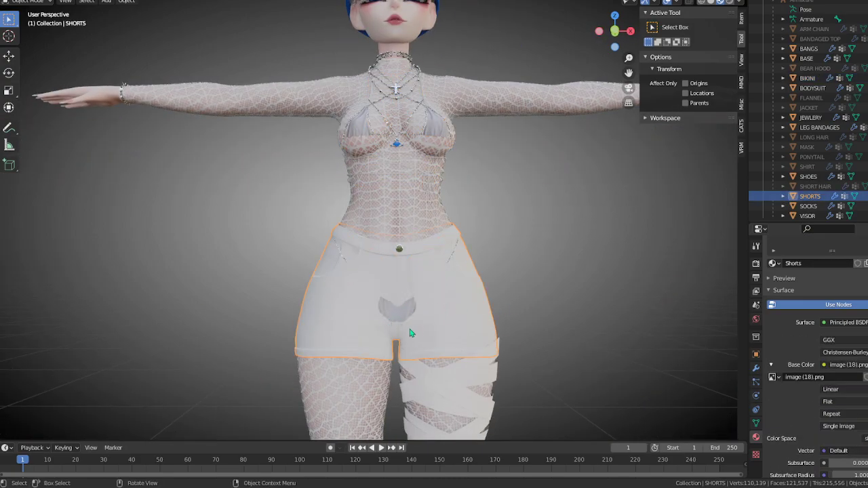
pyautogui.press('h')
# - Select the BIKINI object and open its mesh in Edit Mode, viewed from the front
pyautogui.click(389, 320)
pyautogui.scroll(2, 388, 320)
pyautogui.moveTo(388, 319); pyautogui.dragTo(390, 339, button='middle')
pyautogui.scroll(-1, 521, 299)
pyautogui.press('Tab')
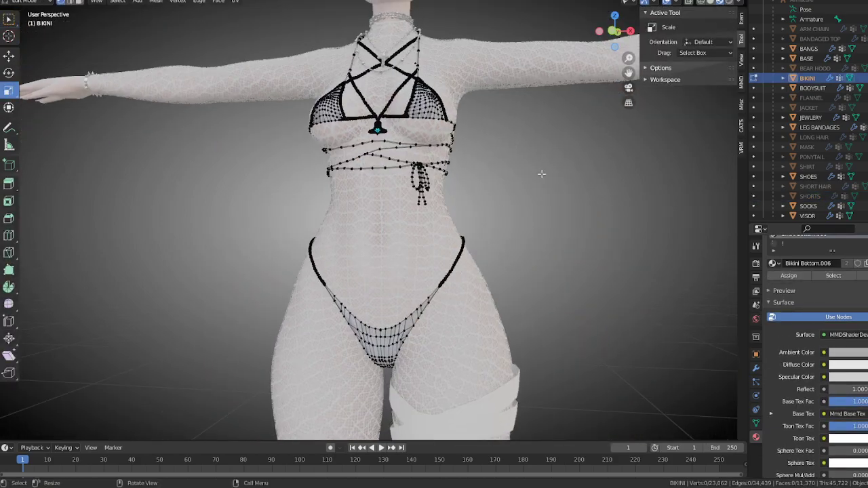
pyautogui.click(622, 32)
pyautogui.click(743, 136)
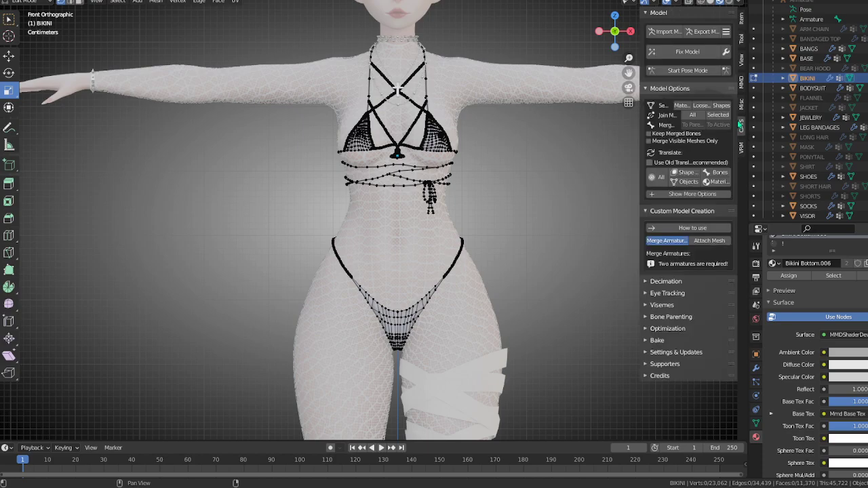
# - Select all the bikini bottom's vertices in wireframe display, separate them into their own object and return to Object Mode
pyautogui.press('a')
pyautogui.hotkey('alt', 'a')
pyautogui.hotkey('shift', 'z')
pyautogui.moveTo(316, 202); pyautogui.dragTo(518, 369)
pyautogui.hotkey('alt', 'a')
pyautogui.moveTo(296, 231); pyautogui.dragTo(532, 380)
pyautogui.press('p')
pyautogui.click(510, 290)
pyautogui.press('Tab')
# - Switch the viewport to solid shading and rename the separated bikini bottom object to BIKINI BOTTOMS
pyautogui.scroll(2, 499, 251)
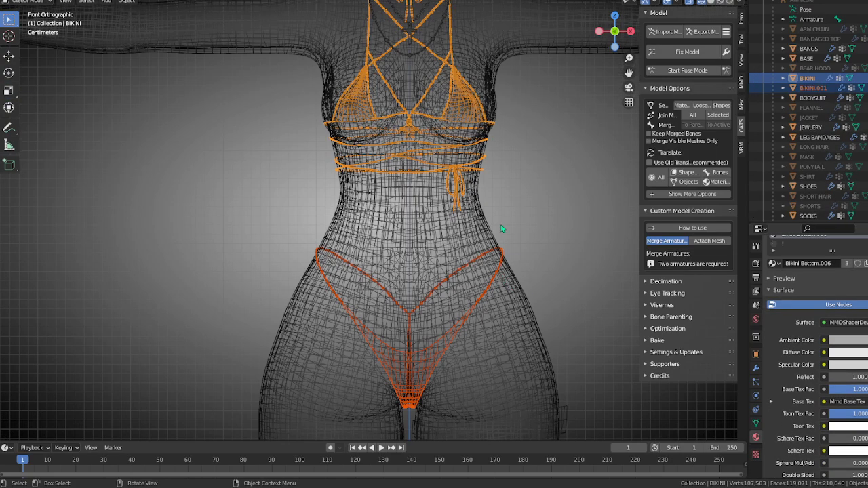
pyautogui.click(709, 4)
pyautogui.click(814, 89)
pyautogui.scroll(1, 815, 87)
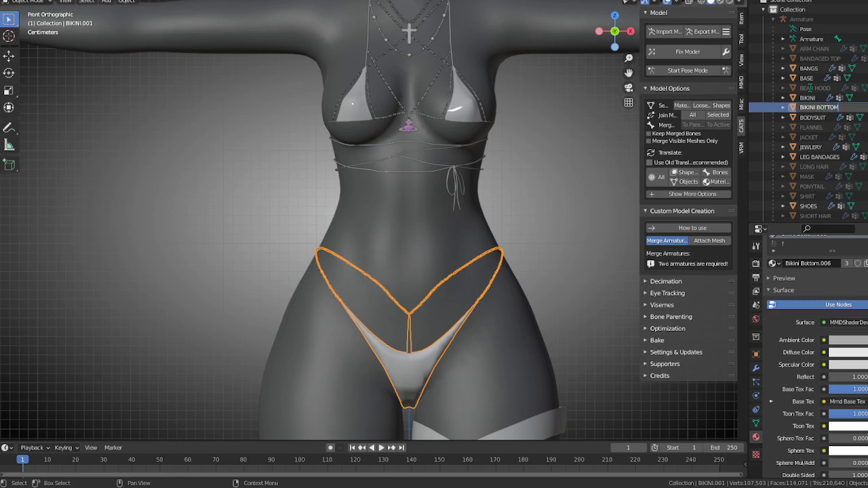
pyautogui.write('S')
pyautogui.press('Return')
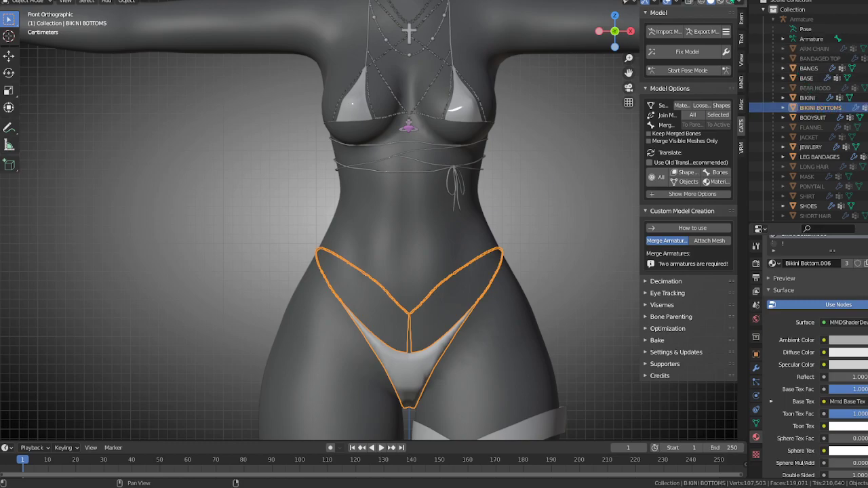
# - Return the viewport to material preview shading and show the SHORTS object again
pyautogui.click(721, 3)
pyautogui.click(534, 244)
pyautogui.moveTo(518, 267); pyautogui.dragTo(466, 273, button='middle')
pyautogui.scroll(-5, 534, 245)
pyautogui.scroll(3, 452, 274)
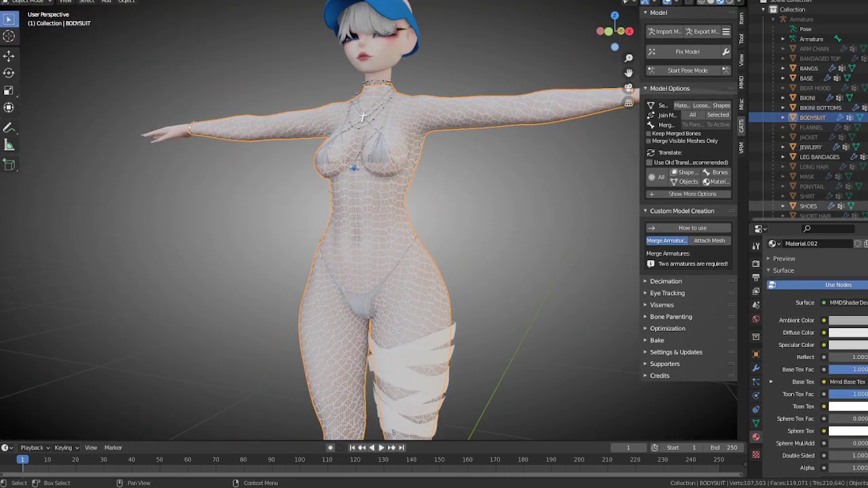
pyautogui.scroll(-2, 808, 209)
pyautogui.click(863, 193)
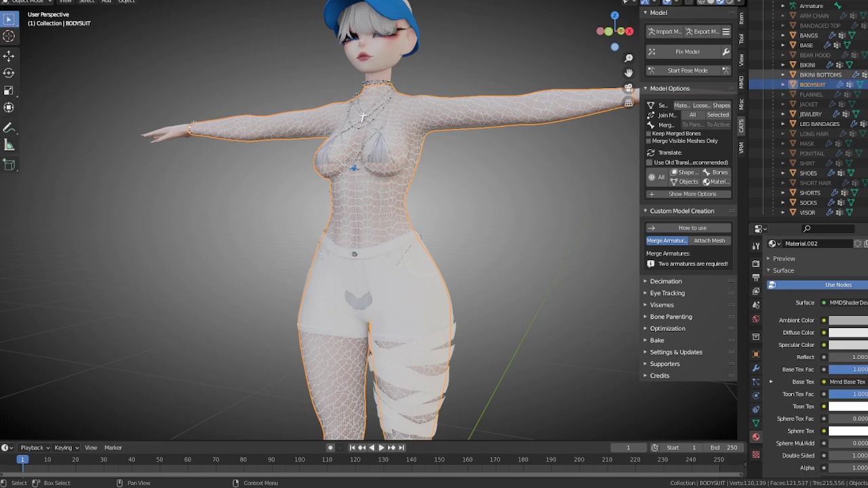
# - Hide the BIKINI BOTTOMS object, clear the selection and show the PONYTAIL object
pyautogui.moveTo(490, 247); pyautogui.dragTo(535, 252, button='middle')
pyautogui.click(533, 250)
pyautogui.keyDown('shift'); pyautogui.moveTo(491, 193); pyautogui.dragTo(481, 248, button='middle'); pyautogui.keyUp('shift')
pyautogui.click(863, 154)
# - Capture a full-body screen snip of the dressed character from an angled view
pyautogui.moveTo(442, 291); pyautogui.dragTo(417, 292, button='middle')
pyautogui.scroll(-5, 428, 296)
pyautogui.moveTo(522, 311); pyautogui.dragTo(460, 284, button='middle')
pyautogui.press('shift+super+s')
pyautogui.moveTo(248, 105); pyautogui.dragTo(641, 431)
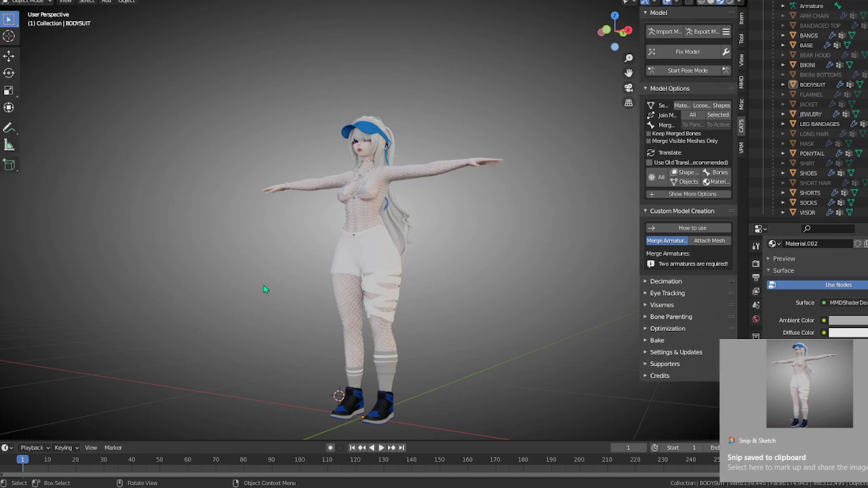
# - Examine the character's outfit and face up close from the front
pyautogui.moveTo(274, 293); pyautogui.dragTo(332, 278, button='middle')
pyautogui.scroll(10, 434, 217)
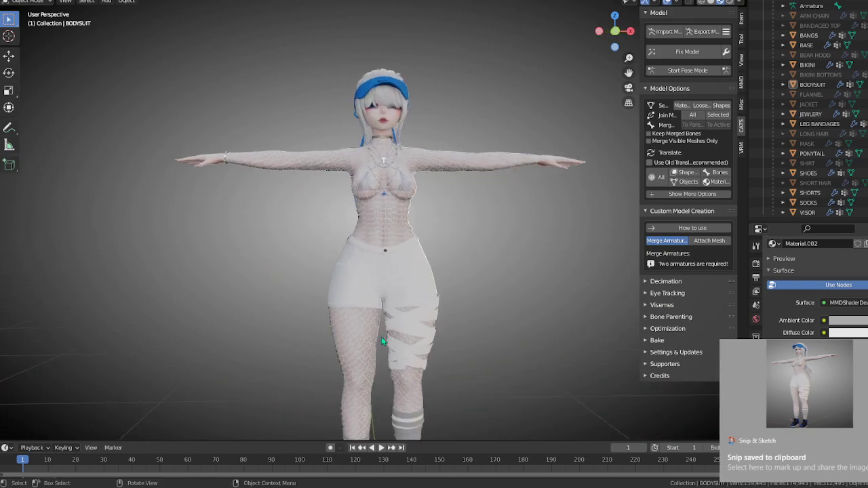
pyautogui.moveTo(434, 217); pyautogui.dragTo(422, 227, button='middle')
pyautogui.keyDown('shift'); pyautogui.moveTo(442, 127); pyautogui.dragTo(438, 291, button='middle'); pyautogui.keyUp('shift')
pyautogui.moveTo(435, 246); pyautogui.dragTo(420, 291, button='middle')
pyautogui.scroll(-4, 448, 305)
pyautogui.scroll(-3, 382, 265)
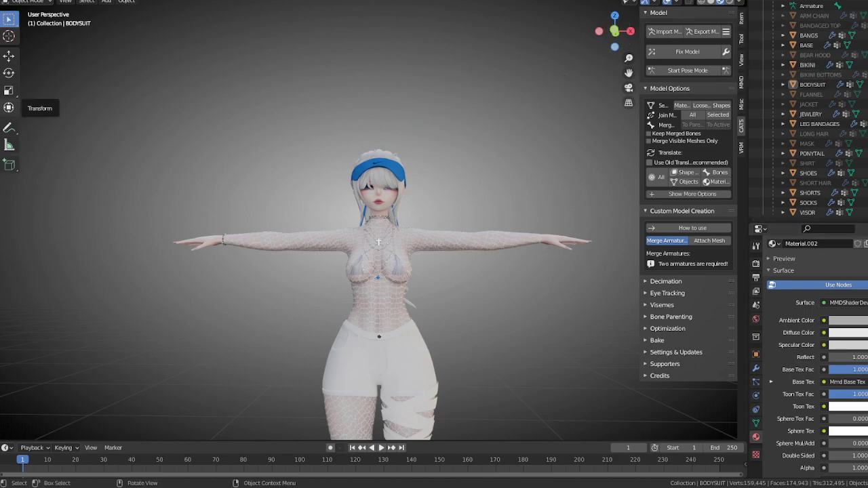
pyautogui.click(18, 0)
pyautogui.click(46, 48)
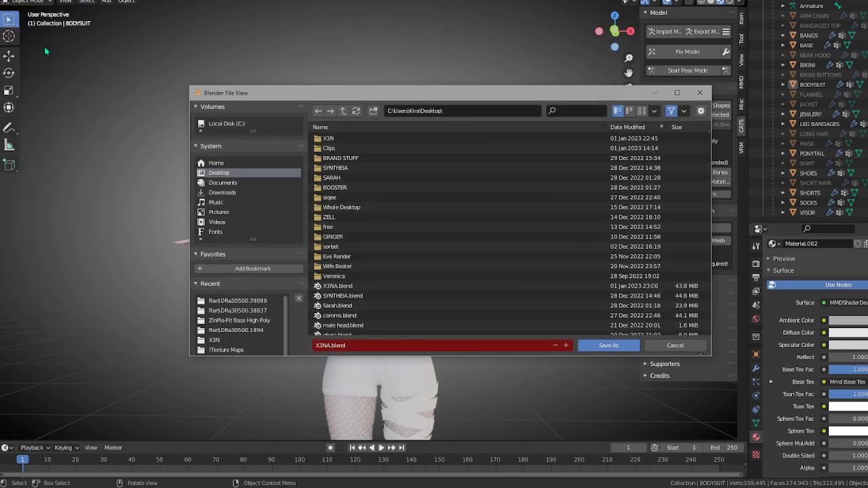
pyautogui.click(655, 345)
# - Save the project to its existing file, X3NA.blend
pyautogui.click(17, 0)
pyautogui.moveTo(34, 0)
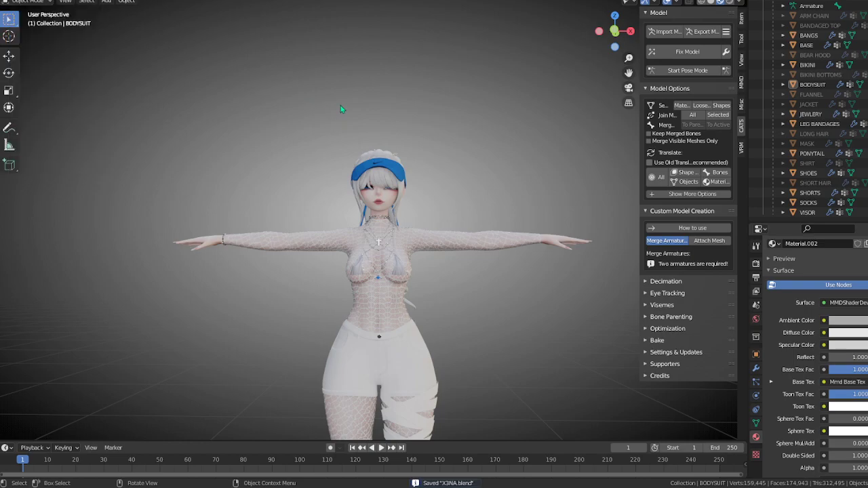
# - Unhide all hidden objects, including the armature, and clear the selection
pyautogui.hotkey('alt', 'h')
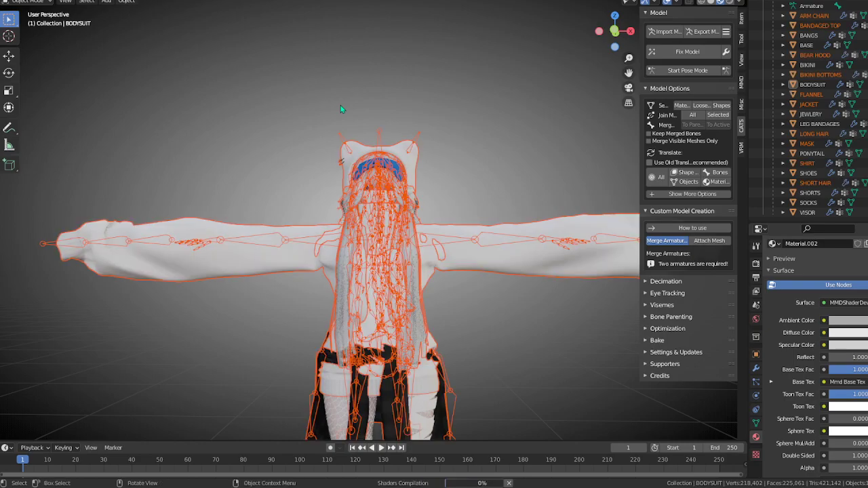
pyautogui.click(341, 105)
pyautogui.scroll(-4, 161, 116)
pyautogui.moveTo(356, 288)
pyautogui.mouseDown(button='middle')
pyautogui.moveTo(222, 294)
pyautogui.moveTo(359, 292)
pyautogui.mouseUp(button='middle')
pyautogui.scroll(5, 362, 295)
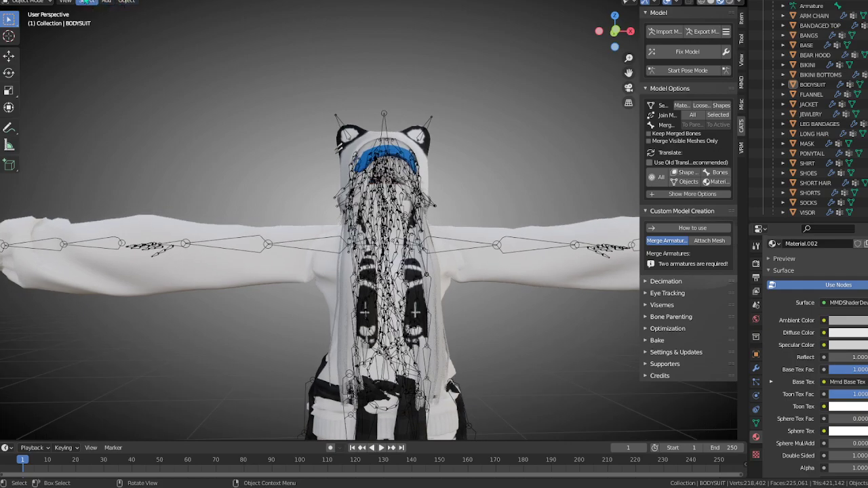
pyautogui.scroll(-1, 181, 251)
pyautogui.moveTo(182, 253); pyautogui.dragTo(231, 251, button='middle')
# - Select the armature together with the JACKET mesh and switch the jacket to Weight Paint mode
pyautogui.click(214, 267)
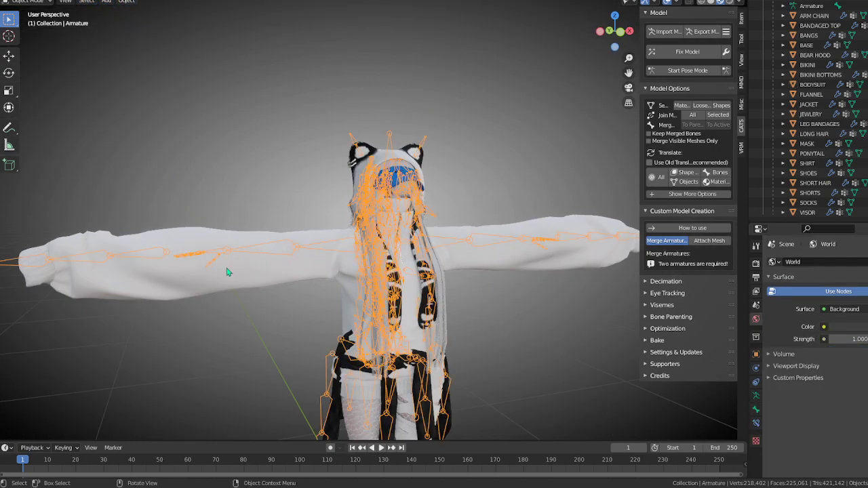
pyautogui.click(226, 268)
pyautogui.click(226, 255)
pyautogui.keyDown('shift'); pyautogui.click(225, 260); pyautogui.keyUp('shift')
pyautogui.click(30, 2)
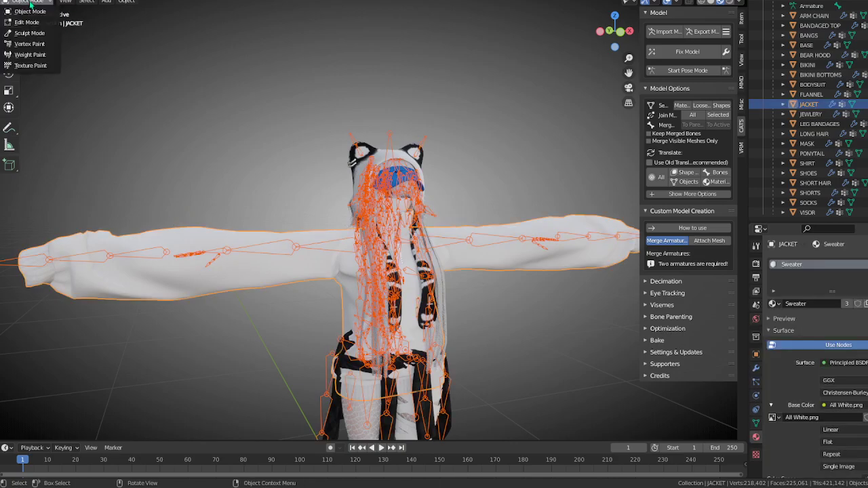
pyautogui.click(38, 59)
# - Display the jacket's weights for the Wrist.R bone
pyautogui.scroll(4, 197, 259)
pyautogui.moveTo(197, 260); pyautogui.dragTo(209, 282, button='middle')
pyautogui.keyDown('shift'); pyautogui.moveTo(209, 282); pyautogui.dragTo(387, 240, button='middle'); pyautogui.keyUp('shift')
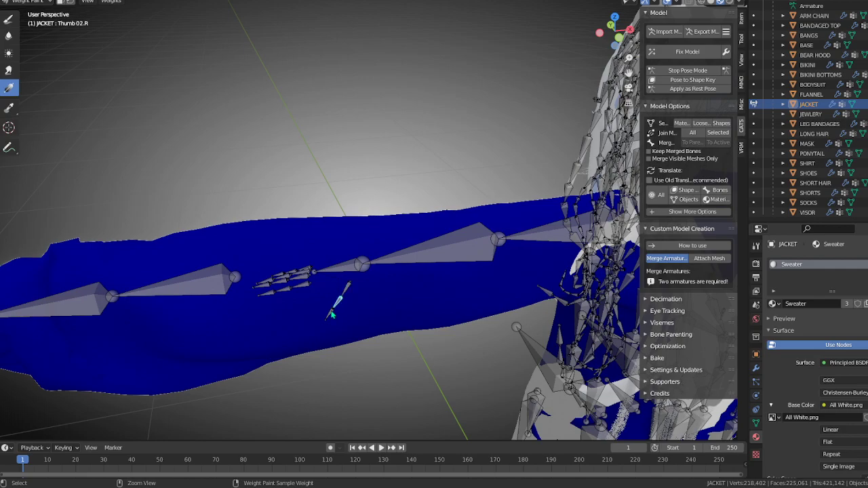
pyautogui.keyDown('ctrl'); pyautogui.click(342, 270); pyautogui.keyUp('ctrl')
# - Test how the jacket sleeve deforms by rotating the Wrist.R bone
pyautogui.scroll(-5, 344, 269)
pyautogui.moveTo(344, 268); pyautogui.dragTo(359, 220, button='middle')
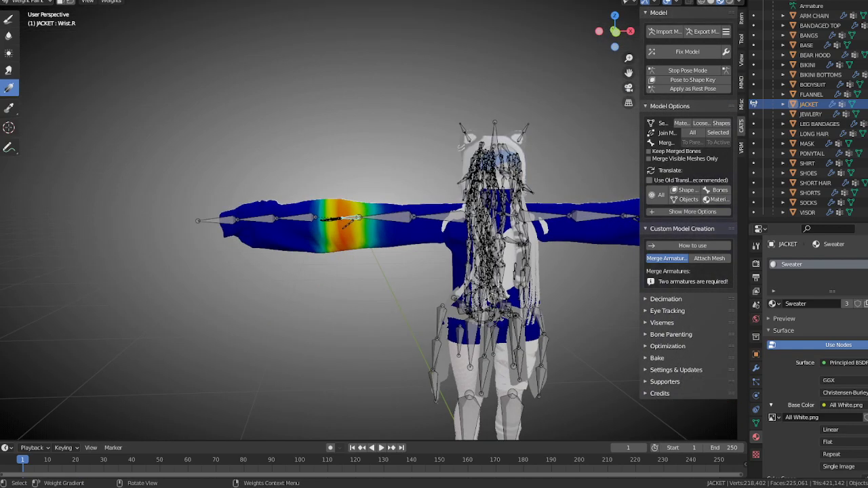
pyautogui.press('r')
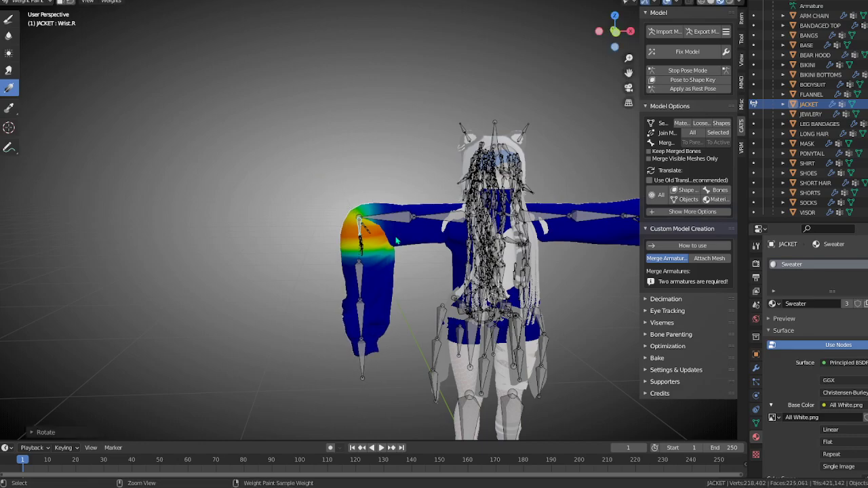
pyautogui.press('r')
pyautogui.moveTo(363, 217); pyautogui.dragTo(371, 299, button='middle')
pyautogui.keyDown('shift'); pyautogui.moveTo(624, 276); pyautogui.dragTo(529, 249, button='middle'); pyautogui.keyUp('shift')
# - Return the jacket to Object Mode and deselect everything
pyautogui.click(32, 5)
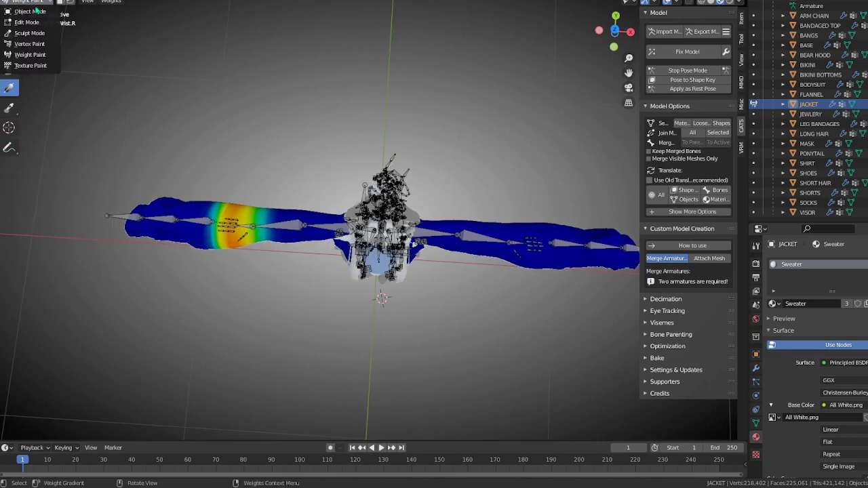
pyautogui.click(27, 13)
pyautogui.moveTo(258, 285); pyautogui.dragTo(240, 147, button='middle')
pyautogui.click(248, 155)
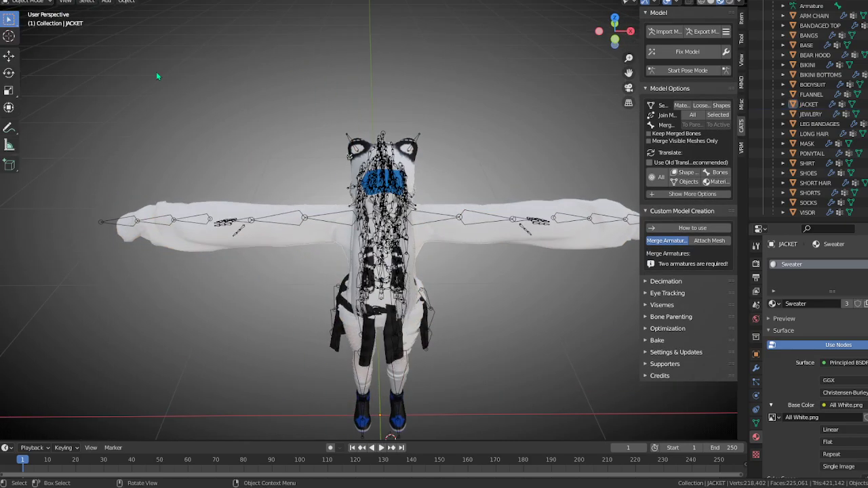
# - Export the scene as FBX into the Desktop's X3N folder, overwriting X3N.fbx
pyautogui.click(18, 1)
pyautogui.moveTo(55, 118)
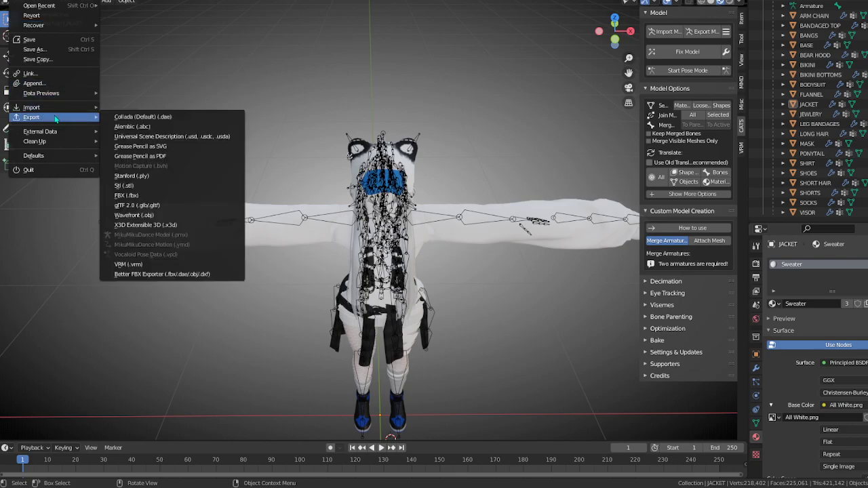
pyautogui.click(126, 195)
pyautogui.click(329, 140)
pyautogui.doubleClick(329, 139)
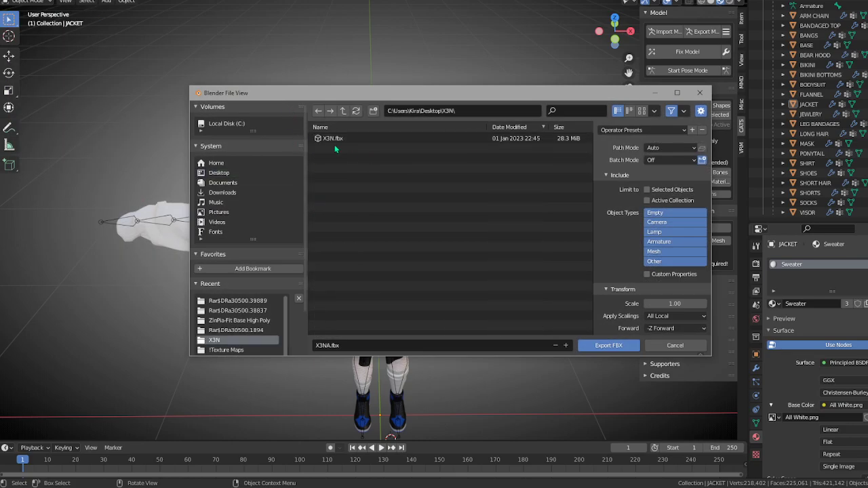
pyautogui.click(335, 139)
pyautogui.click(608, 345)
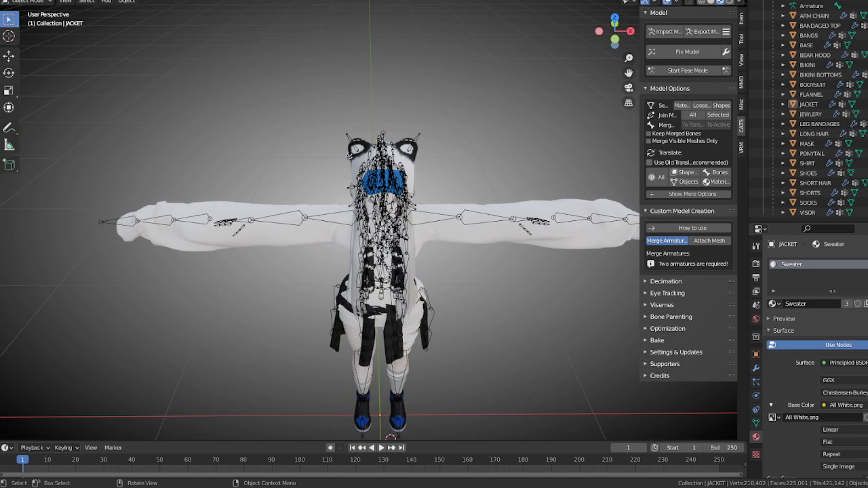
# - Switch to File Explorer, bring up the X3N folder and browse the Downloads folder in the other window
pyautogui.moveTo(867, 66); pyautogui.dragTo(397, 74)
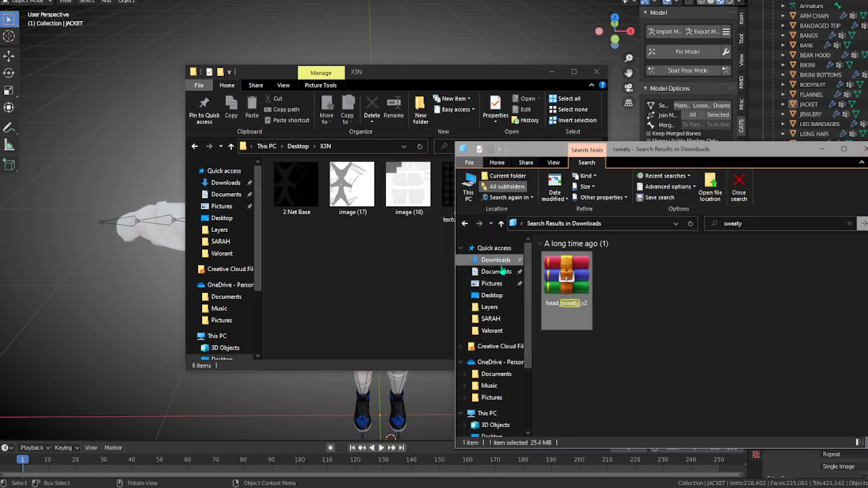
pyautogui.click(491, 262)
pyautogui.scroll(-5, 683, 328)
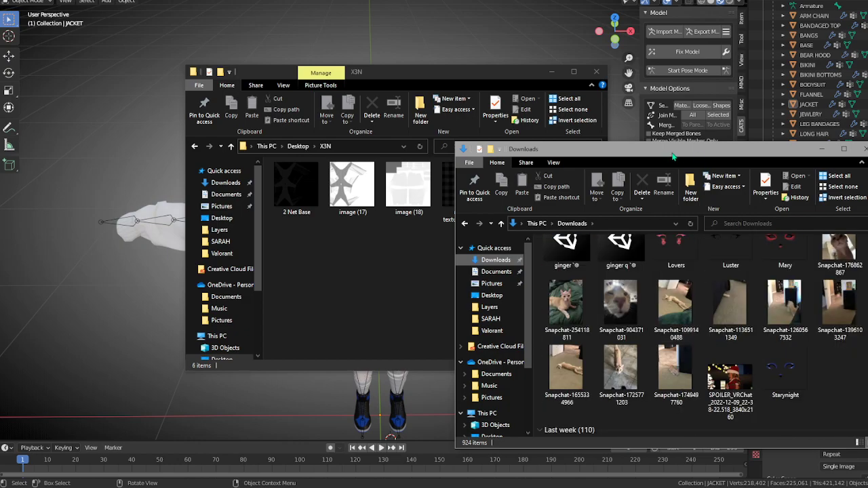
pyautogui.moveTo(674, 154); pyautogui.dragTo(867, 177)
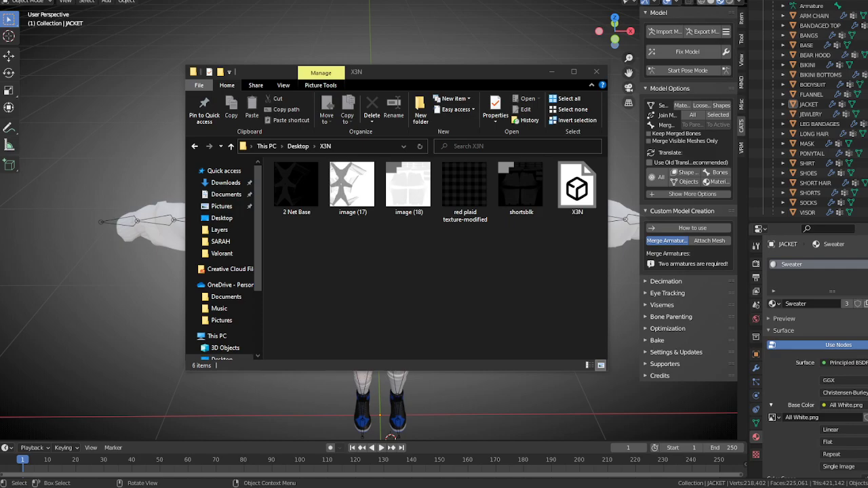
pyautogui.moveTo(607, 258); pyautogui.dragTo(437, 287)
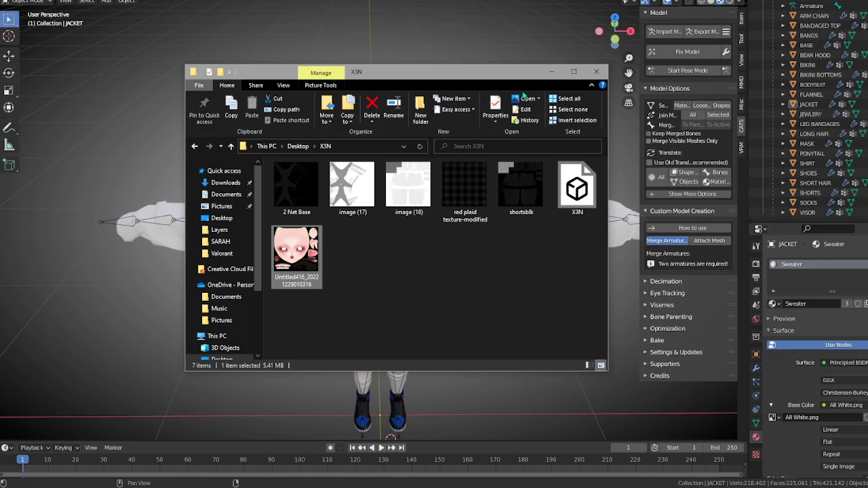
pyautogui.click(551, 72)
pyautogui.moveTo(480, 303); pyautogui.dragTo(434, 247, button='middle')
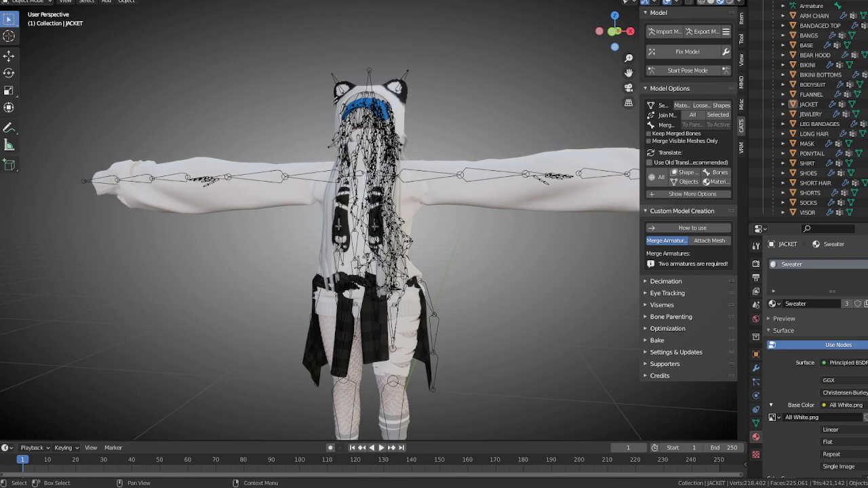
# - Switch to the X3N folder, bring Zinfit Comfy Sweater.zip over it and copy the Tyedye And White texture into the folder
pyautogui.hotkey('alt', 'Tab')
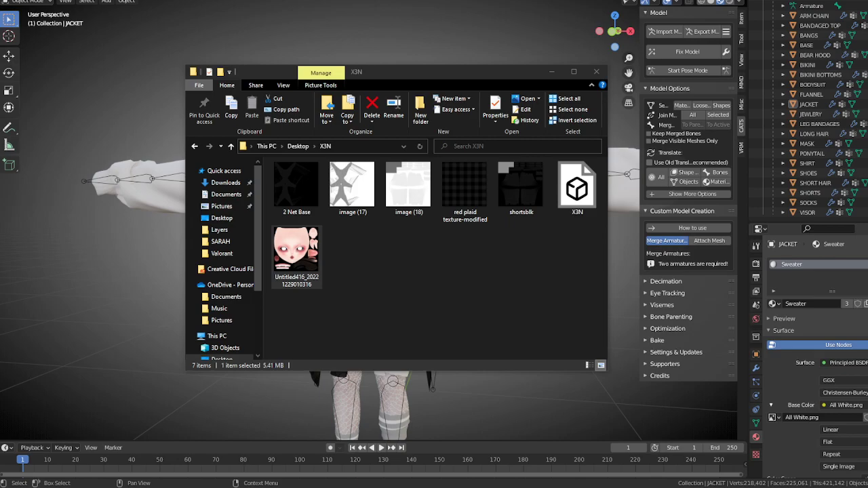
pyautogui.moveTo(867, 148); pyautogui.dragTo(361, 131)
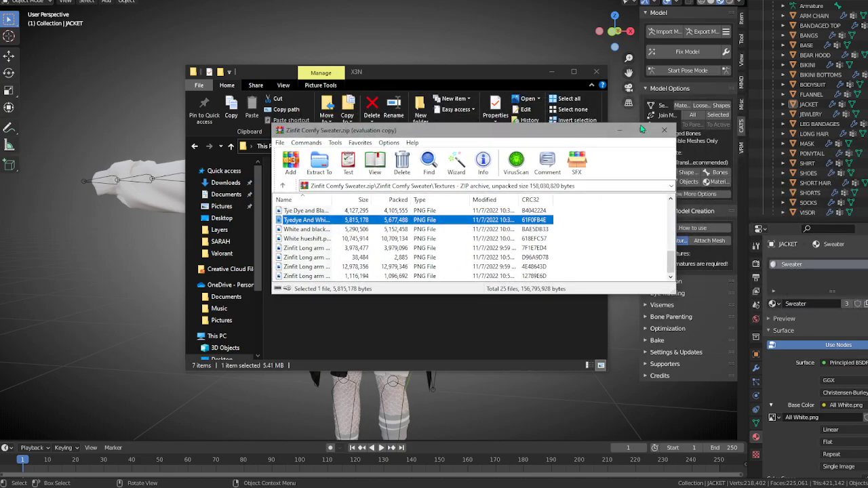
pyautogui.doubleClick(360, 131)
pyautogui.moveTo(189, 1); pyautogui.dragTo(519, 96)
pyautogui.scroll(-6, 351, 195)
pyautogui.scroll(1, 356, 224)
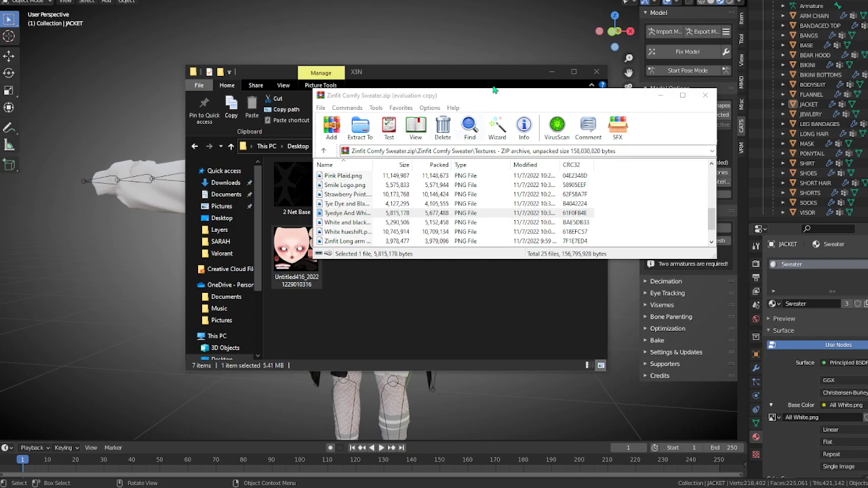
pyautogui.moveTo(348, 213); pyautogui.dragTo(423, 287)
# - Preview the sweater archive's textures and copy Smile Logo and Doomed Print into the X3N folder
pyautogui.scroll(1, 349, 219)
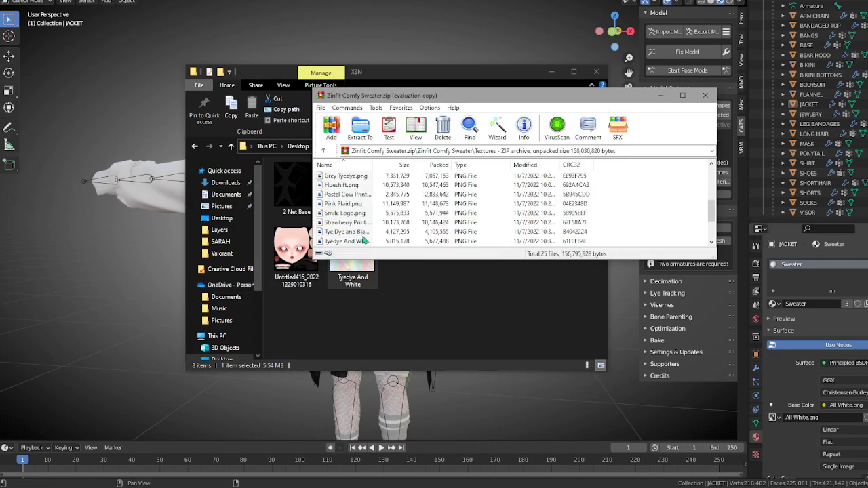
pyautogui.doubleClick(347, 215)
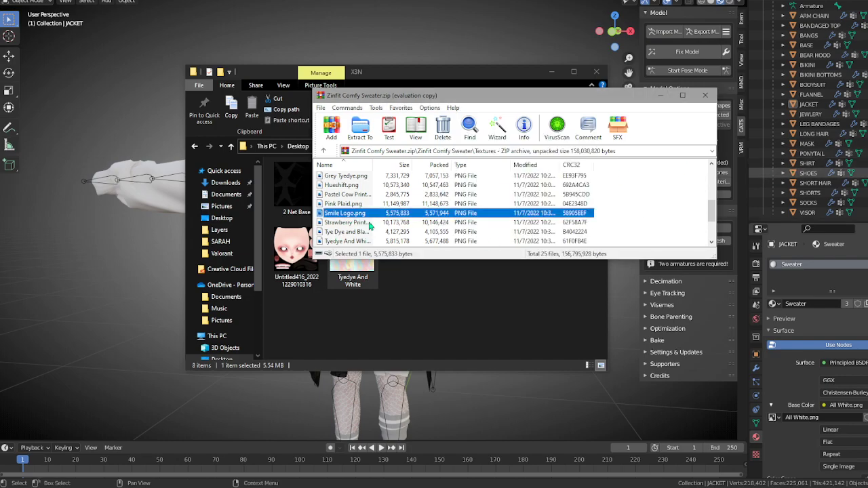
pyautogui.moveTo(339, 216); pyautogui.dragTo(417, 244)
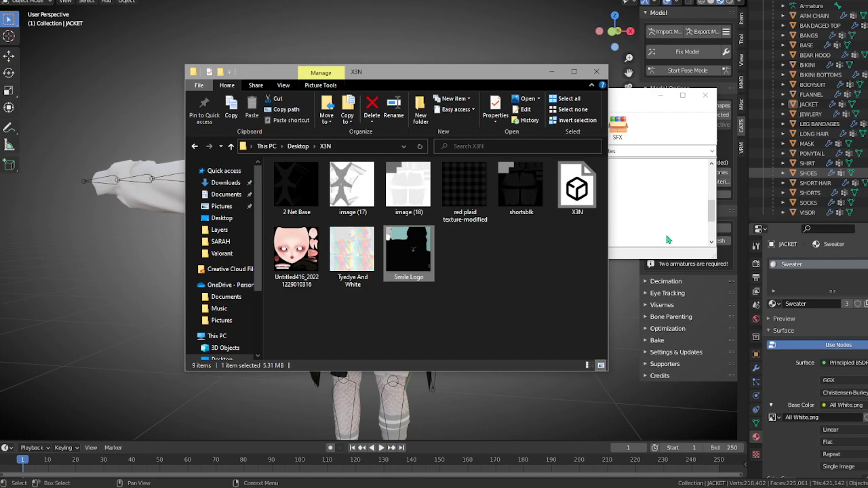
pyautogui.click(666, 236)
pyautogui.click(346, 186)
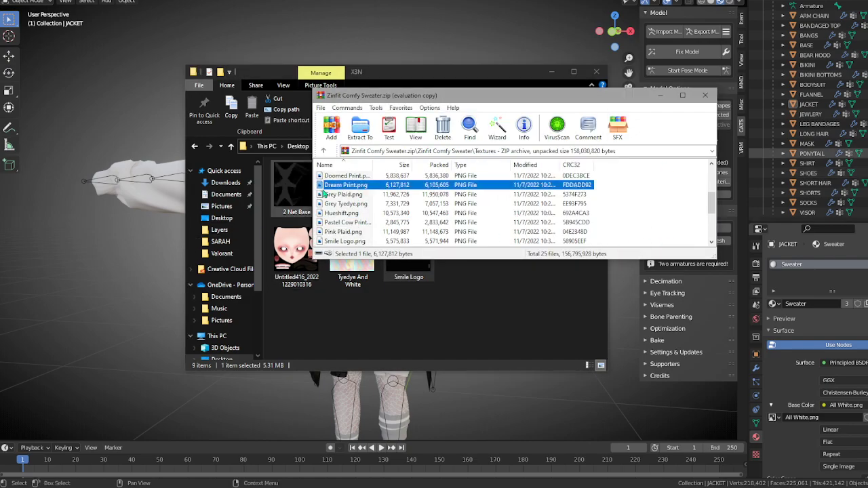
pyautogui.doubleClick(354, 177)
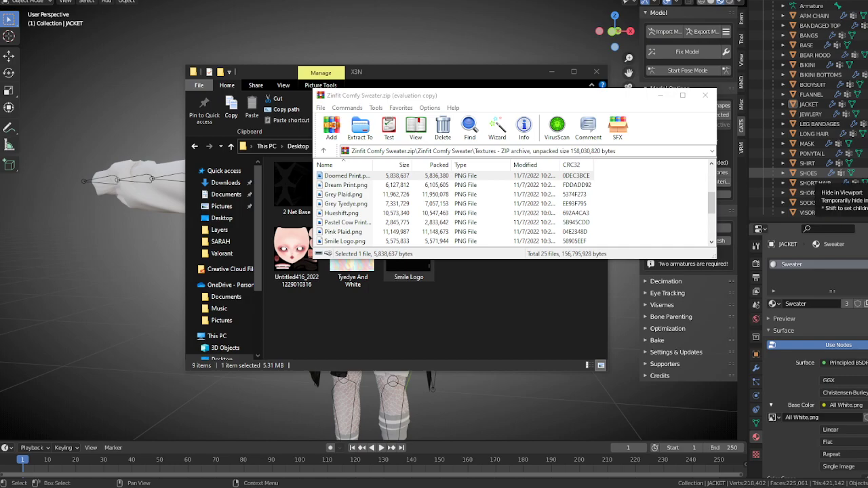
pyautogui.click(415, 269)
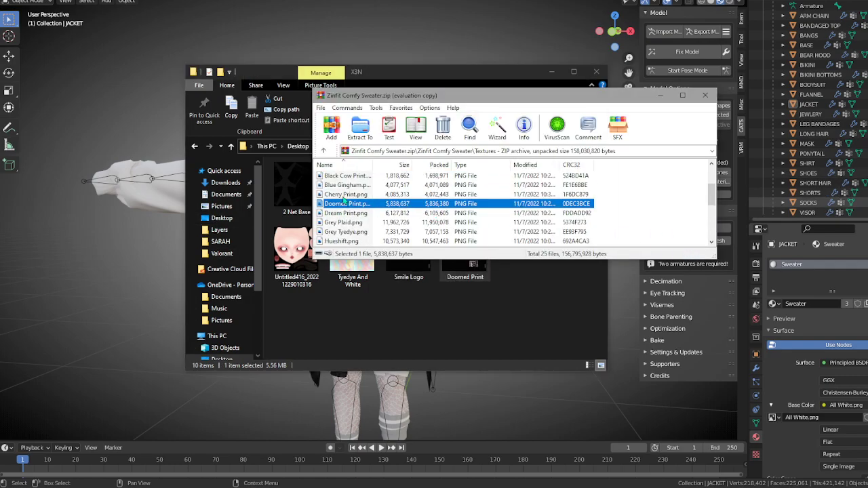
# - Check the archive's Blue Gingham and Black and hueshift textures, and copy Bad Vibes into the X3N folder
pyautogui.scroll(1, 343, 200)
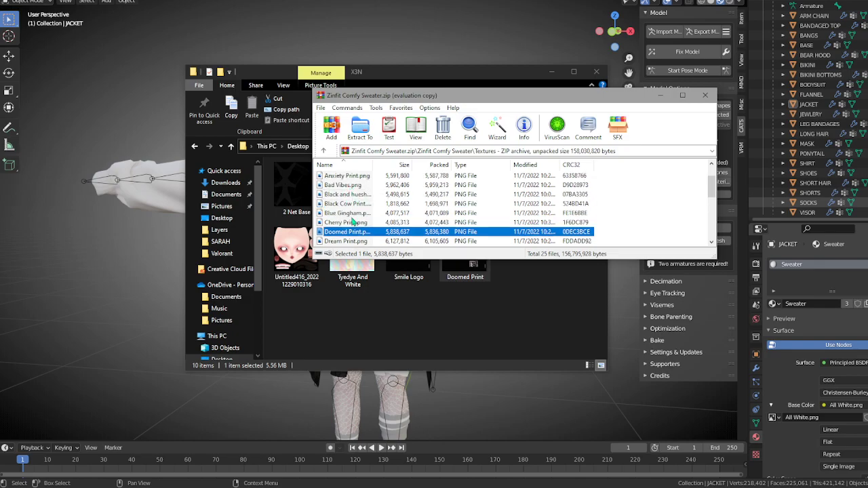
pyautogui.click(348, 213)
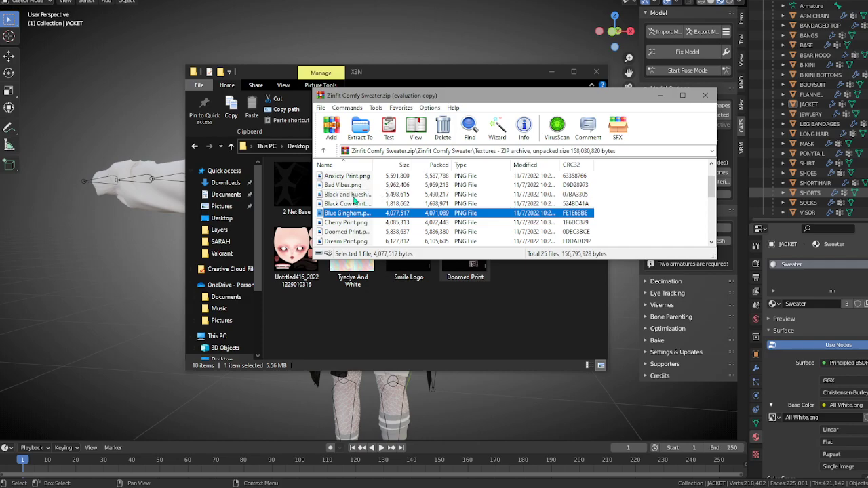
pyautogui.click(353, 195)
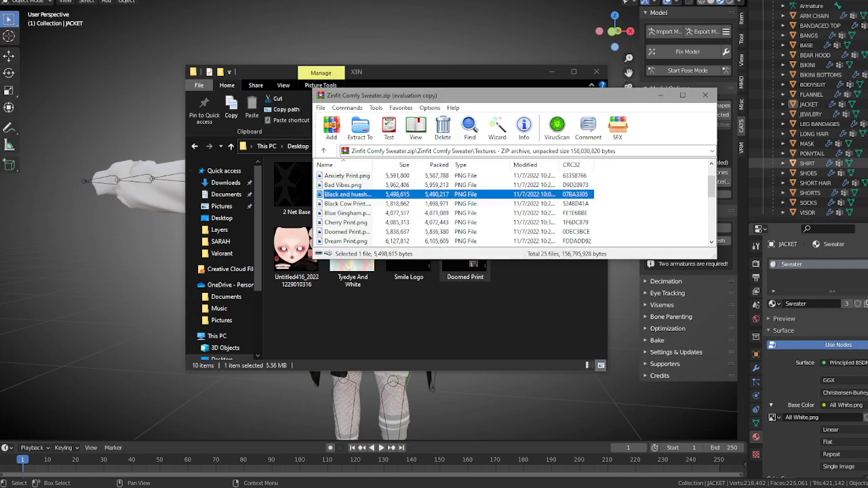
pyautogui.click(353, 185)
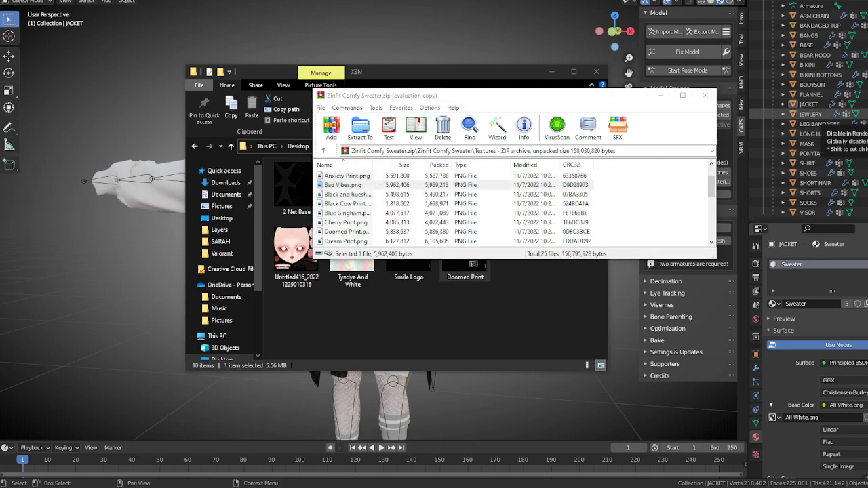
pyautogui.moveTo(349, 184); pyautogui.dragTo(448, 309)
pyautogui.click(654, 241)
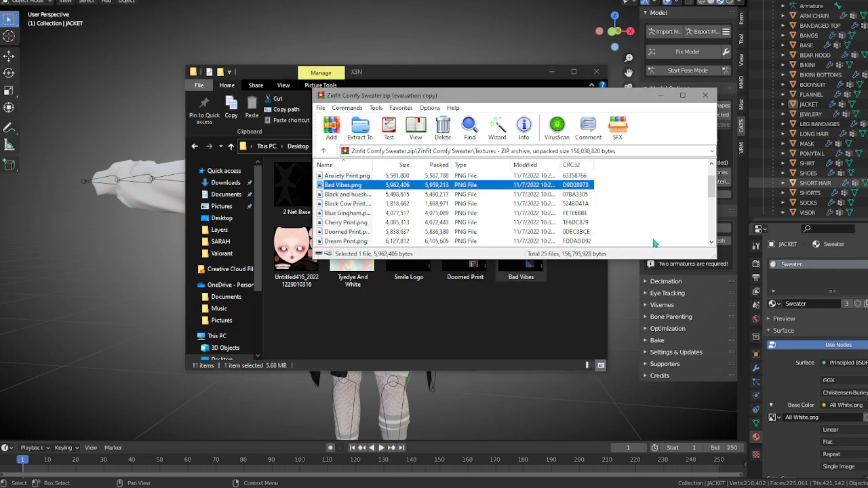
# - Preview the Anxiety Print texture, copy it into the X3N folder and close the Zinfit Comfy Sweater archive
pyautogui.doubleClick(360, 176)
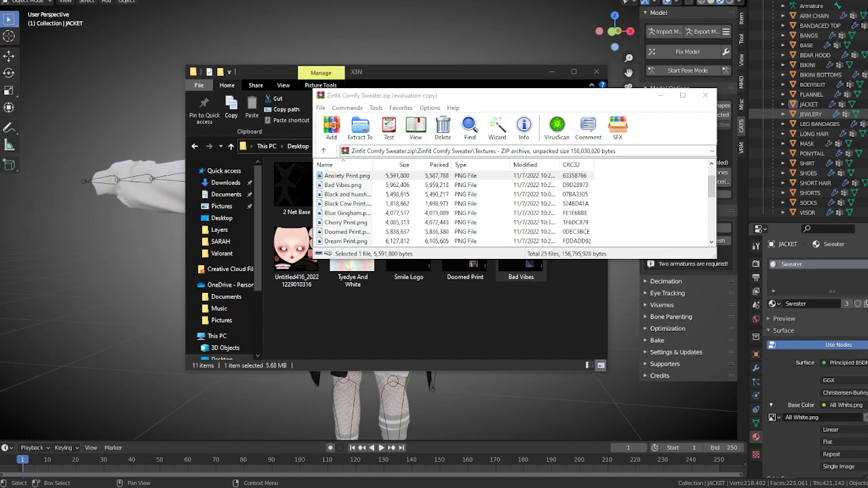
pyautogui.click(356, 178)
pyautogui.moveTo(355, 180); pyautogui.dragTo(576, 292)
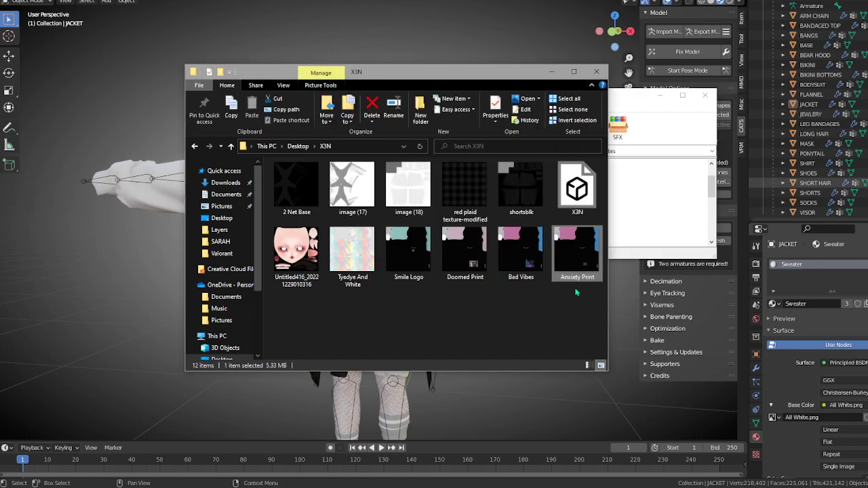
pyautogui.click(562, 326)
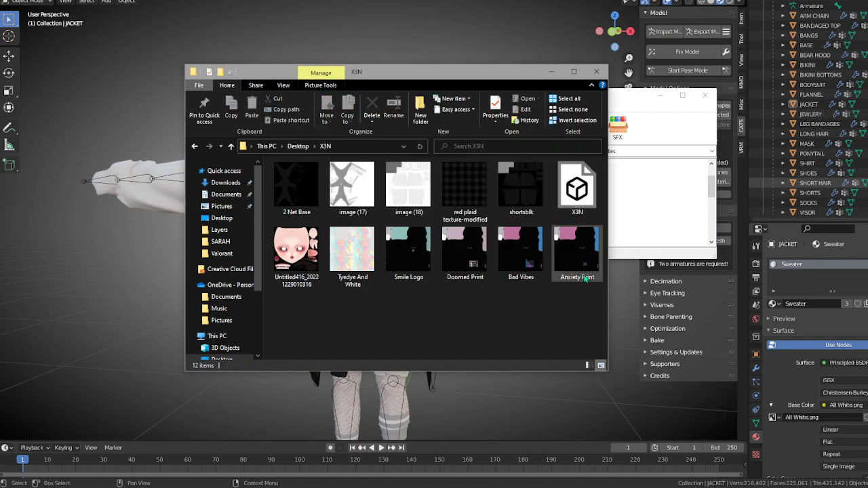
pyautogui.click(658, 256)
pyautogui.scroll(-6, 644, 183)
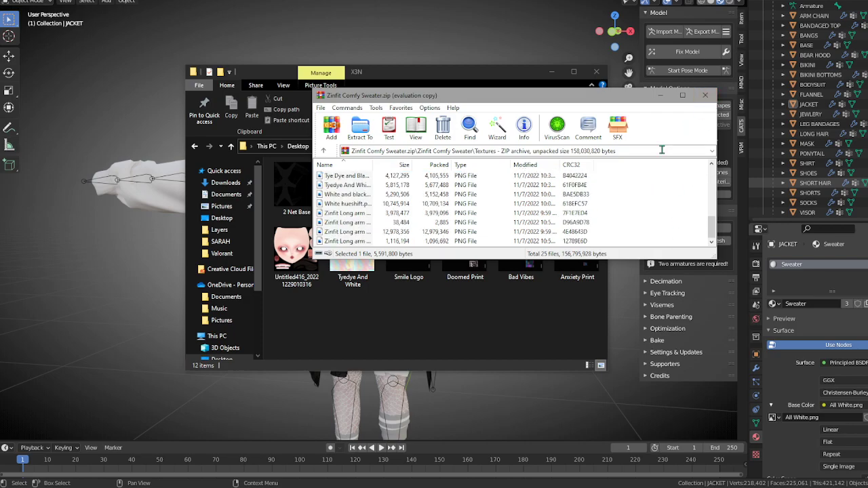
pyautogui.click(705, 95)
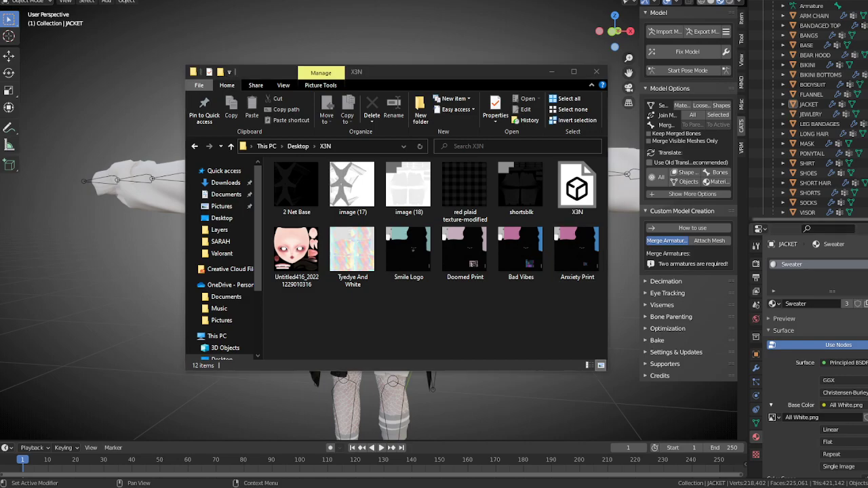
# - Bring up the Panda & kitty hood.rar textures, preview the emission map and copy hood_BaseColor into the X3N folder
pyautogui.hotkey('alt', 'Tab')
pyautogui.click(766, 128)
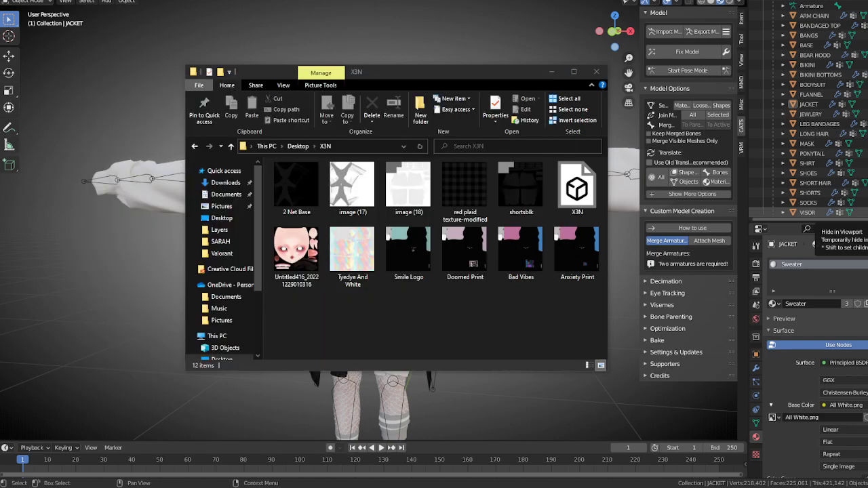
pyautogui.moveTo(867, 162); pyautogui.dragTo(343, 104)
pyautogui.click(285, 194)
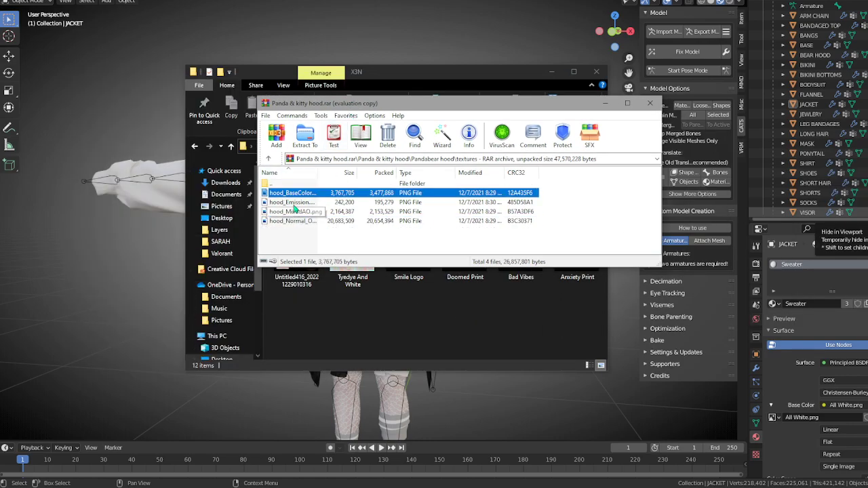
pyautogui.click(292, 202)
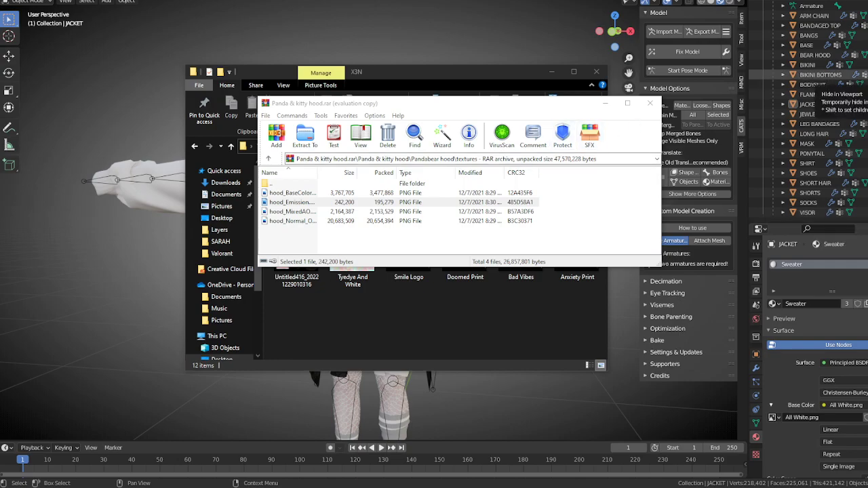
pyautogui.click(291, 202)
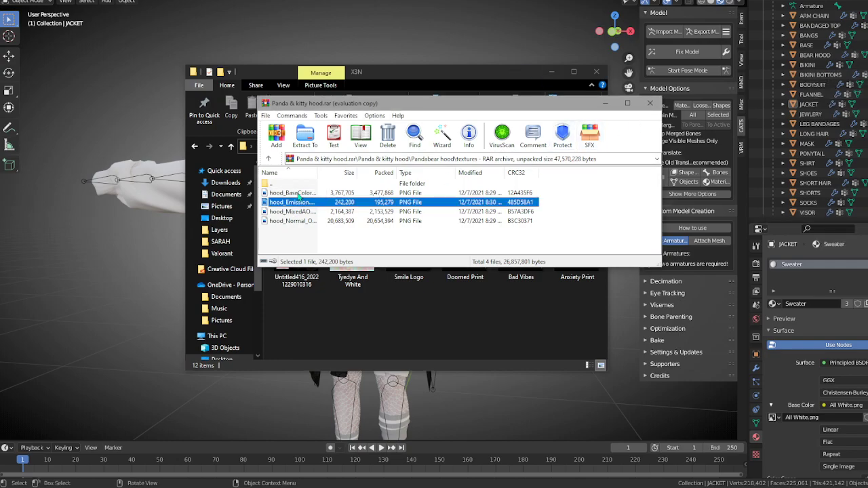
pyautogui.click(288, 194)
pyautogui.moveTo(289, 194); pyautogui.dragTo(324, 314)
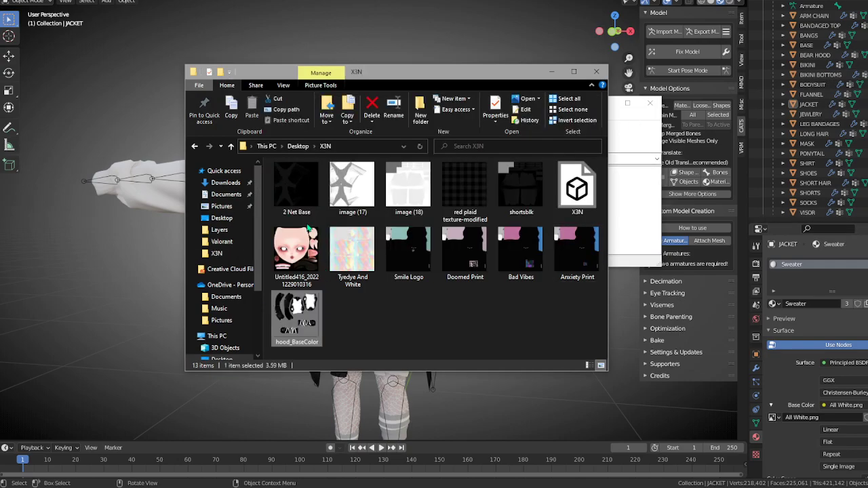
# - Copy the hood_Normal_OpenGL map into the X3N folder and close the Panda & kitty hood archive
pyautogui.click(627, 262)
pyautogui.moveTo(303, 221); pyautogui.dragTo(303, 311)
pyautogui.click(636, 216)
pyautogui.click(650, 103)
# - Add the All White, Aniexty Print, Bad Mood Print, Black tomie print, Normal and Metalic textures to the X3N folder
pyautogui.click(807, 144)
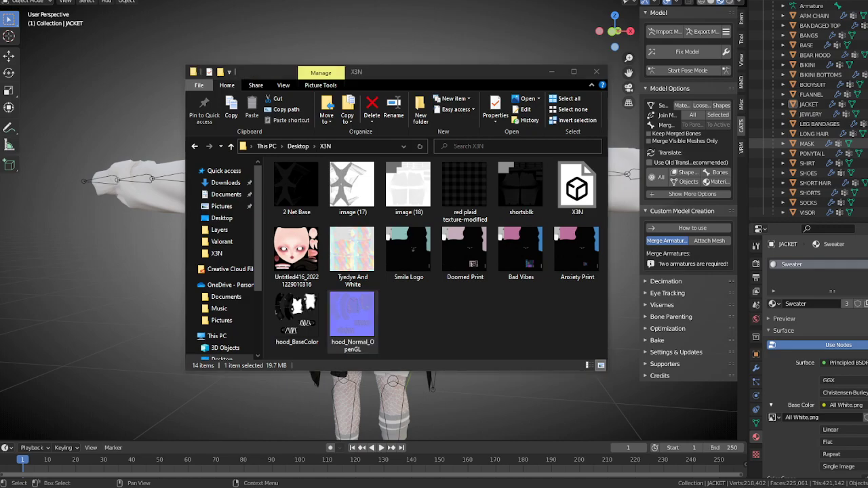
pyautogui.moveTo(867, 304); pyautogui.dragTo(555, 331)
pyautogui.moveTo(867, 304); pyautogui.dragTo(478, 333)
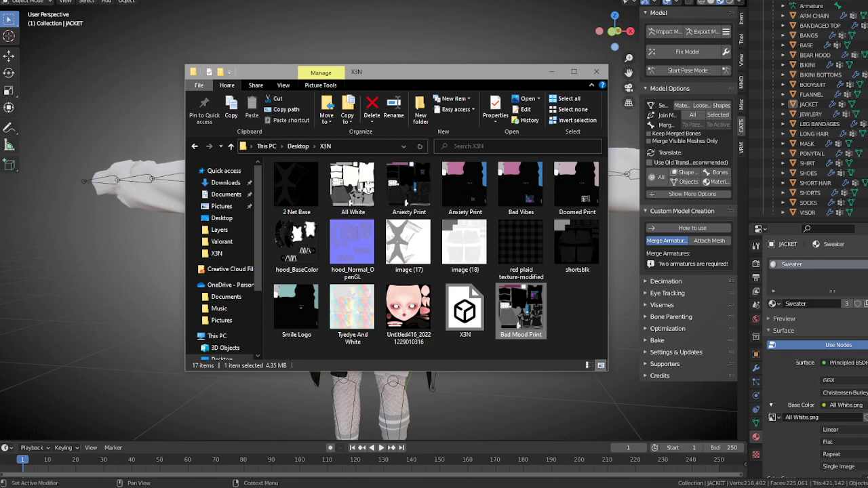
pyautogui.moveTo(612, 306); pyautogui.dragTo(550, 324)
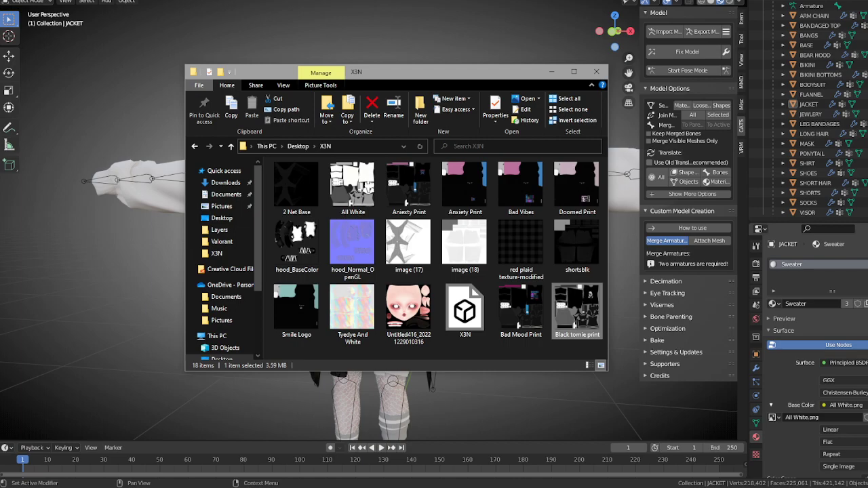
pyautogui.moveTo(573, 325); pyautogui.dragTo(519, 341)
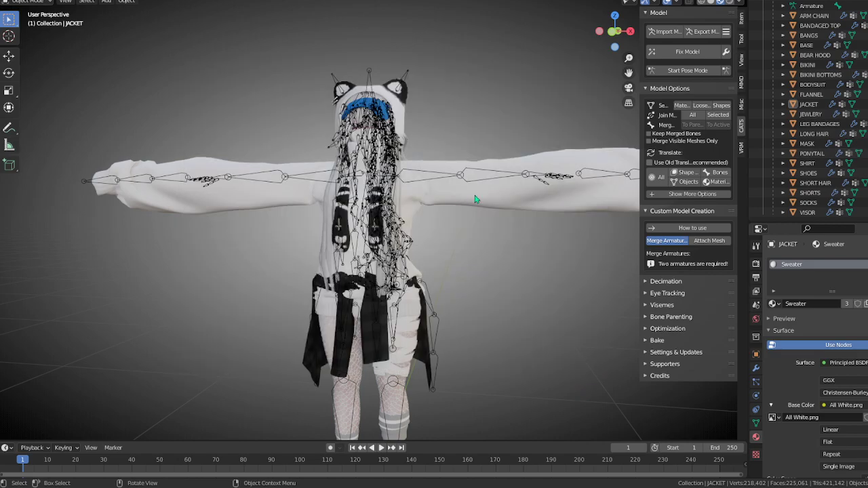
# - In Blender, select the jacket and the bear hood in turn and inspect the outfit's materials from the front
pyautogui.click(488, 196)
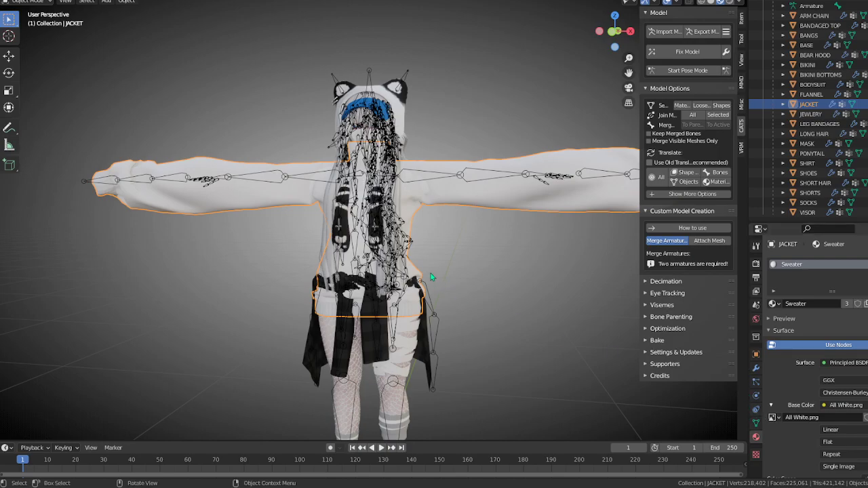
pyautogui.scroll(3, 391, 203)
pyautogui.click(390, 205)
pyautogui.click(390, 205)
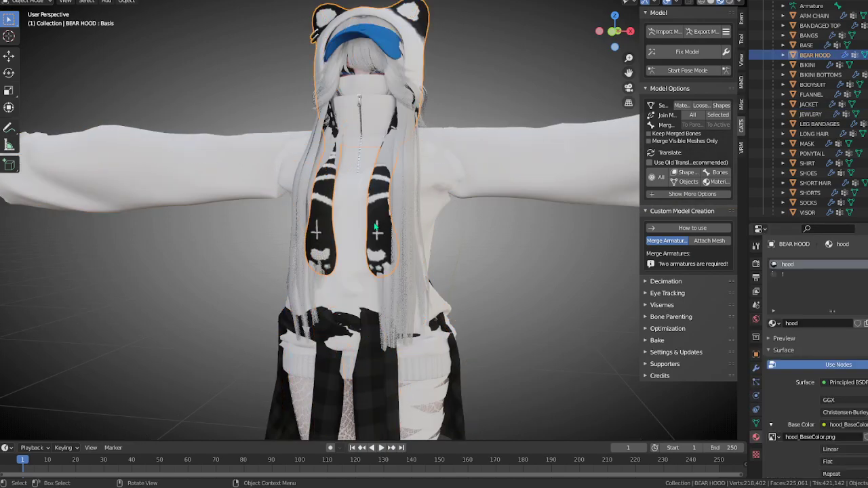
pyautogui.scroll(5, 383, 220)
pyautogui.scroll(-6, 423, 228)
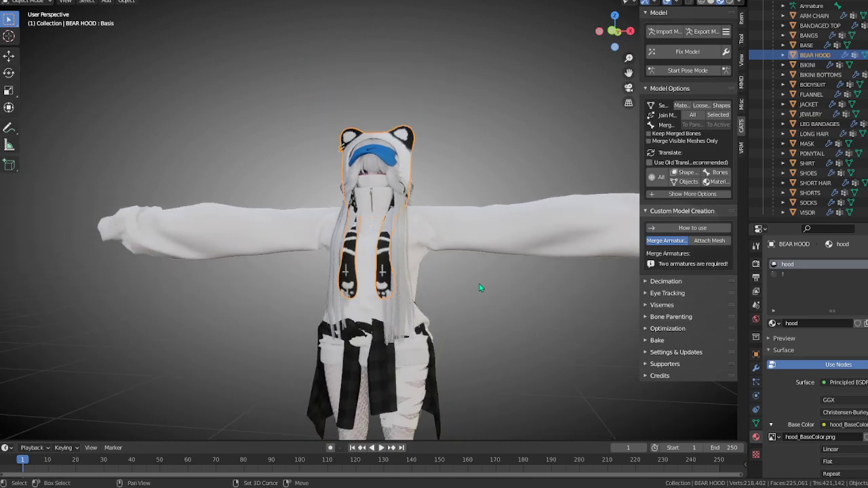
pyautogui.keyDown('shift'); pyautogui.moveTo(479, 291); pyautogui.dragTo(477, 261, button='middle'); pyautogui.keyUp('shift')
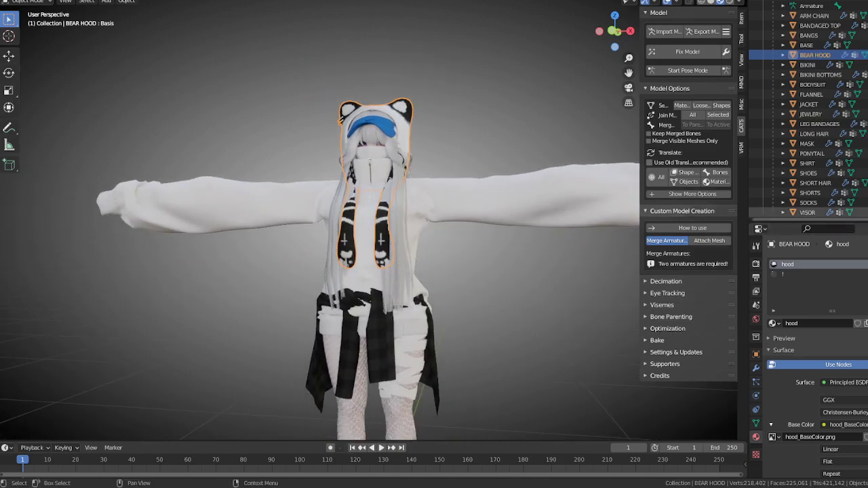
# - Bring up the X3N folder and copy the Black Blue texture from Thunderhightops_Plaz (1).zip into it
pyautogui.hotkey('alt', 'Tab')
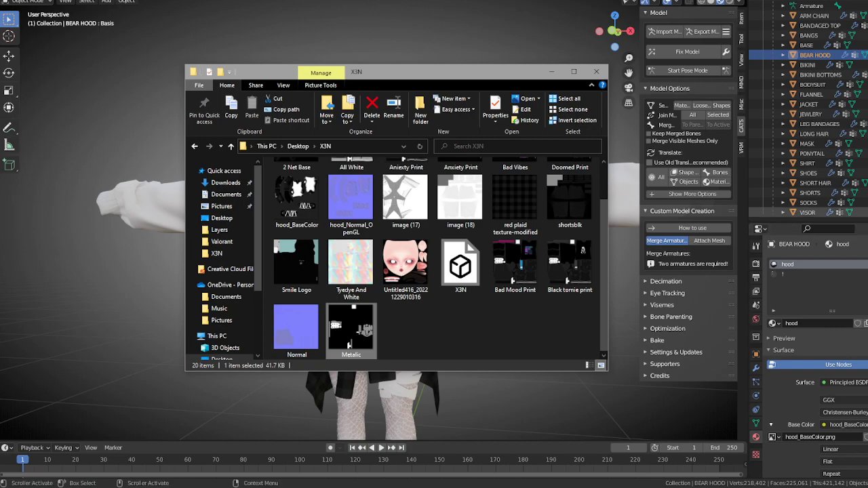
pyautogui.hotkey('alt', 'Tab')
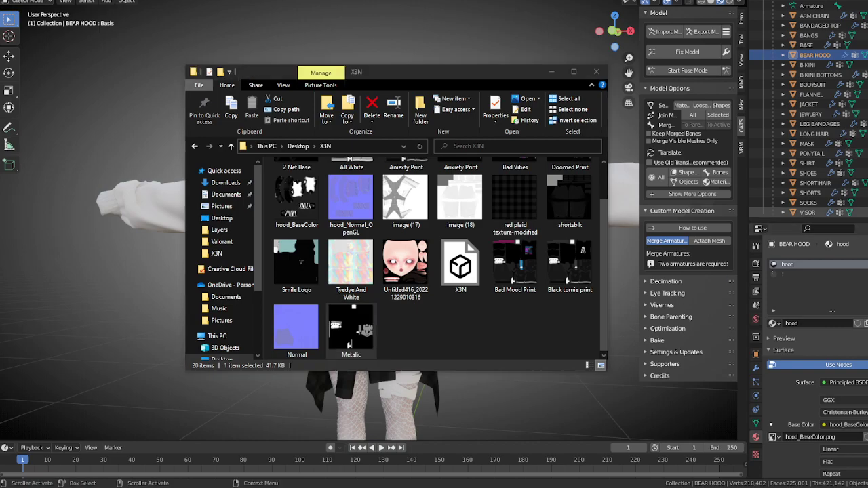
pyautogui.moveTo(867, 135); pyautogui.dragTo(491, 106)
pyautogui.moveTo(438, 205); pyautogui.dragTo(483, 281)
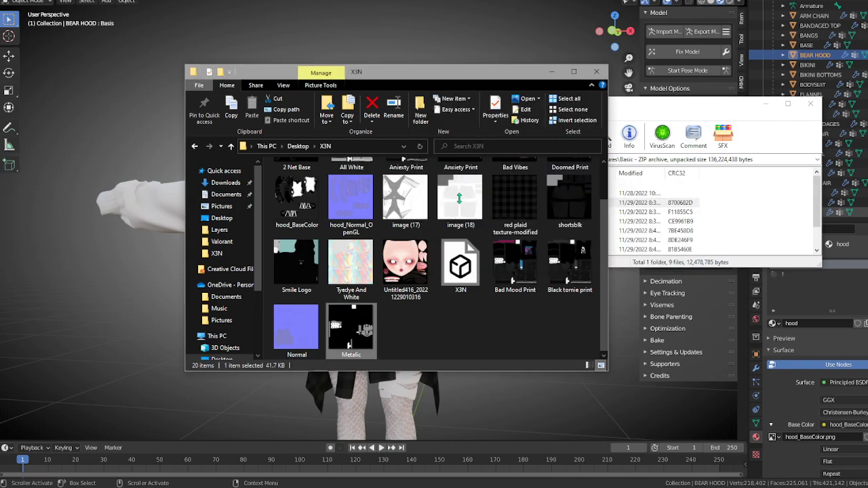
pyautogui.click(506, 203)
# - From the shoe archive's Texture Maps subfolder, copy Basic_Normal into the X3N folder and close the archive
pyautogui.doubleClick(450, 193)
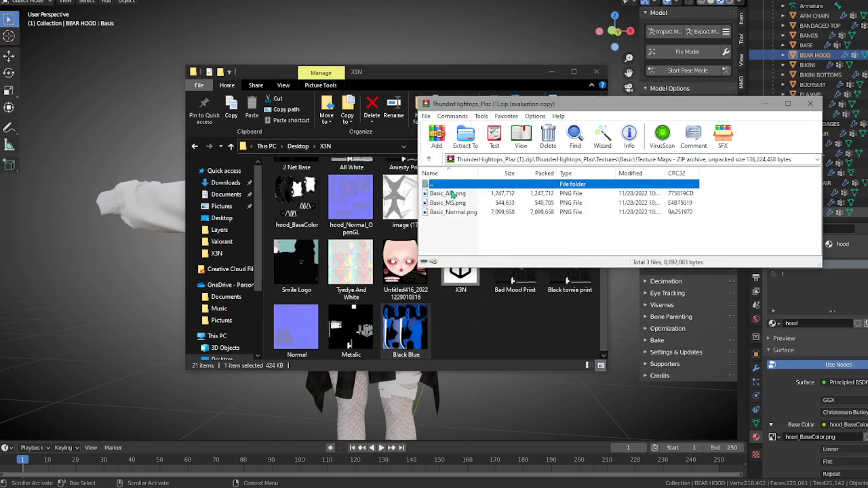
pyautogui.click(459, 213)
pyautogui.moveTo(458, 212); pyautogui.dragTo(521, 334)
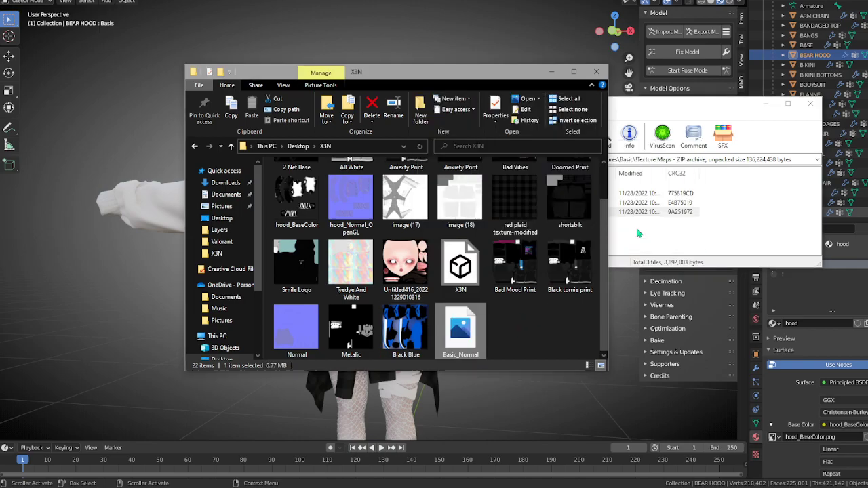
pyautogui.click(810, 103)
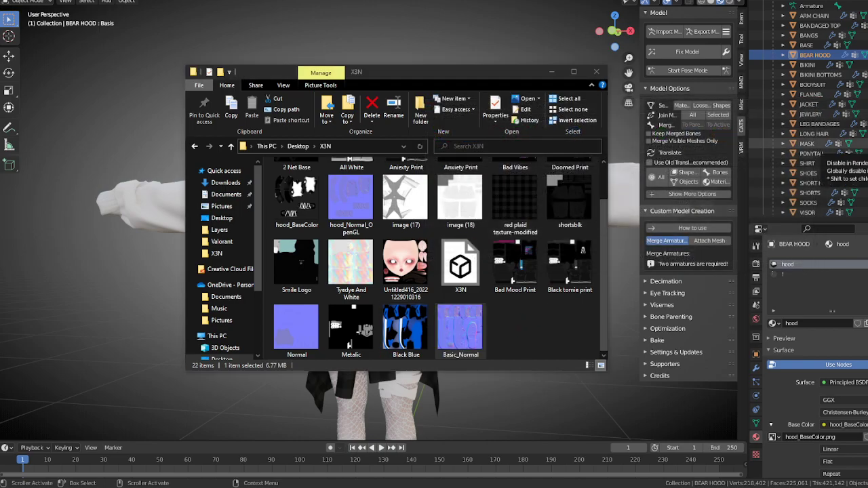
# - Close the BruisedPeach-Tube Top archive and copy BaseColor_White from the Bandages_Textures archive folder into the X3N folder
pyautogui.moveTo(866, 177); pyautogui.dragTo(409, 154)
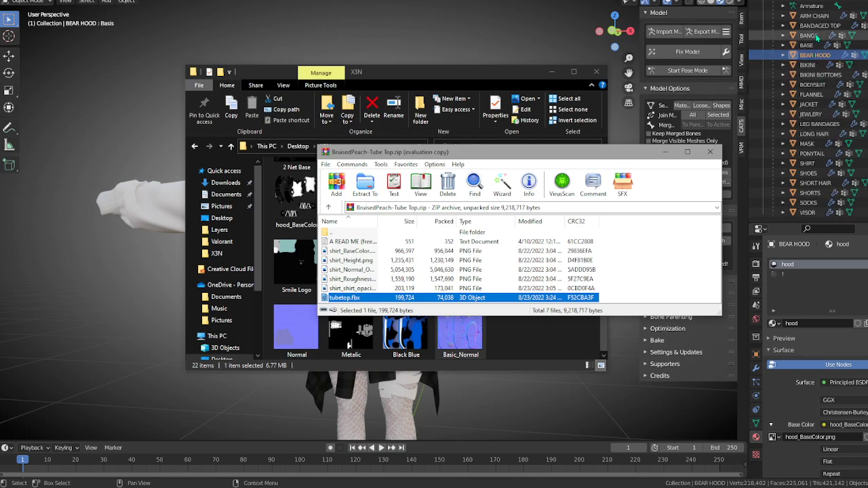
pyautogui.click(712, 153)
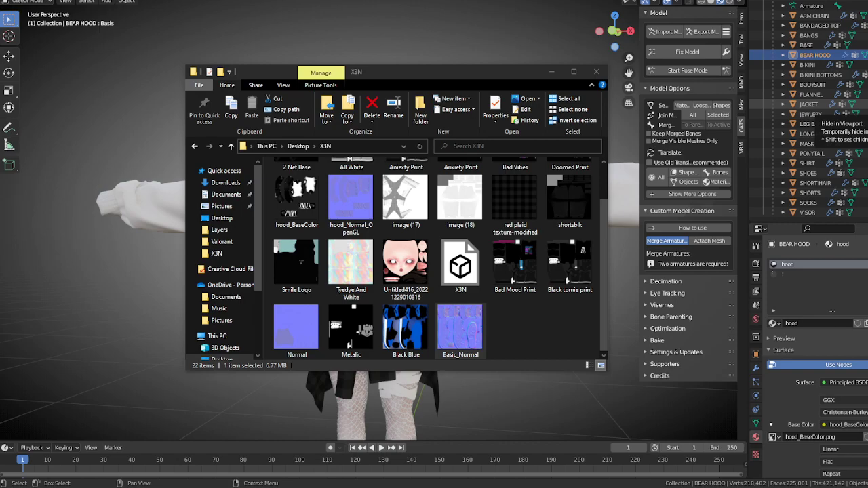
pyautogui.moveTo(273, 97); pyautogui.dragTo(248, 74)
pyautogui.click(551, 335)
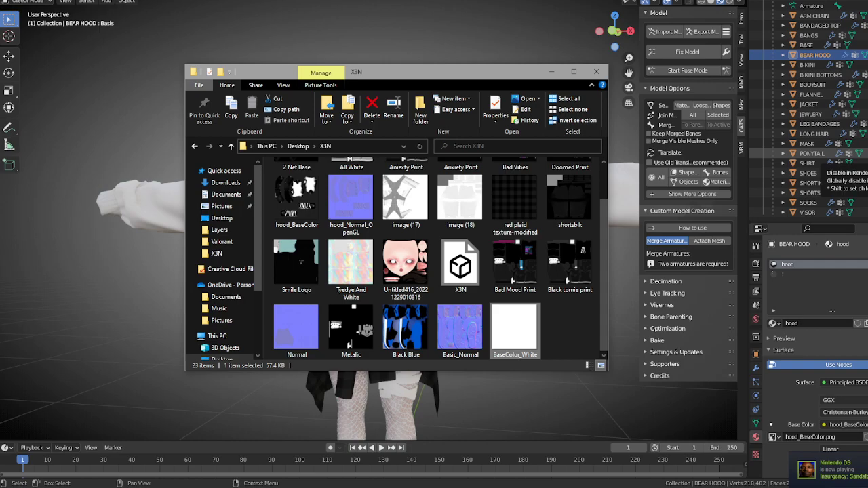
# - Try to copy the bandages' Normal.png into the X3N folder
pyautogui.hotkey('alt', 'Tab')
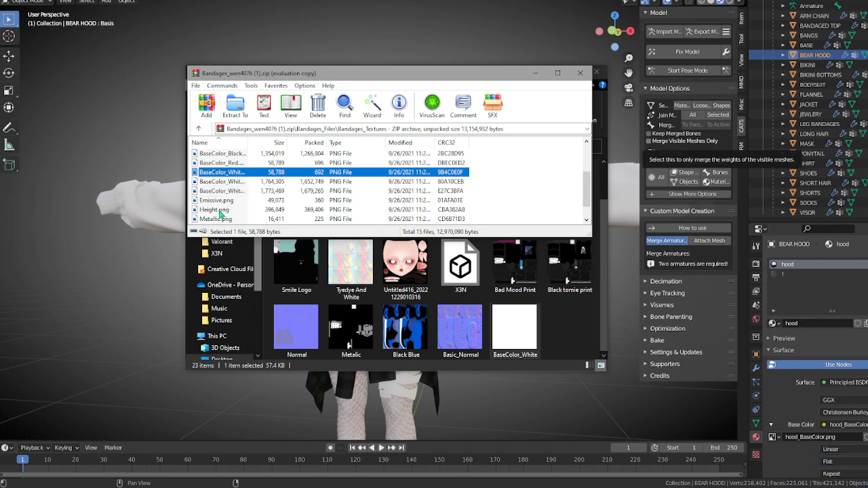
pyautogui.click(218, 211)
pyautogui.scroll(-1, 220, 217)
pyautogui.moveTo(218, 211); pyautogui.dragTo(550, 323)
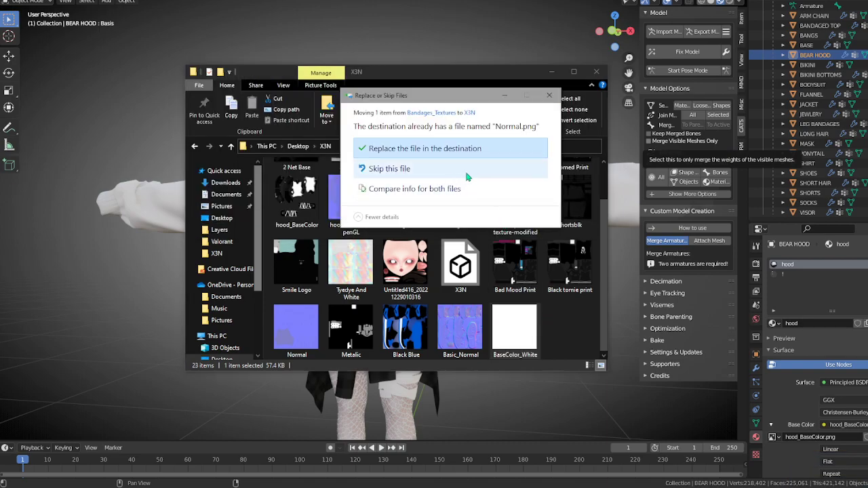
pyautogui.click(550, 96)
pyautogui.scroll(1, 458, 224)
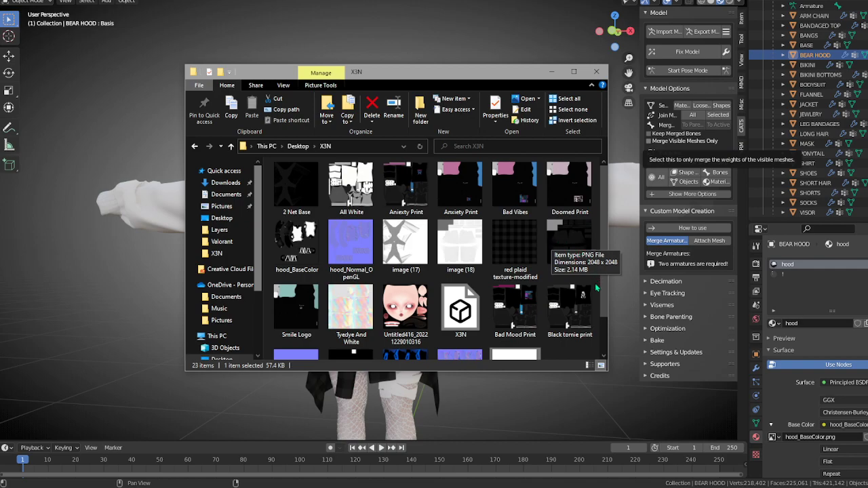
pyautogui.scroll(-1, 565, 346)
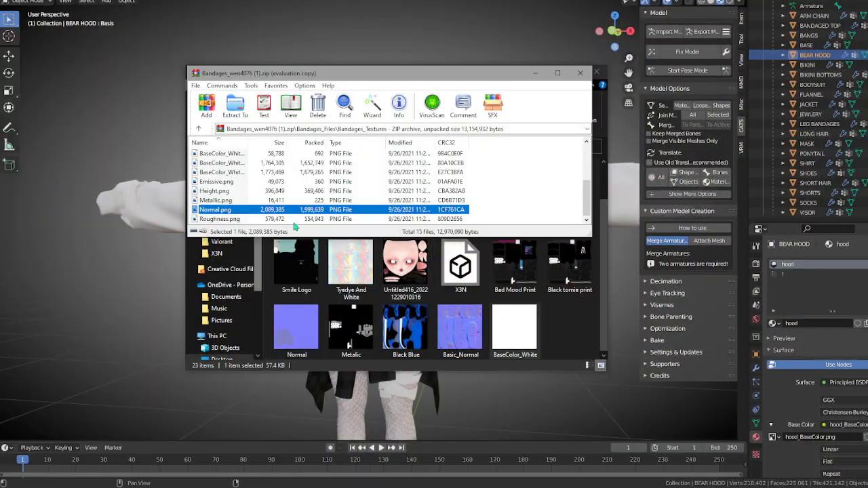
pyautogui.click(224, 213)
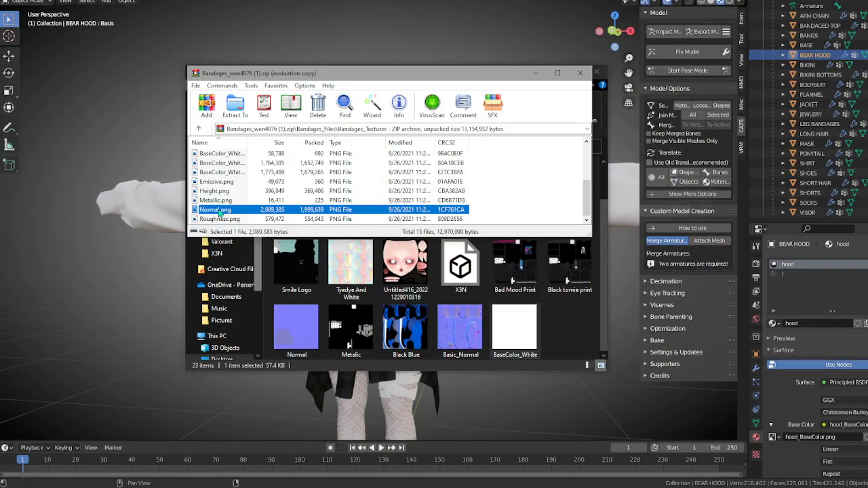
pyautogui.click(306, 338)
pyautogui.rightClick(305, 338)
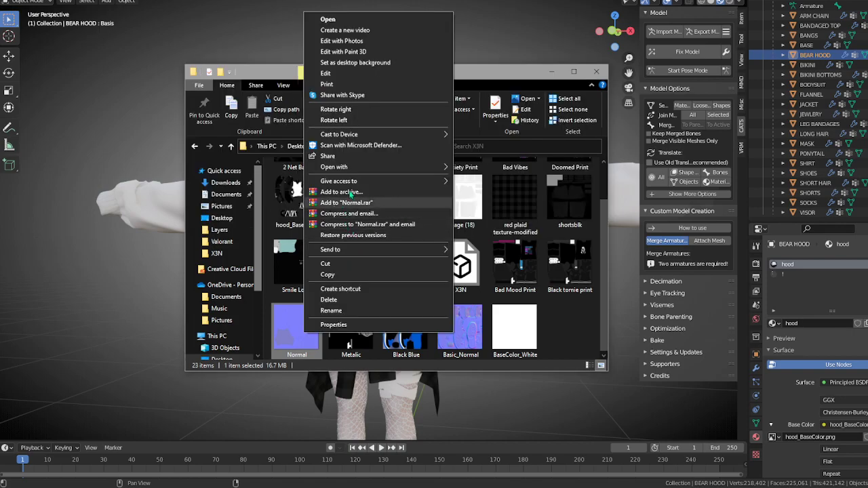
pyautogui.click(292, 349)
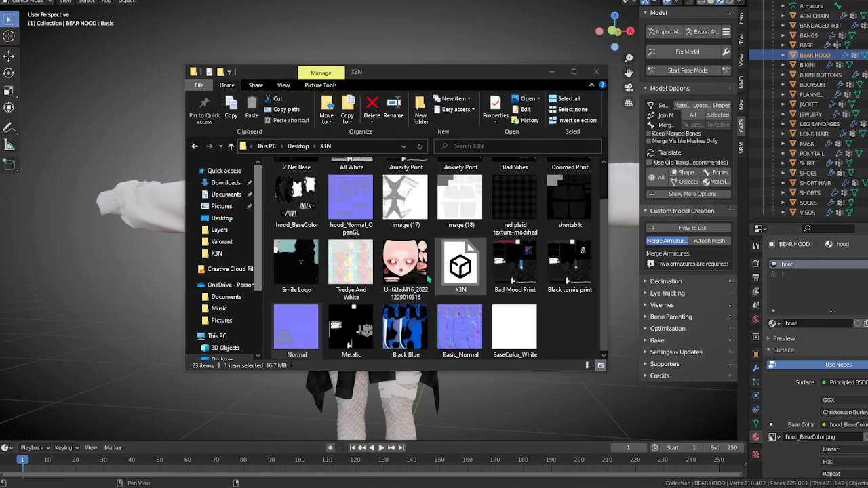
pyautogui.scroll(1, 456, 281)
pyautogui.click(515, 310)
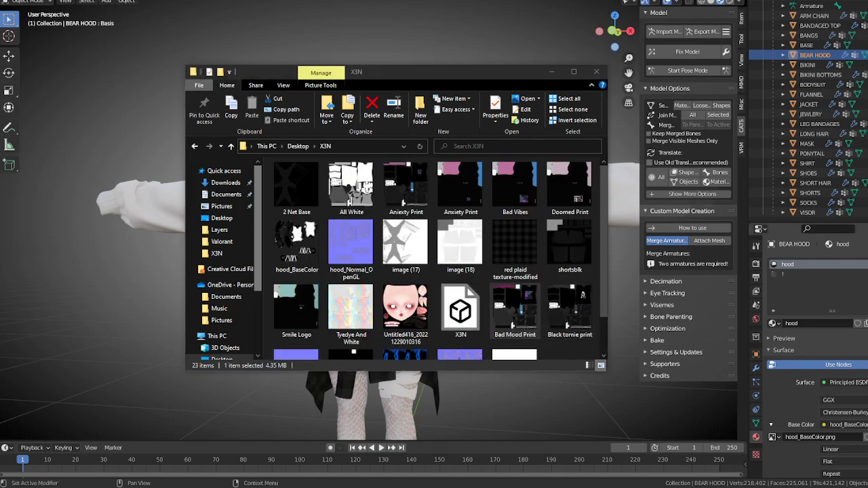
pyautogui.click(516, 311)
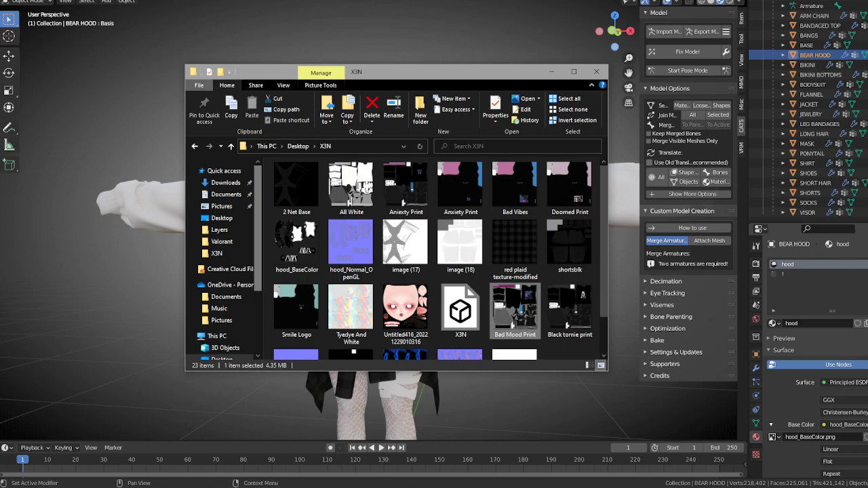
# - Rename the X3N folder's existing Normal texture as "Normal for outfit" and copy the bandages' Normal.png into the folder
pyautogui.scroll(-1, 394, 272)
pyautogui.click(297, 326)
pyautogui.rightClick(296, 326)
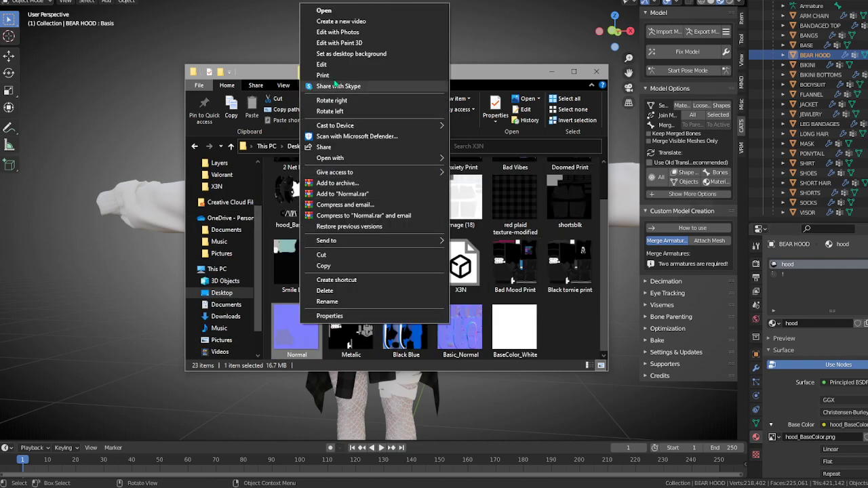
pyautogui.click(362, 302)
pyautogui.press('End')
pyautogui.write('for outfit')
pyautogui.press('Return')
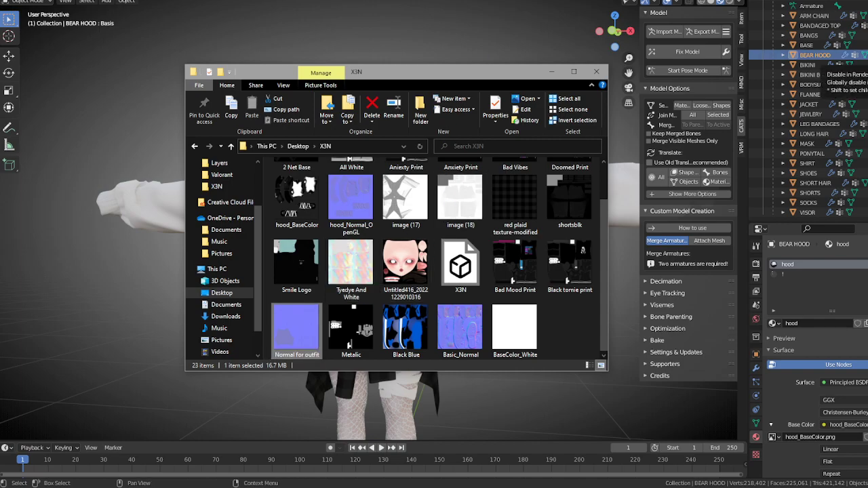
pyautogui.hotkey('alt', 'Tab')
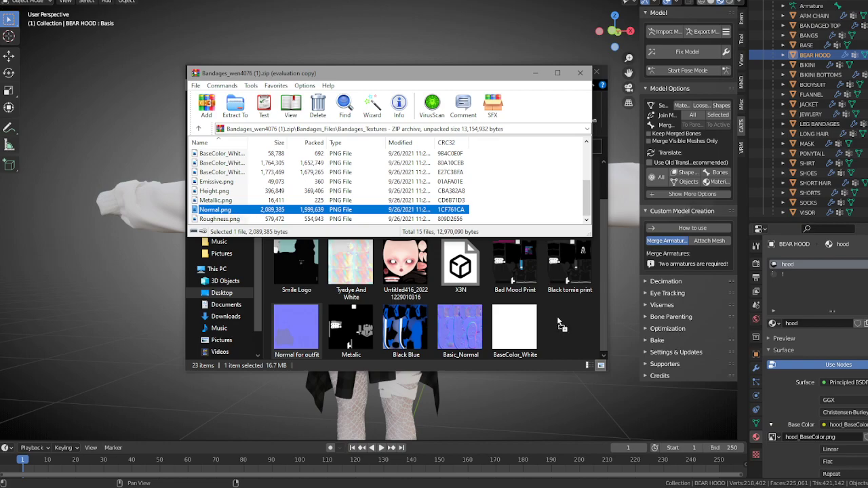
pyautogui.moveTo(557, 316); pyautogui.dragTo(558, 317)
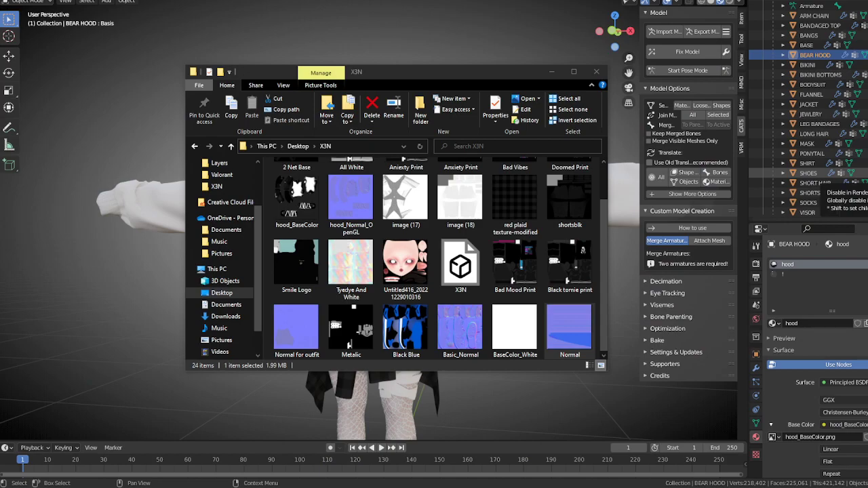
# - Copy Visor_White Nike and Visor_Normal_OpenGL from Hat_Pack_Textures.zip into the X3N folder and close the archive
pyautogui.moveTo(278, 216); pyautogui.dragTo(424, 299)
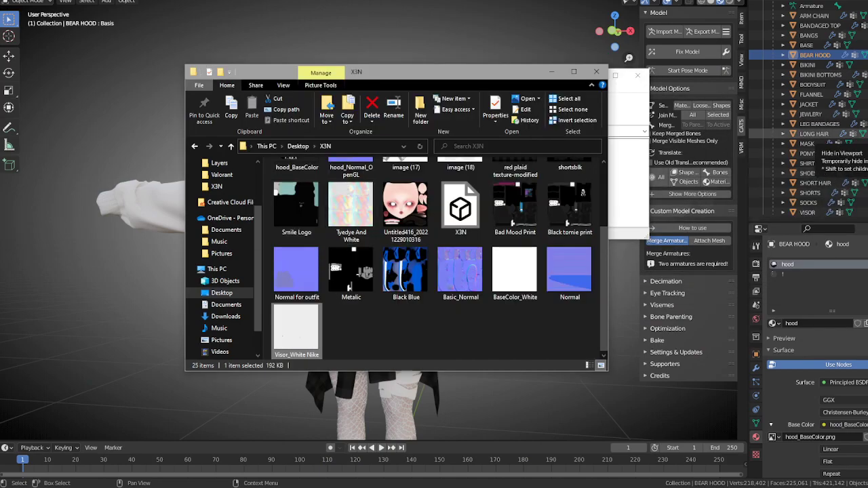
pyautogui.hotkey('alt', 'Tab')
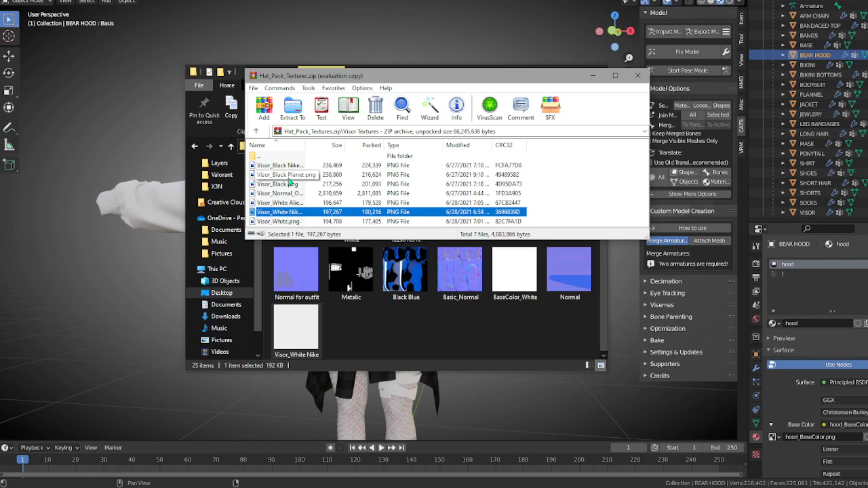
pyautogui.moveTo(279, 194); pyautogui.dragTo(478, 277)
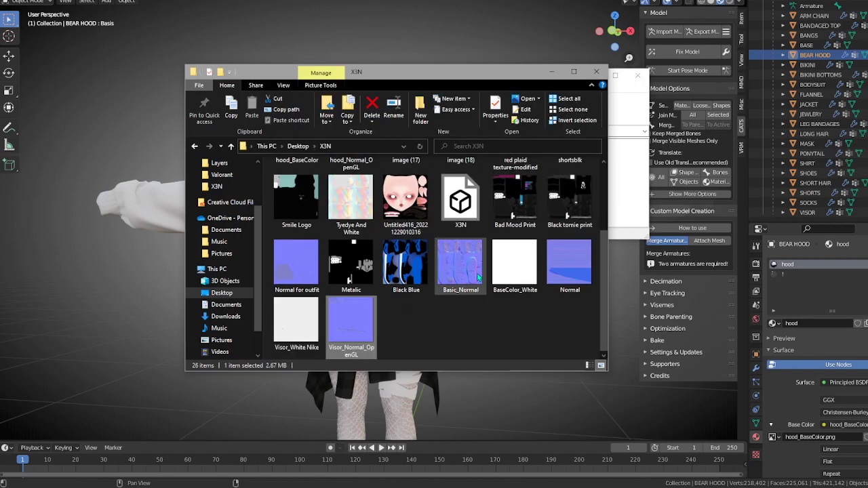
pyautogui.click(643, 117)
pyautogui.click(639, 77)
pyautogui.click(639, 77)
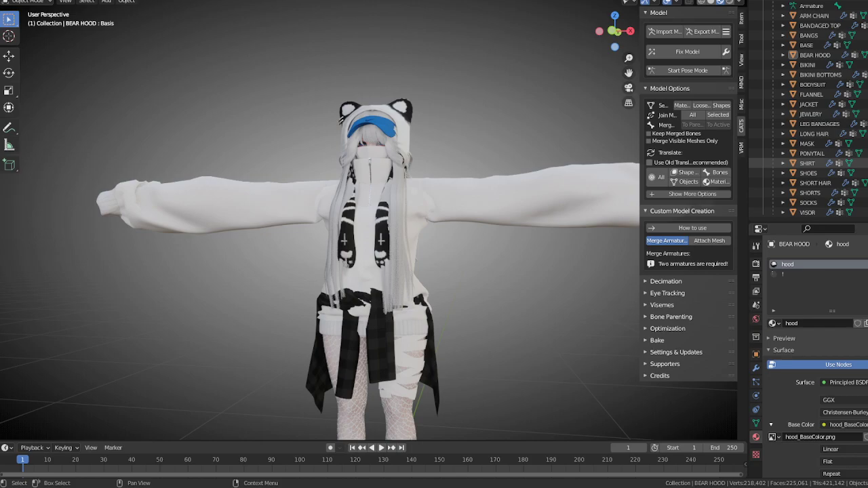
# - Add the Bikini Top and Bikini Bottom white textures and their normal maps to the X3N folder
pyautogui.hotkey('alt', 'Tab')
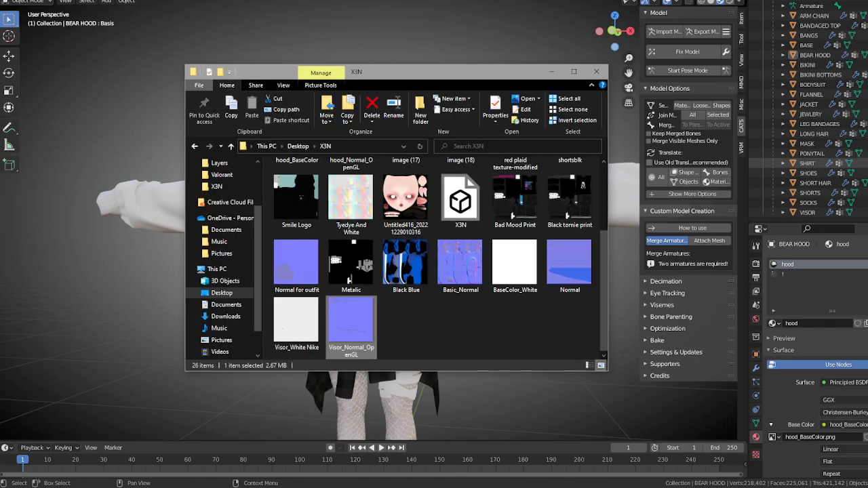
pyautogui.scroll(3, 444, 285)
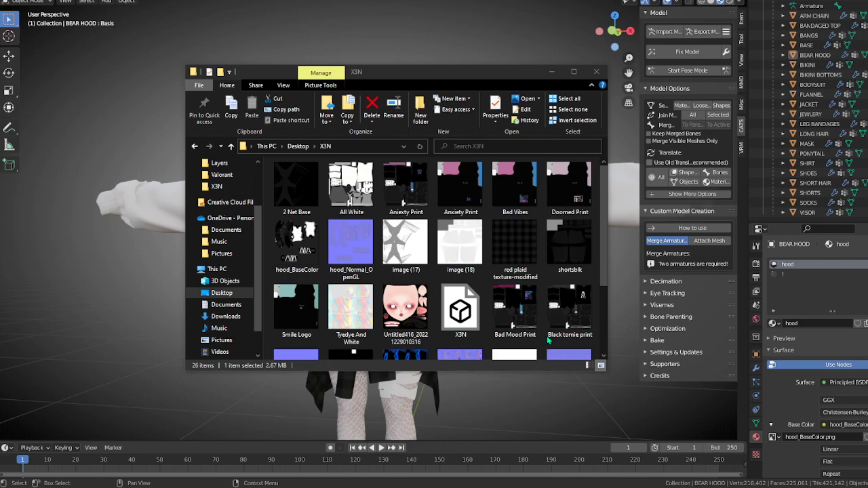
pyautogui.moveTo(487, 295); pyautogui.dragTo(488, 288)
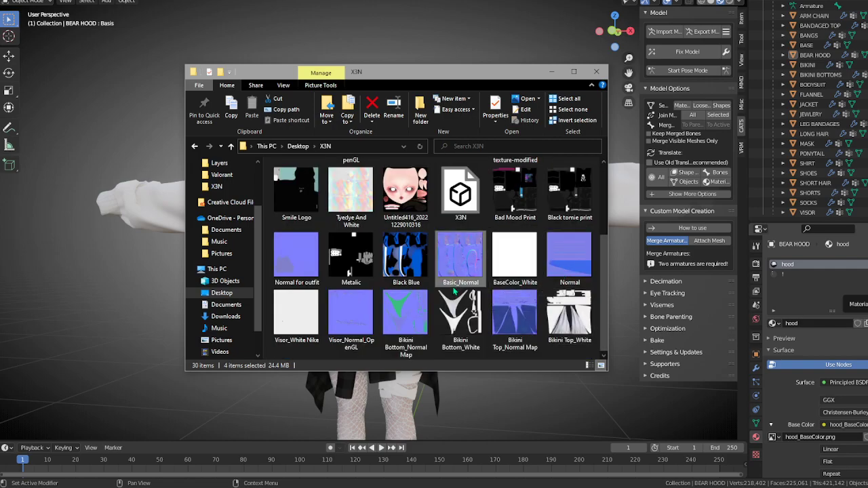
pyautogui.click(515, 258)
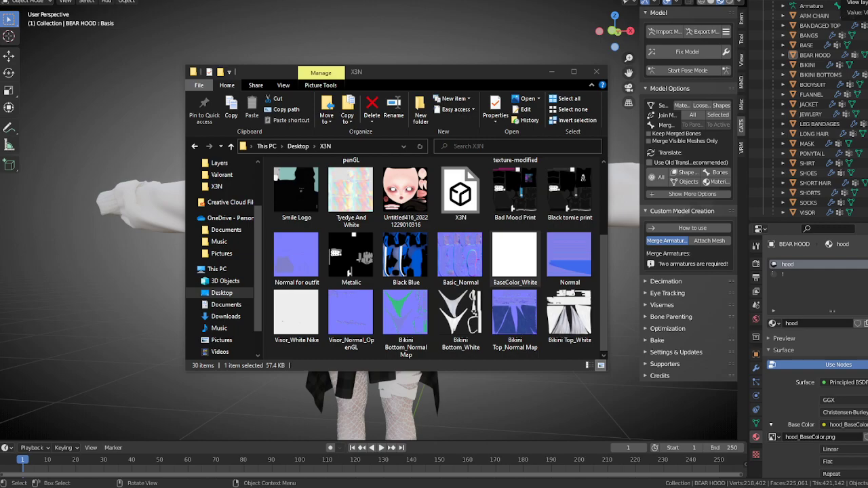
# - Close the X3N folder window and search Windows for Unity Hub
pyautogui.click(597, 76)
pyautogui.moveTo(483, 245); pyautogui.dragTo(532, 202, button='middle')
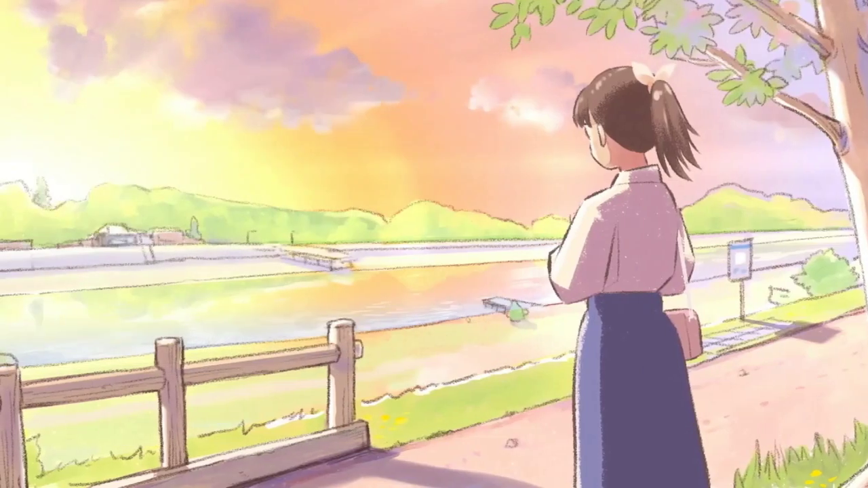
pyautogui.press('super')
pyautogui.write('unity hub')
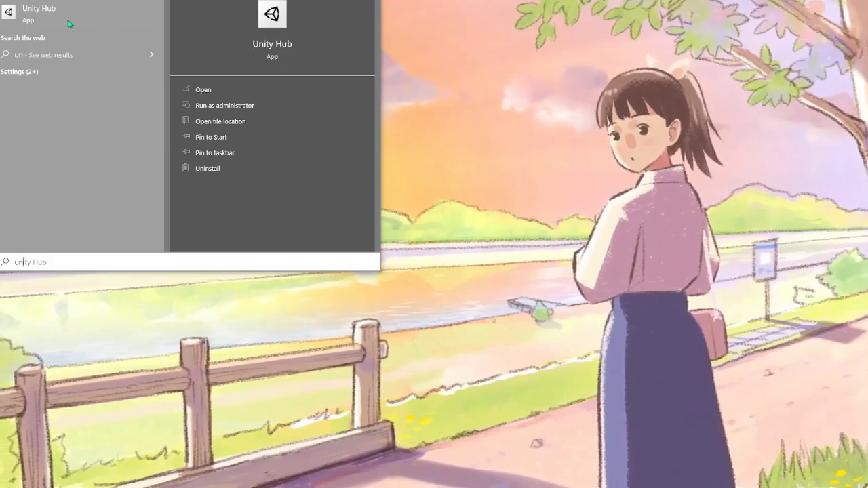